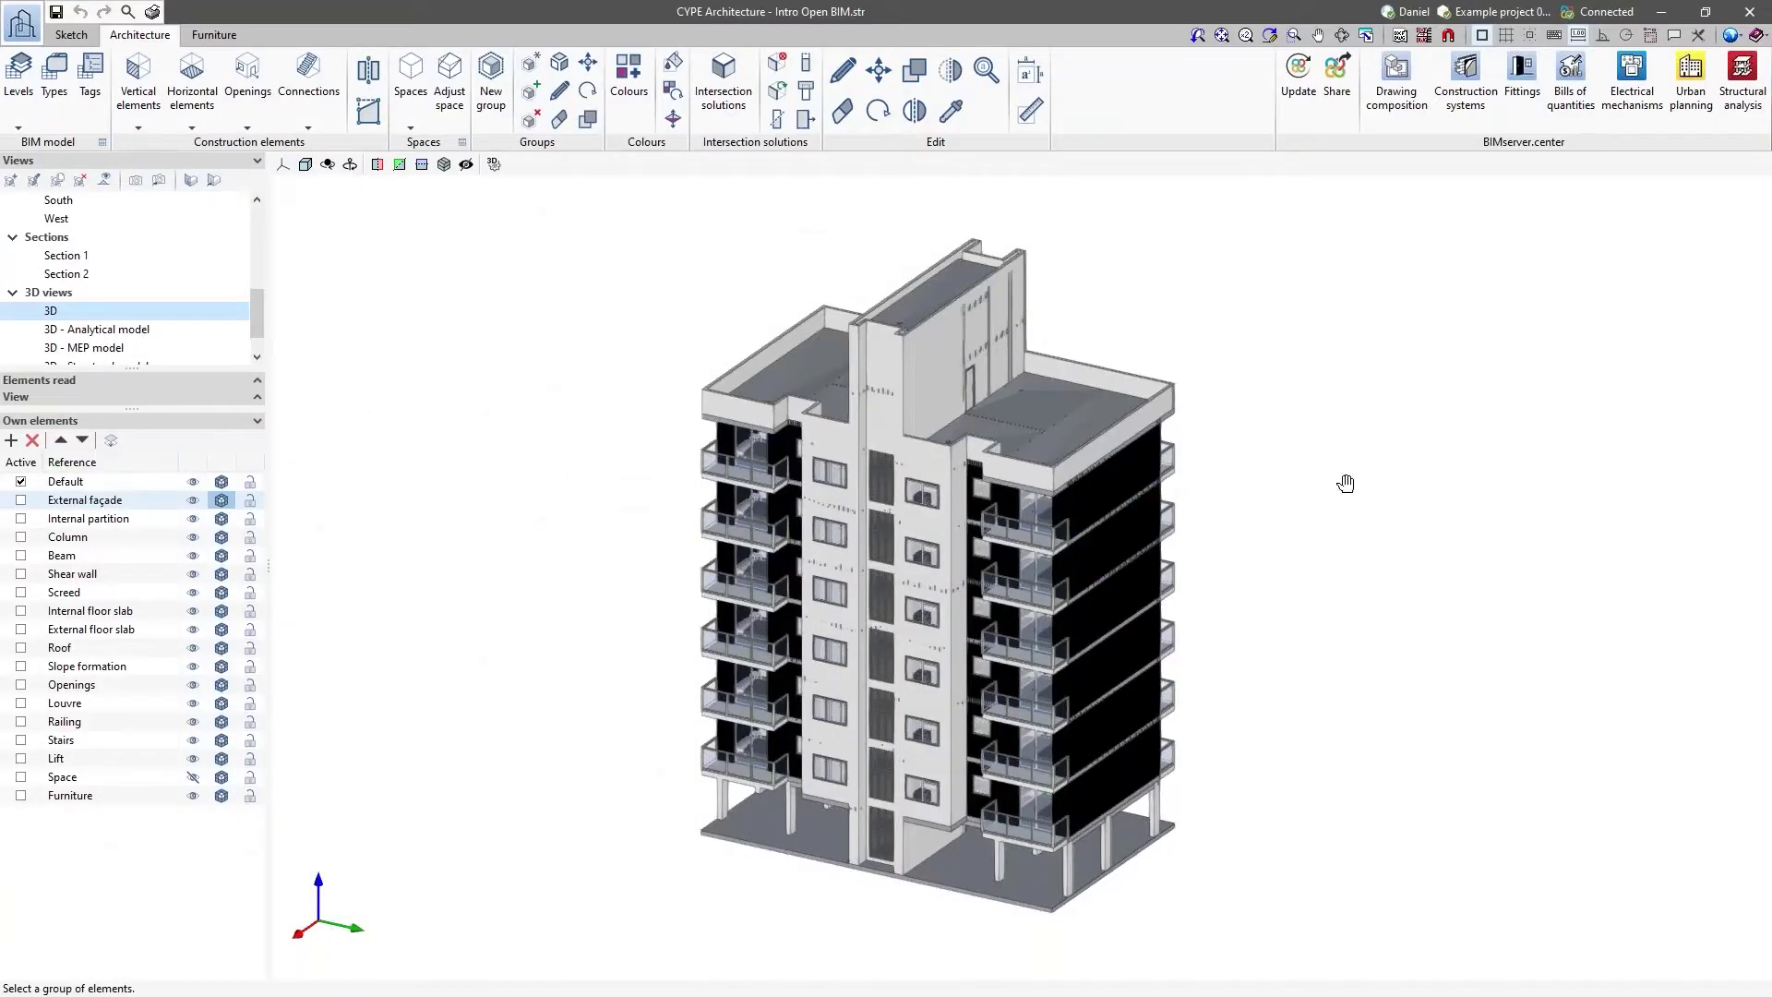
Examine the residential building's architectural model from several angles and browse its section, elevation and floor views.
middle_drag(1348, 490, 1011, 496)
shift+middle_drag(1452, 510, 1239, 529)
shift+middle_drag(1399, 529, 1301, 514)
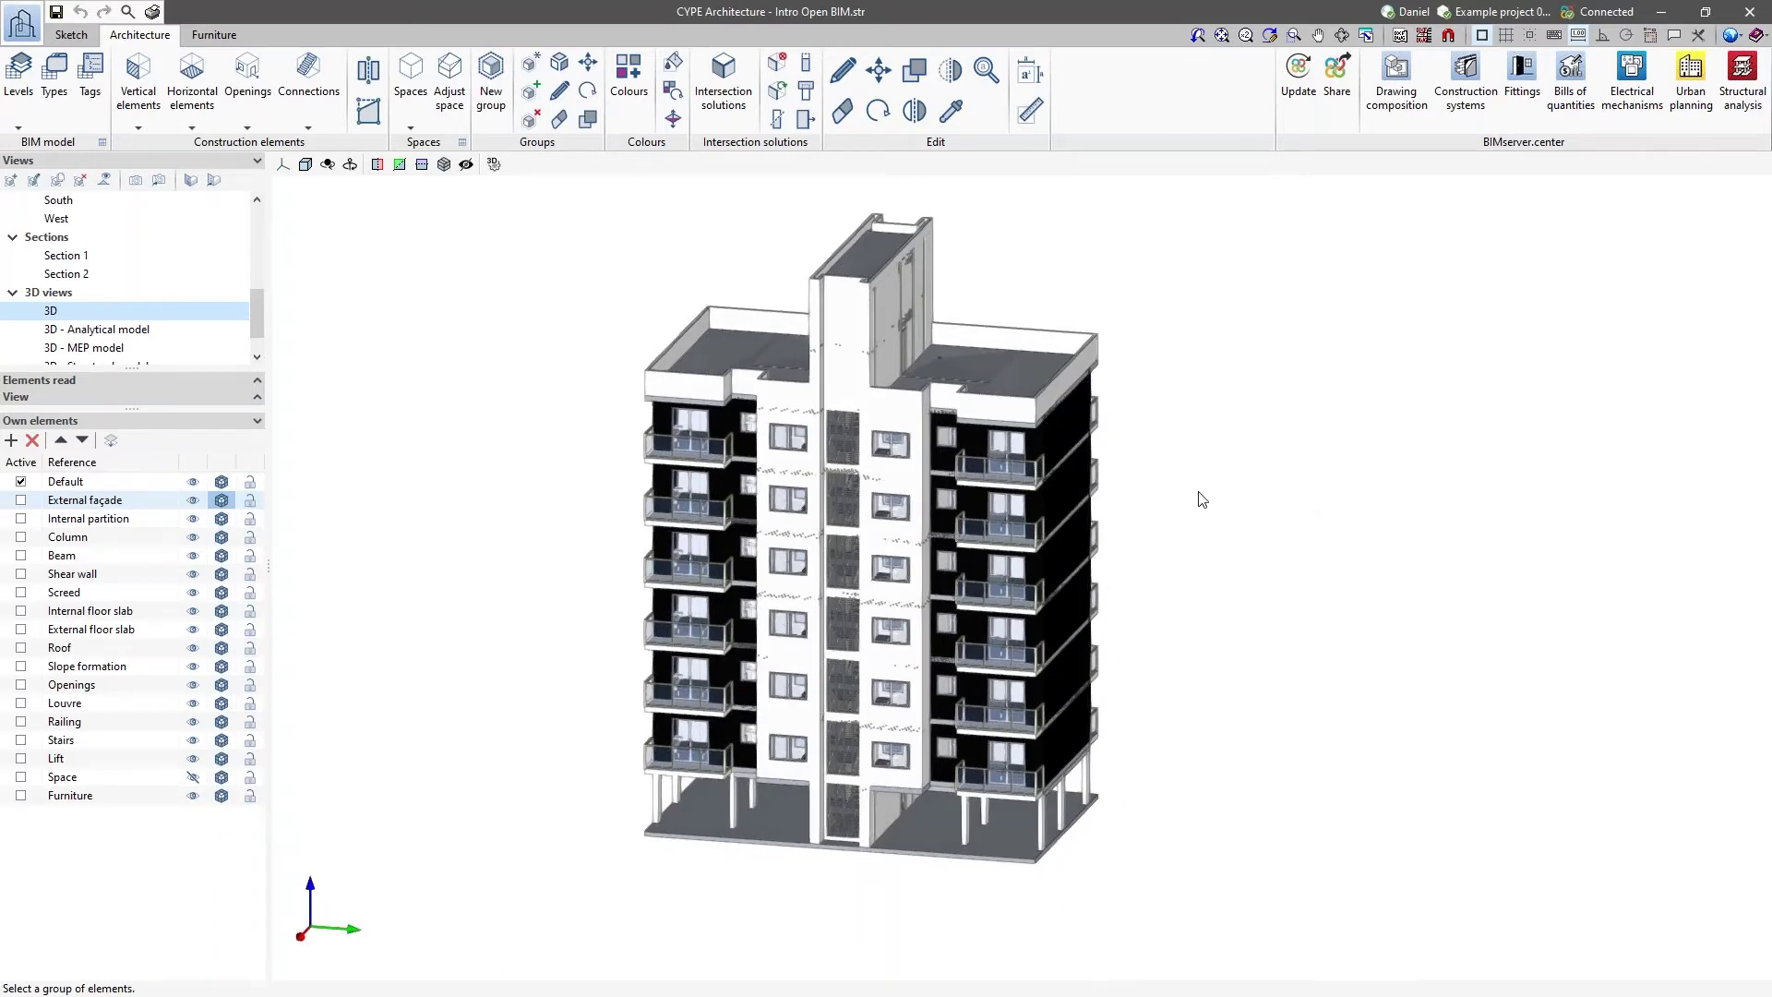
scroll(152, 299, up, 4)
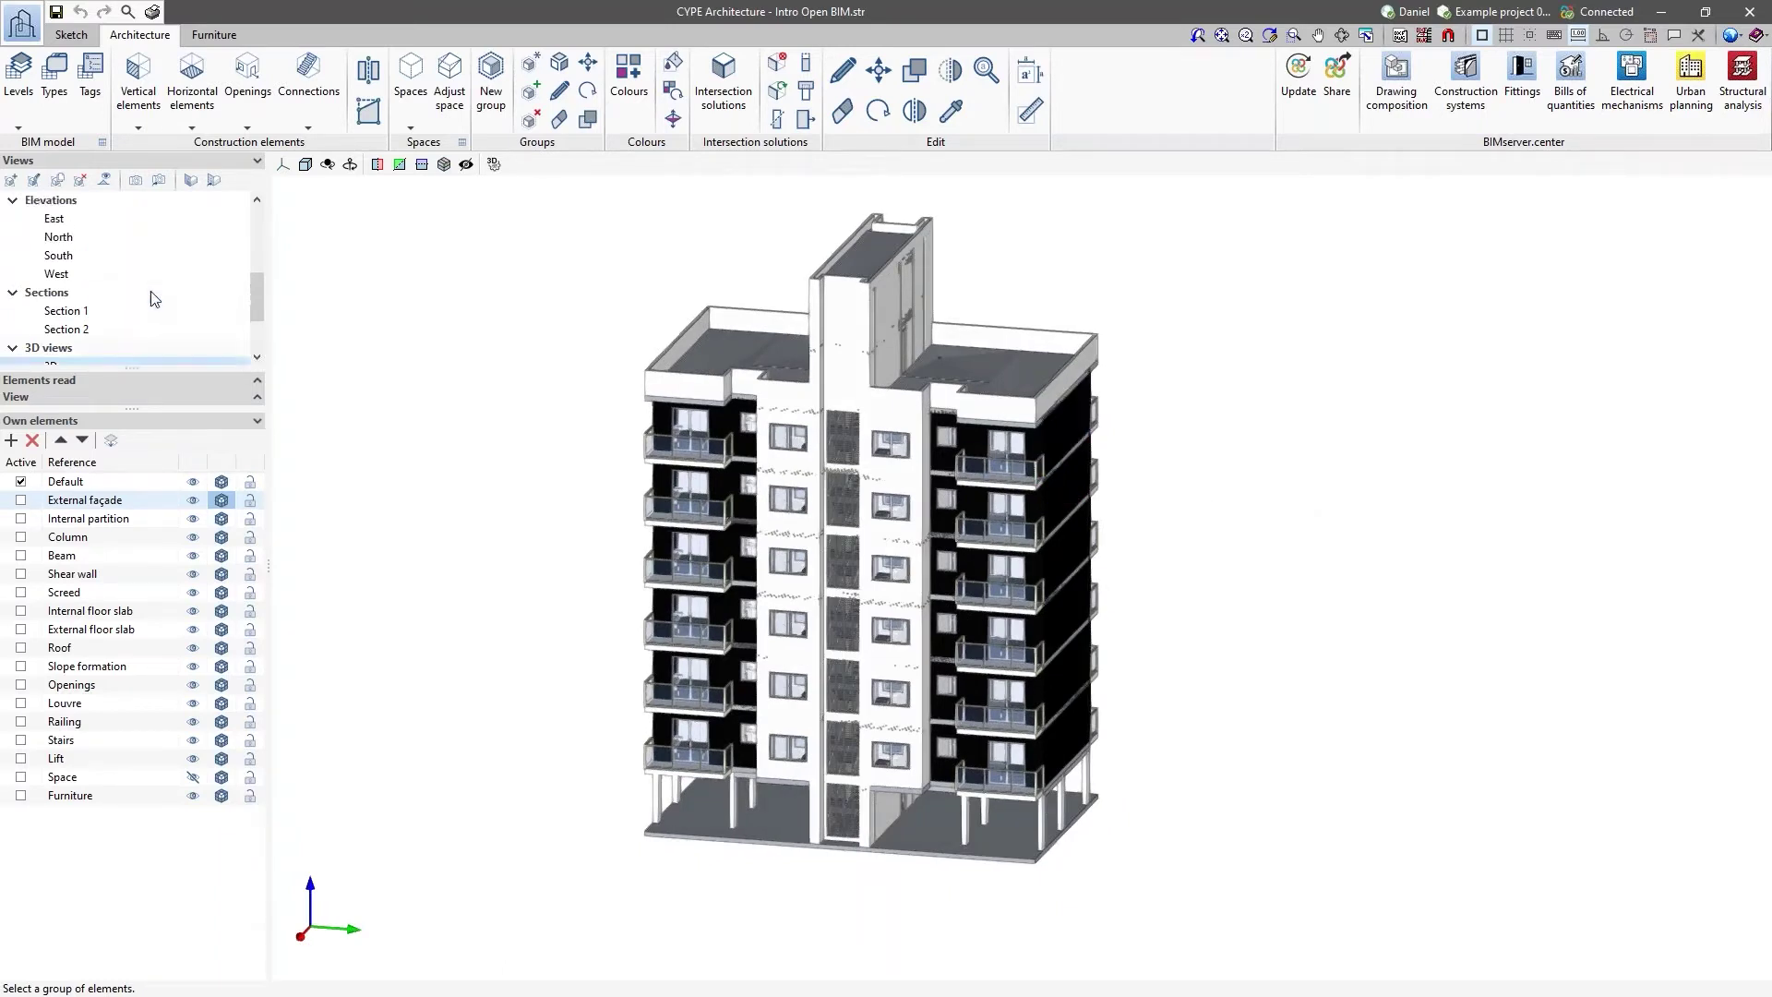
scroll(154, 299, up, 2)
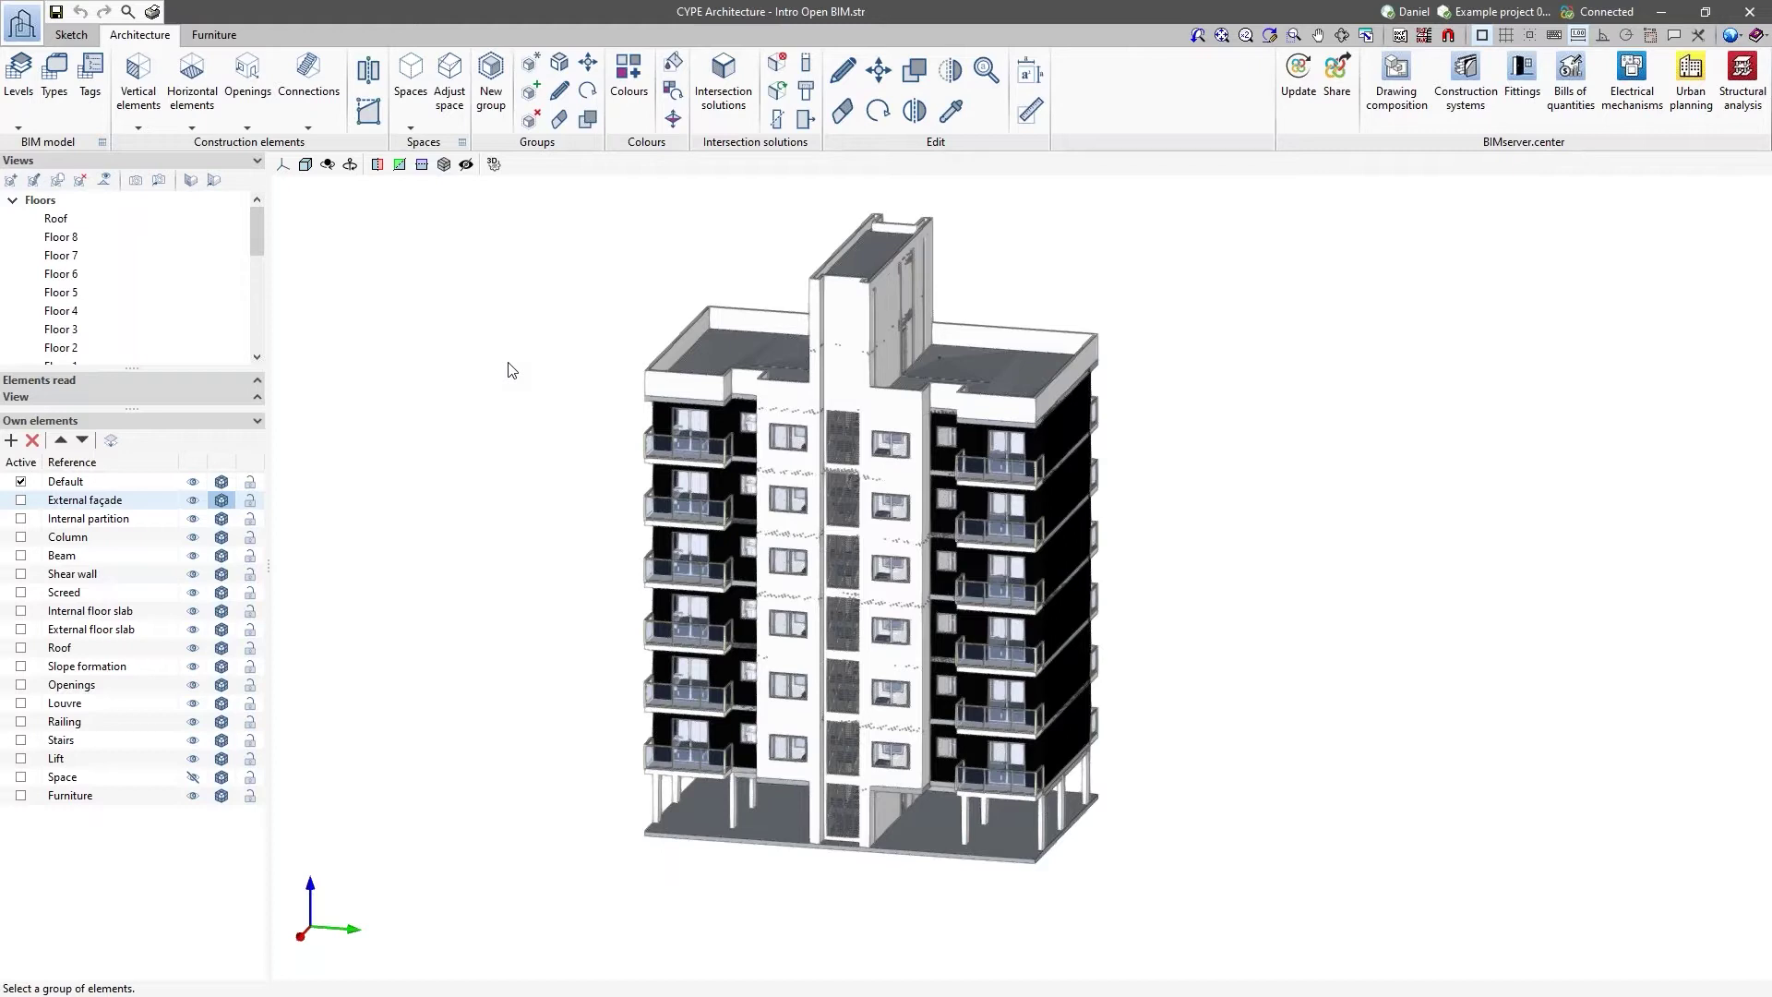
middle_drag(546, 431, 505, 452)
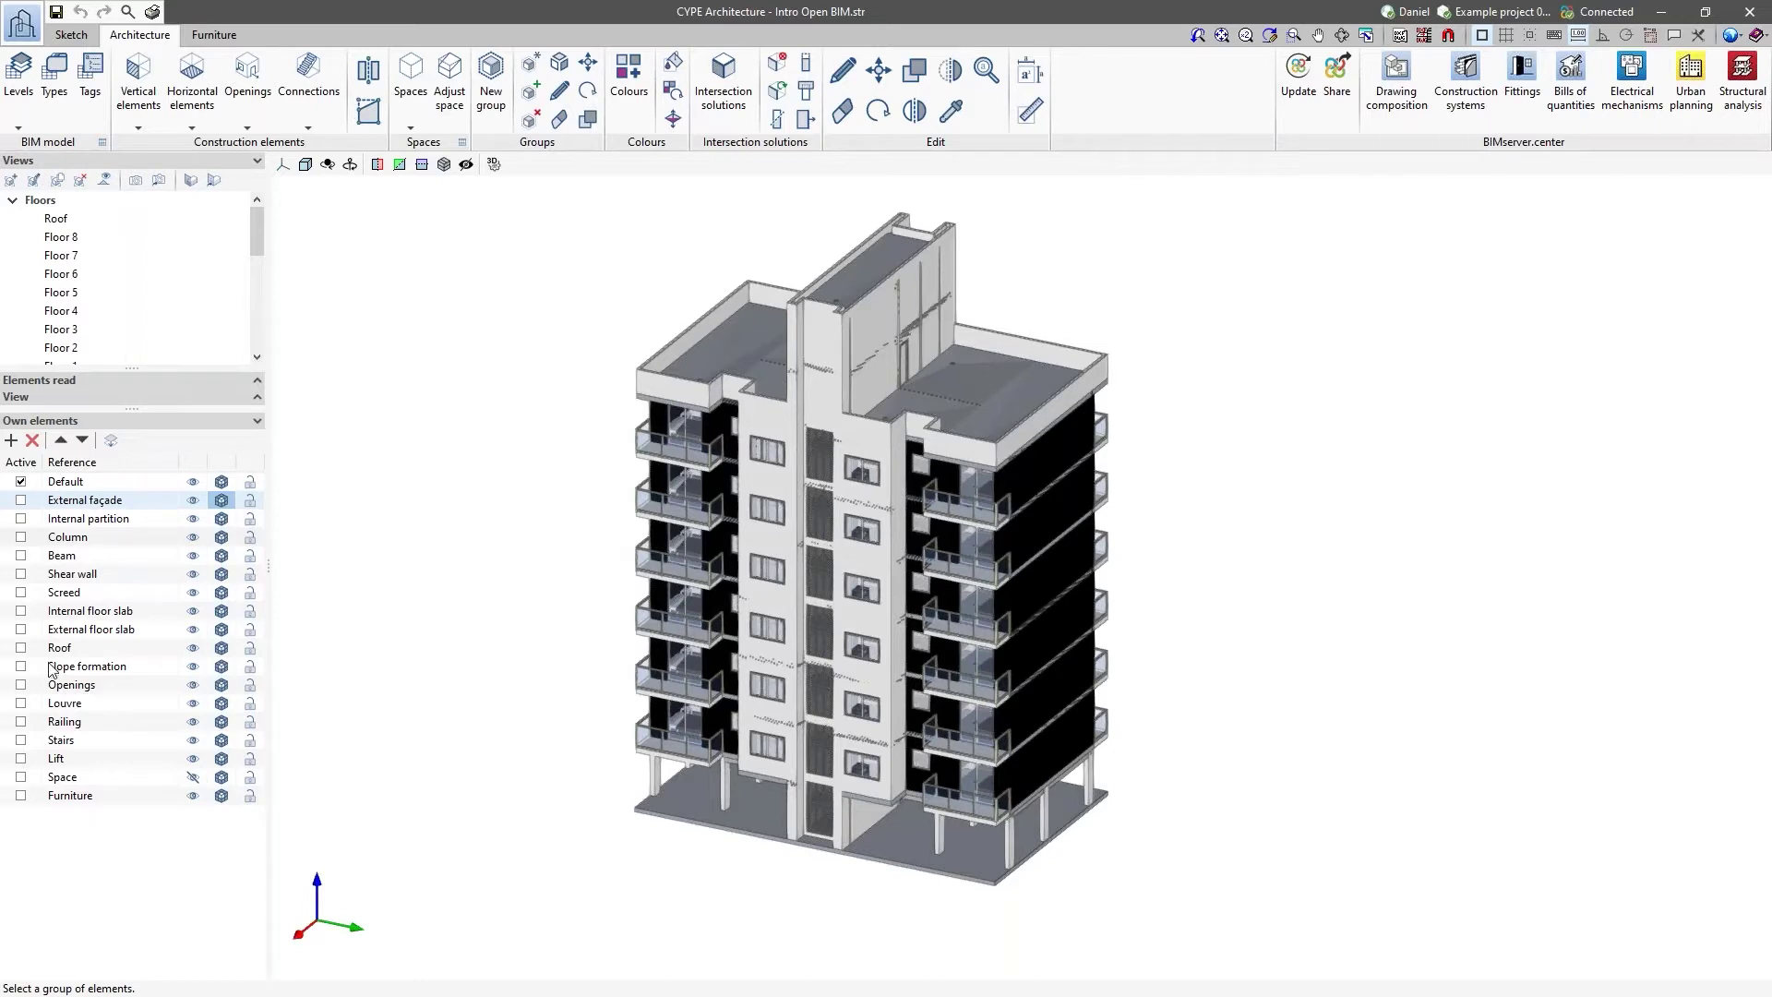
middle_drag(574, 574, 533, 579)
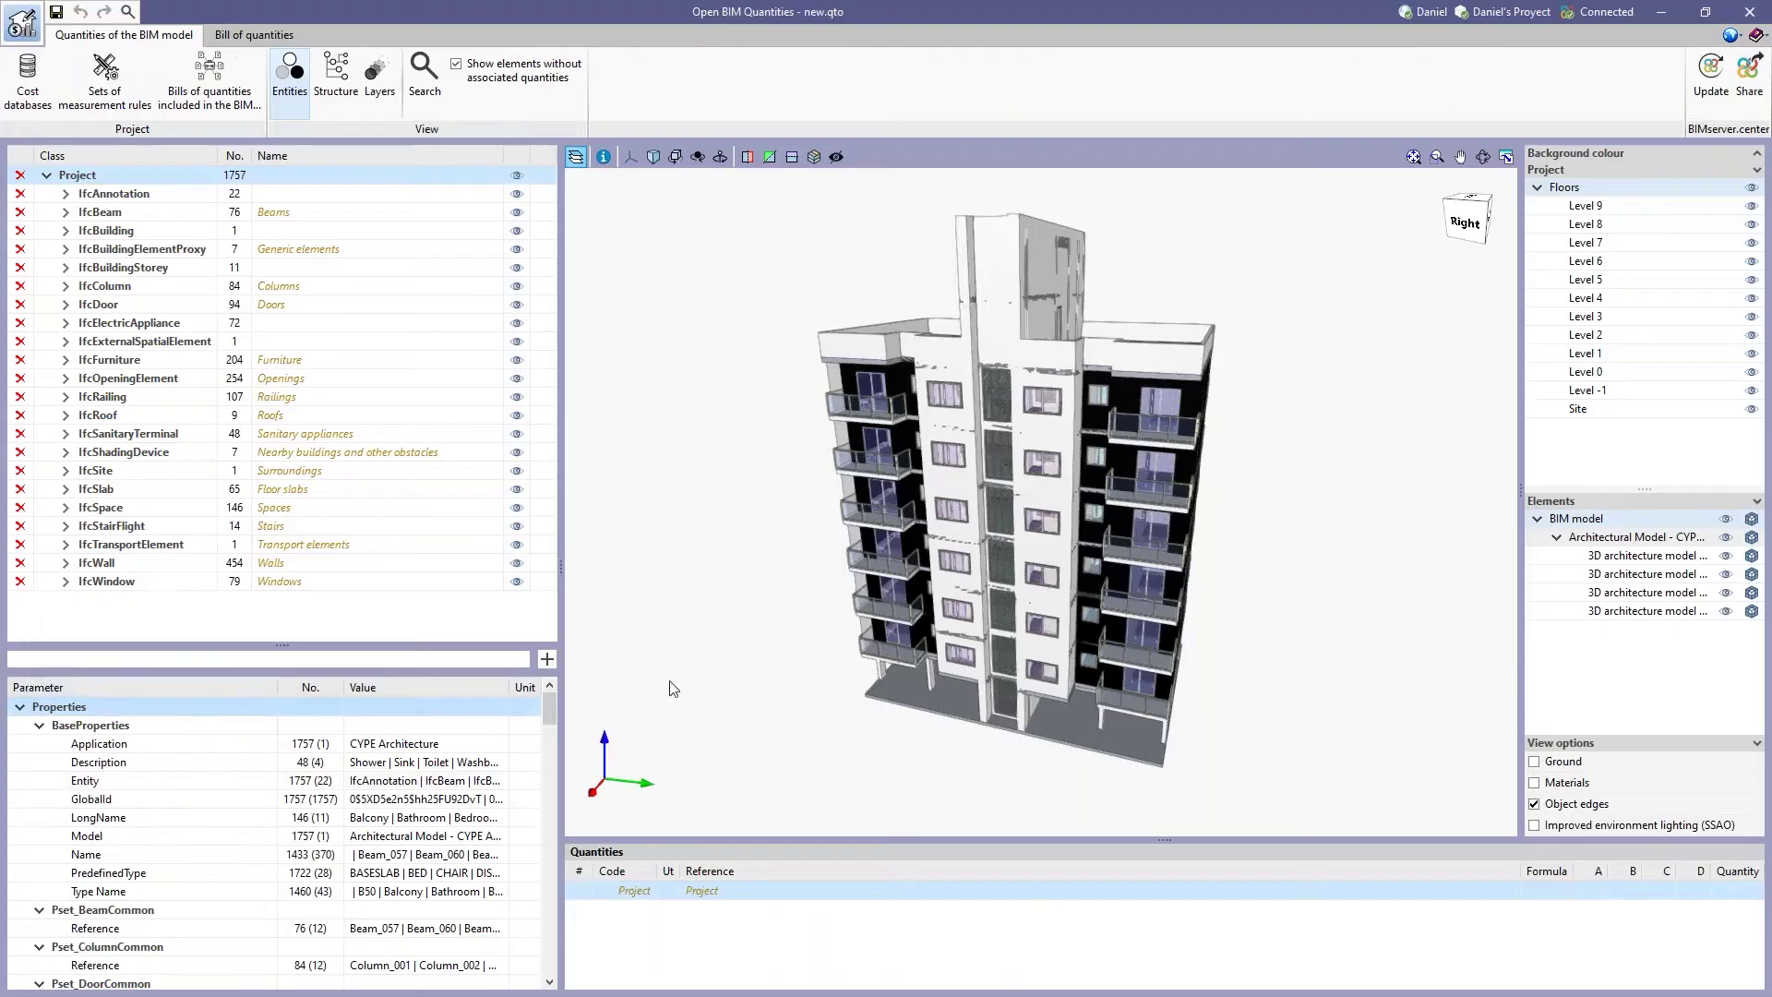
middle_drag(746, 672, 1404, 625)
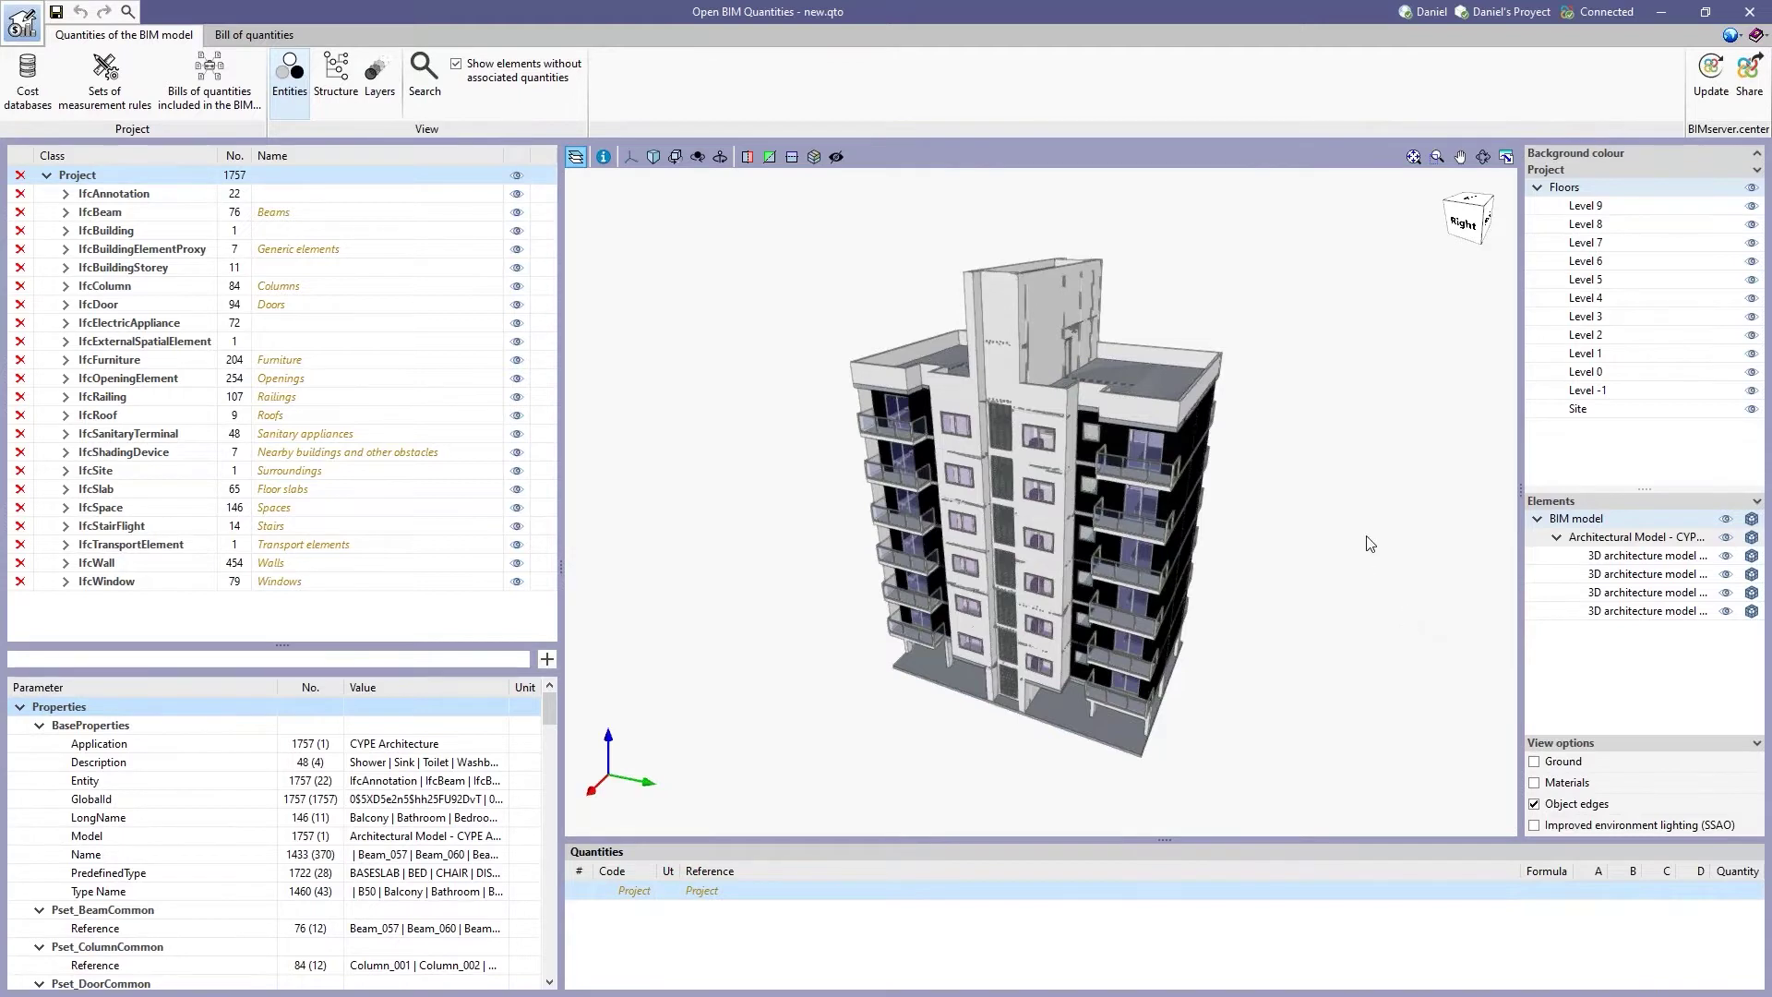
middle_drag(1336, 666, 1299, 671)
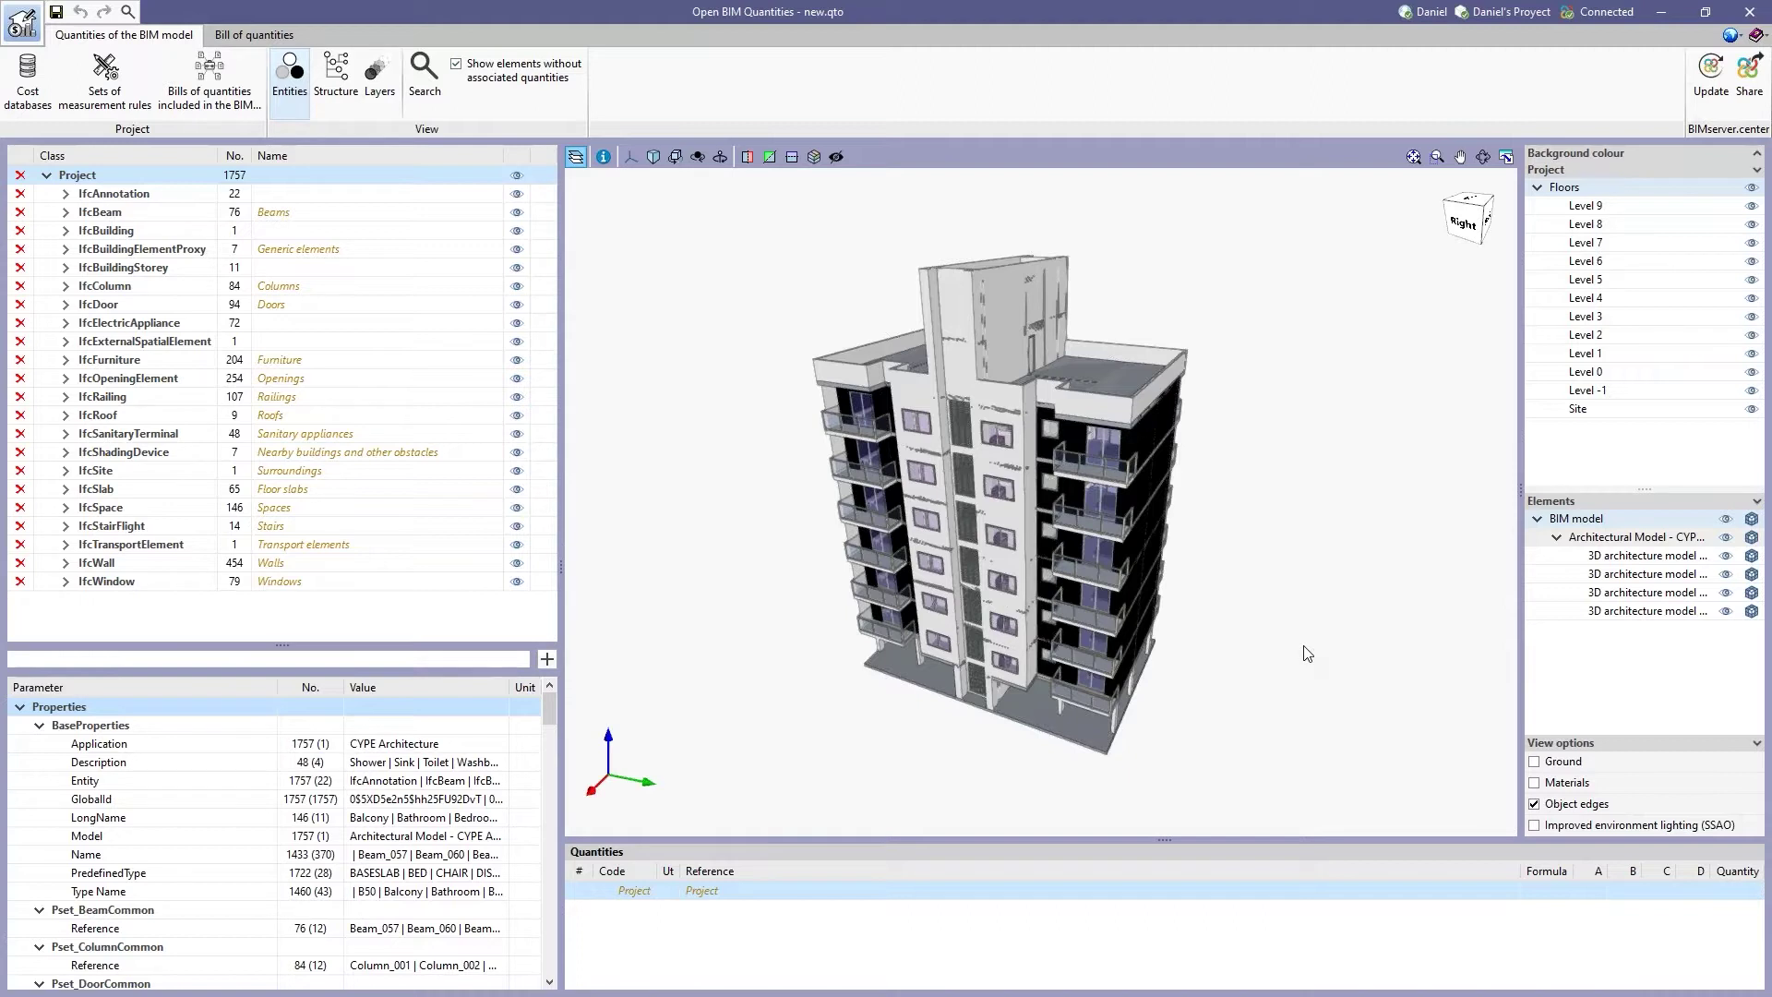
drag(561, 570, 523, 571)
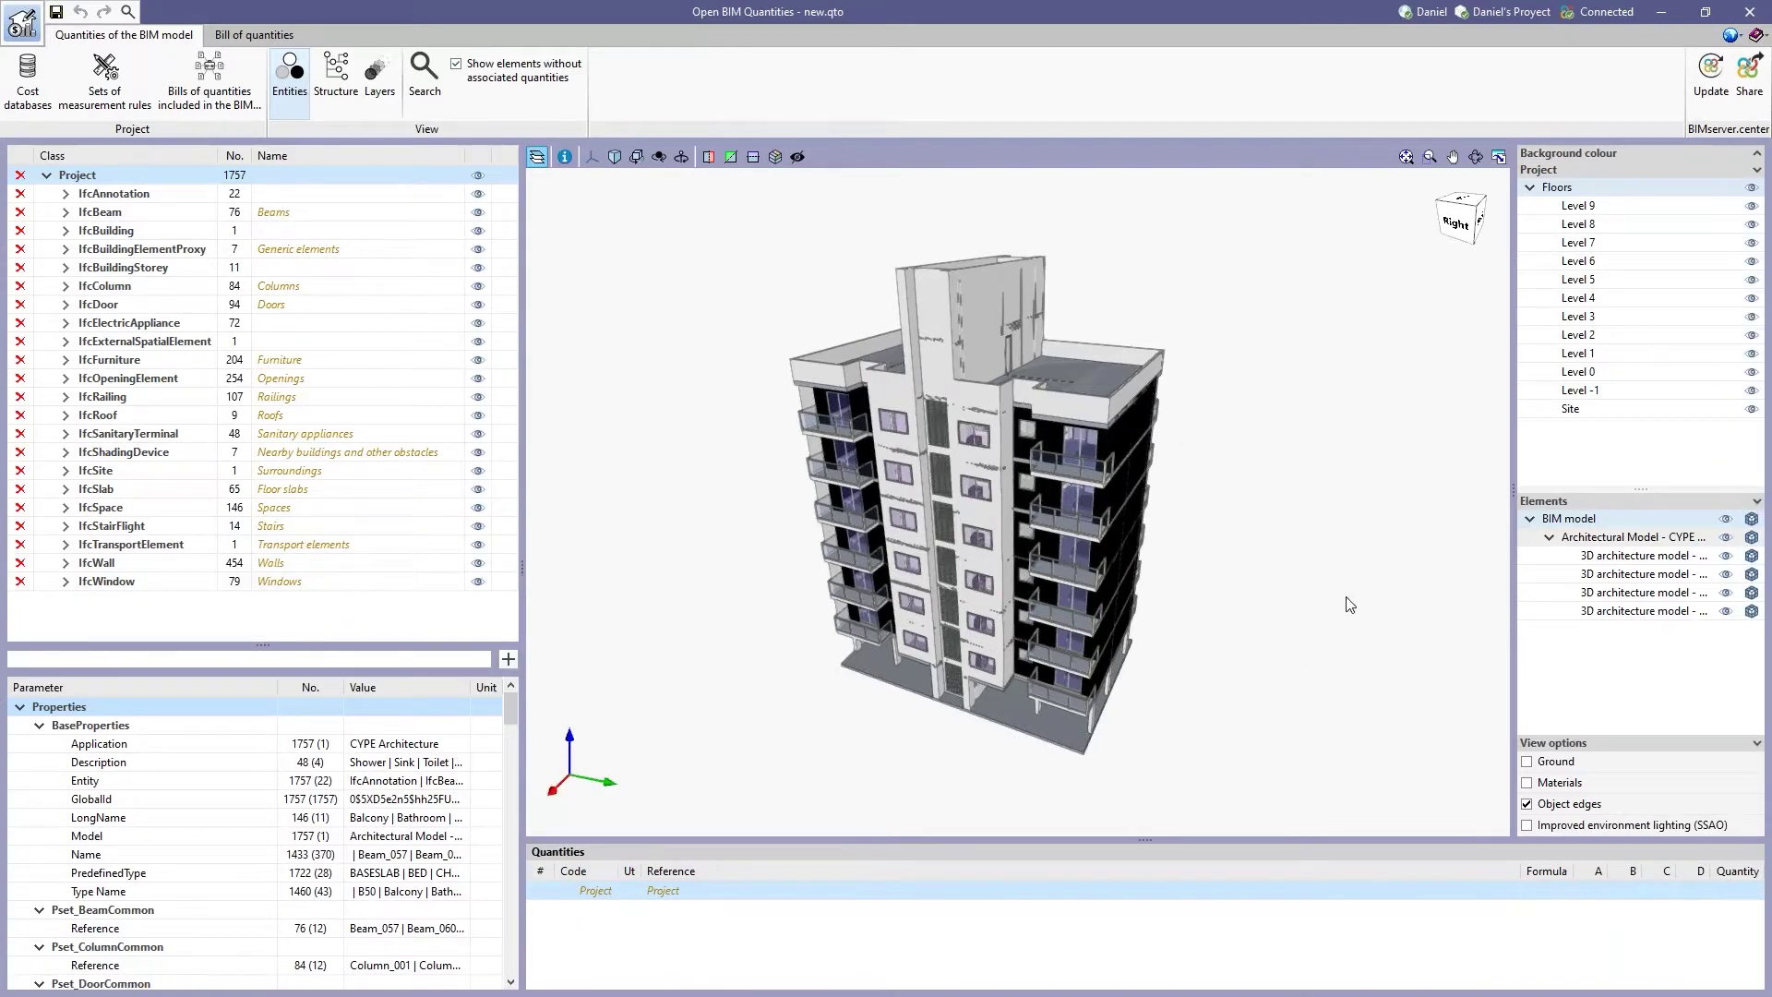
drag(1372, 593, 1314, 539)
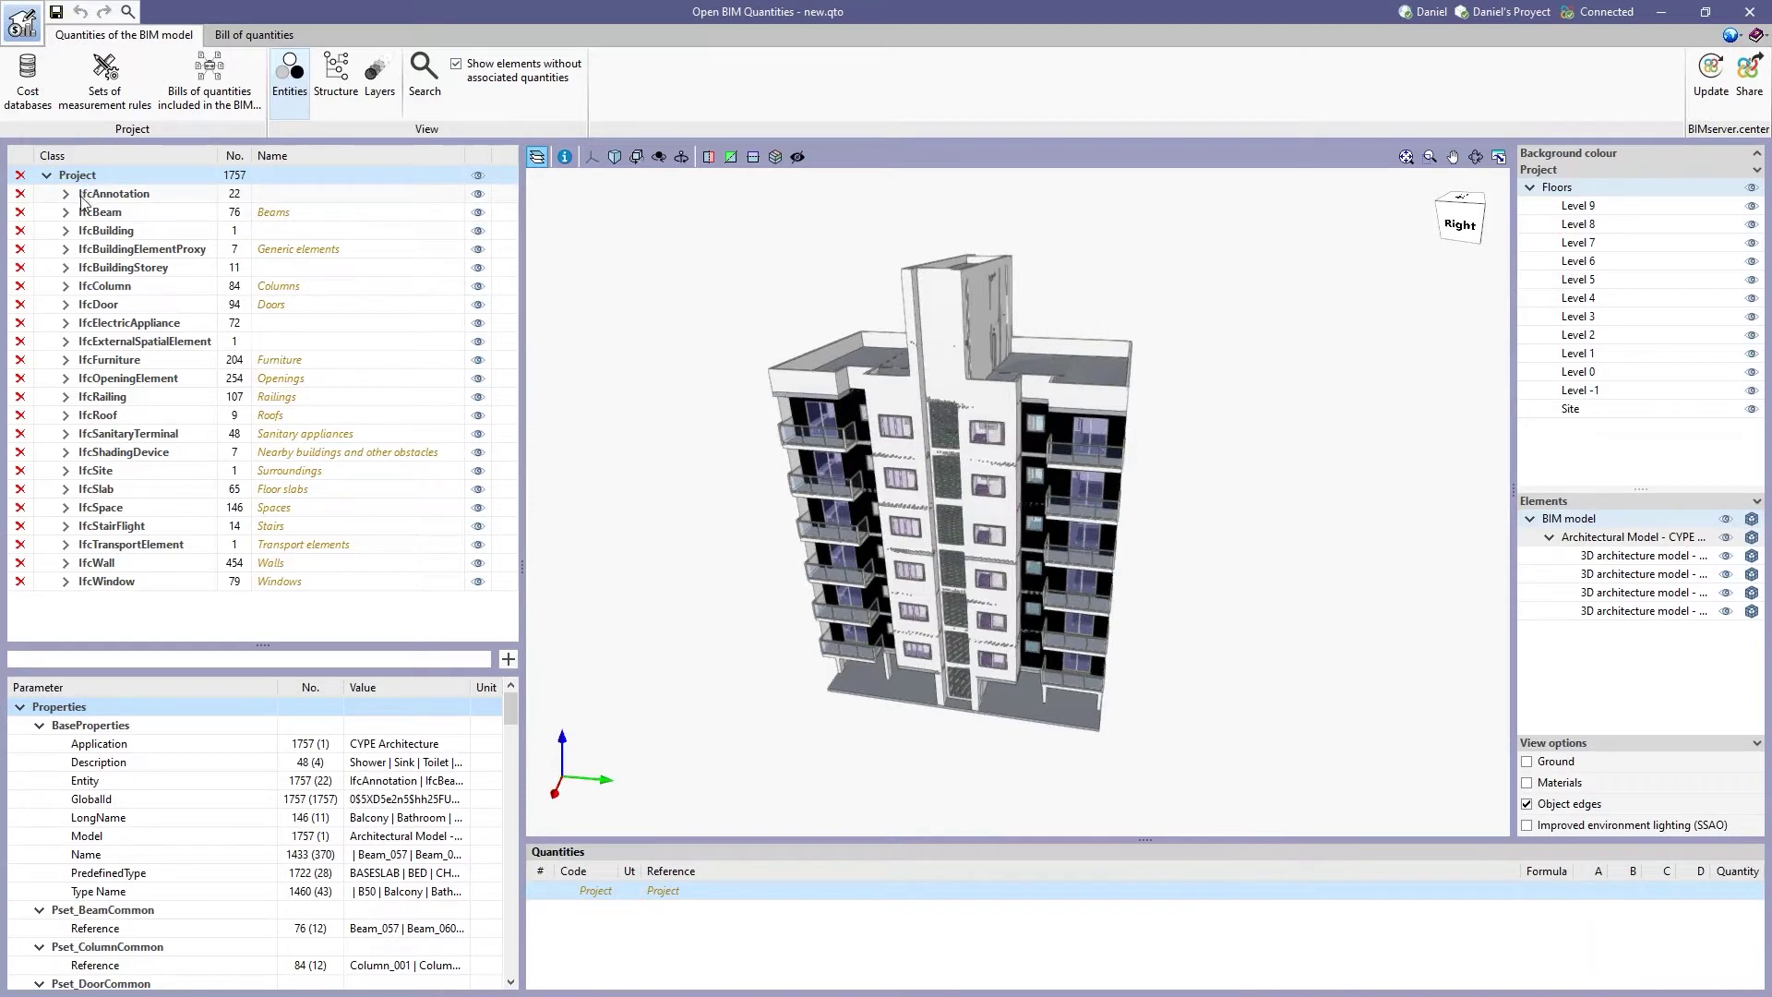
Expand the IfcColumn class down to its C50x25 columns and review the properties and base quantities of the second Column_001 element.
click(66, 288)
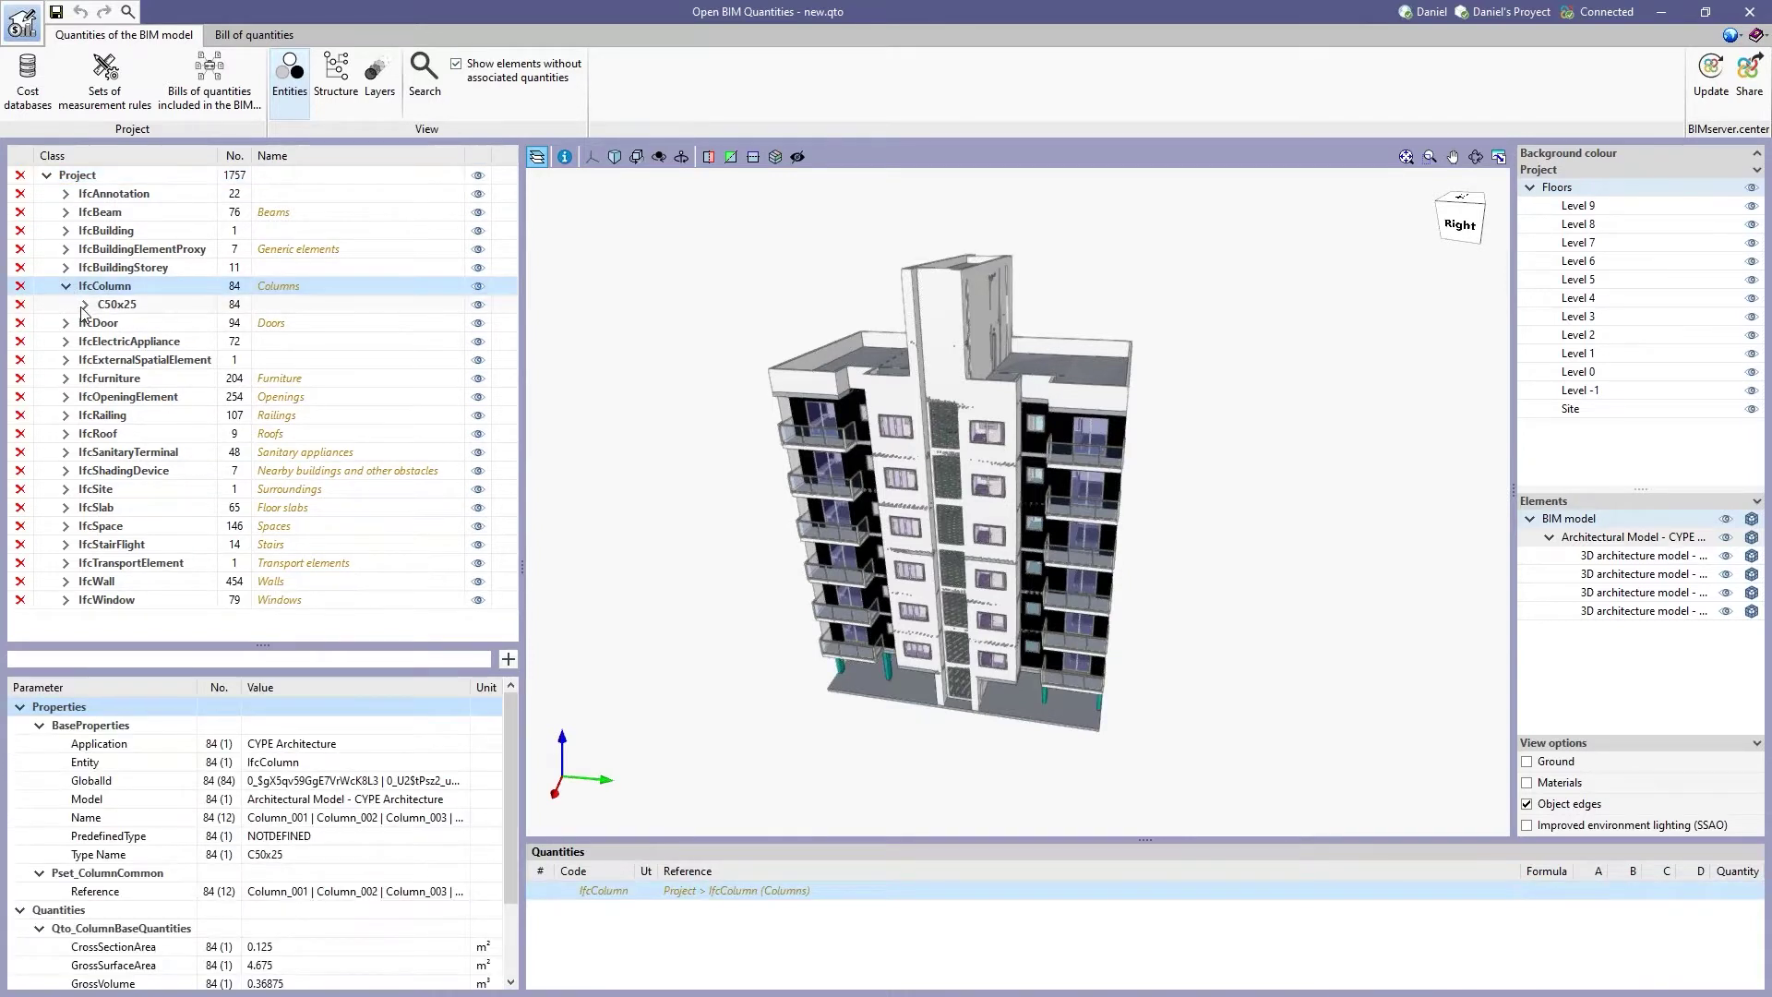
click(85, 305)
click(148, 344)
scroll(219, 771, down, 1)
scroll(220, 771, up, 1)
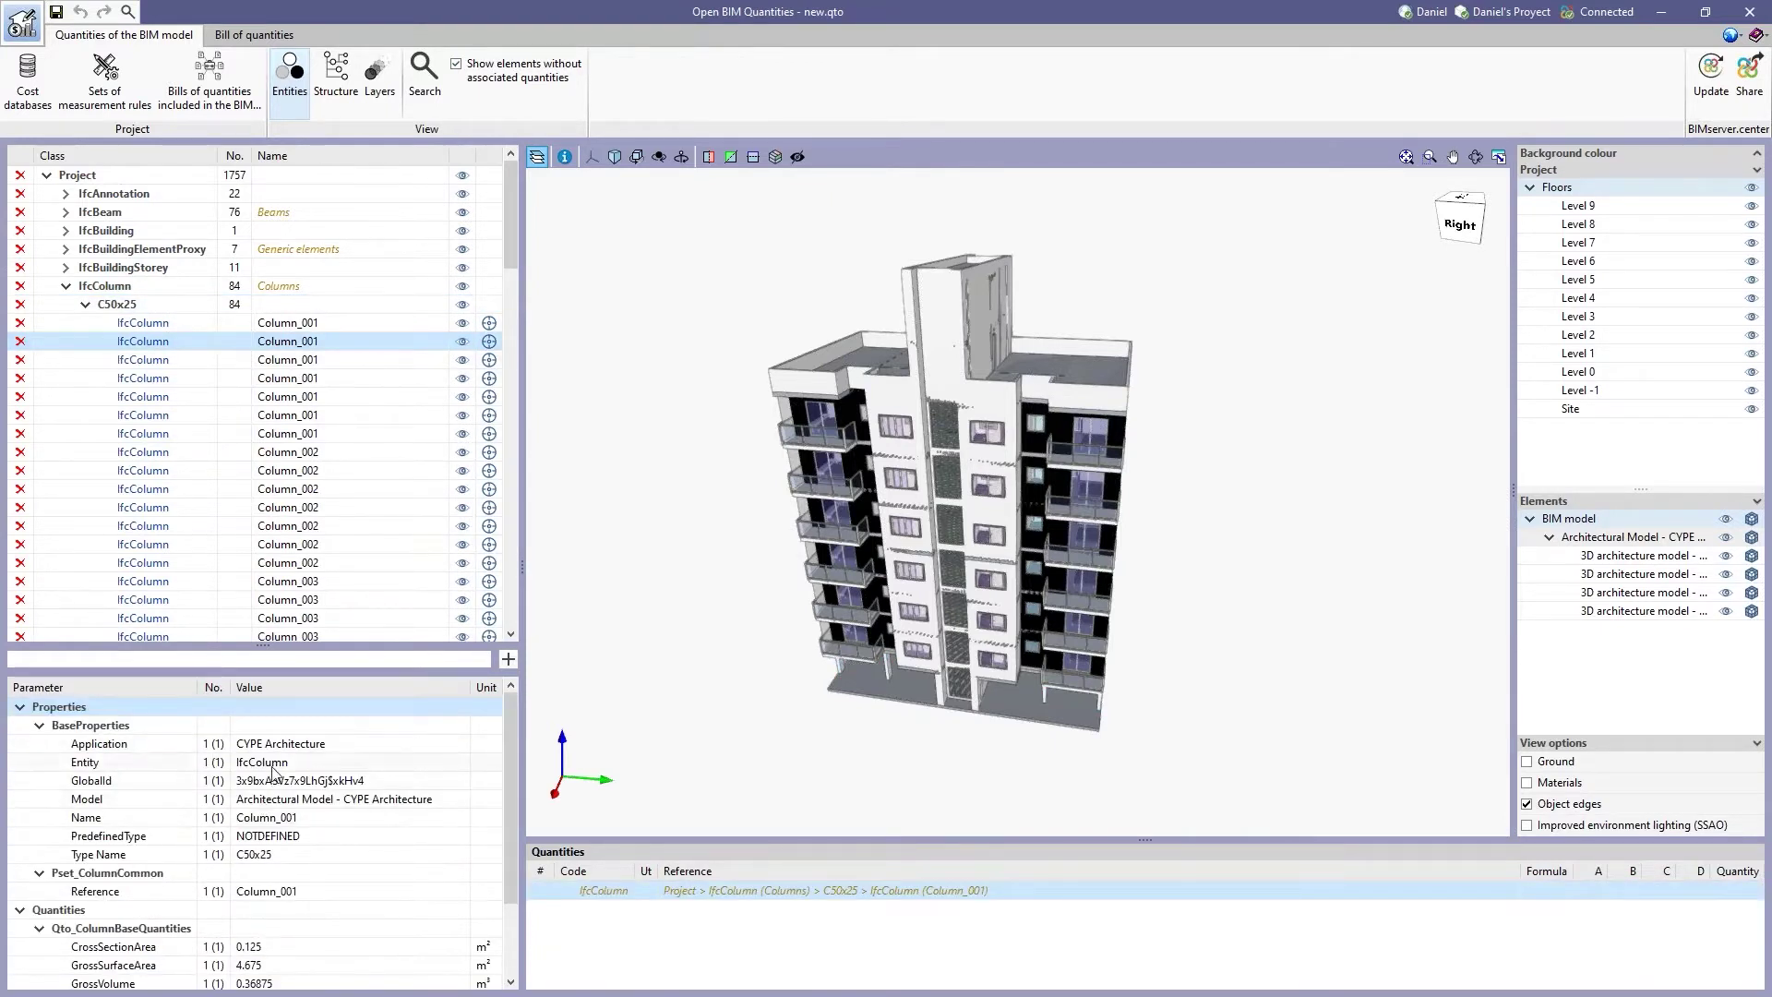
scroll(179, 764, down, 1)
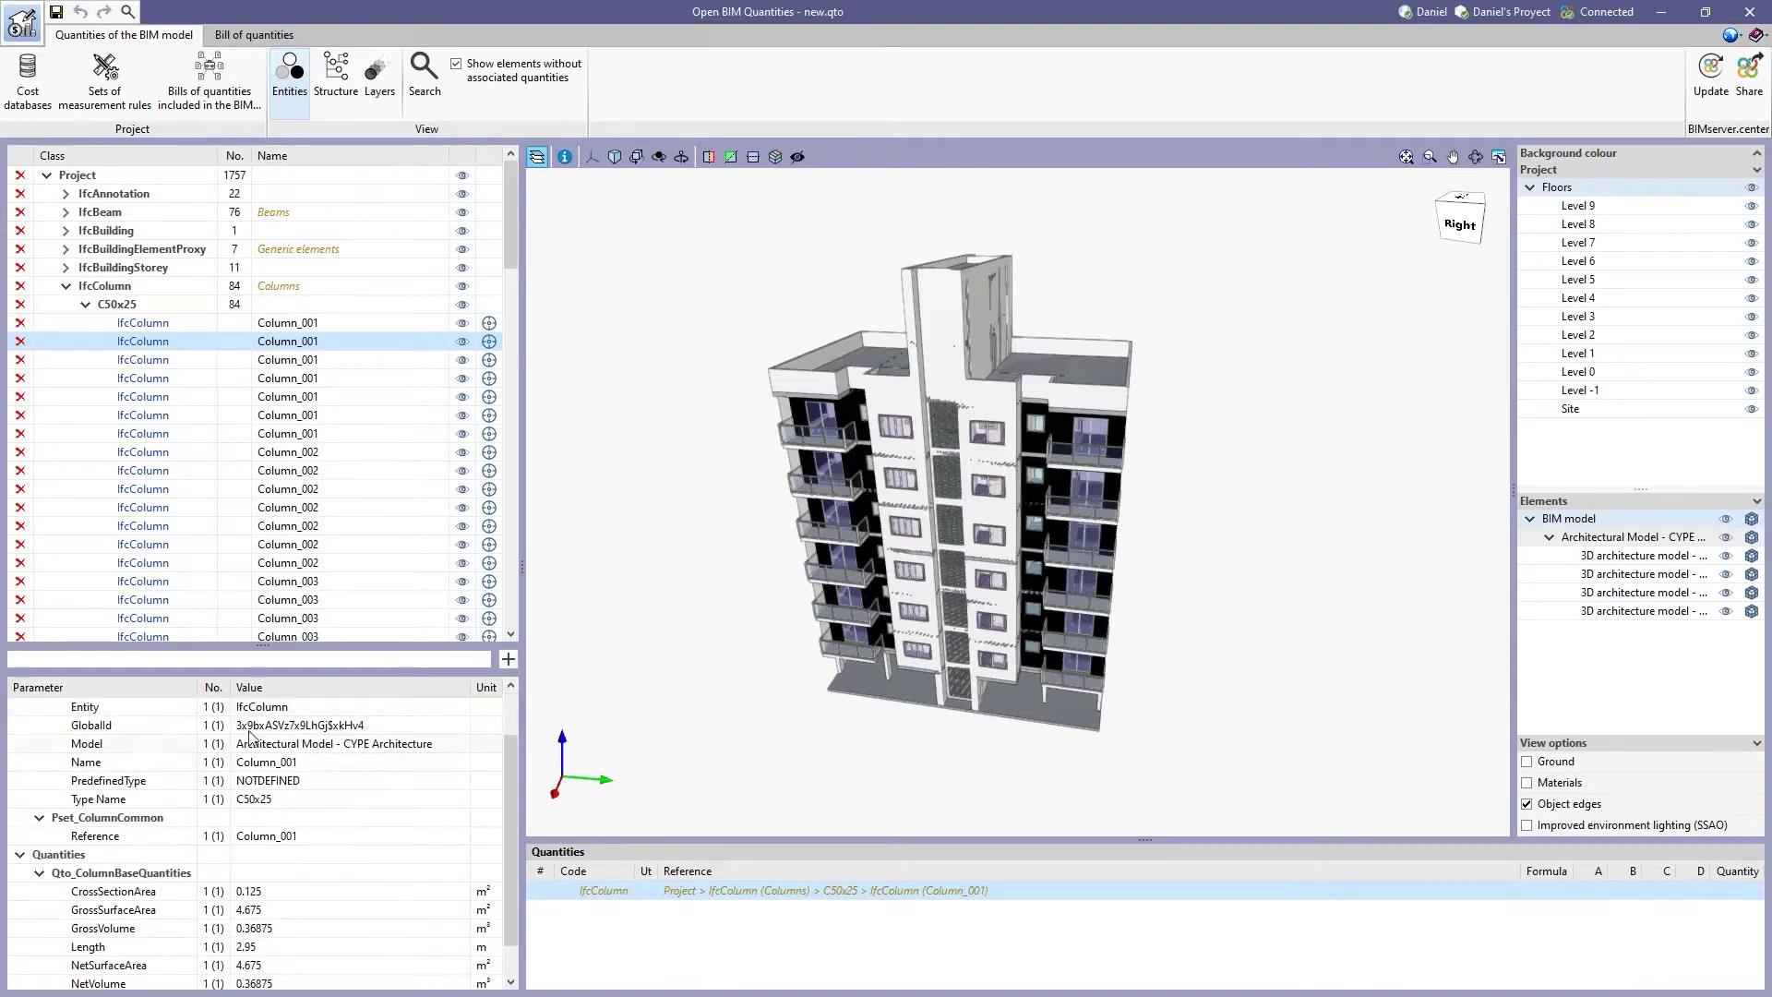
scroll(180, 738, down, 1)
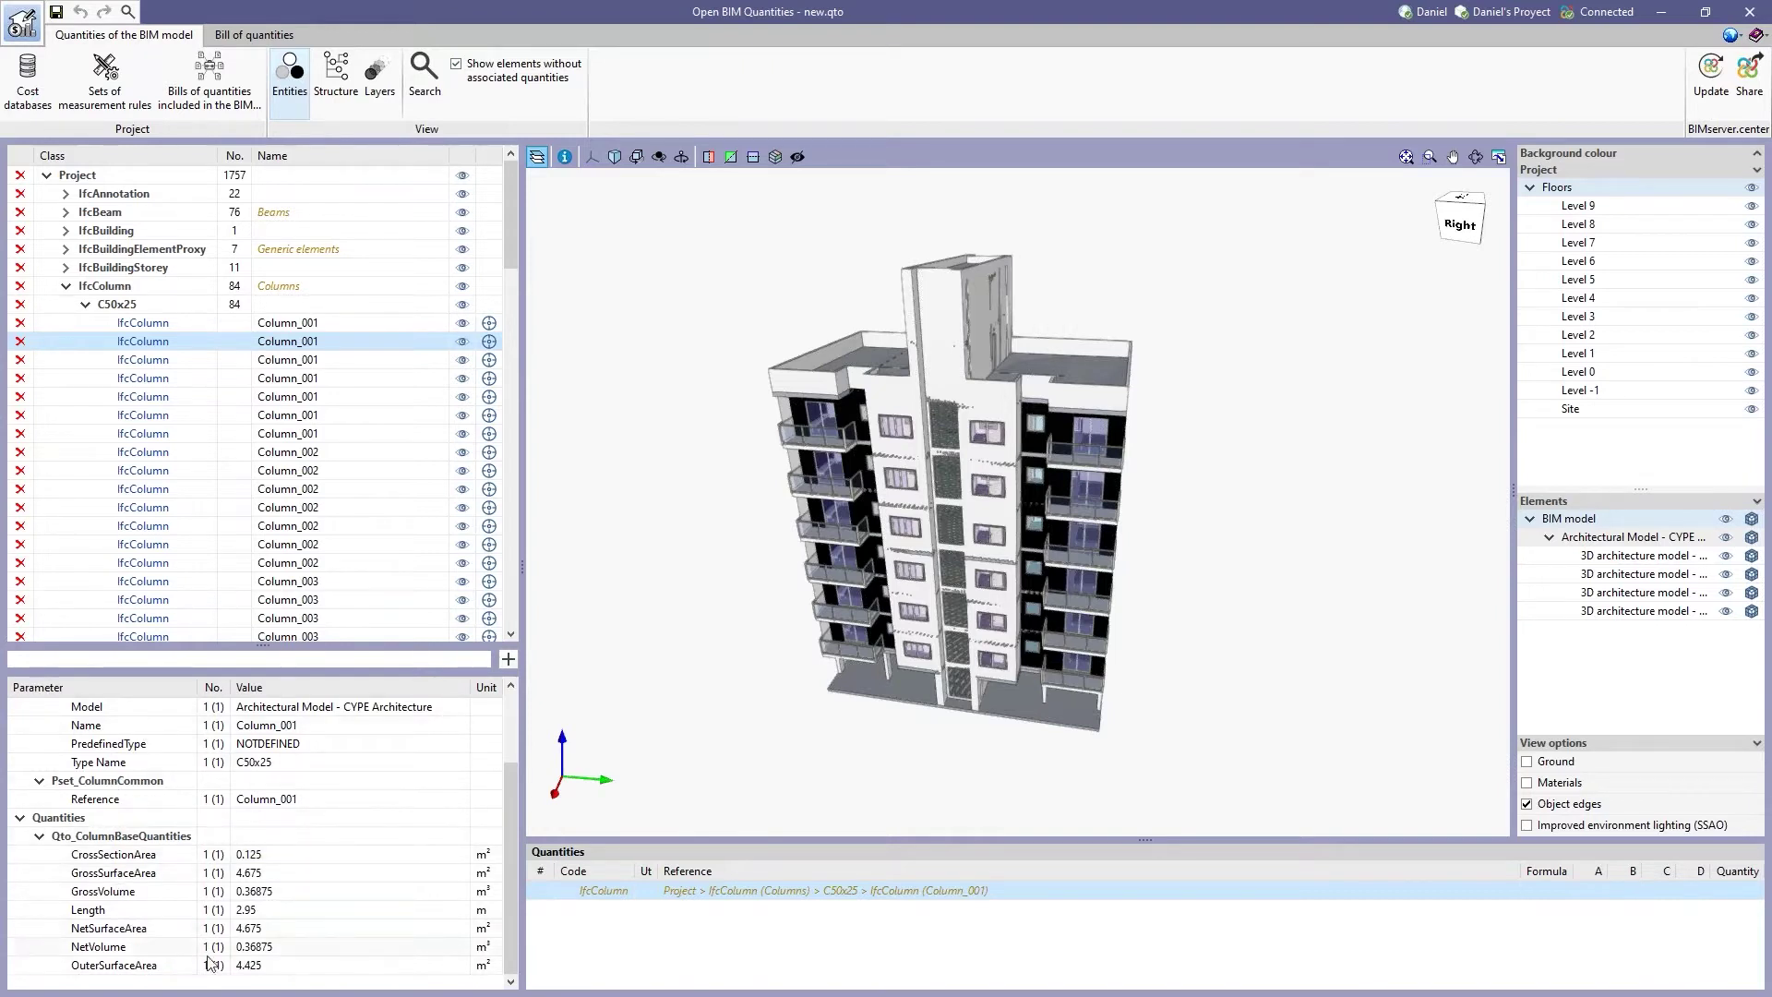
scroll(409, 895, up, 1)
scroll(409, 894, up, 1)
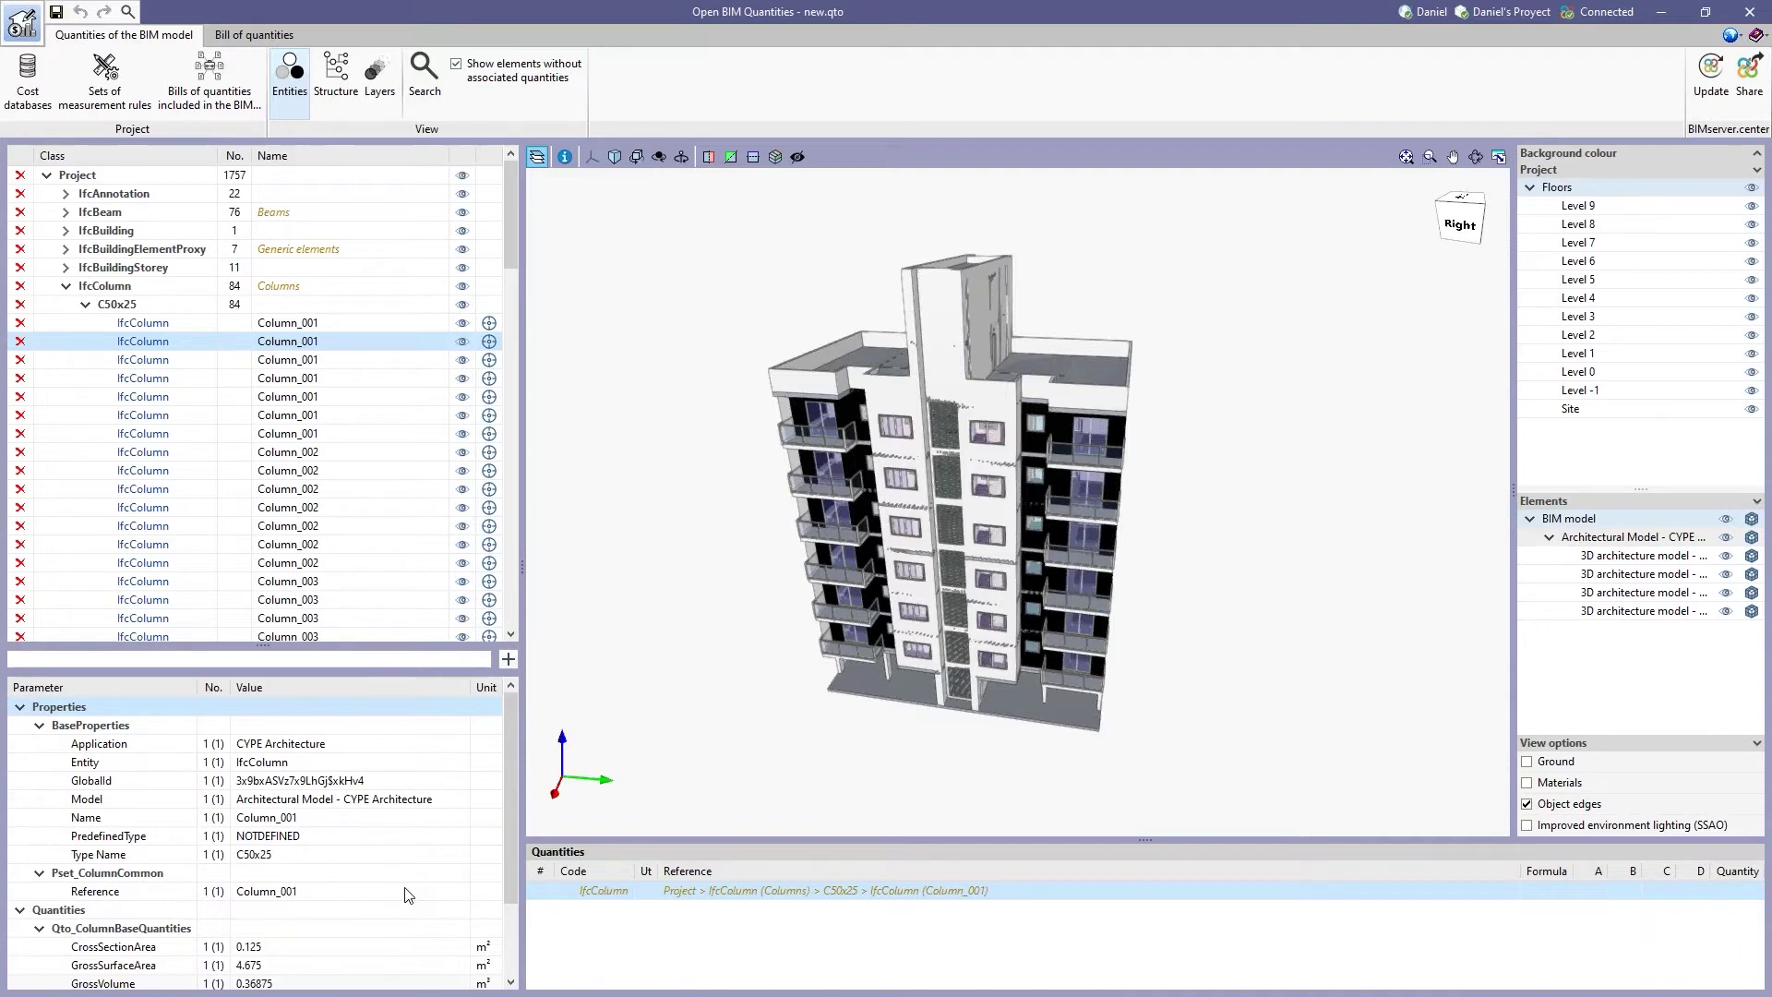
middle_drag(697, 637, 678, 641)
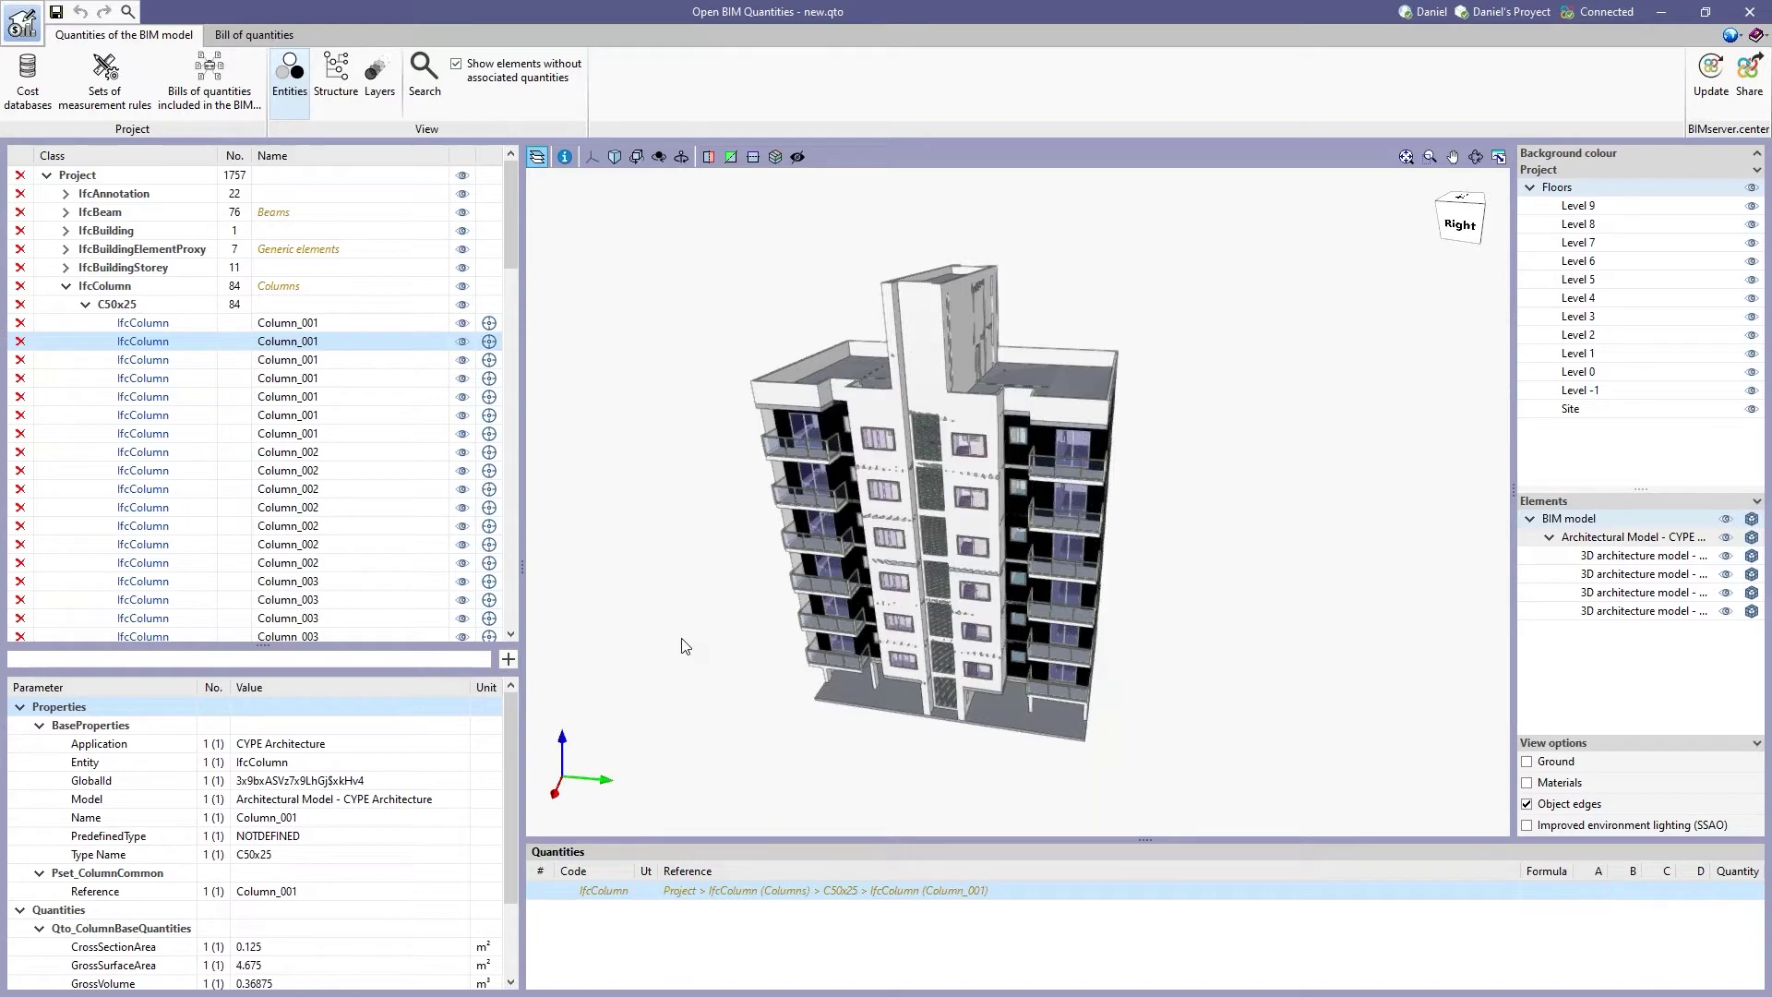
drag(1281, 542, 1364, 585)
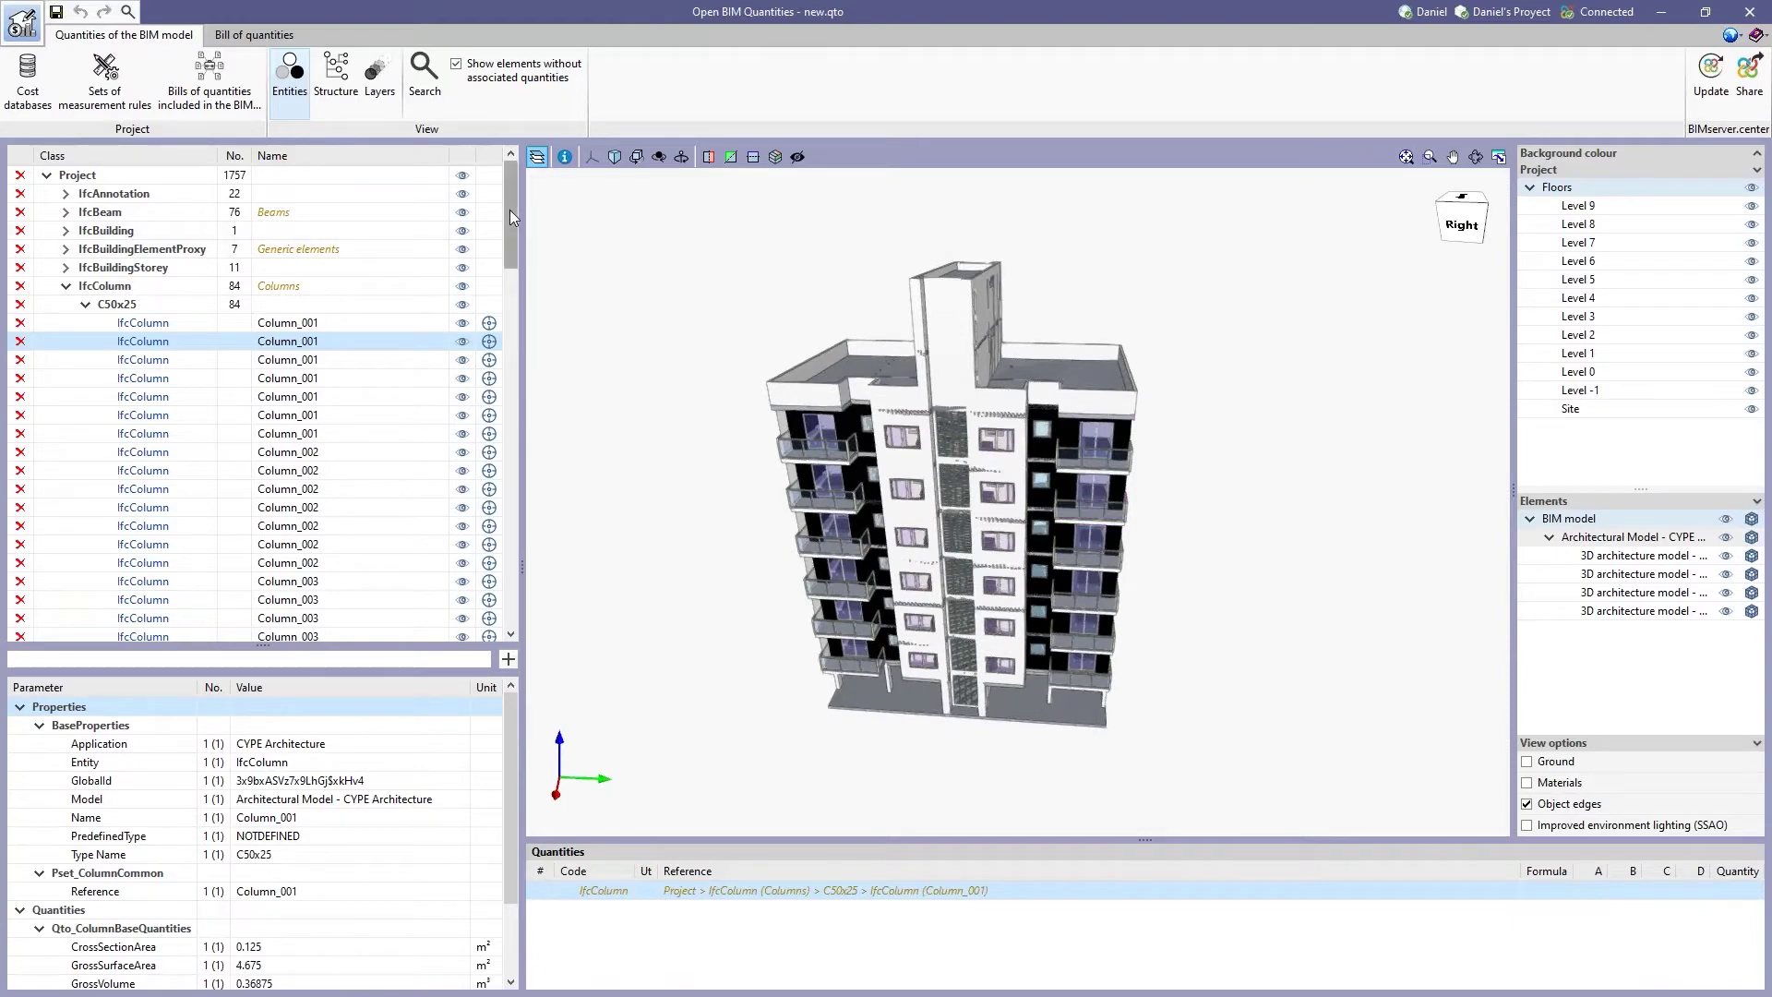
drag(1309, 408, 1327, 412)
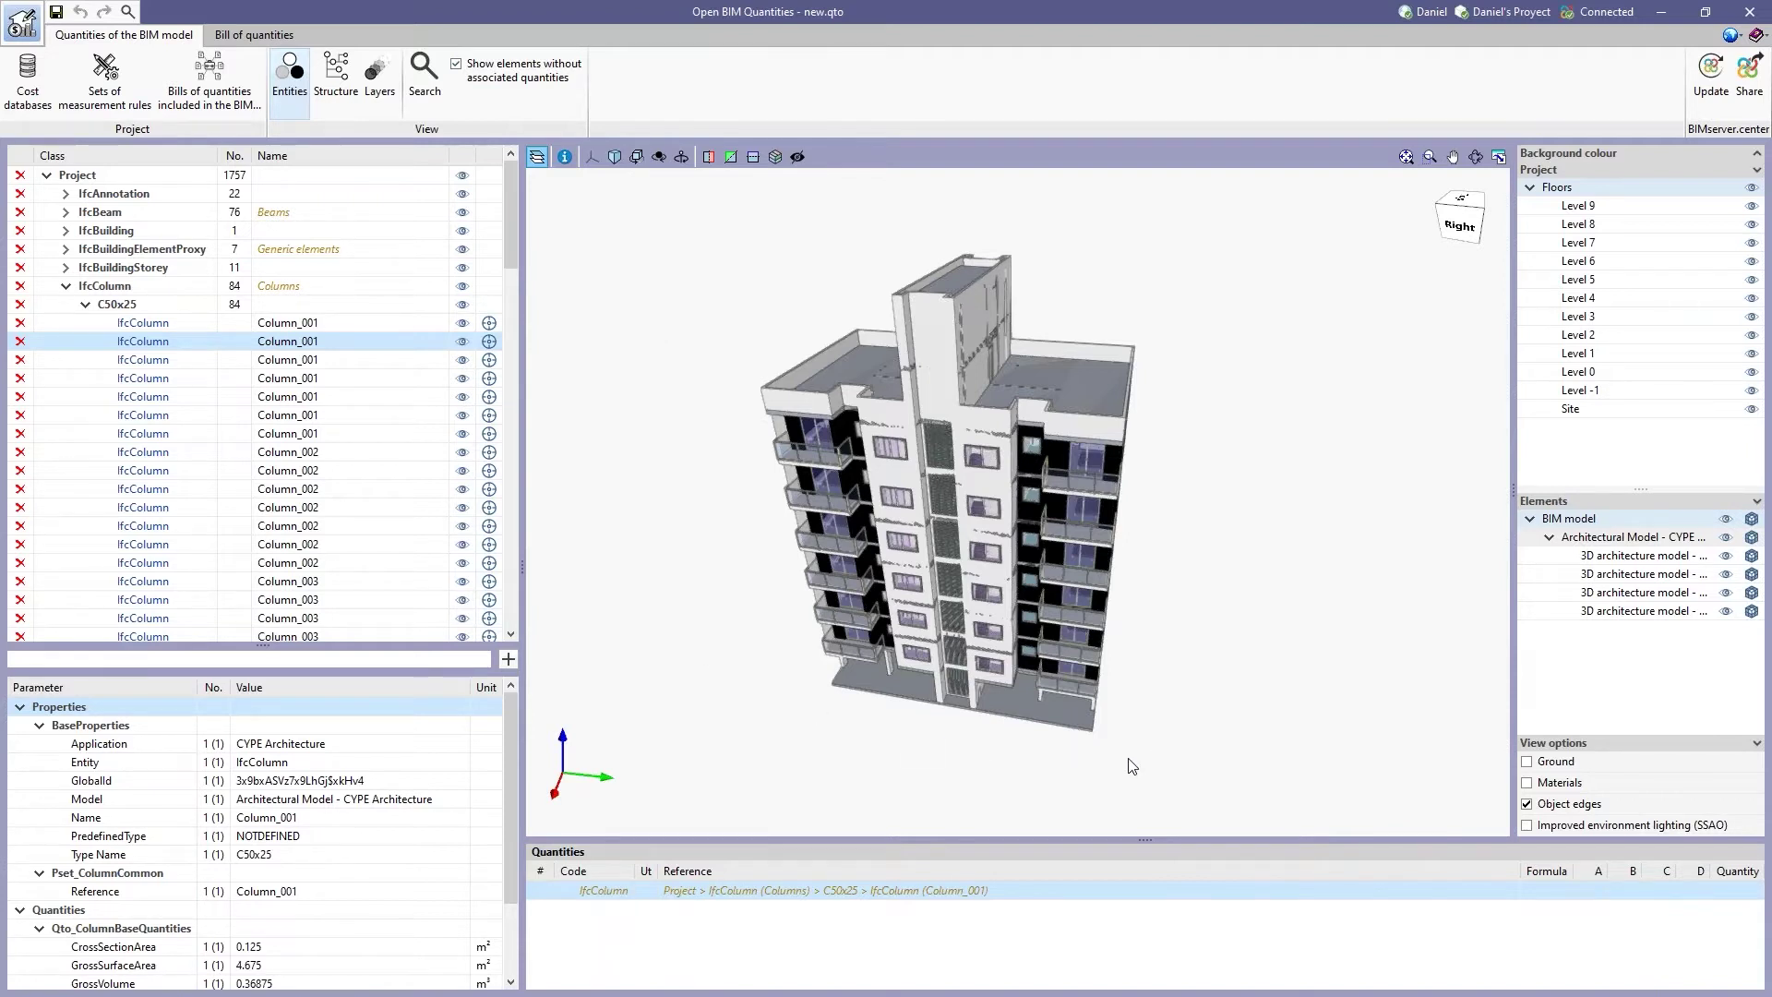
Open the project's cost databases and create a new one named "new CB" with the BC3 file import option enabled.
click(30, 116)
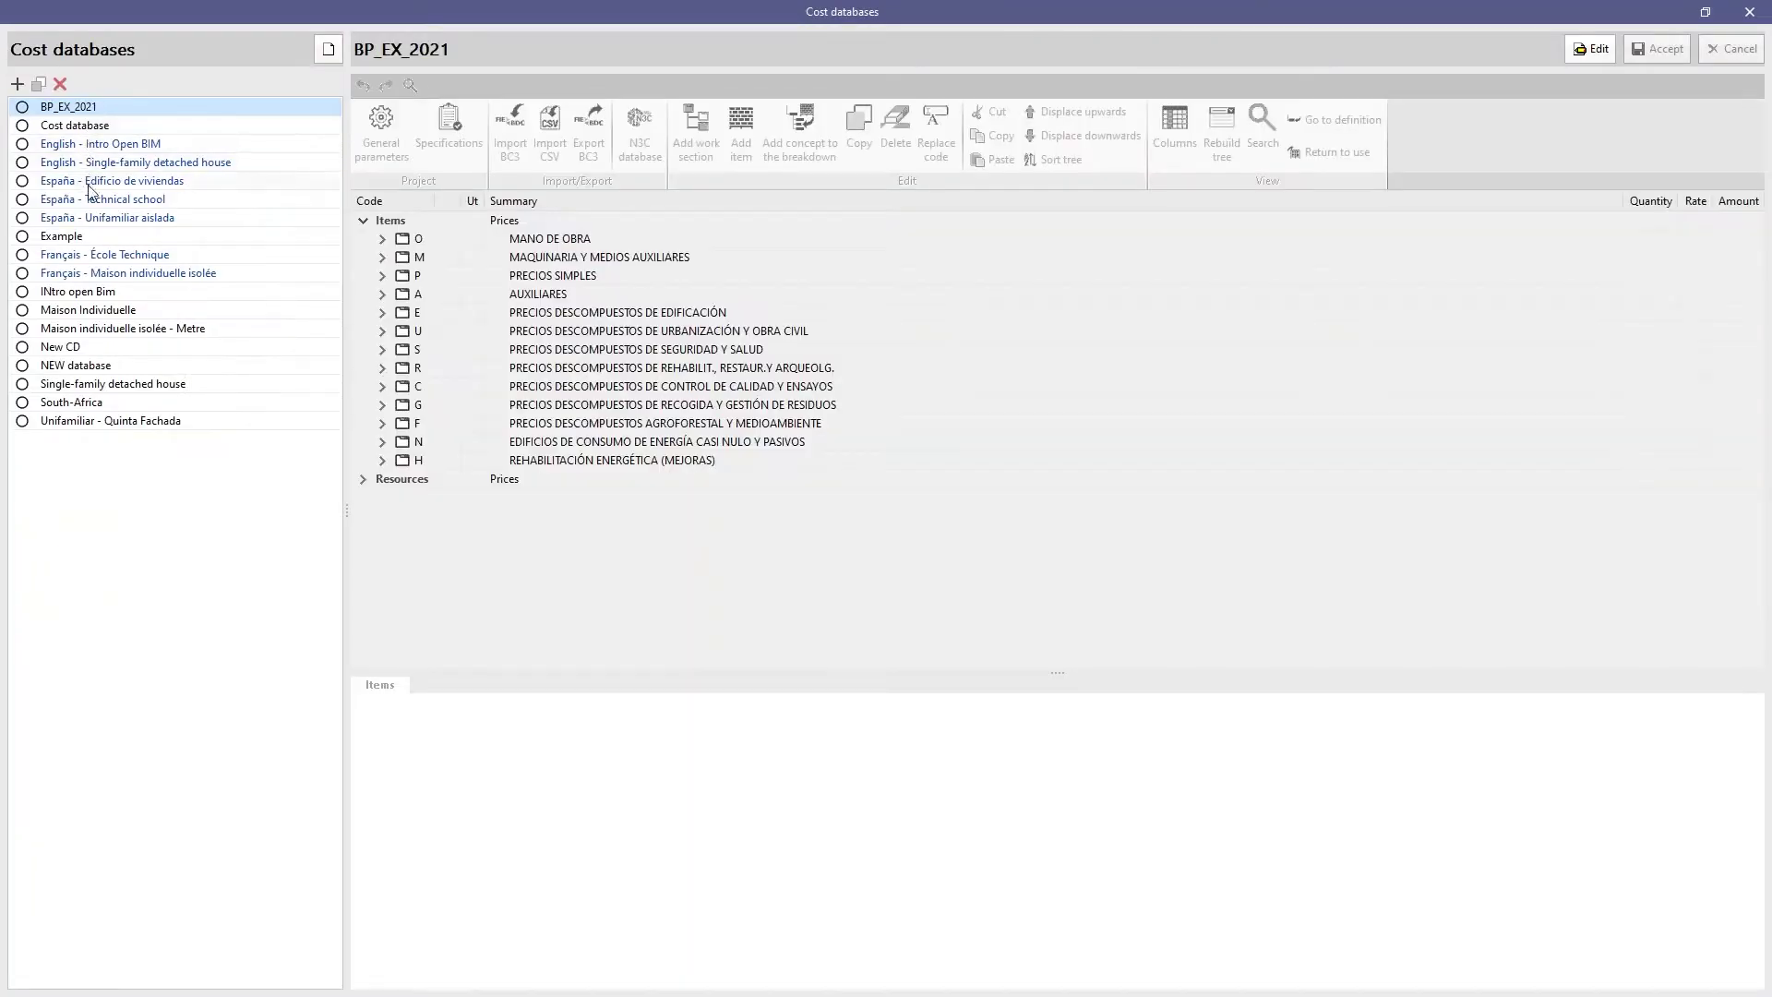
click(112, 294)
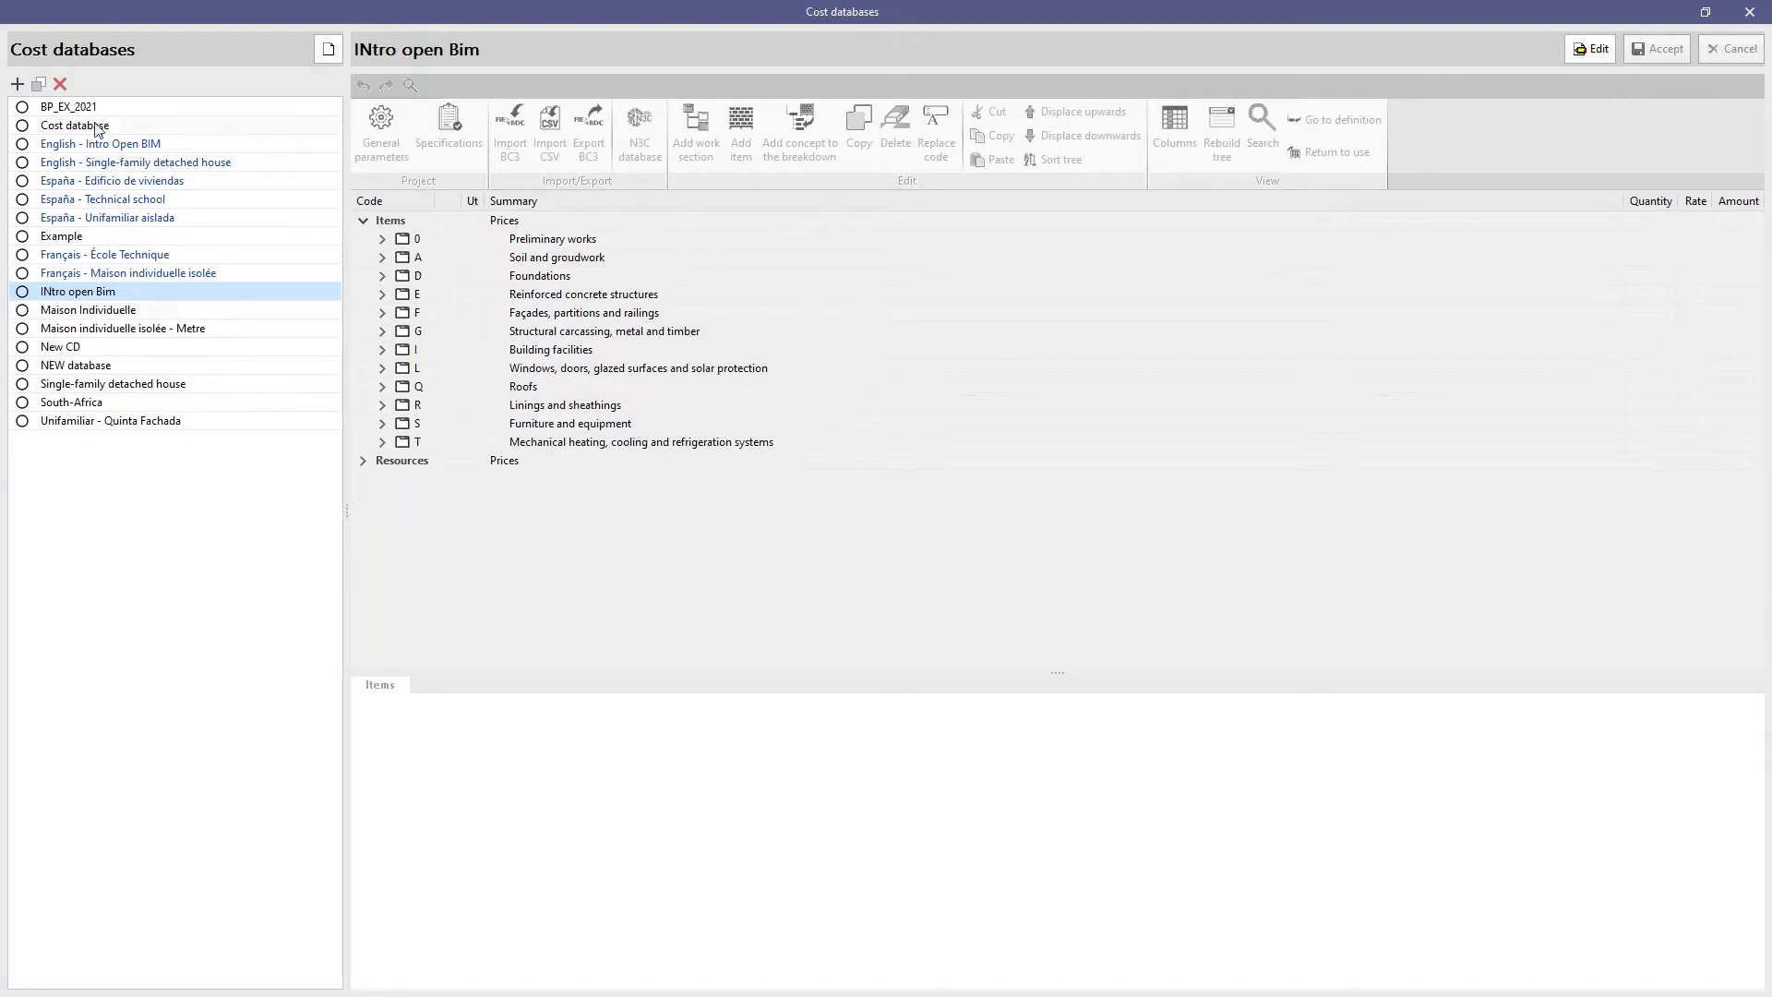
click(18, 84)
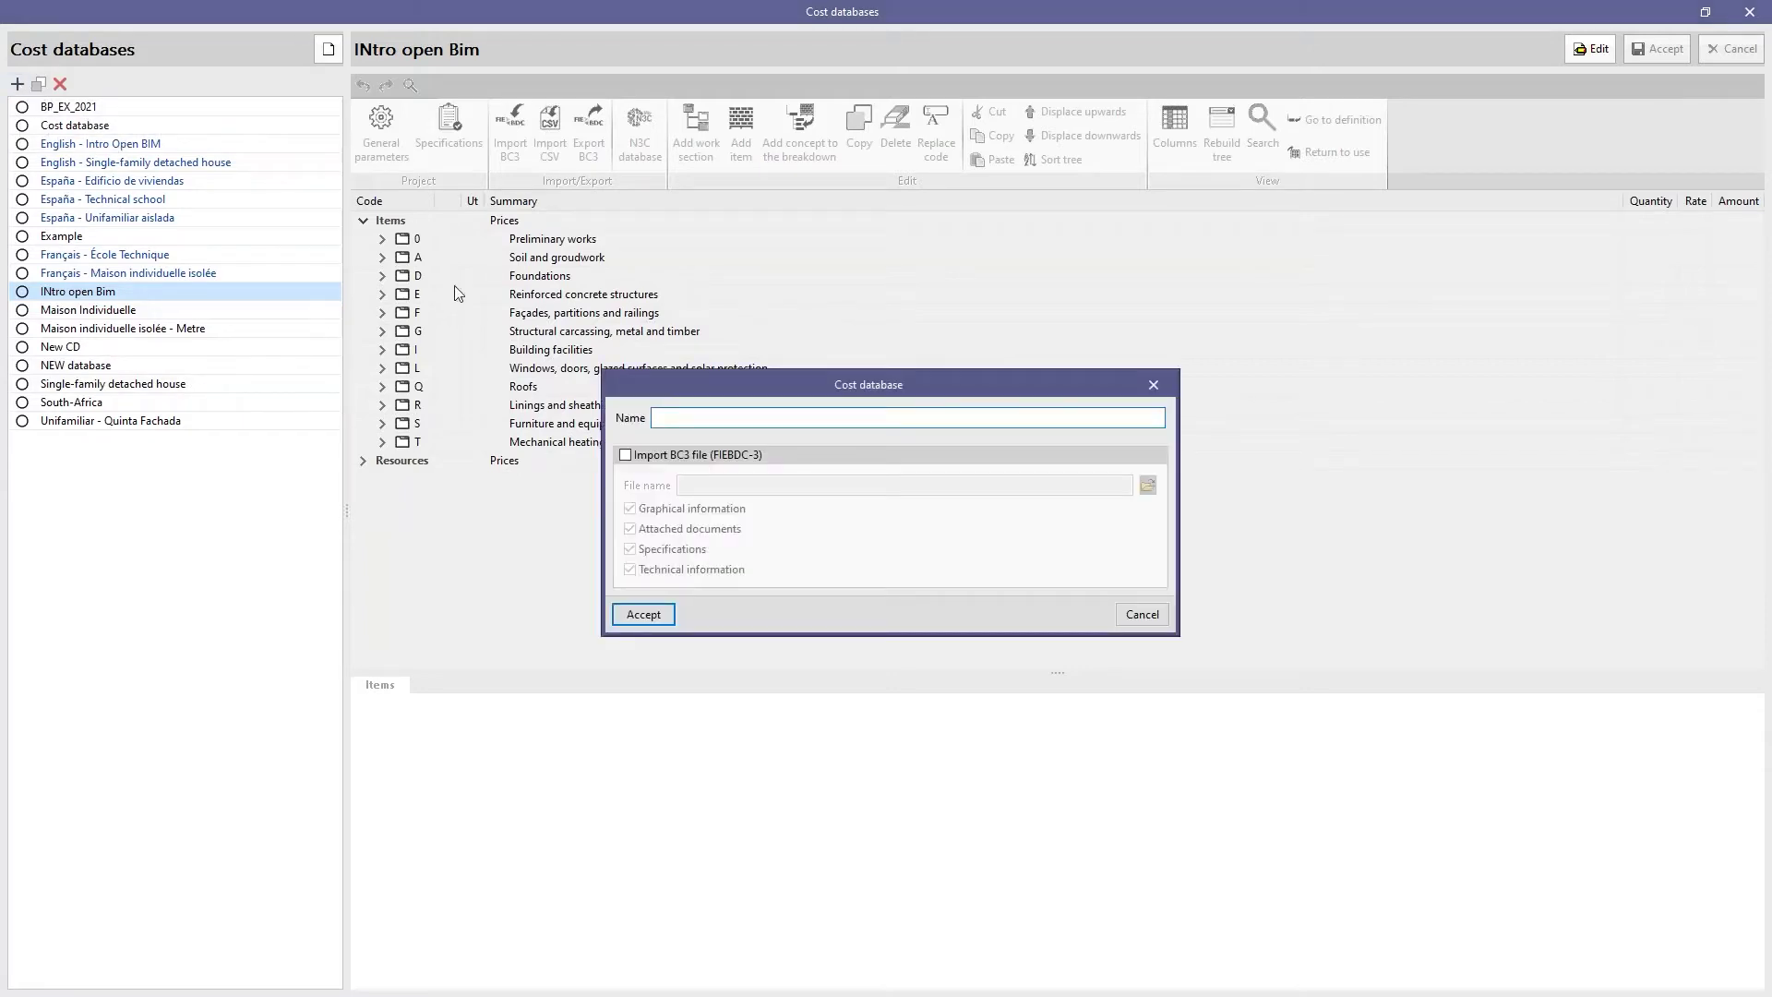
drag(932, 379, 939, 351)
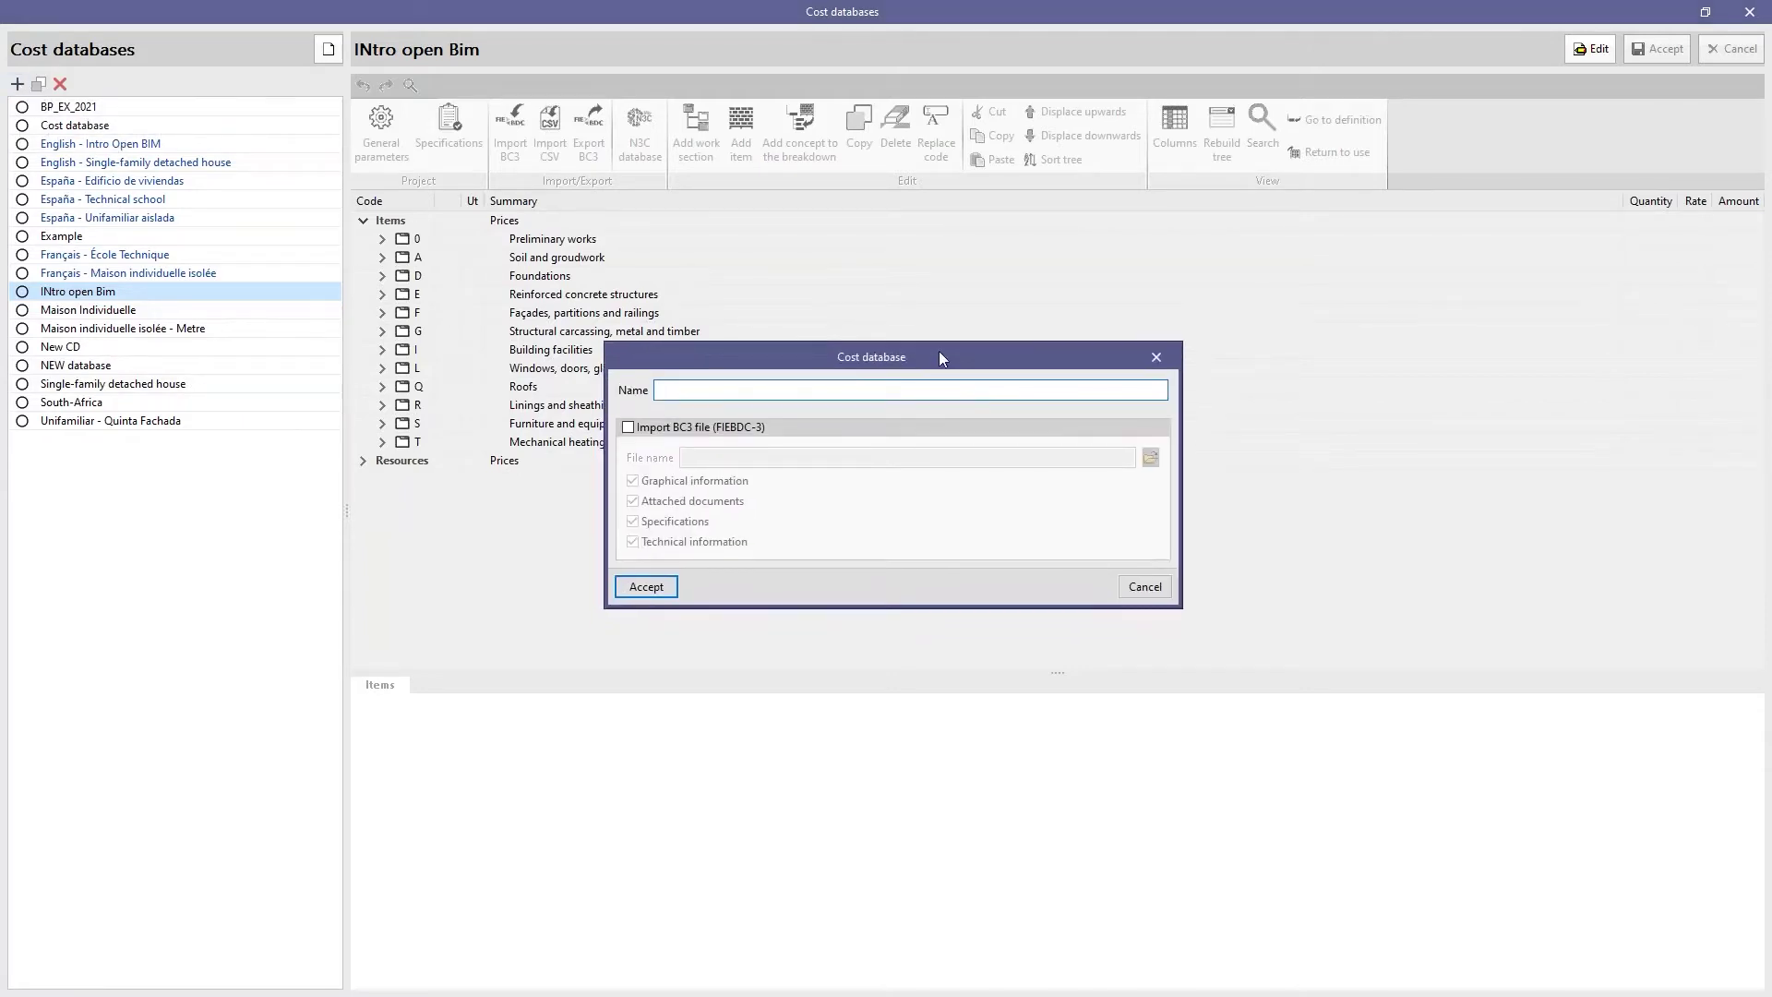
click(629, 427)
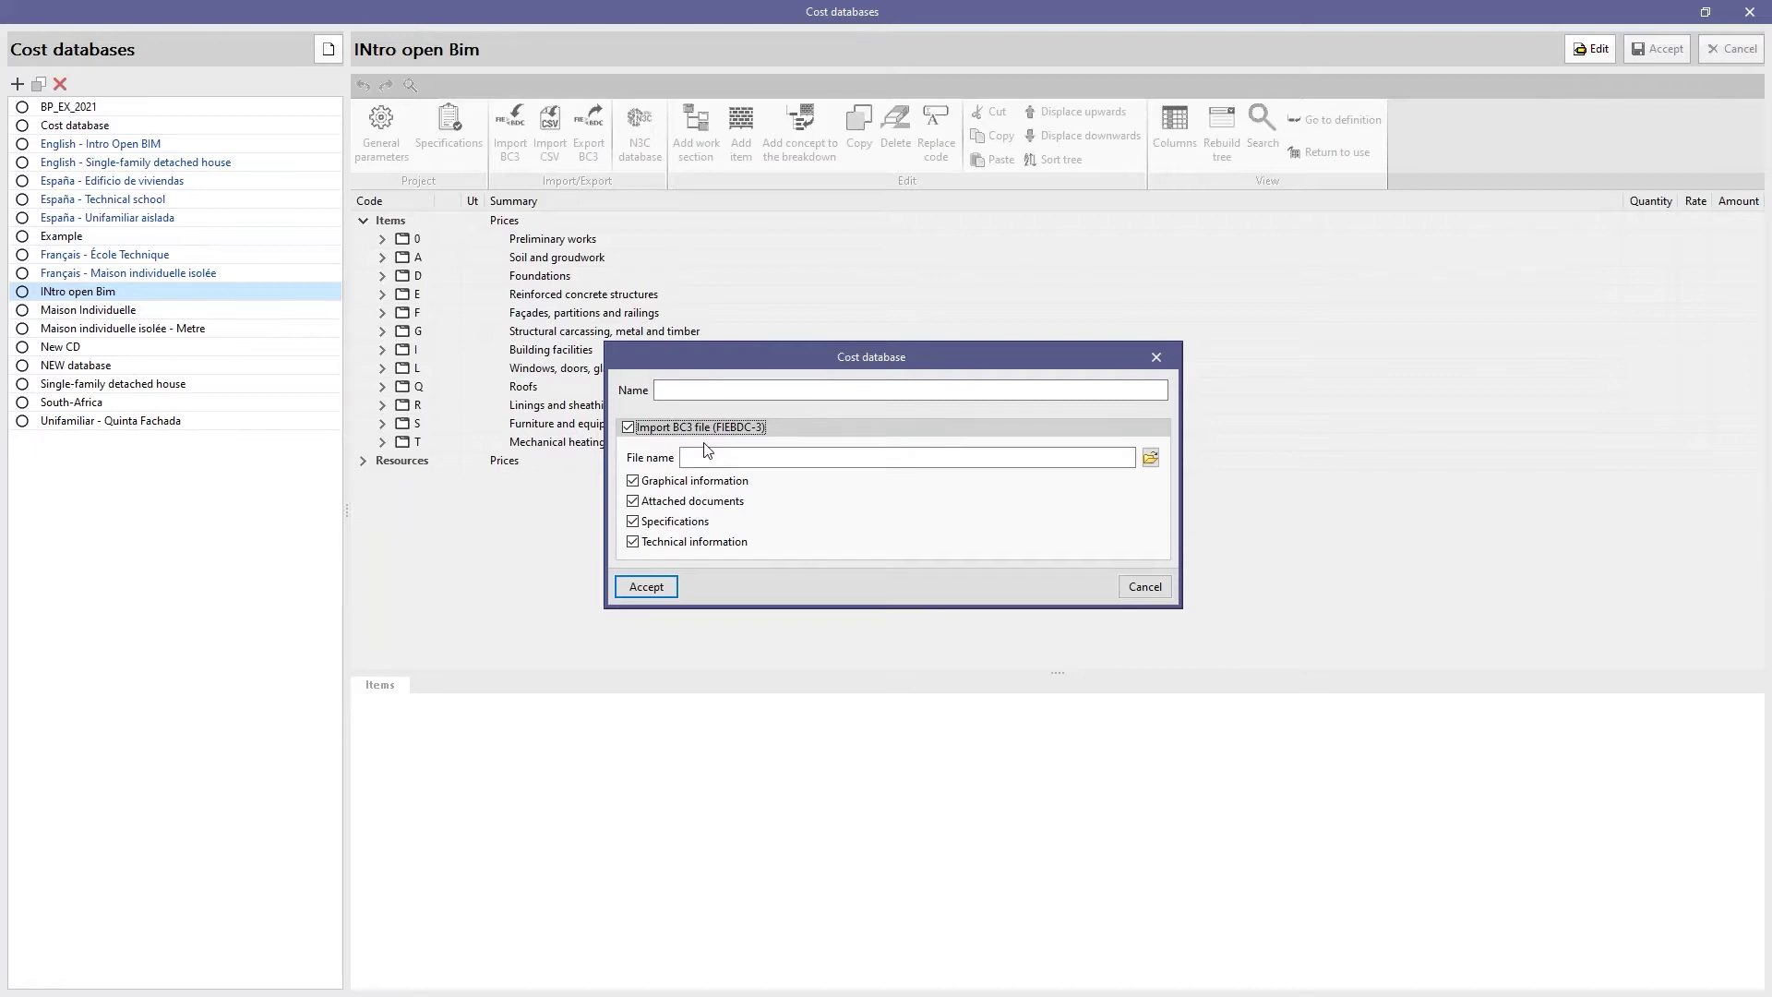
click(713, 390)
text(new)
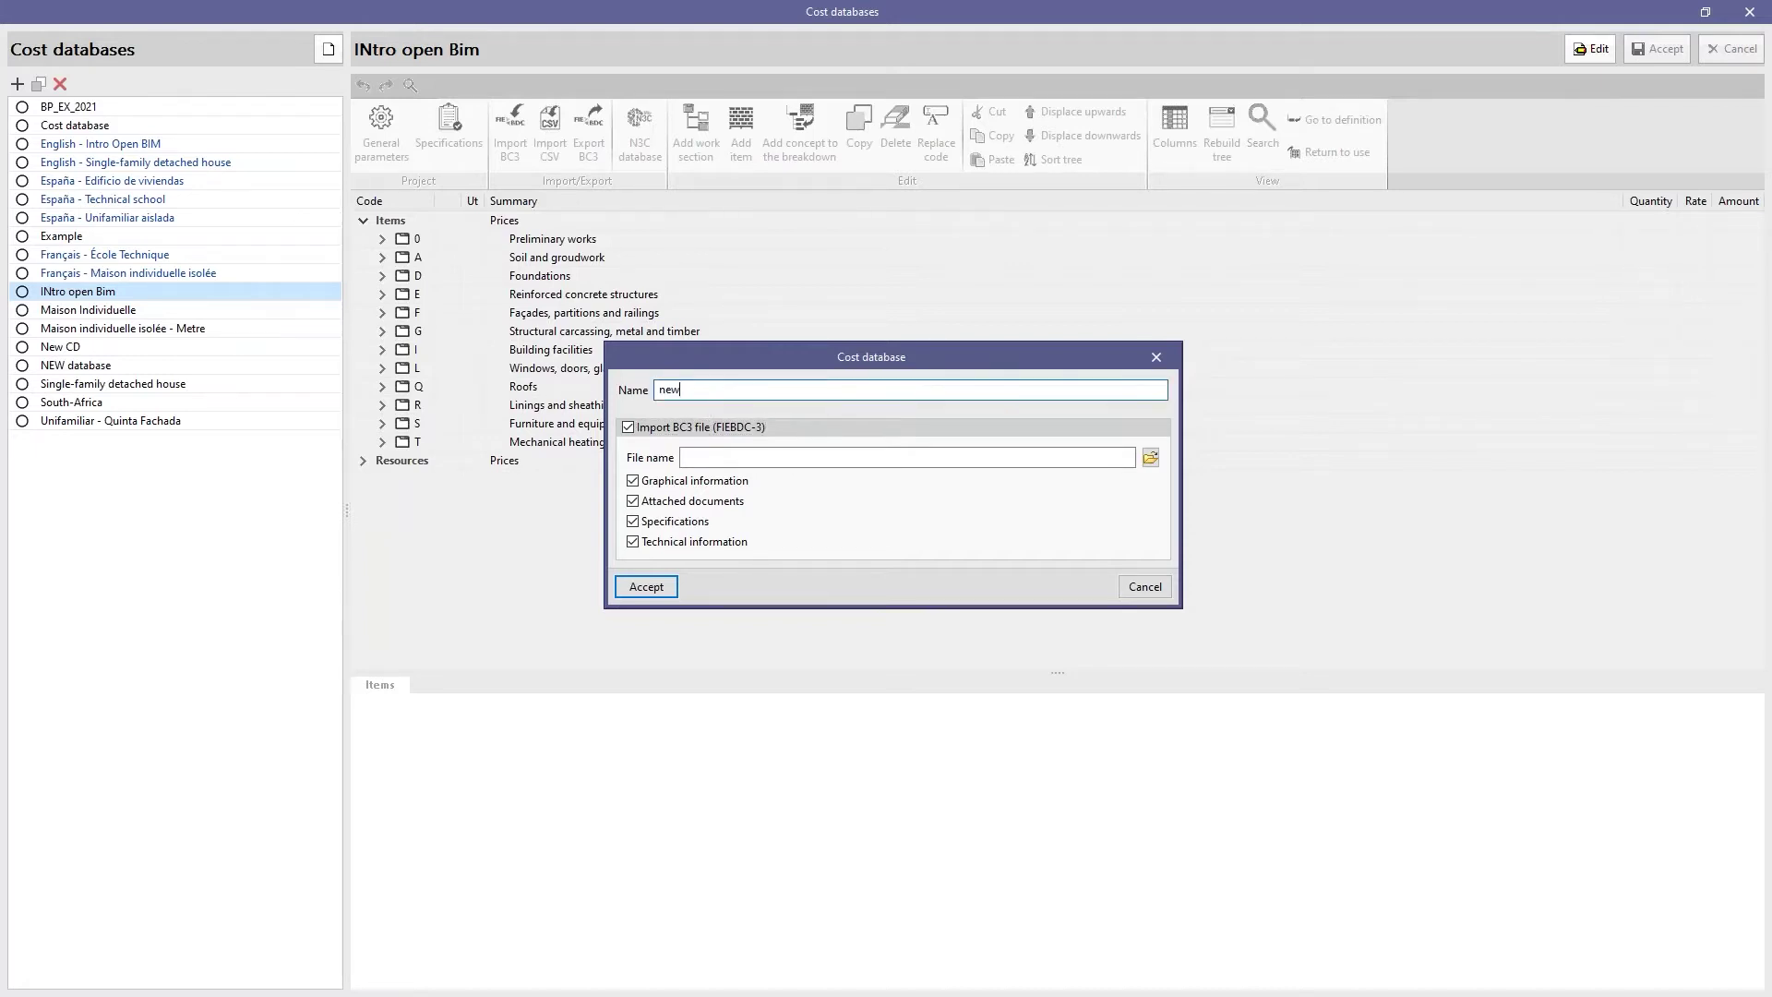
text( CB)
click(662, 585)
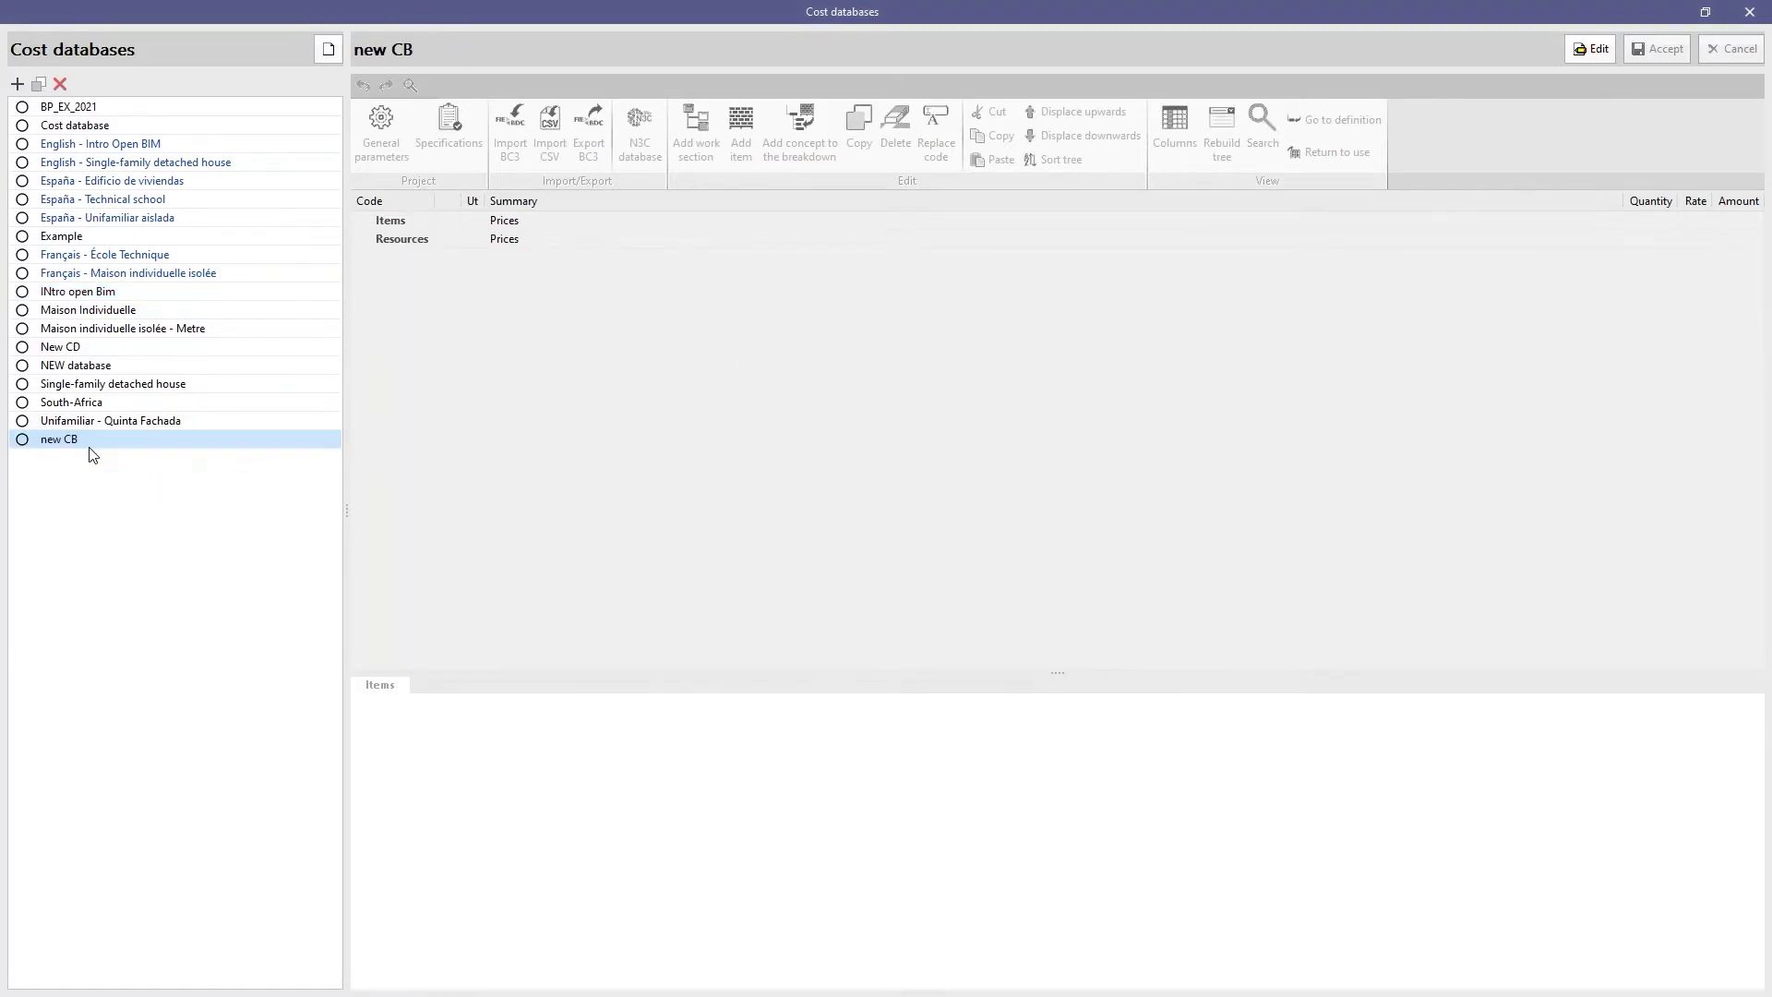
Make INtro open Bim the active cost database for the project.
click(23, 441)
click(75, 294)
click(23, 292)
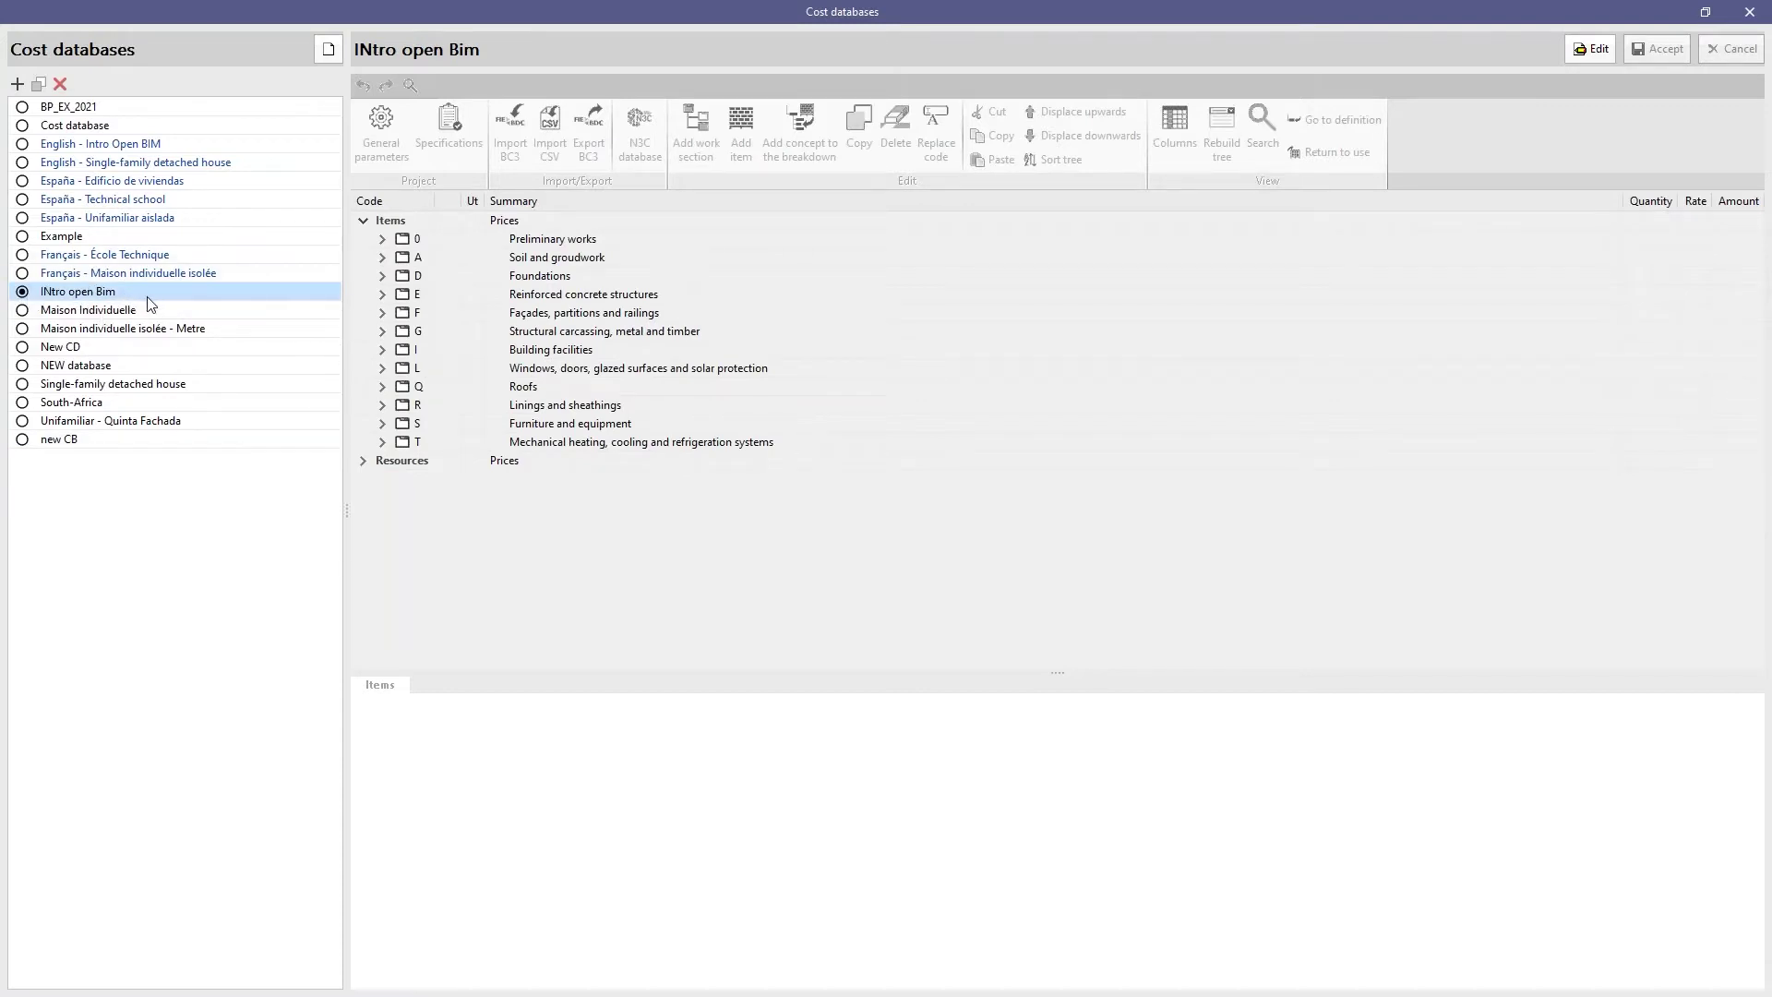
Open the INtro open Bim database for editing and check the CSV import options without importing a file.
click(1580, 50)
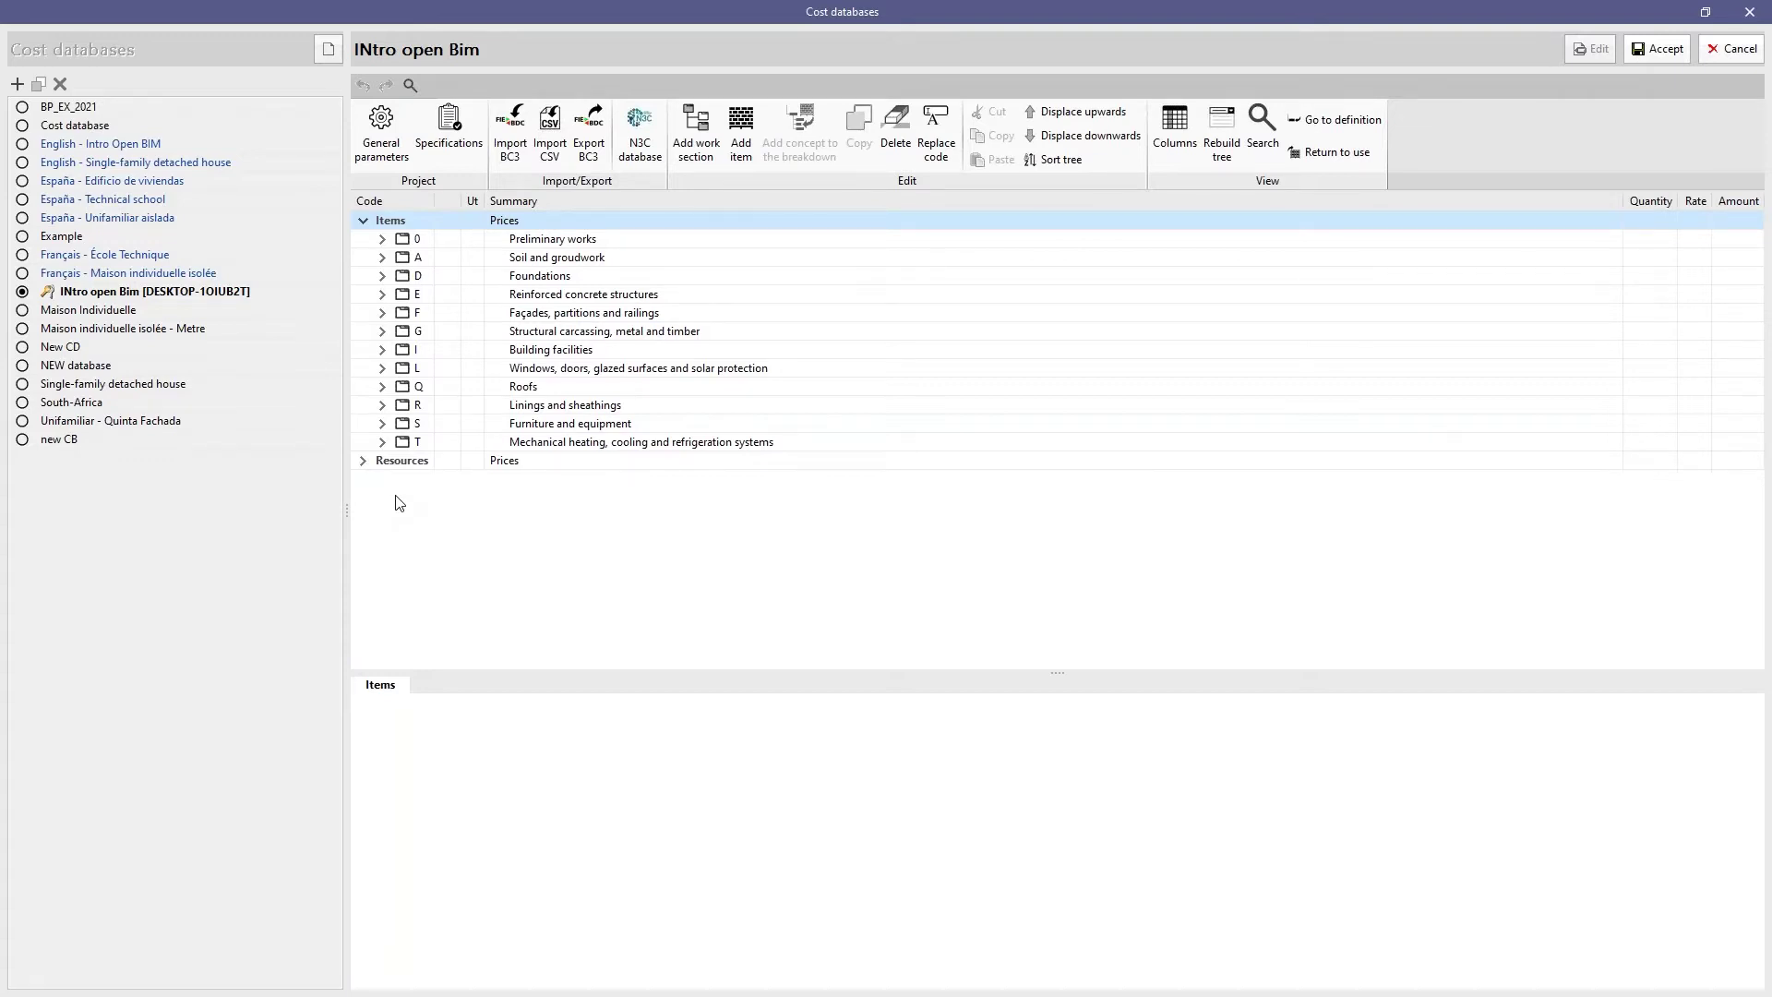
click(554, 156)
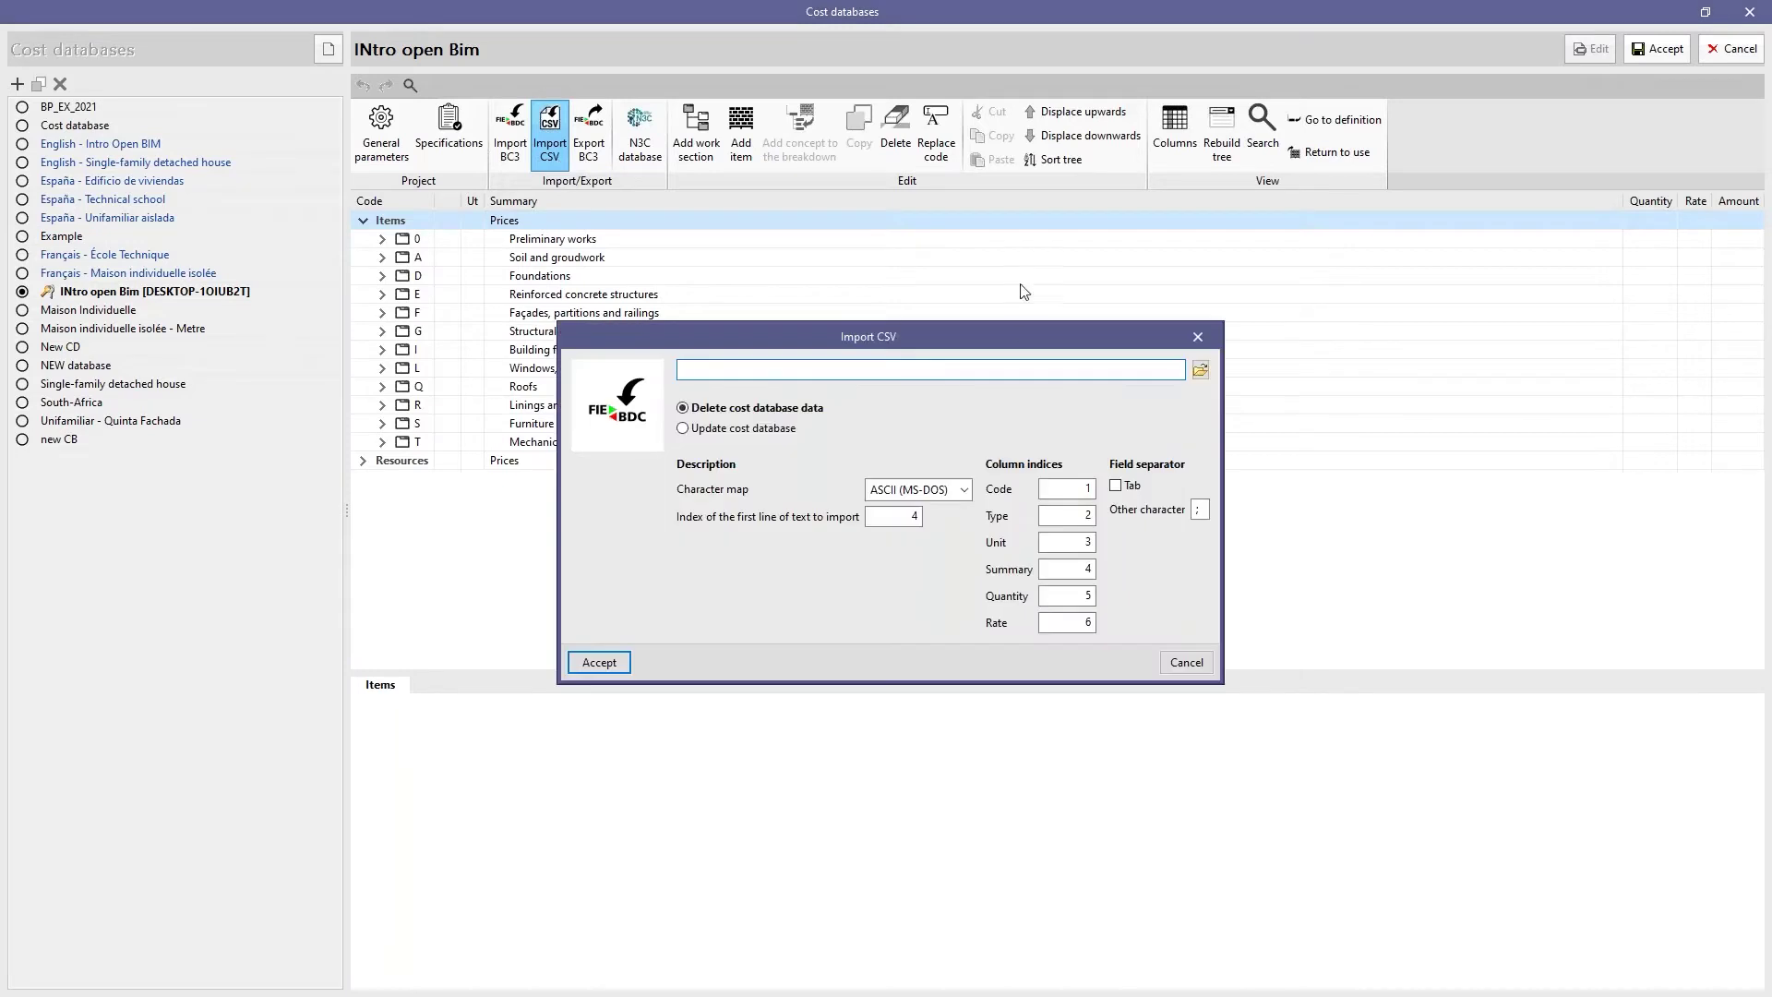
click(1197, 340)
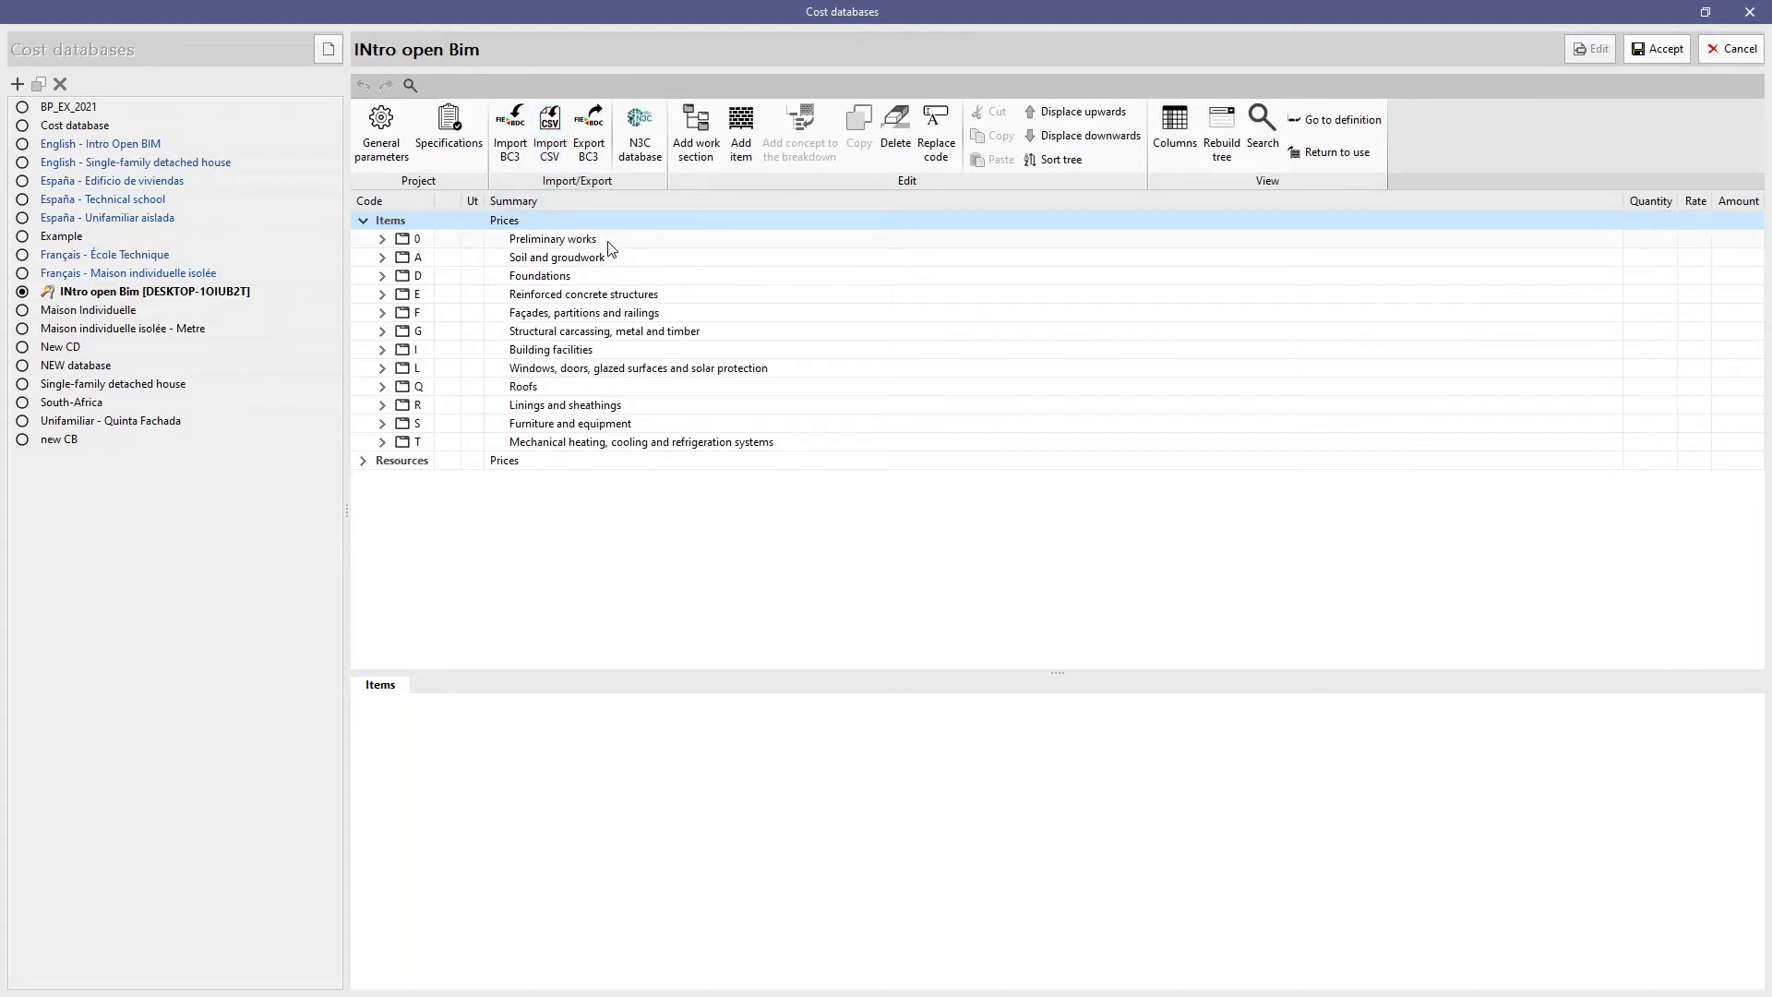
Expand Foundations, and expand Façades, partitions and railings through Non-structural masonry to the breakdown of item FFQ001.
click(383, 276)
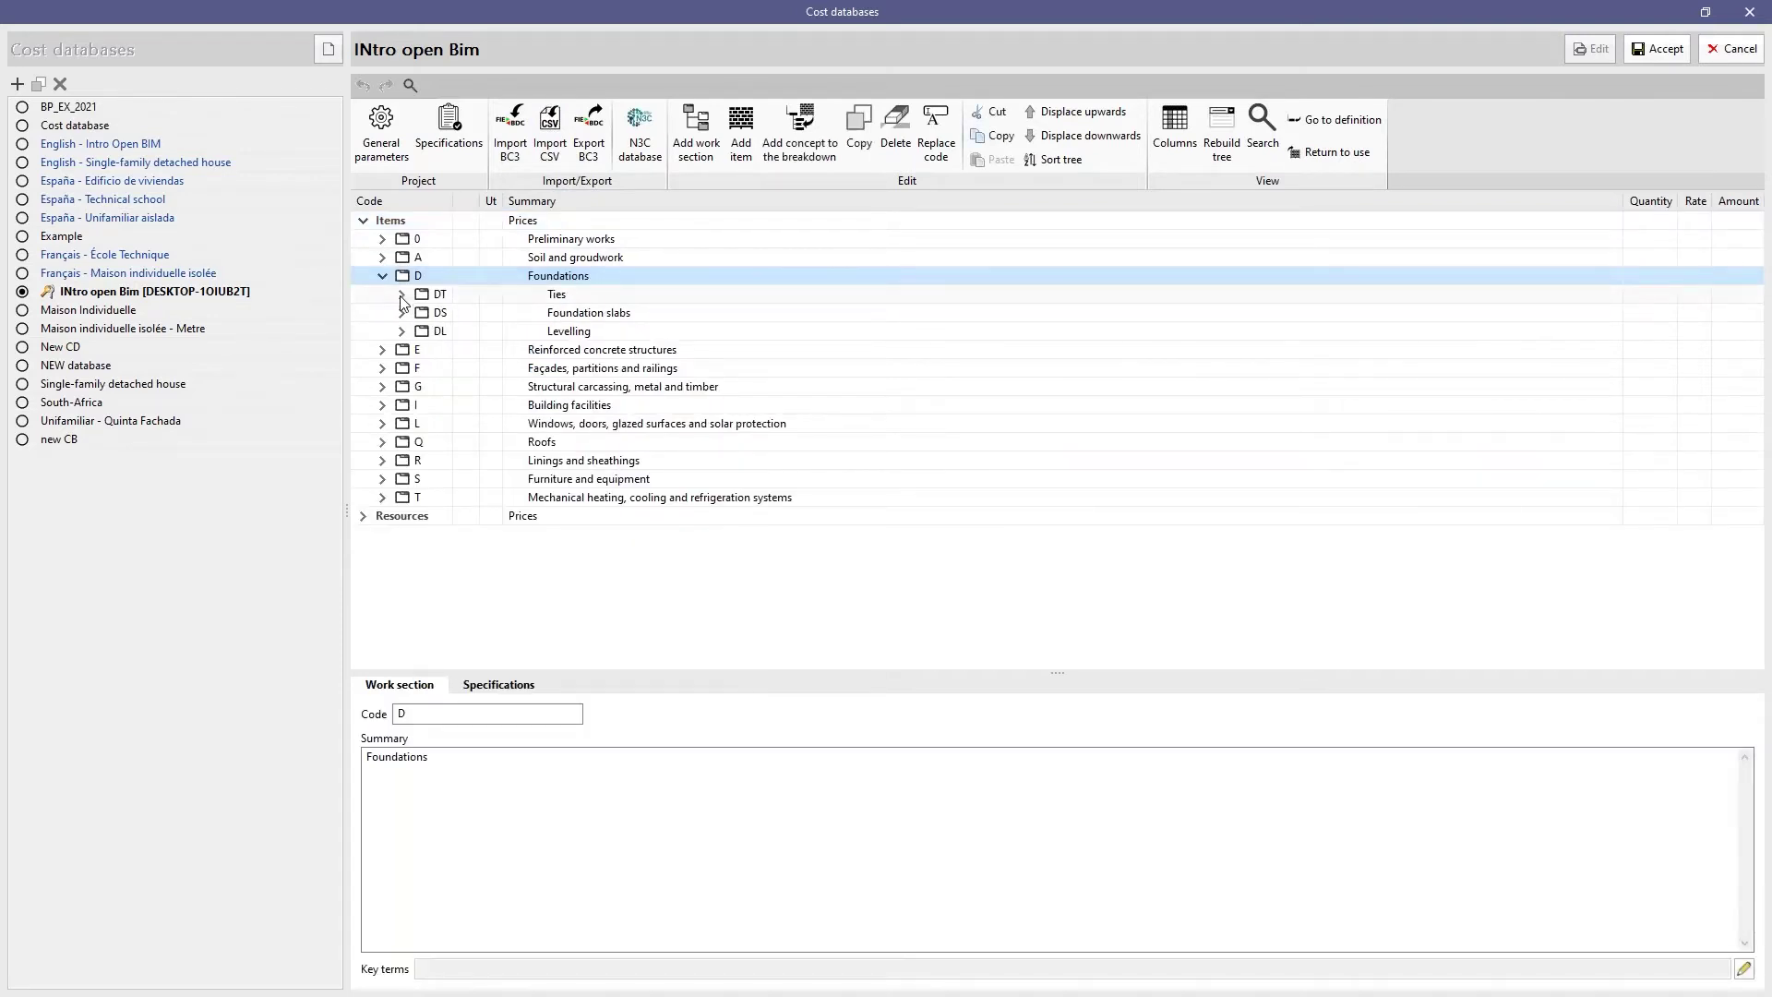
click(382, 368)
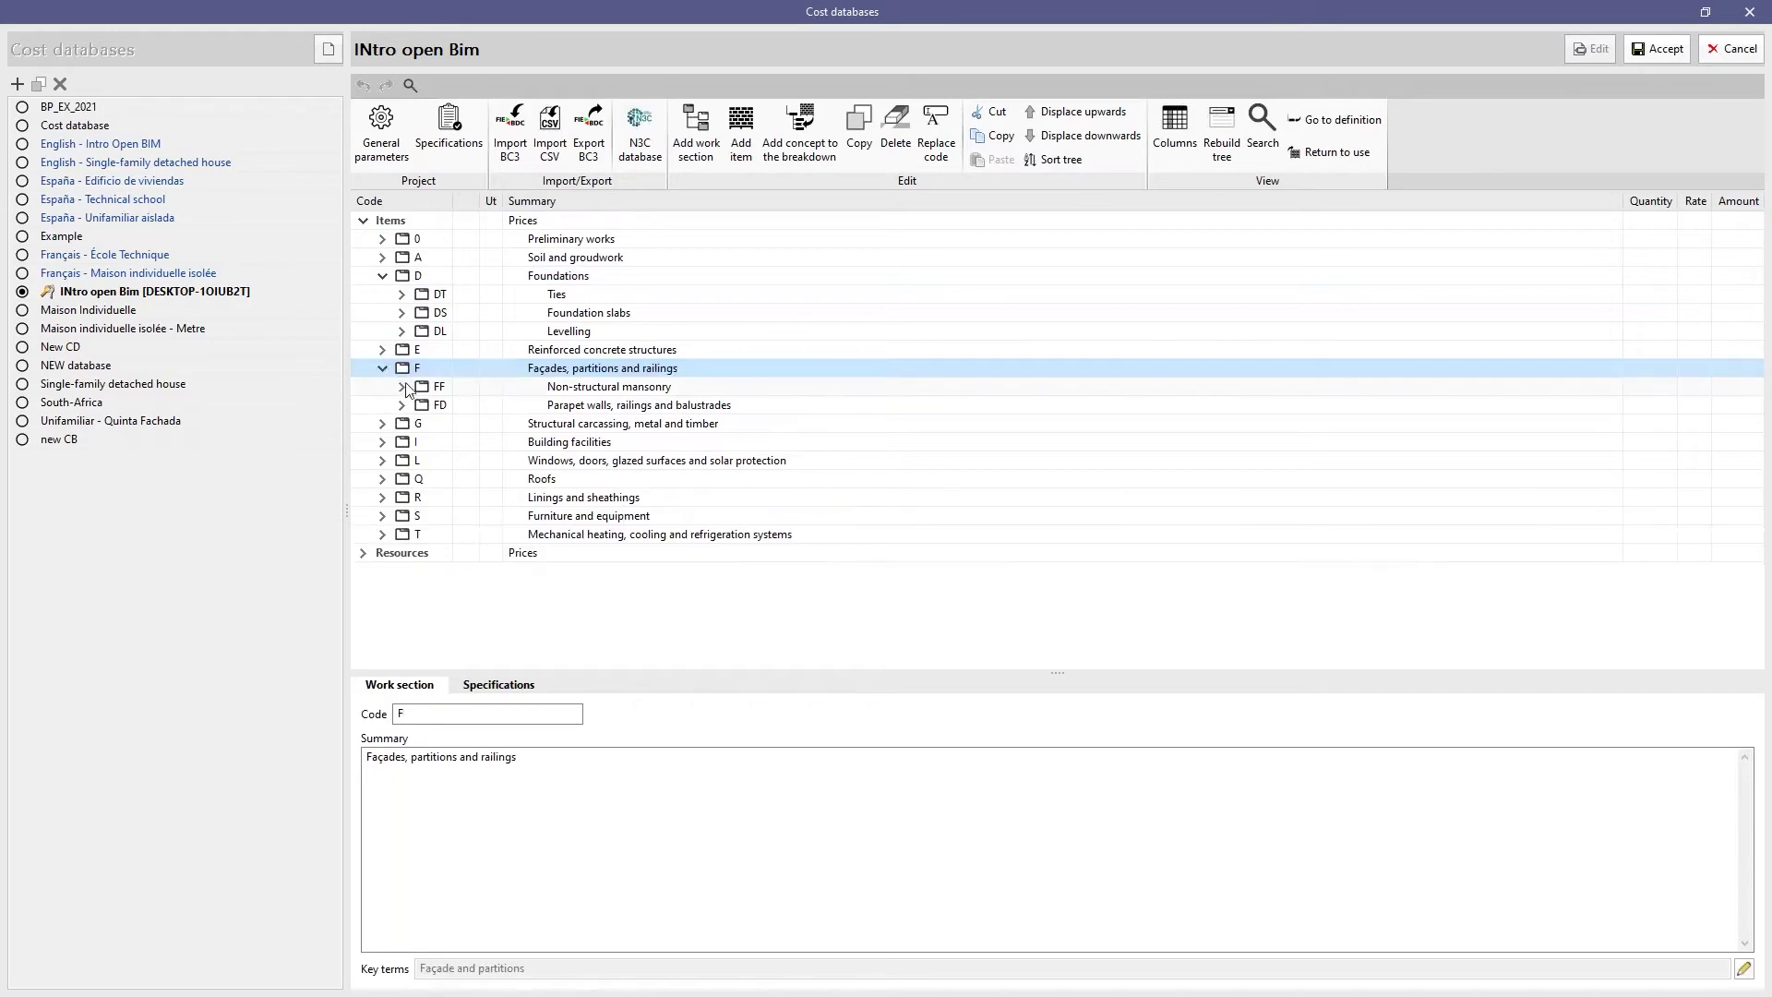
click(402, 387)
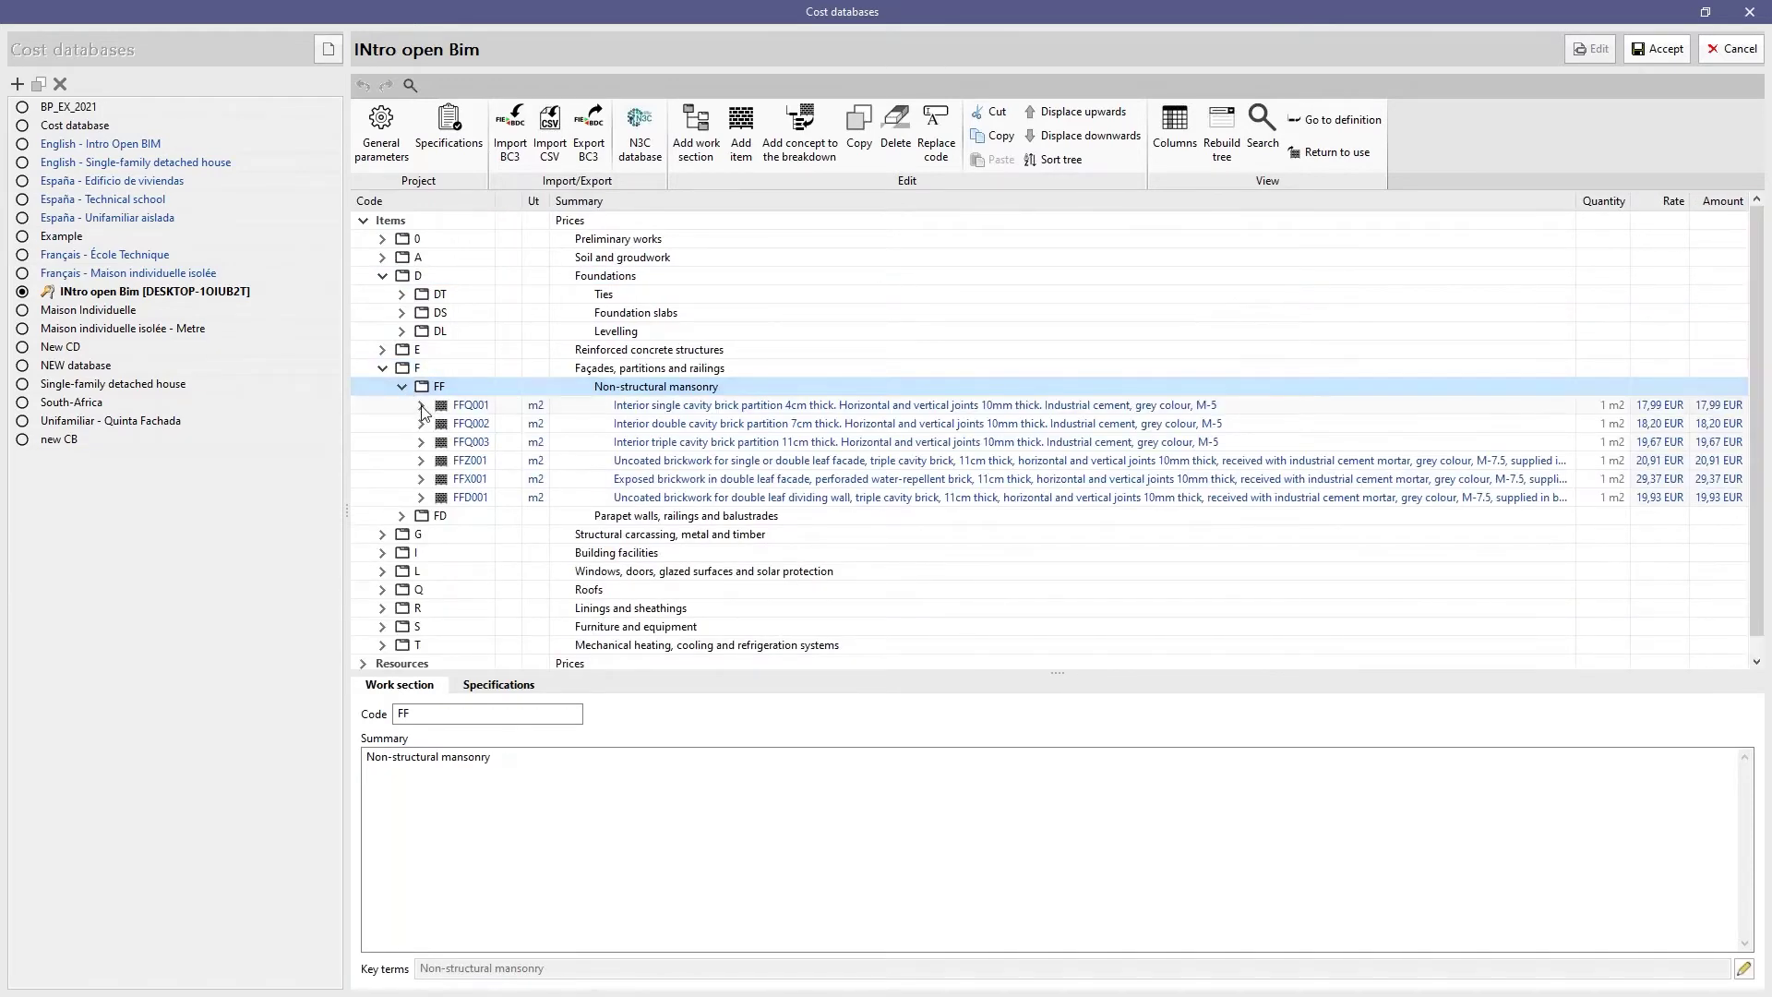
click(420, 407)
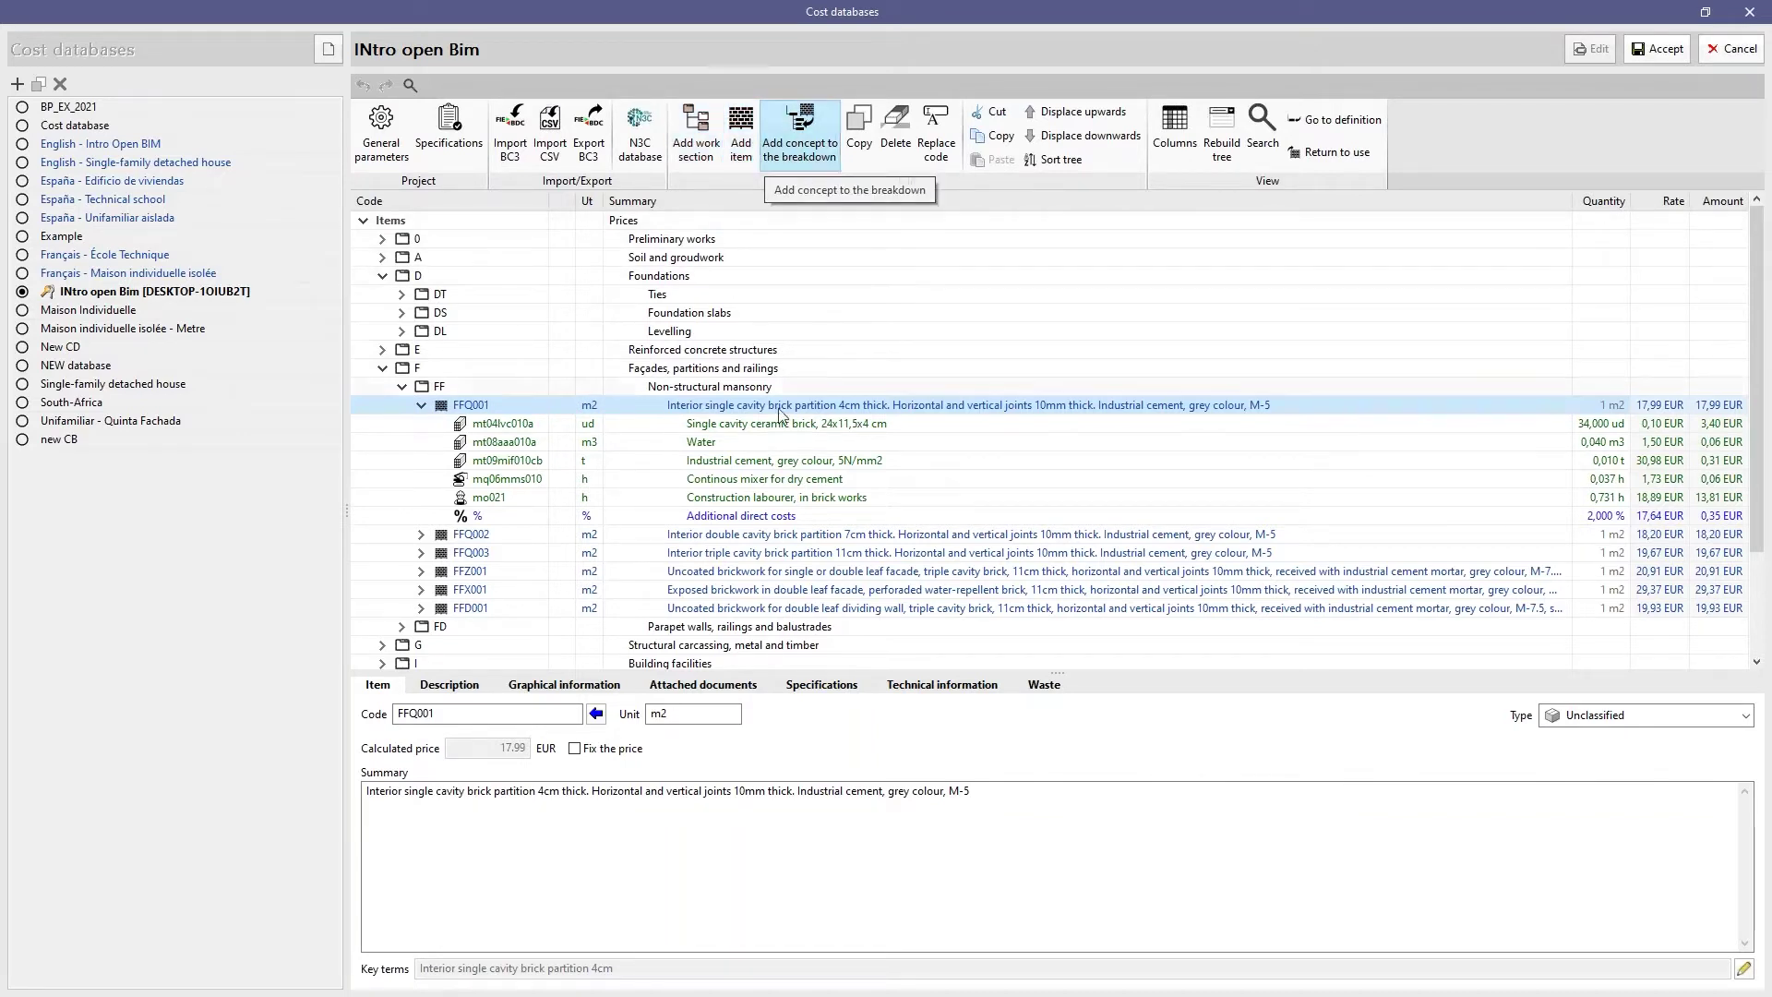
Review the water and single cavity ceramic brick concepts in the FFQ001 breakdown, then return to the FFQ001 item's details.
click(482, 423)
click(511, 444)
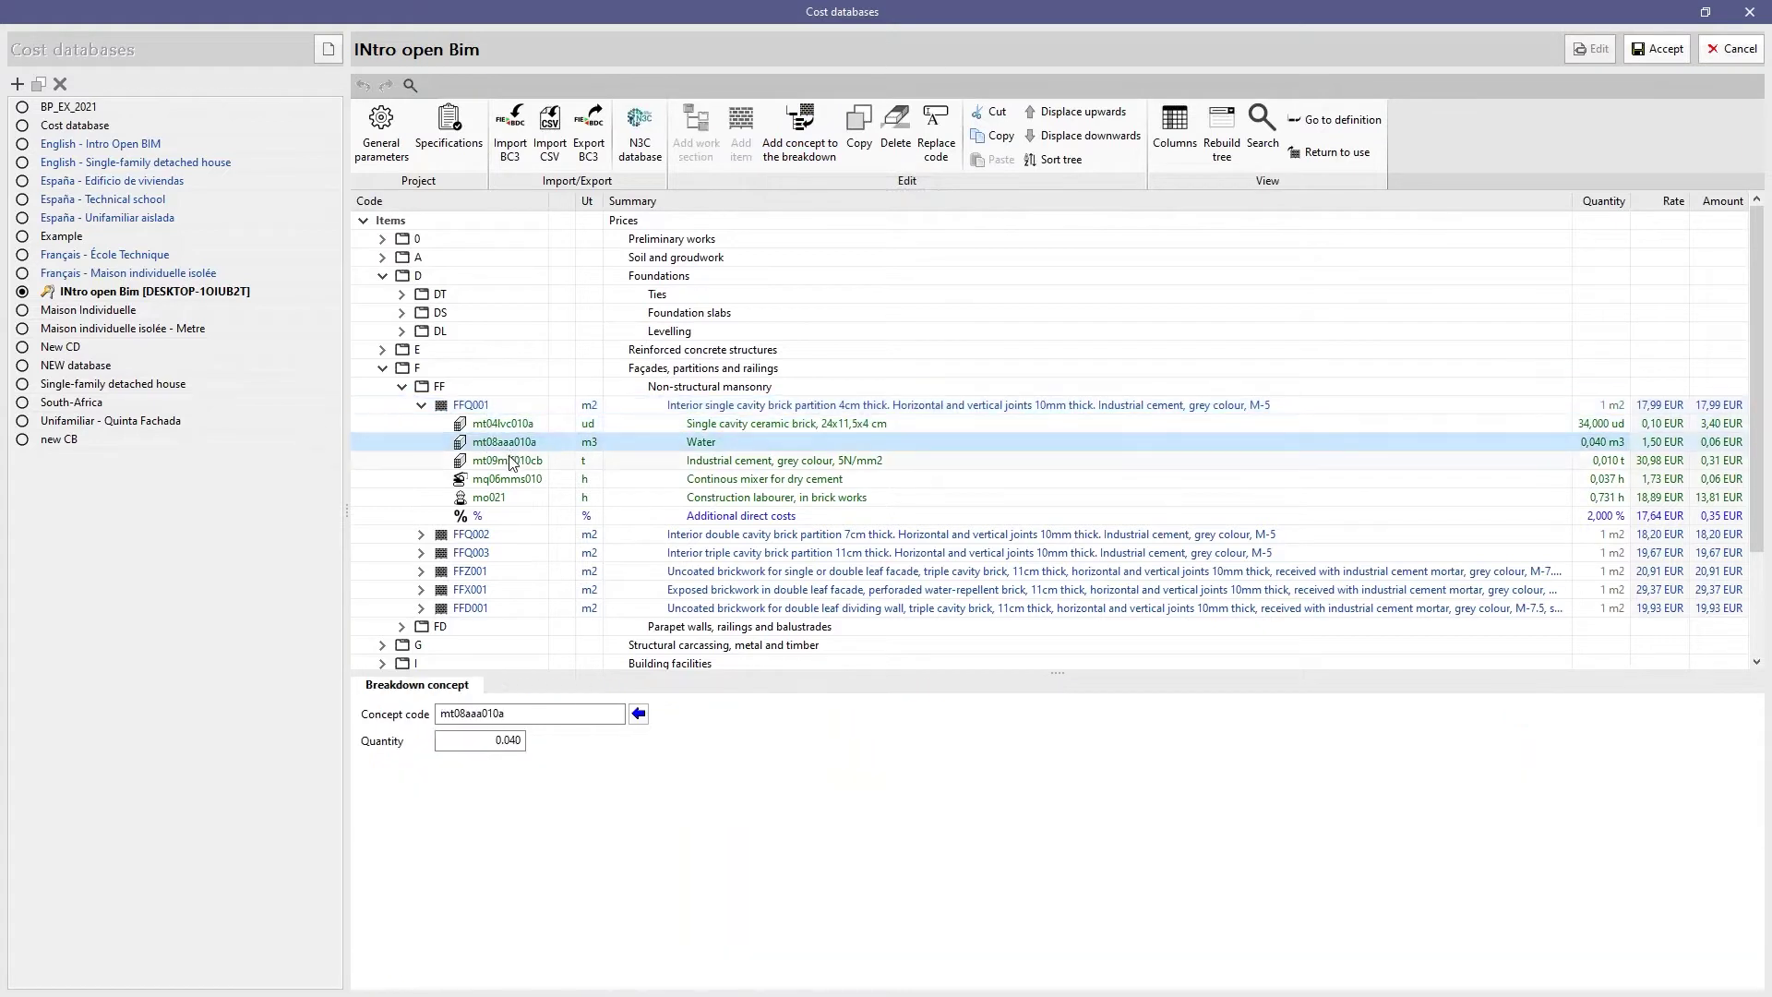
click(510, 427)
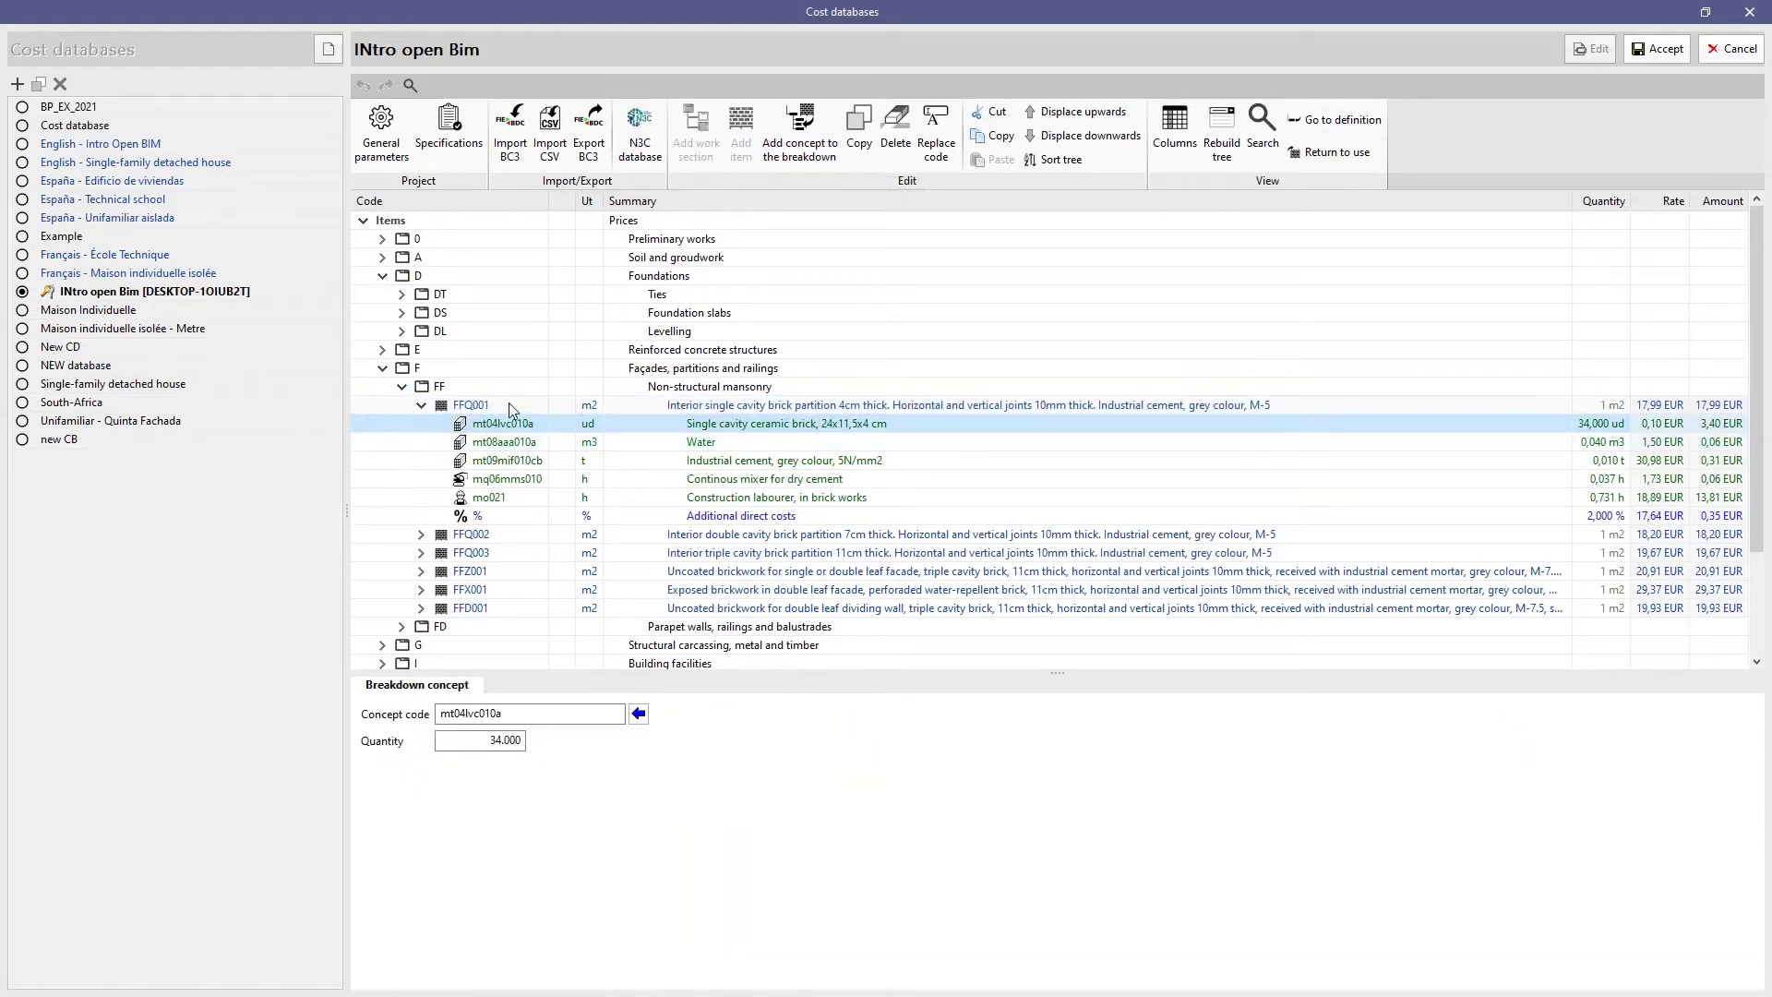
click(508, 405)
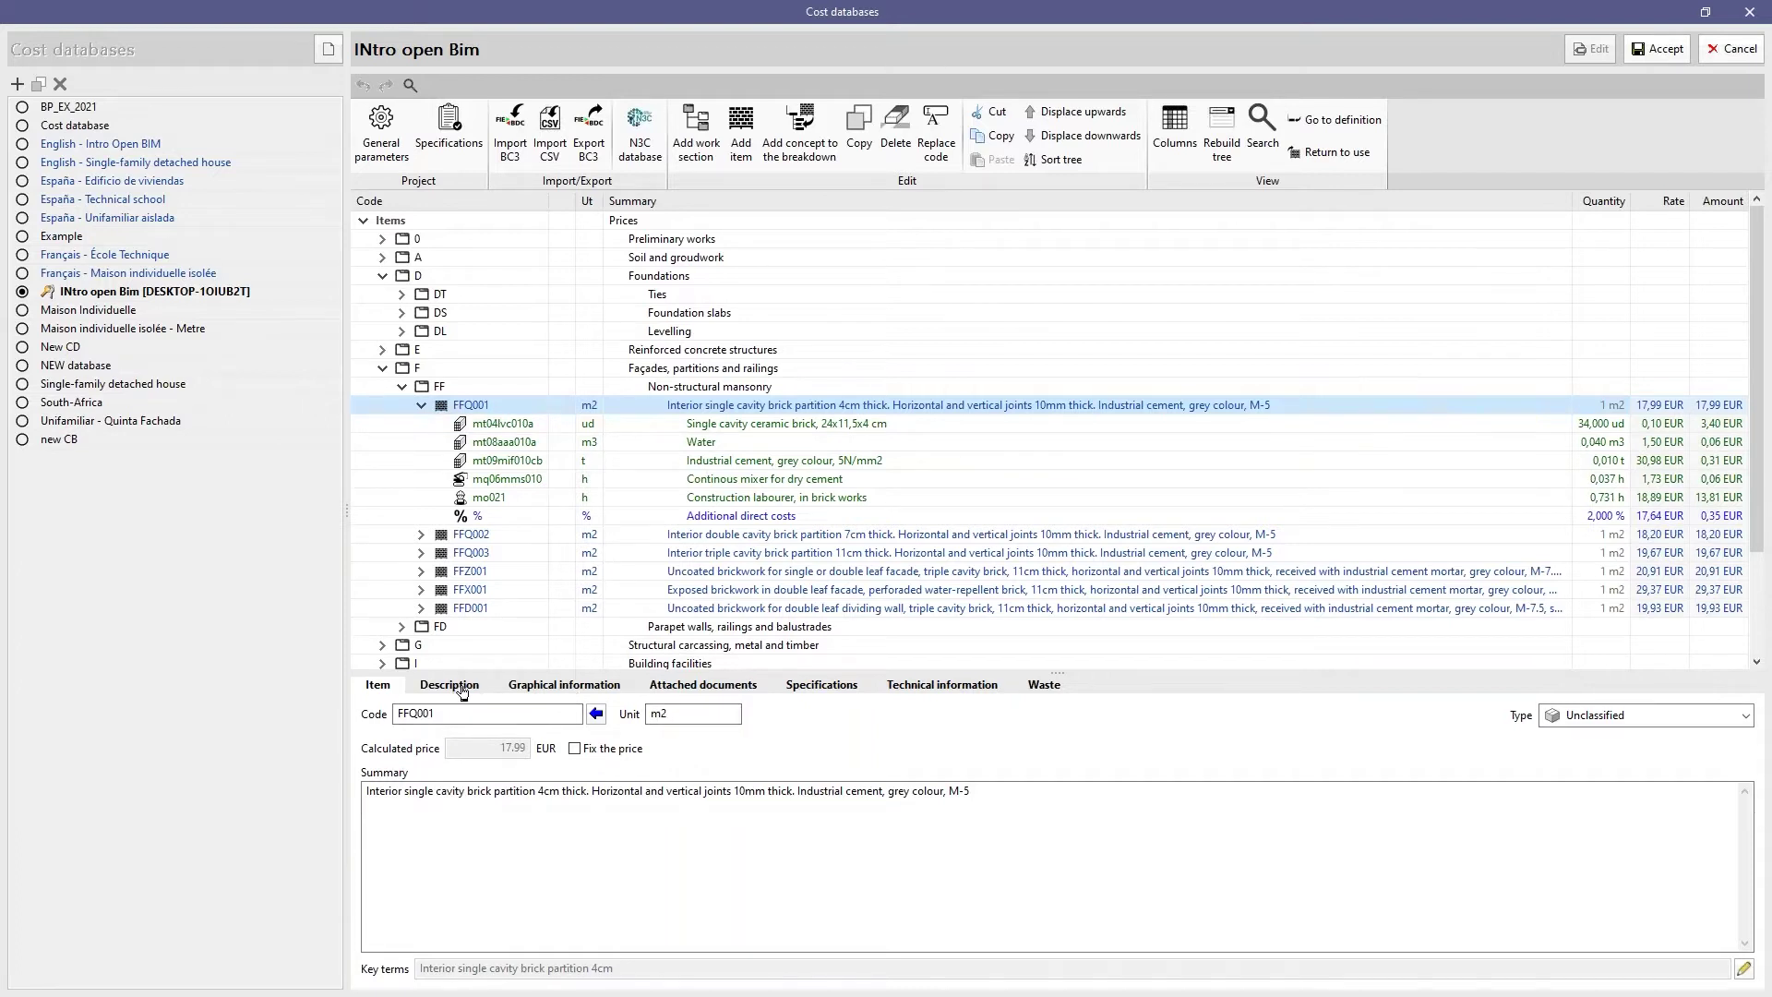
Review the description, graphical information and technical information of item FFQ001.
click(464, 691)
click(552, 689)
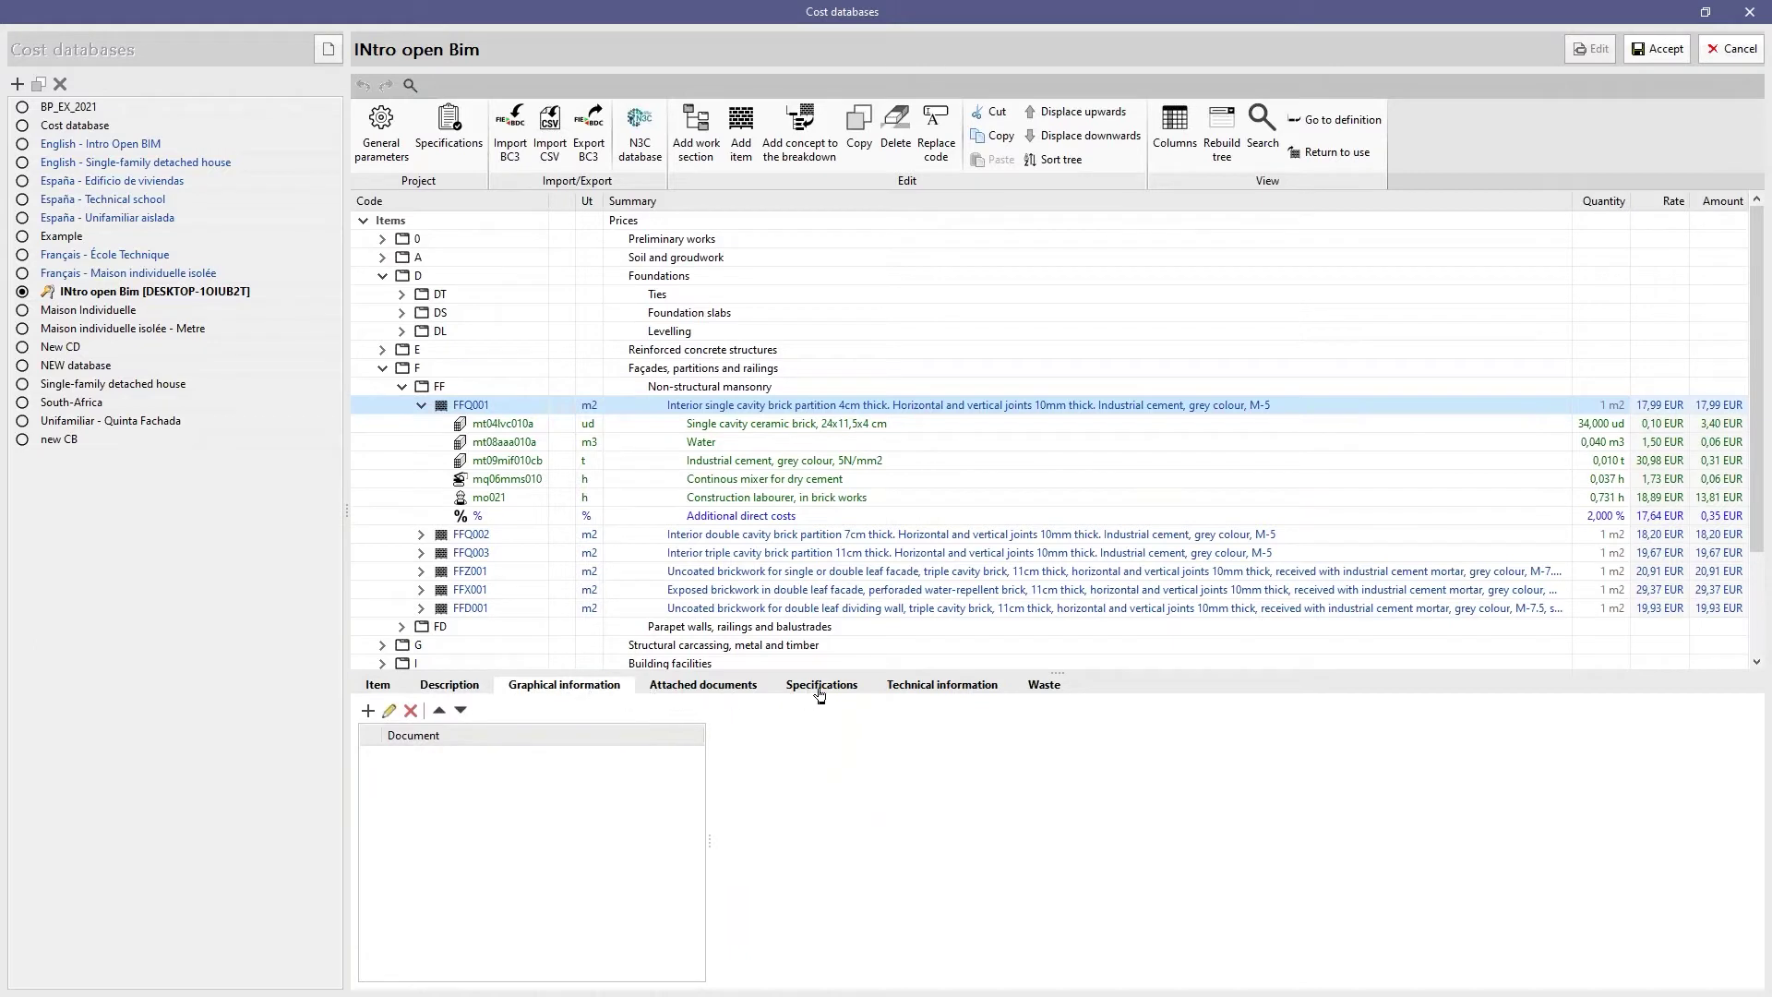
click(922, 690)
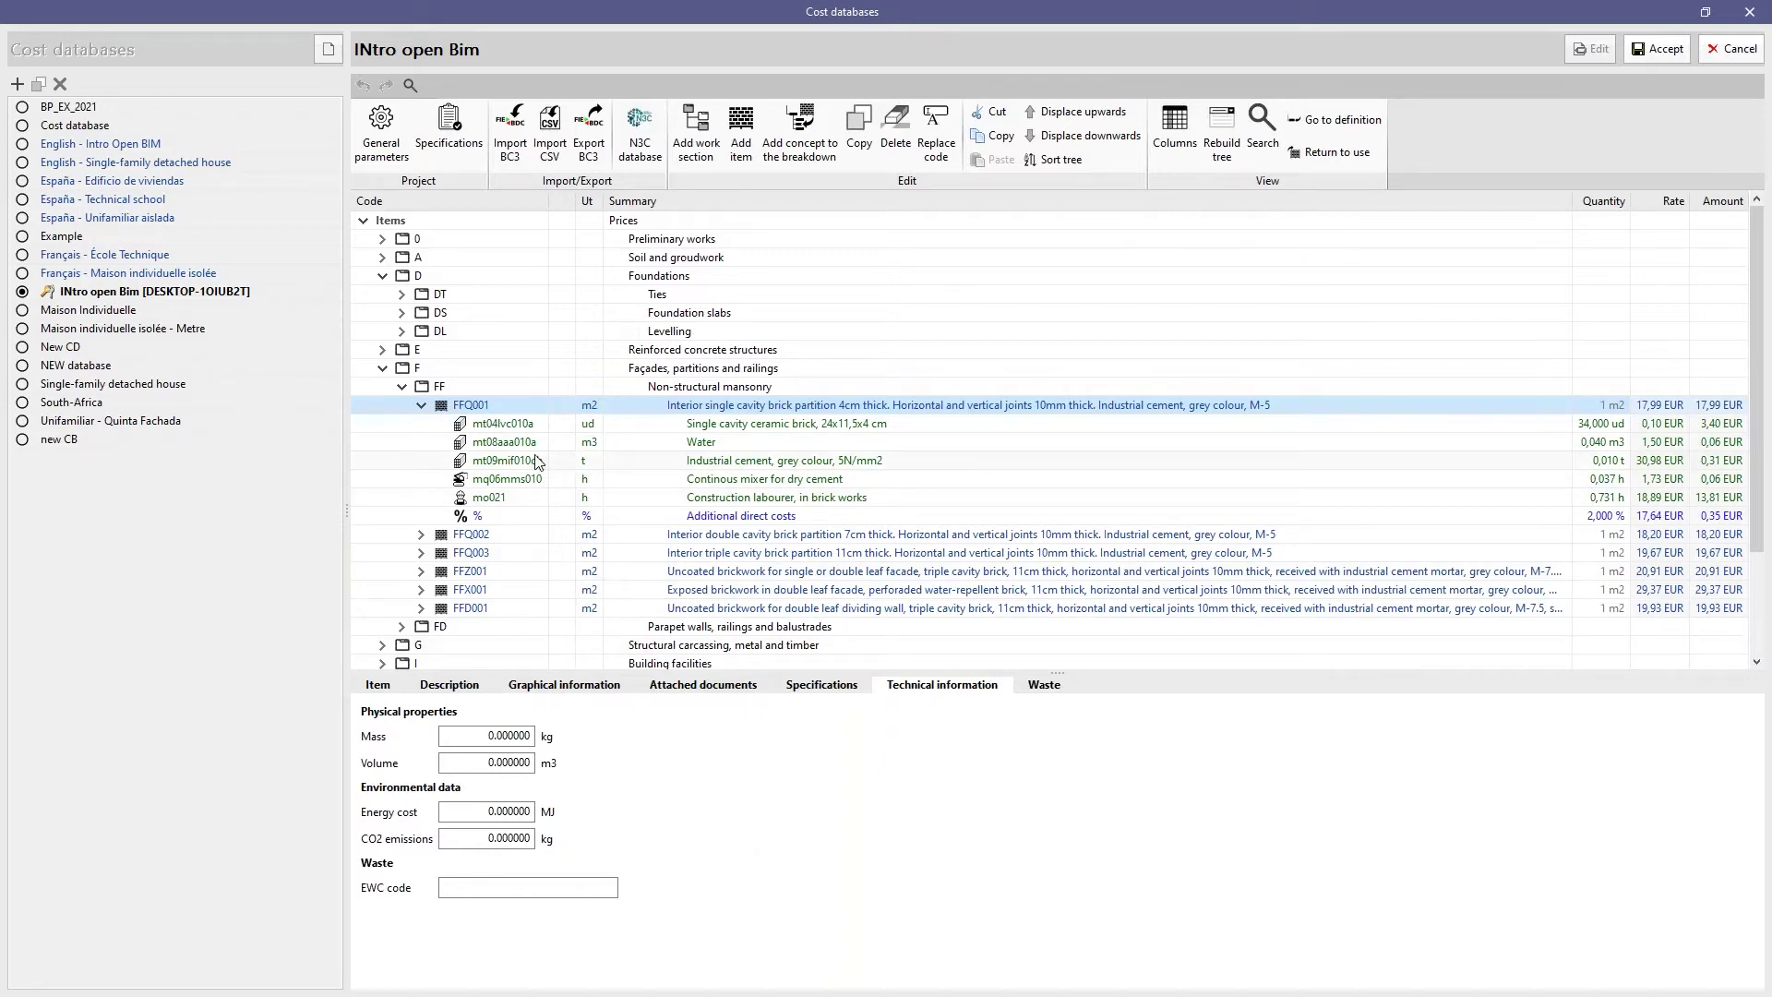
Go to the Resources list of the cost database and inspect the double and single cavity ceramic brick resources.
scroll(535, 461, down, 2)
click(367, 645)
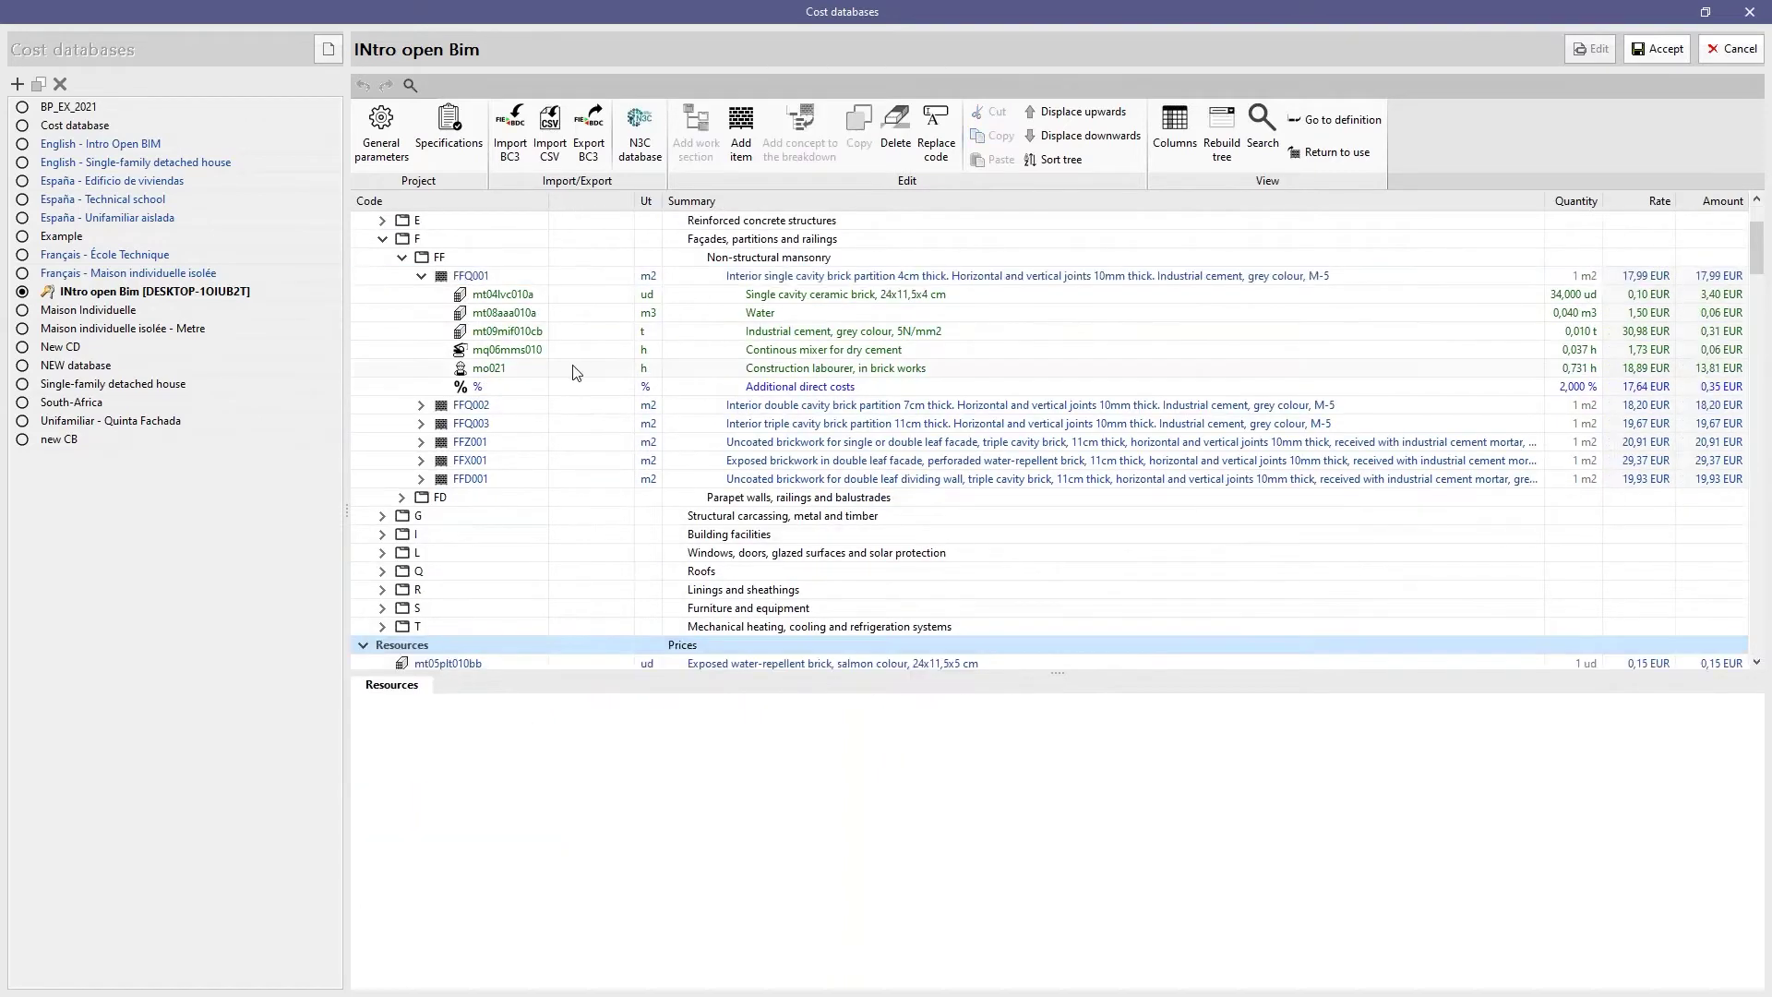
scroll(573, 372, down, 7)
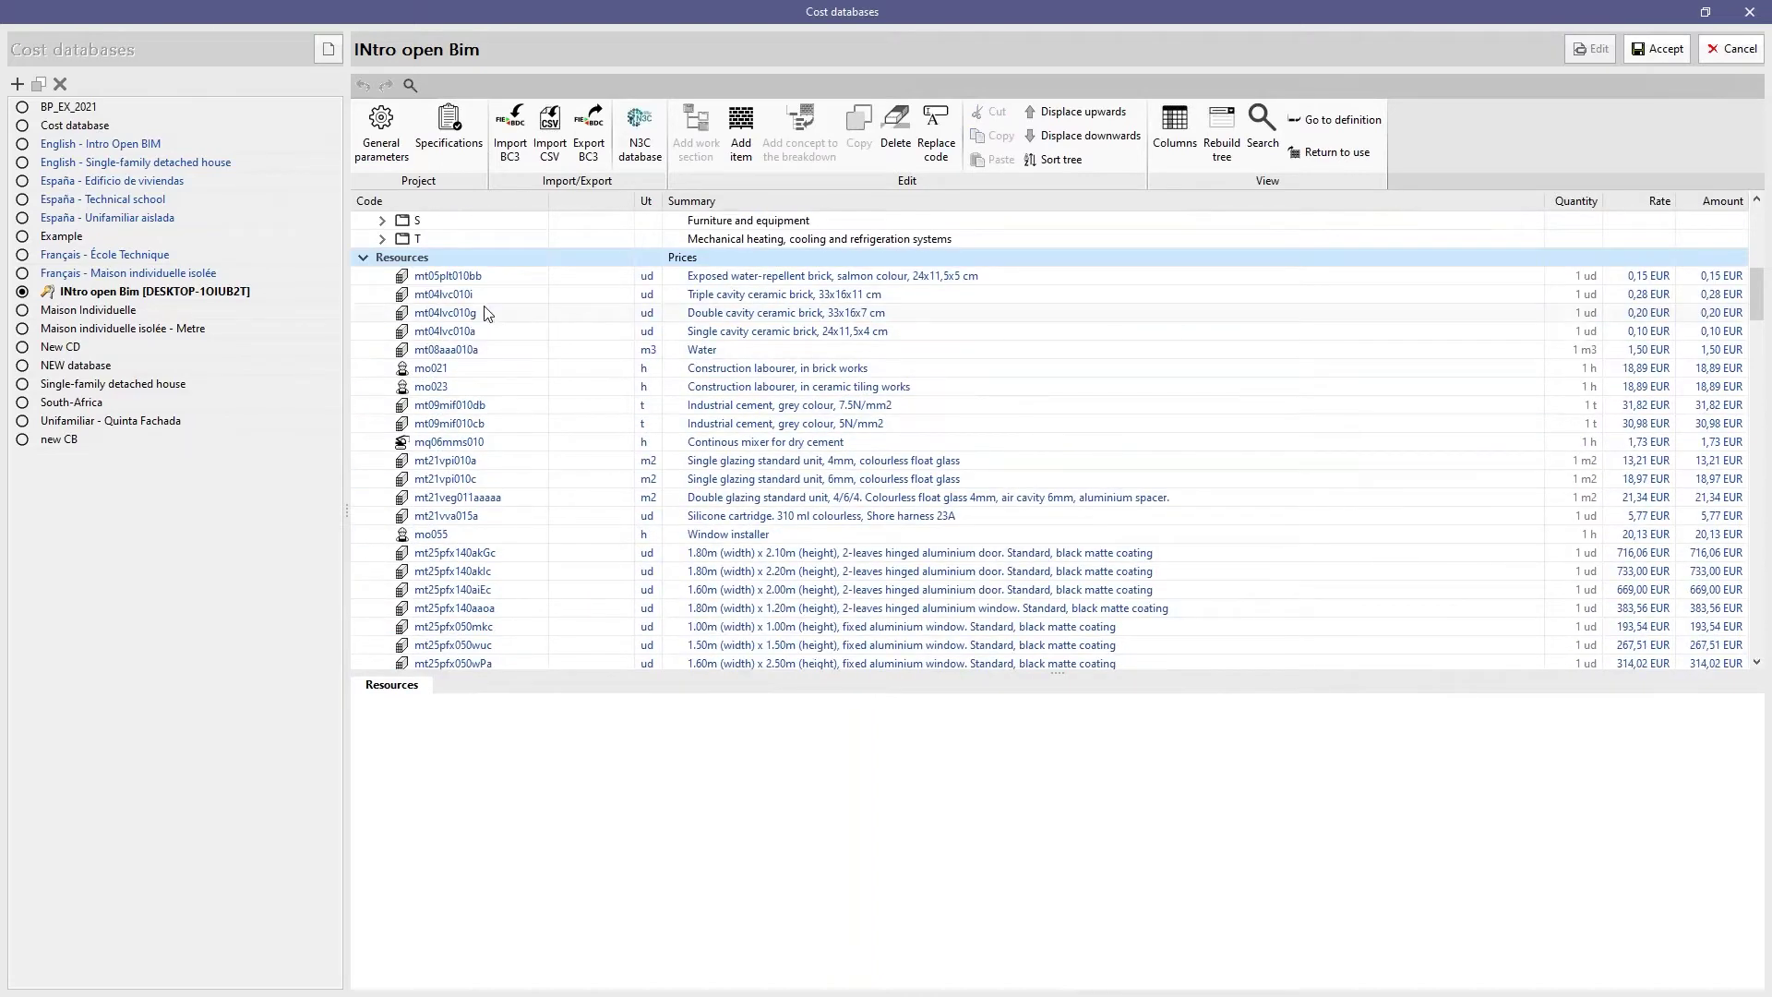
click(486, 313)
click(454, 334)
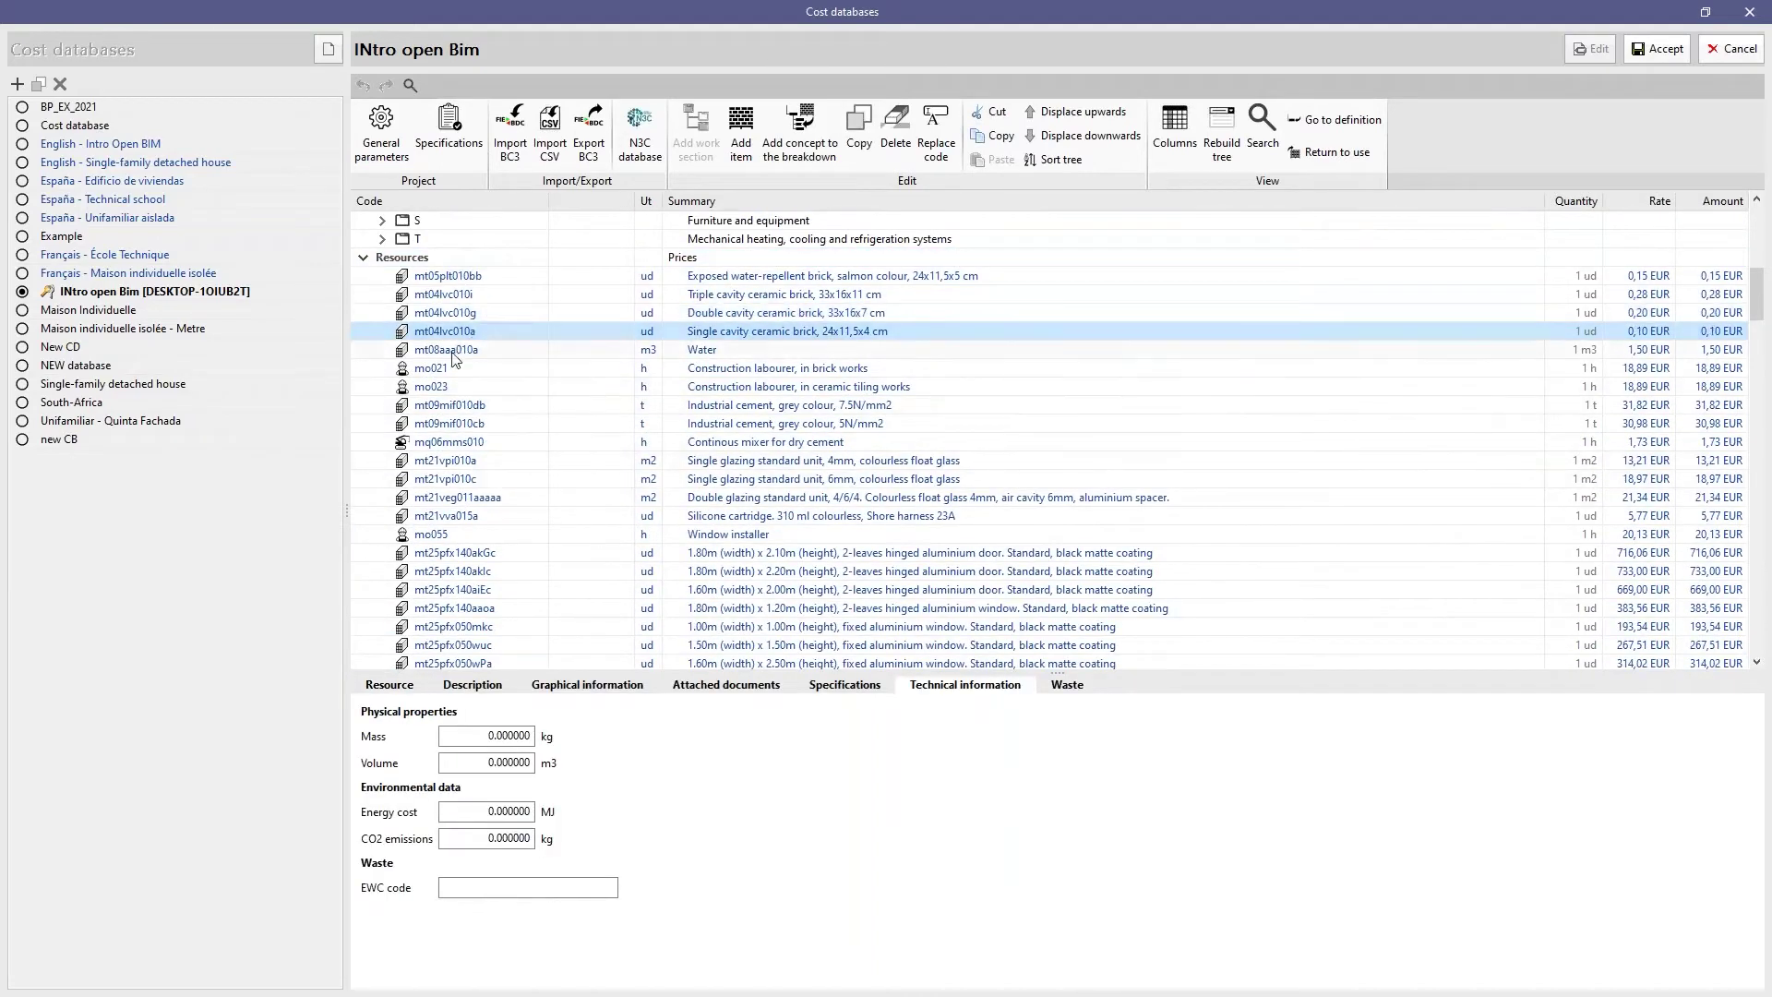
View the resource details of mo023, the ceramic tiling labourer, and check the available resource types while keeping Labour.
click(458, 386)
click(406, 688)
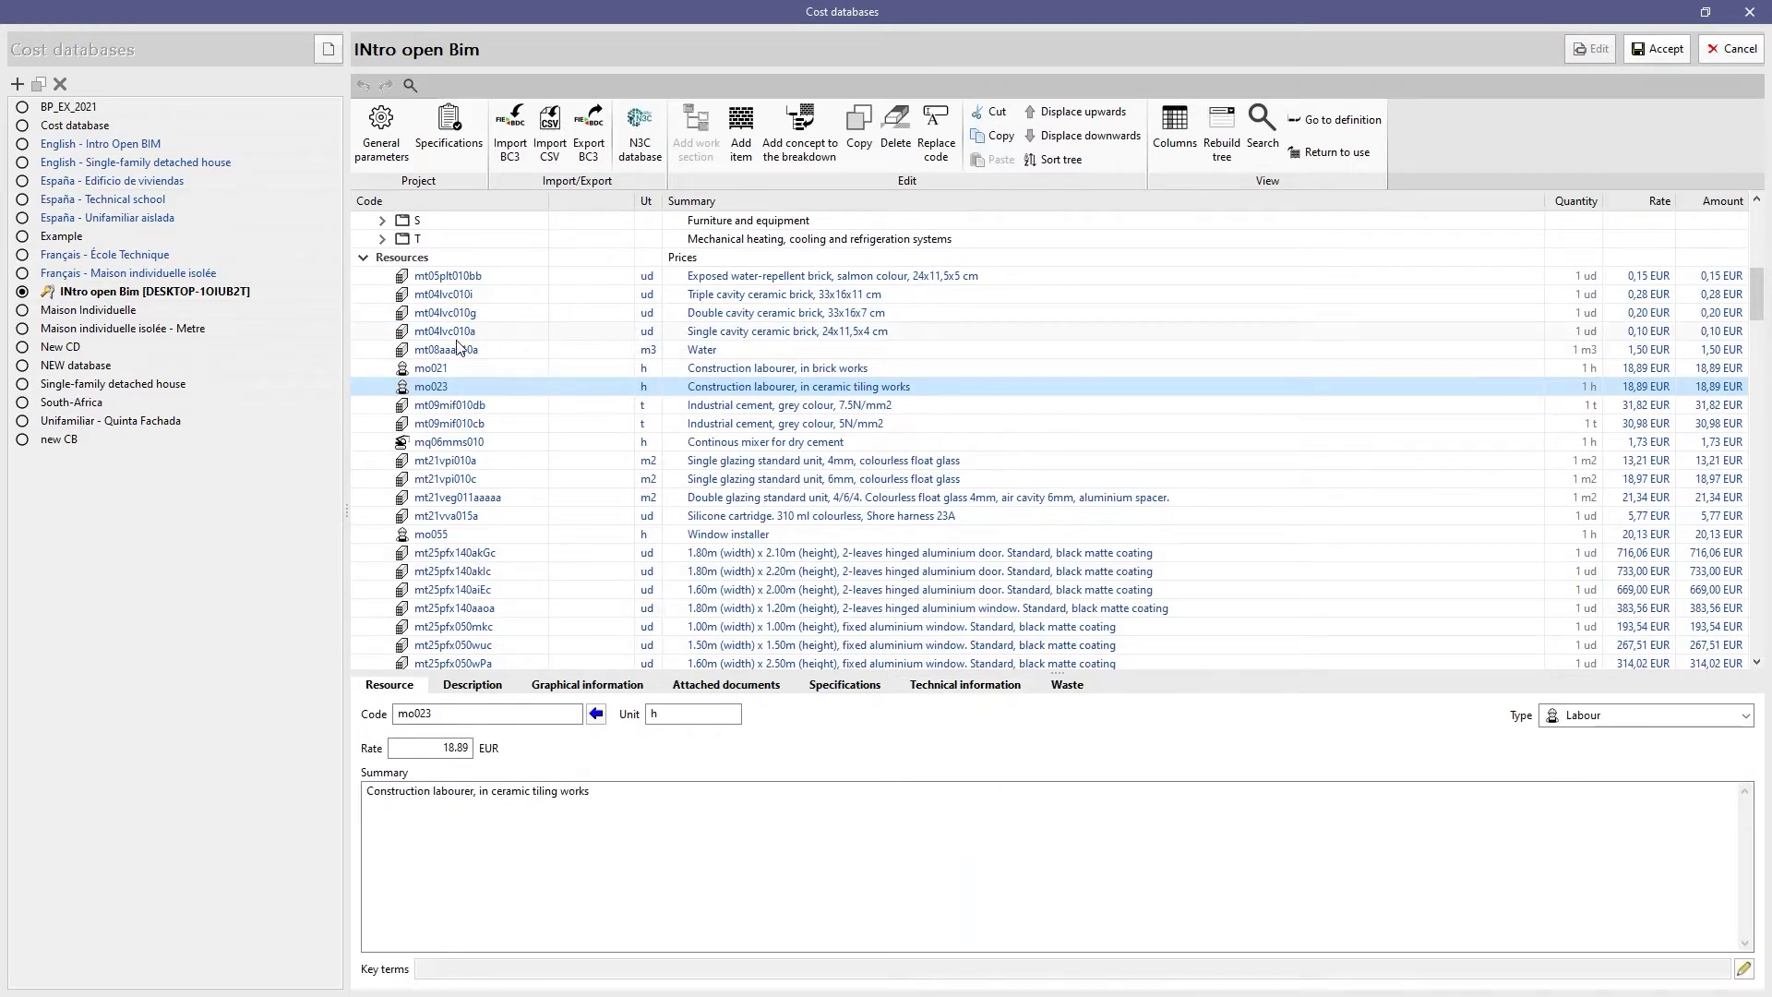
click(1748, 722)
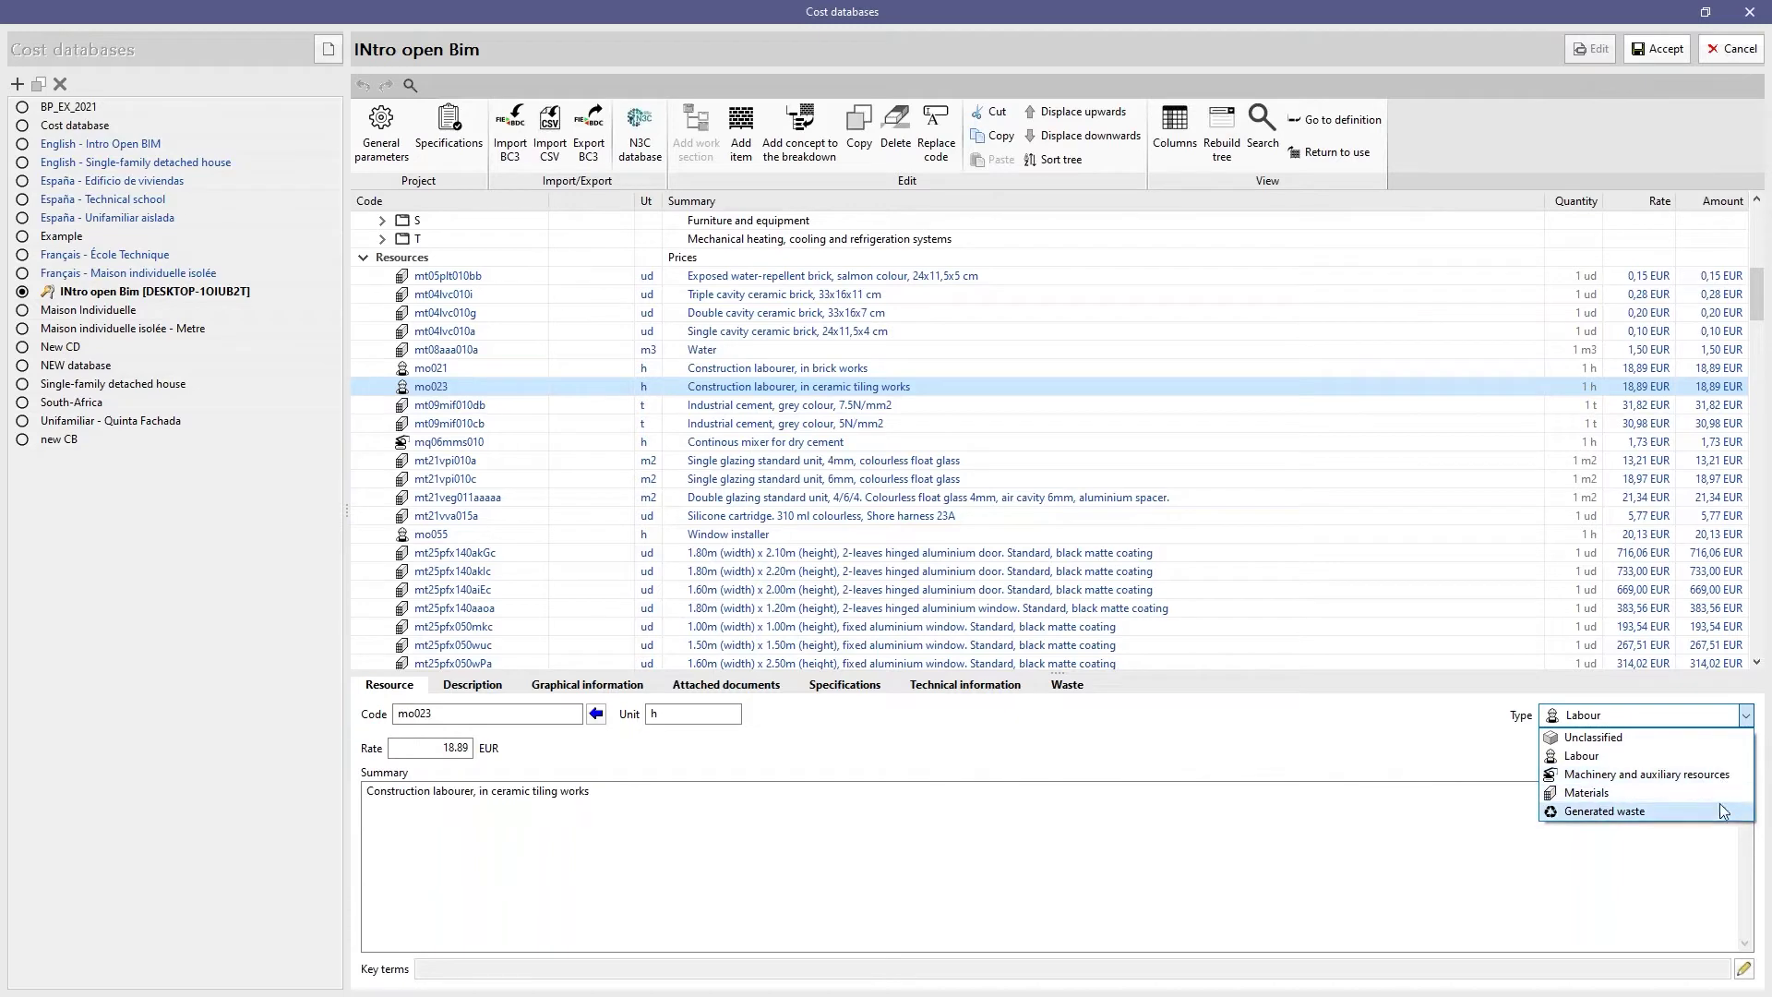
click(1728, 722)
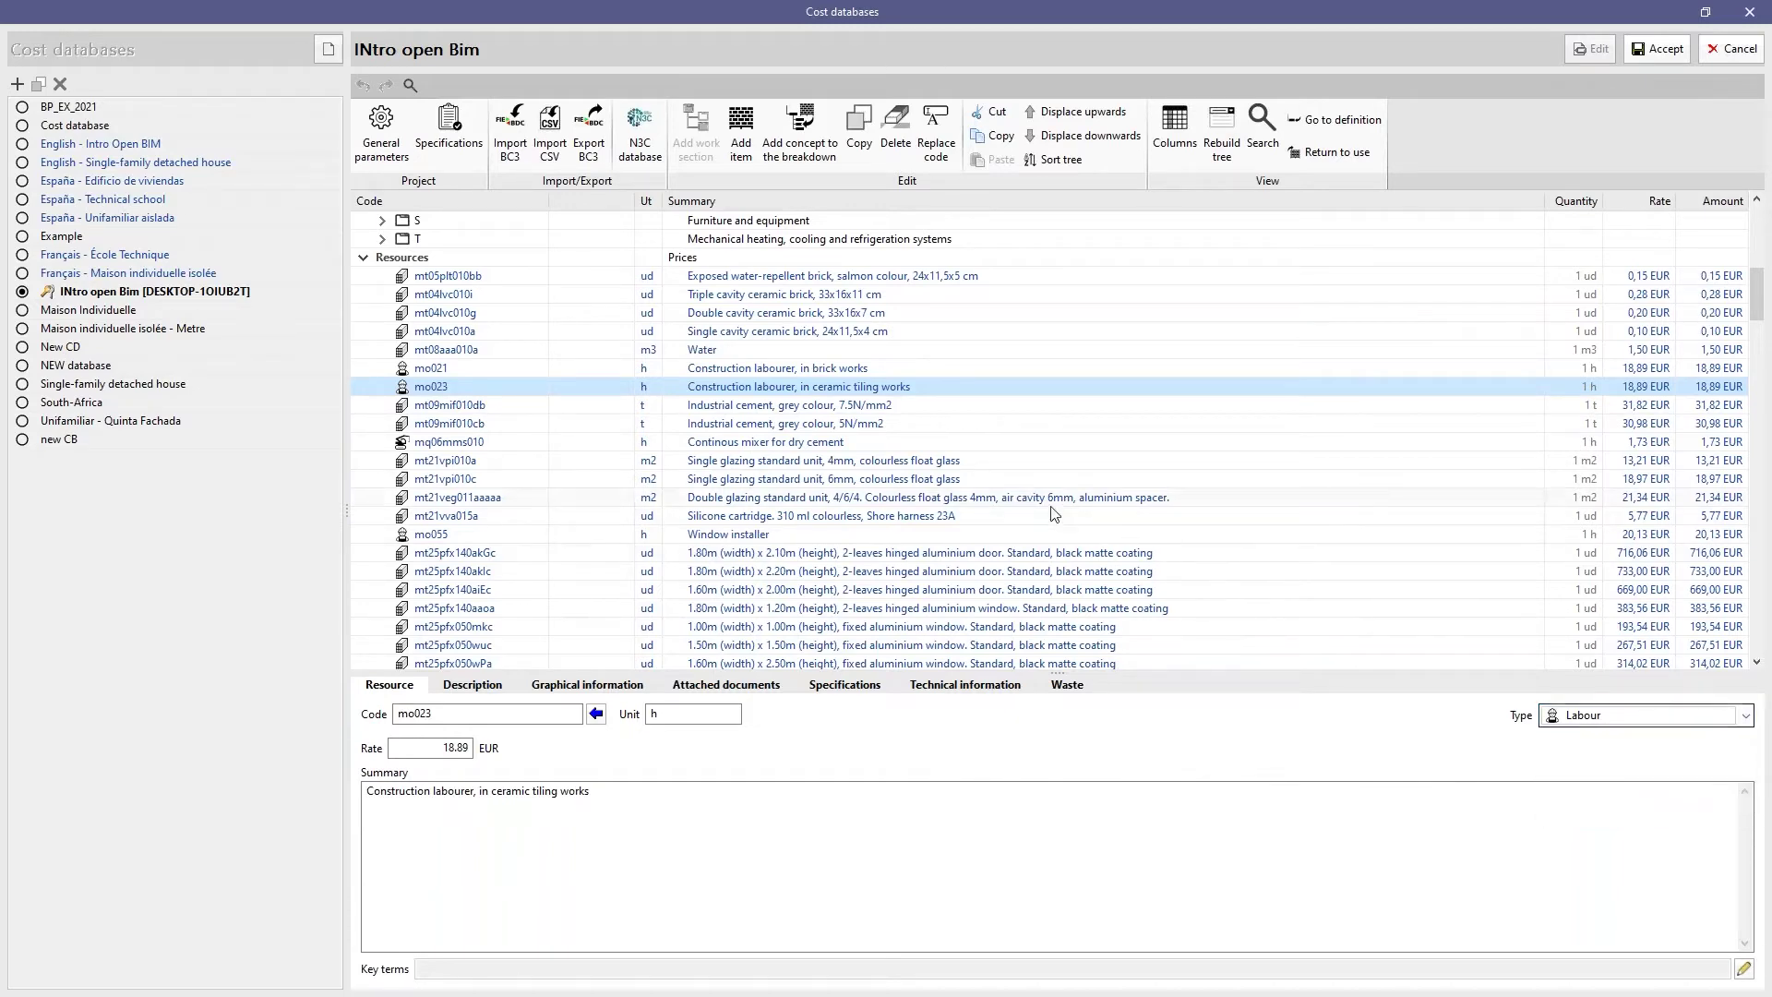
Examine how the database's work sections, FFQ001 breakdown and Resources list relate to each other.
scroll(1032, 522, up, 4)
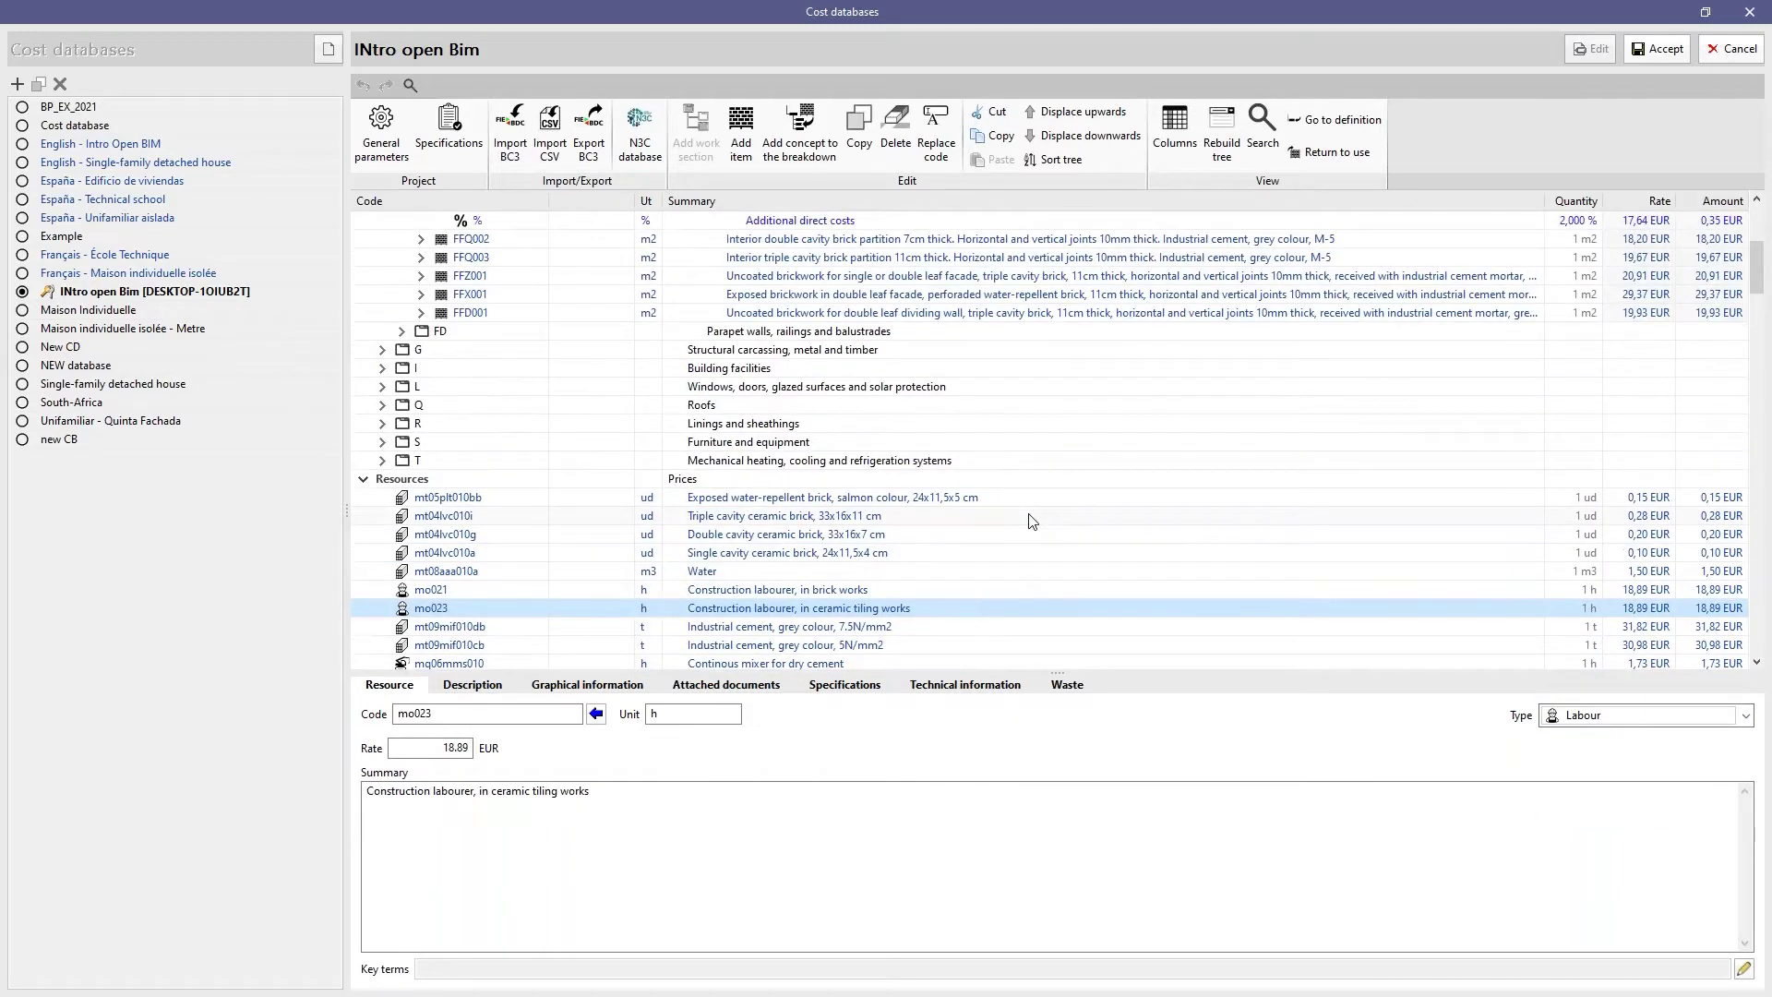
scroll(1032, 521, up, 1)
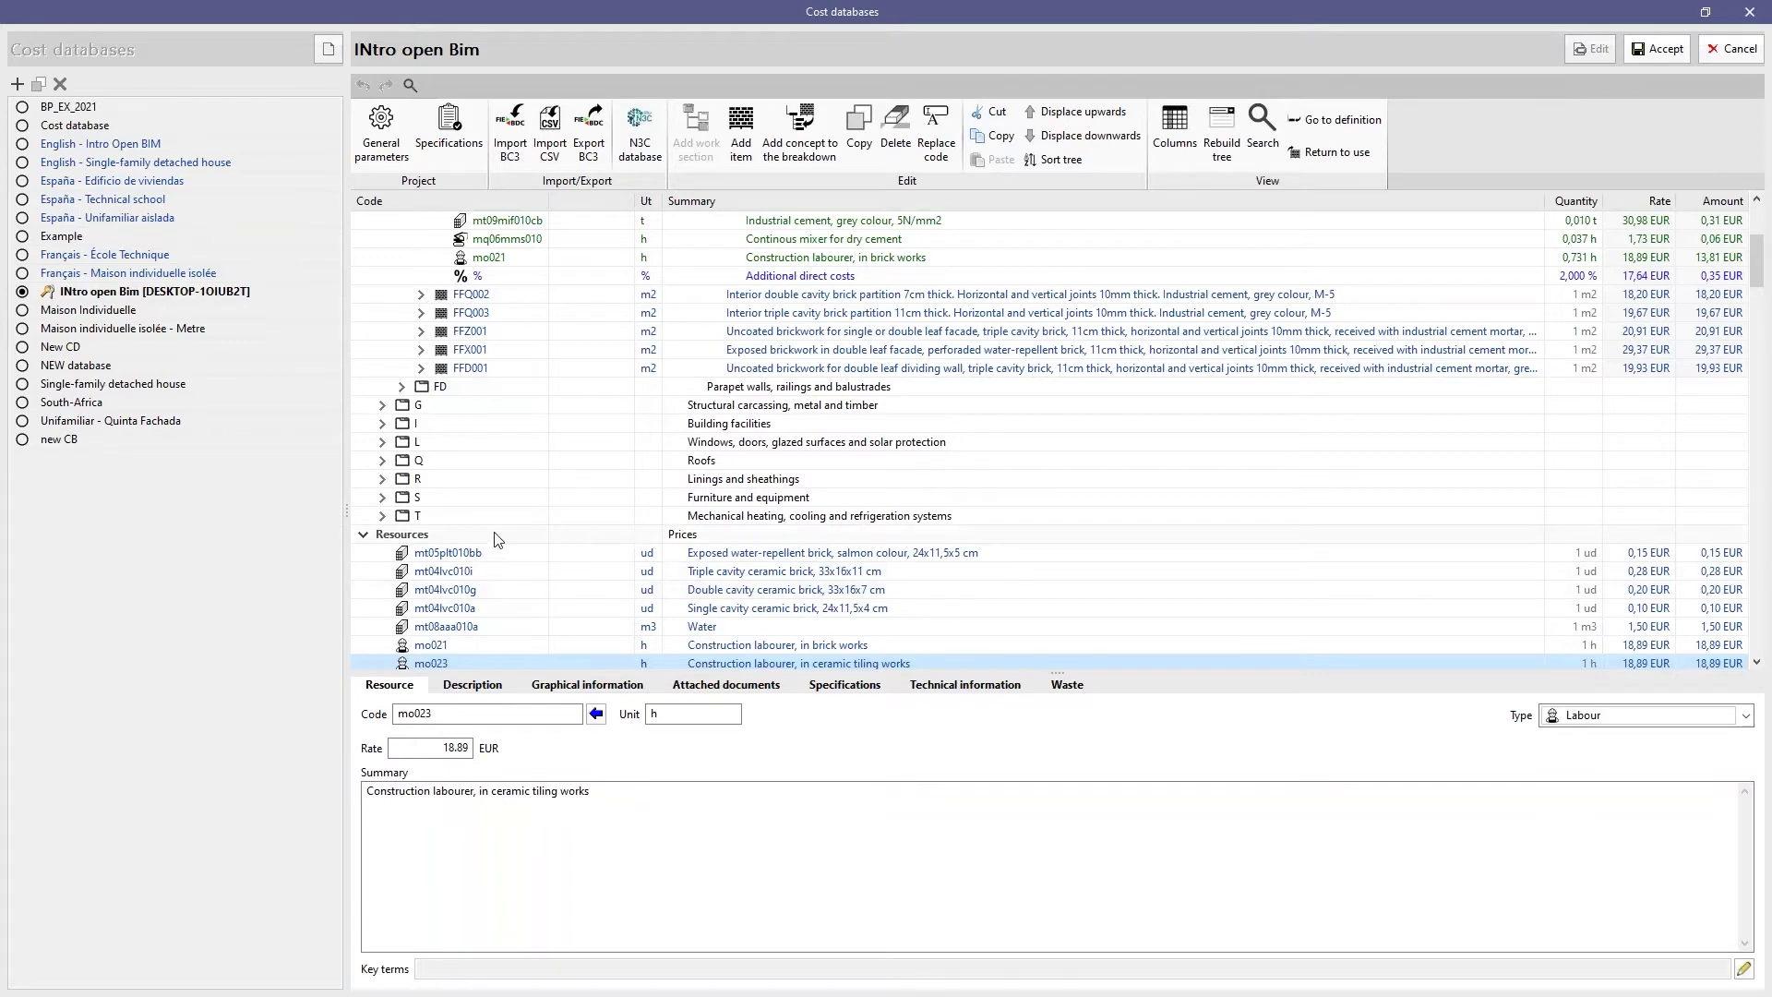
scroll(492, 538, up, 3)
scroll(493, 539, down, 2)
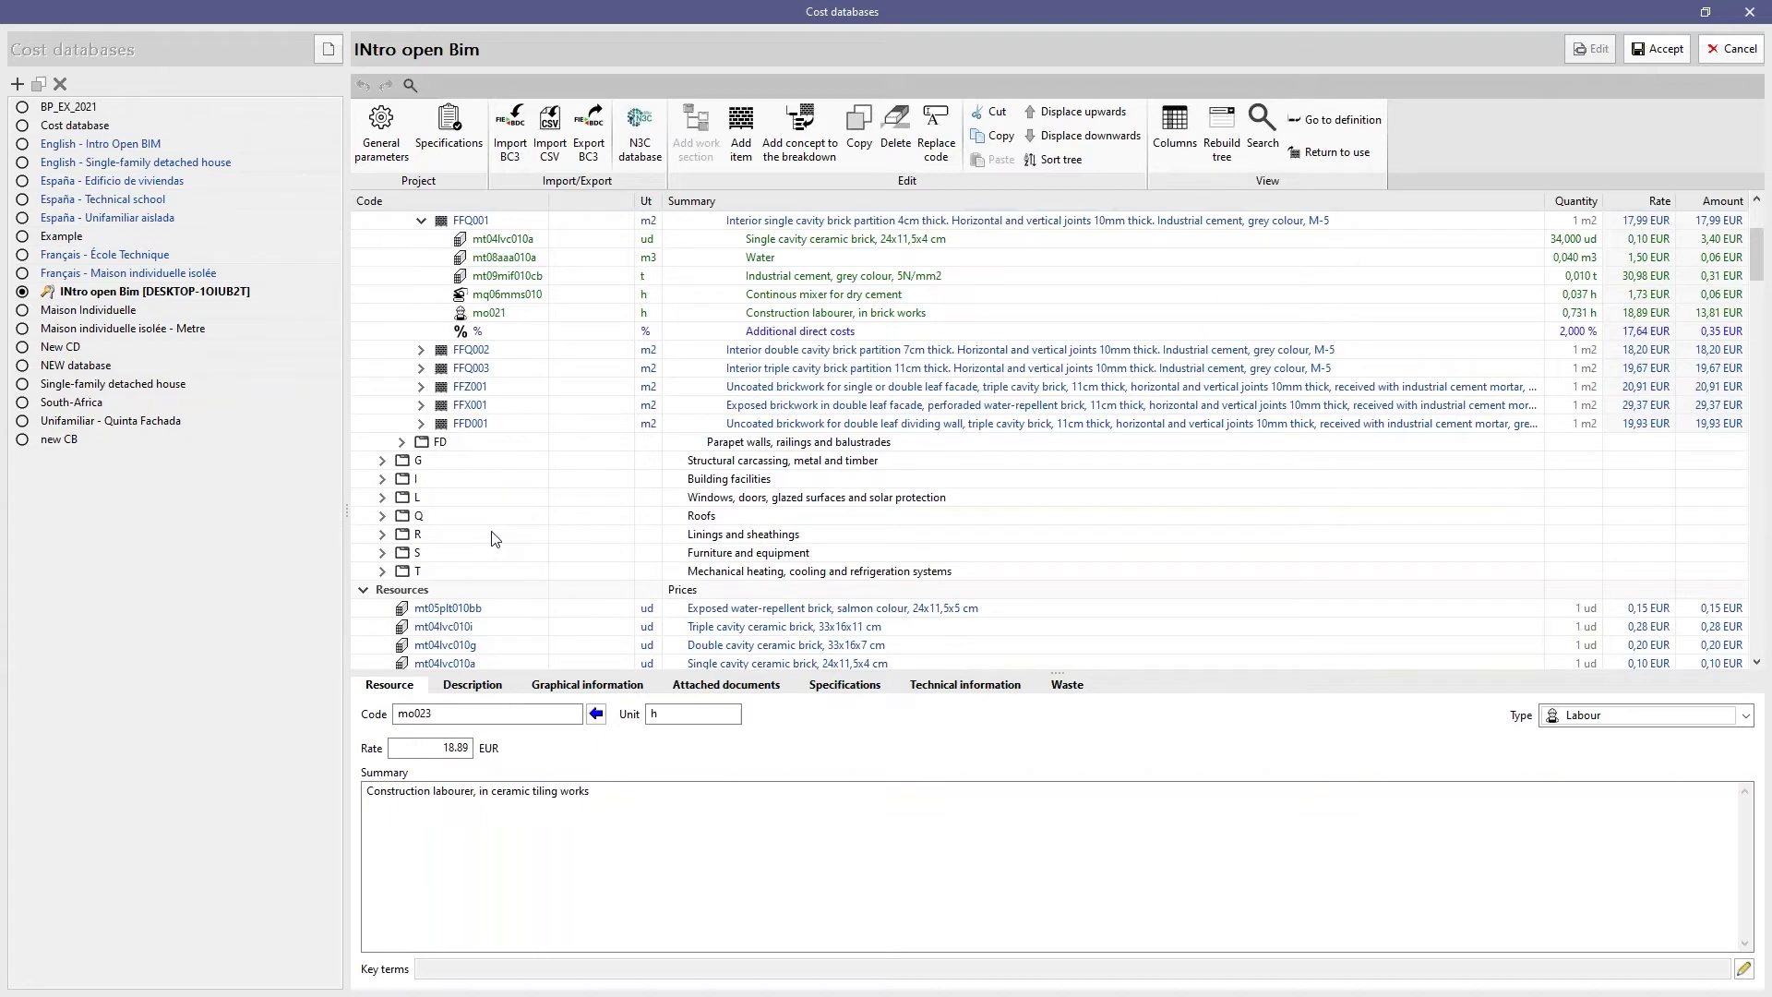
scroll(492, 538, up, 4)
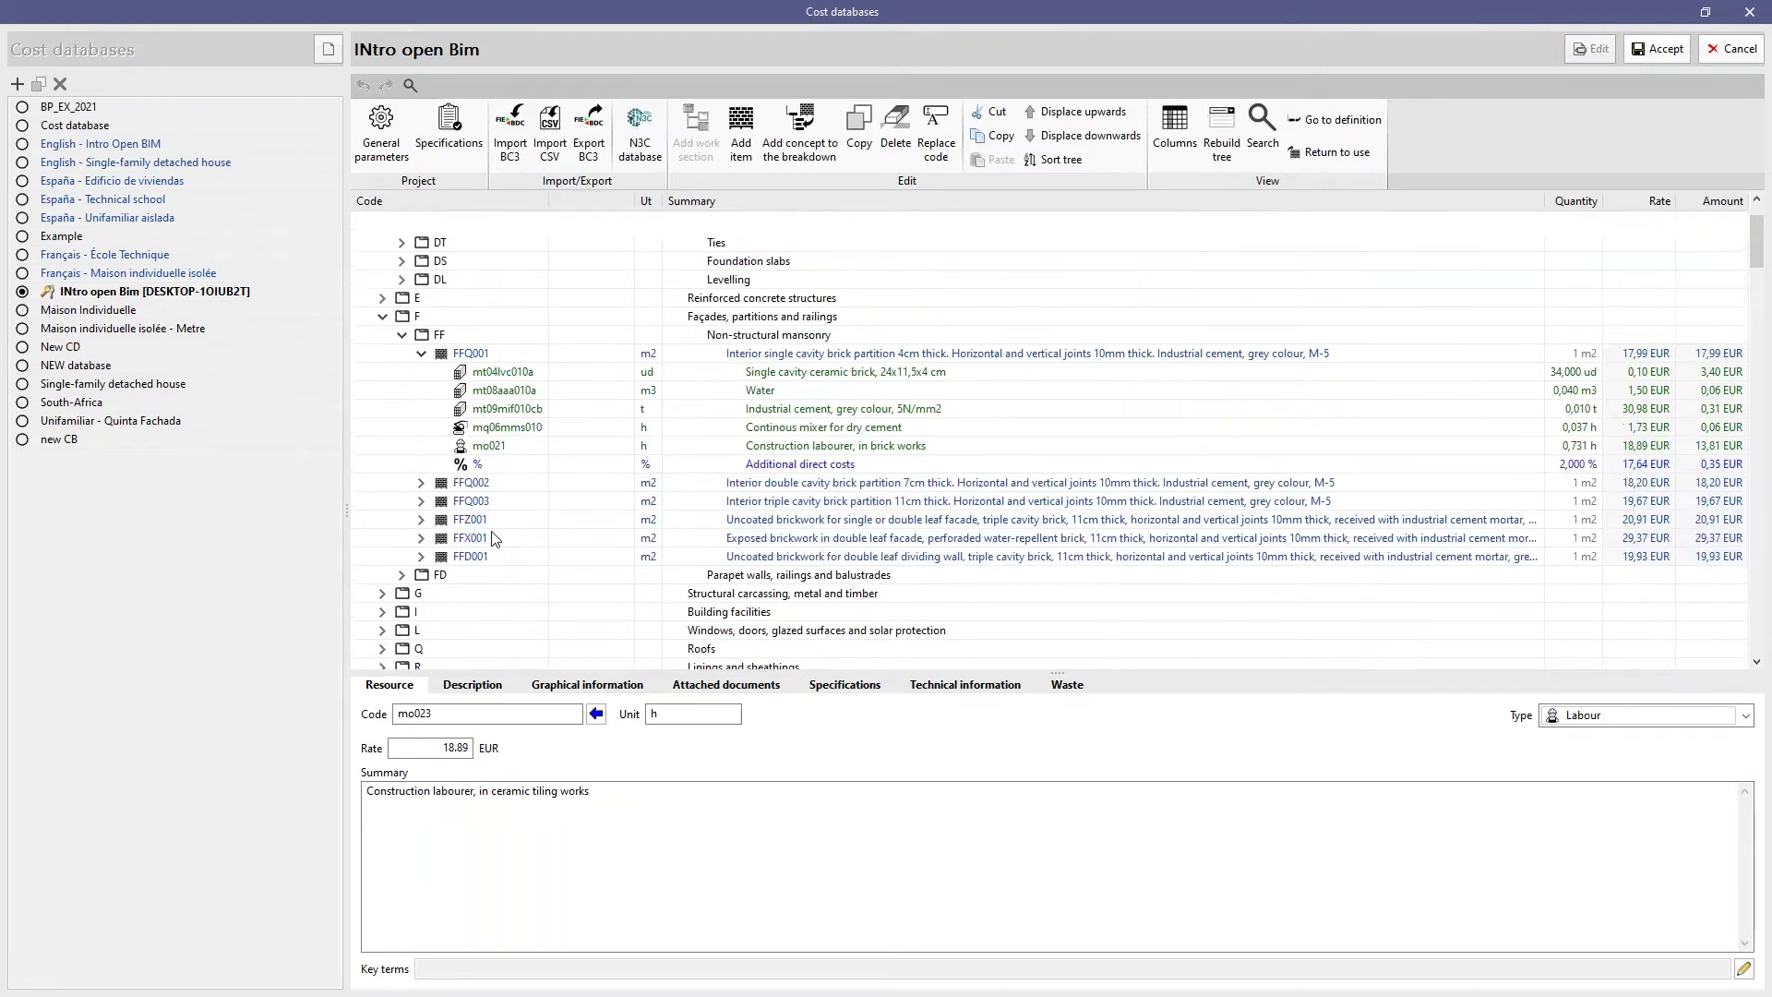
scroll(492, 538, down, 3)
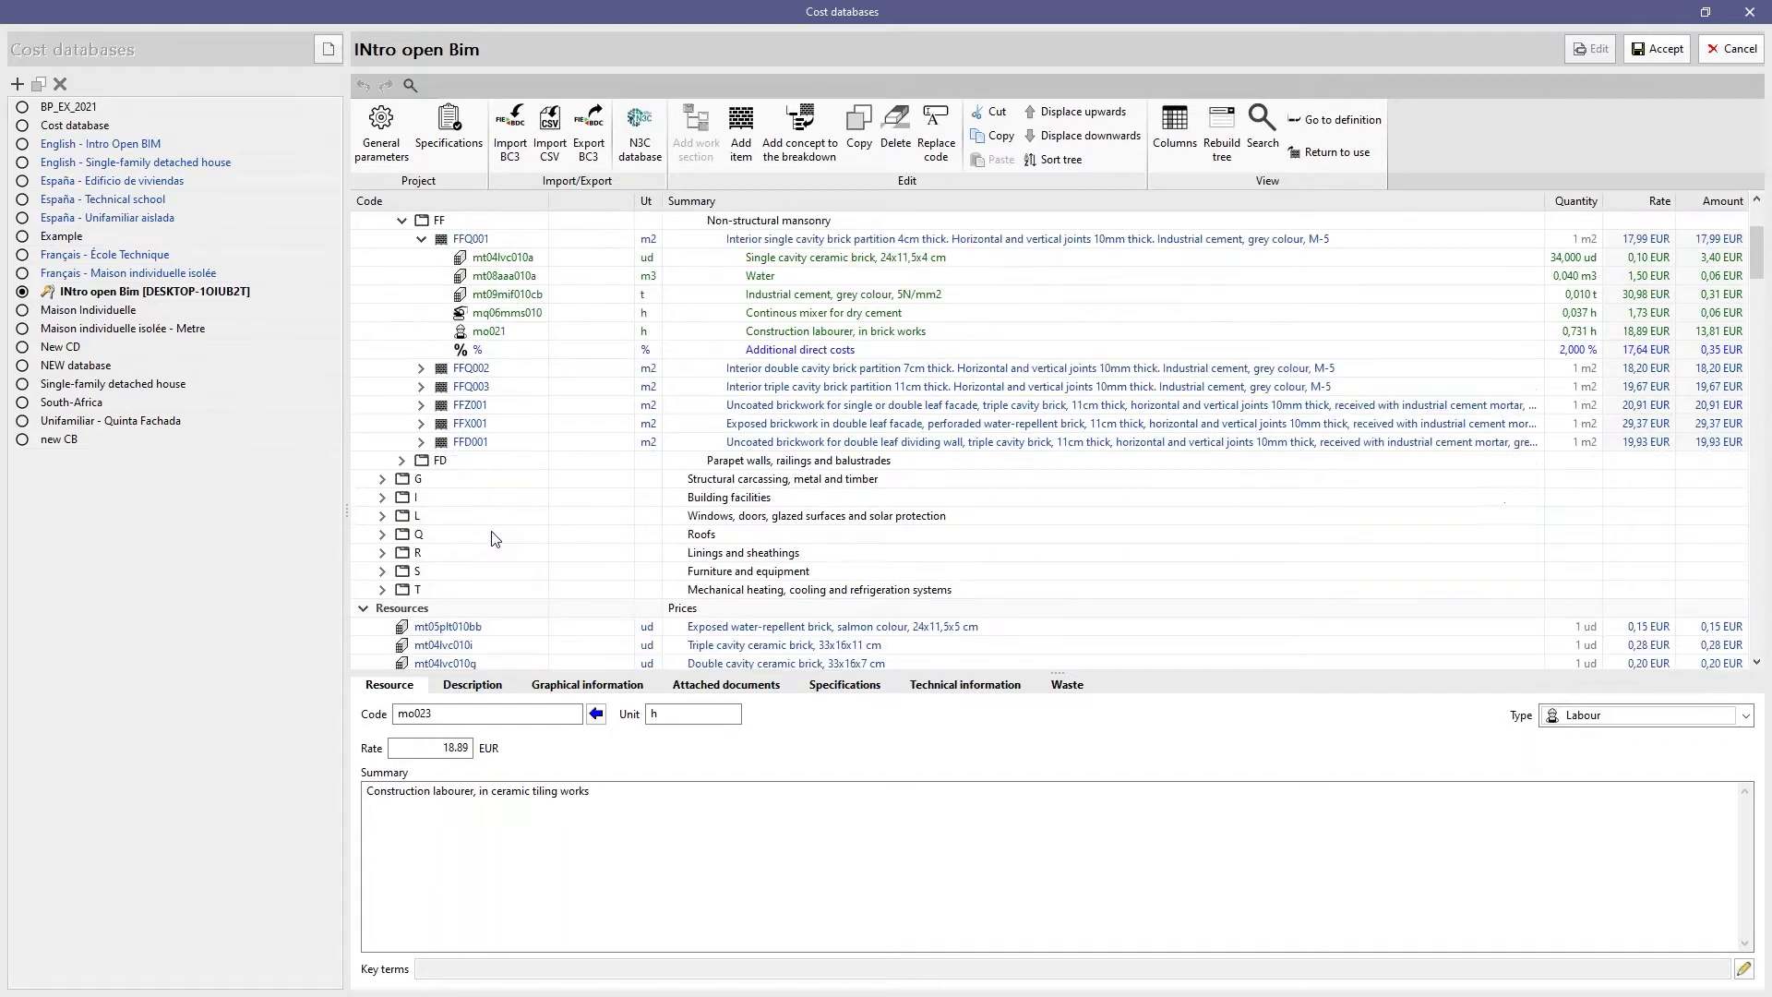
scroll(492, 539, down, 1)
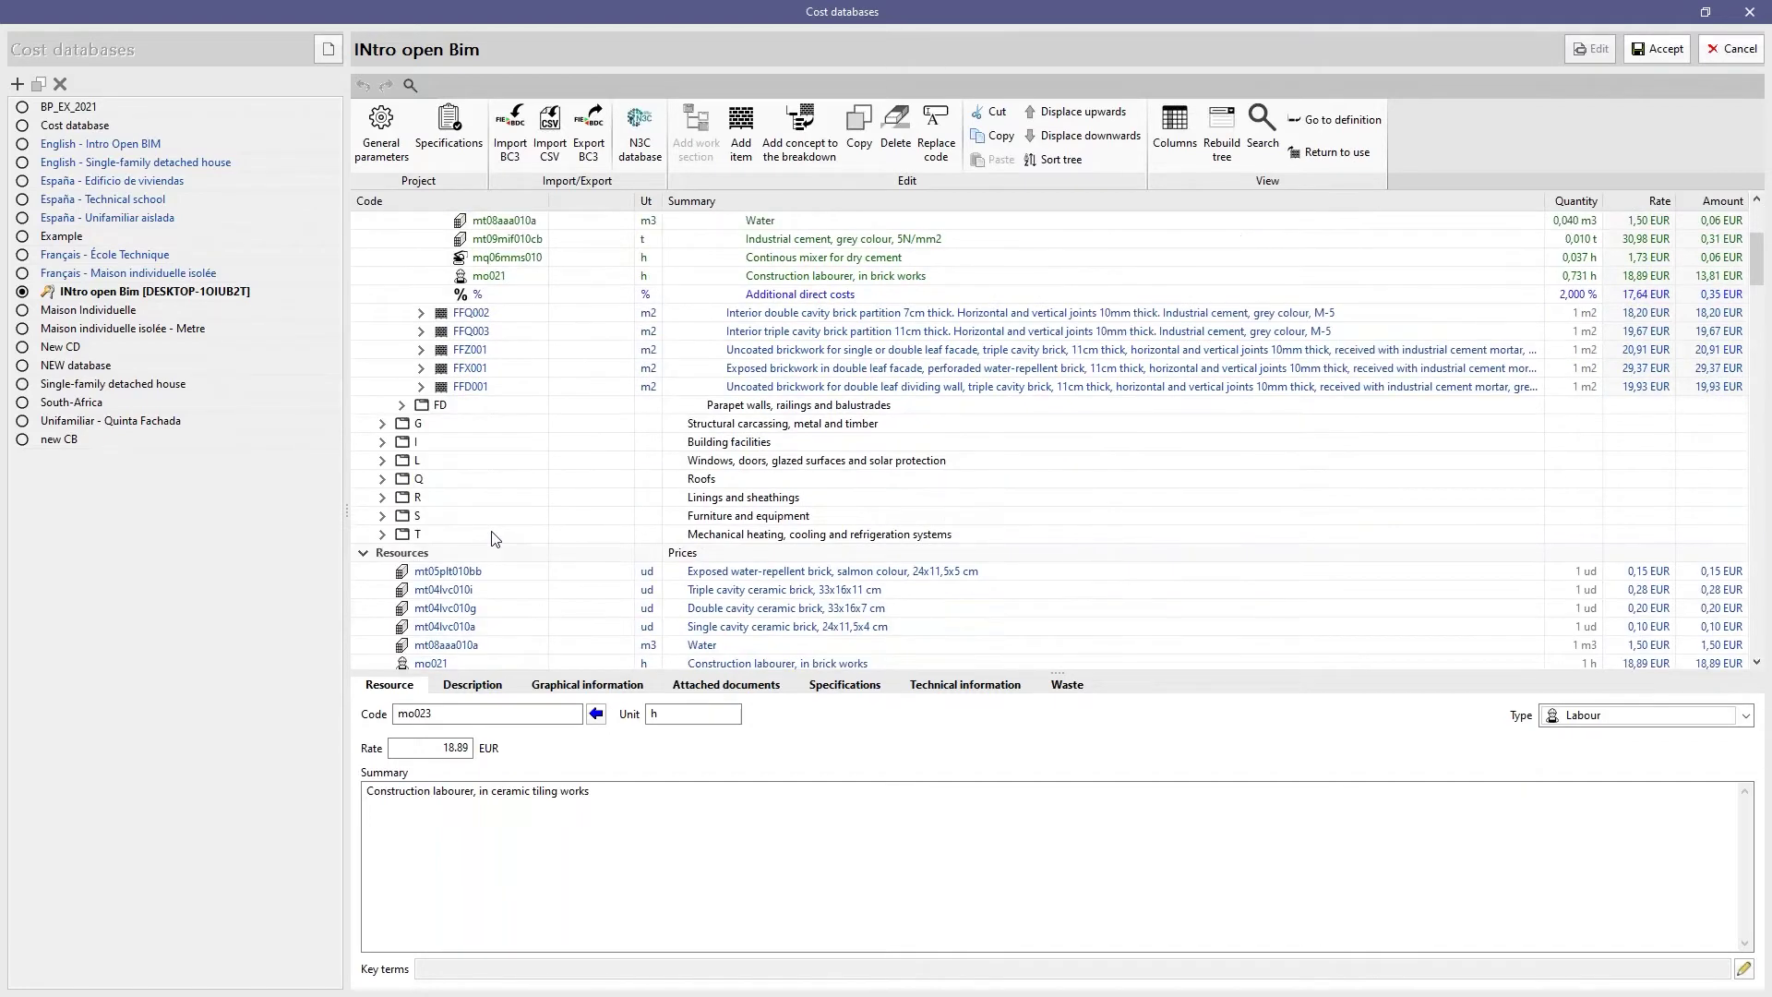
scroll(492, 538, down, 1)
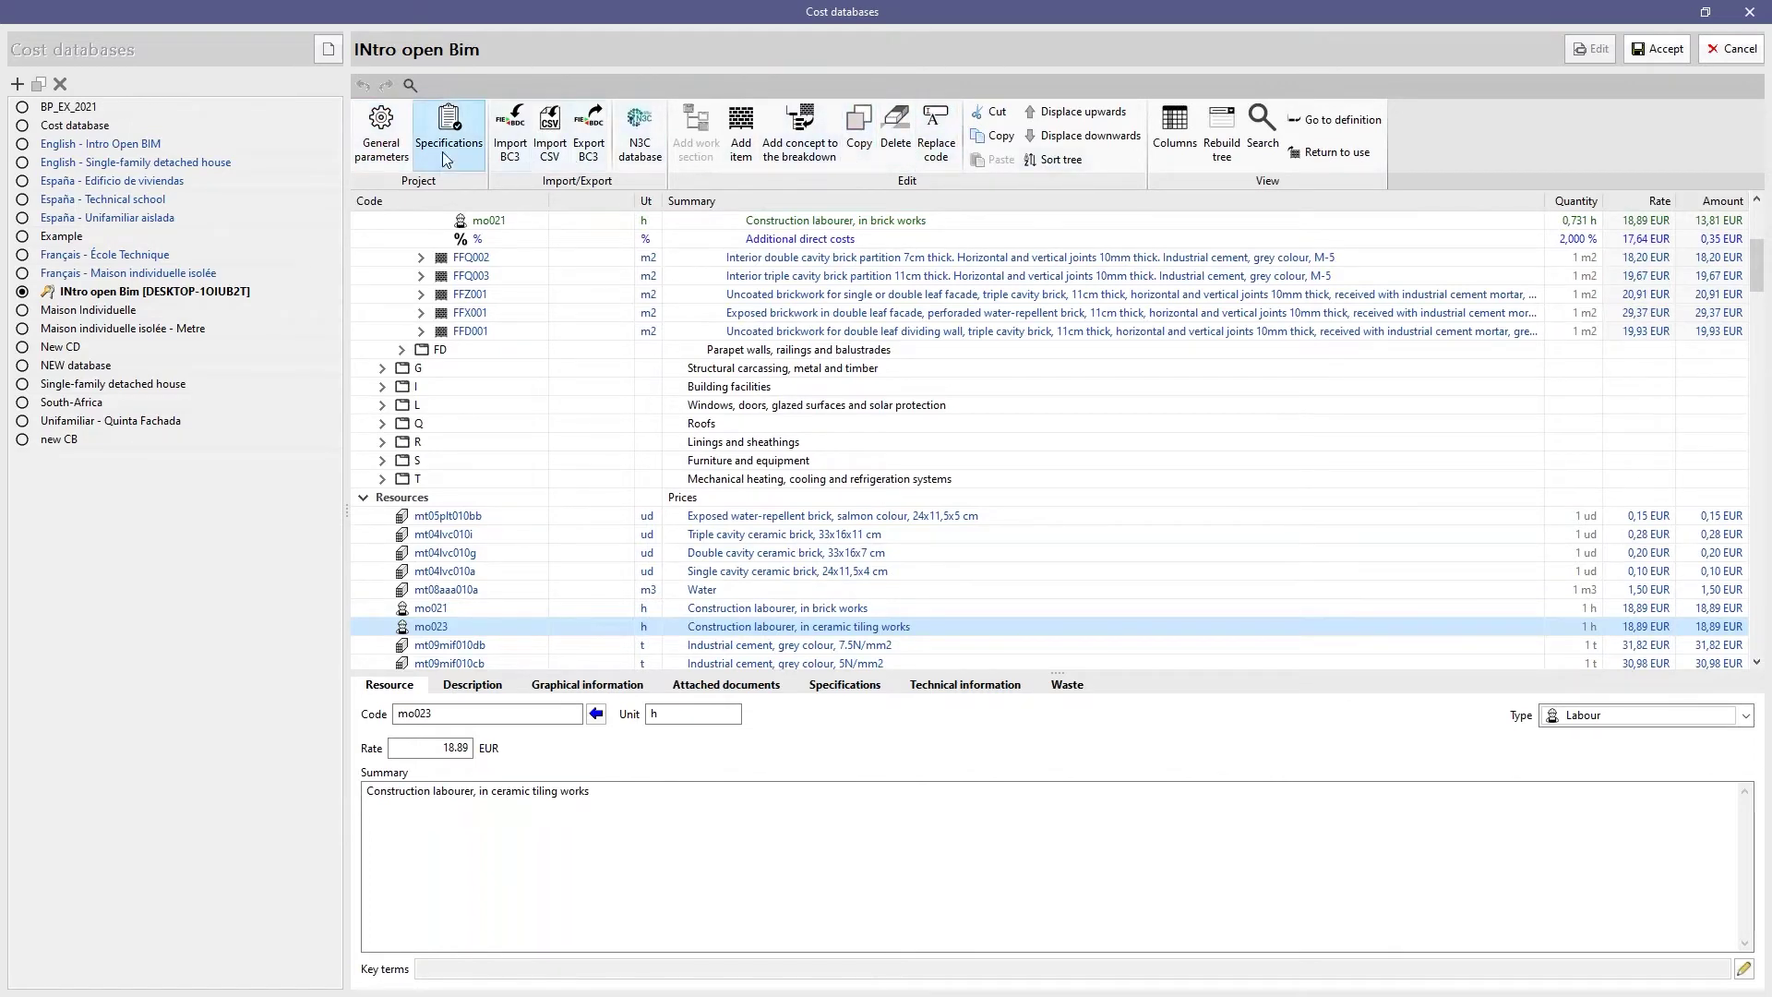
scroll(646, 139, up, 1)
scroll(701, 139, down, 1)
Check the blank new-resource form without adding a resource, then accept the INtro open Bim database and close the cost databases.
click(750, 138)
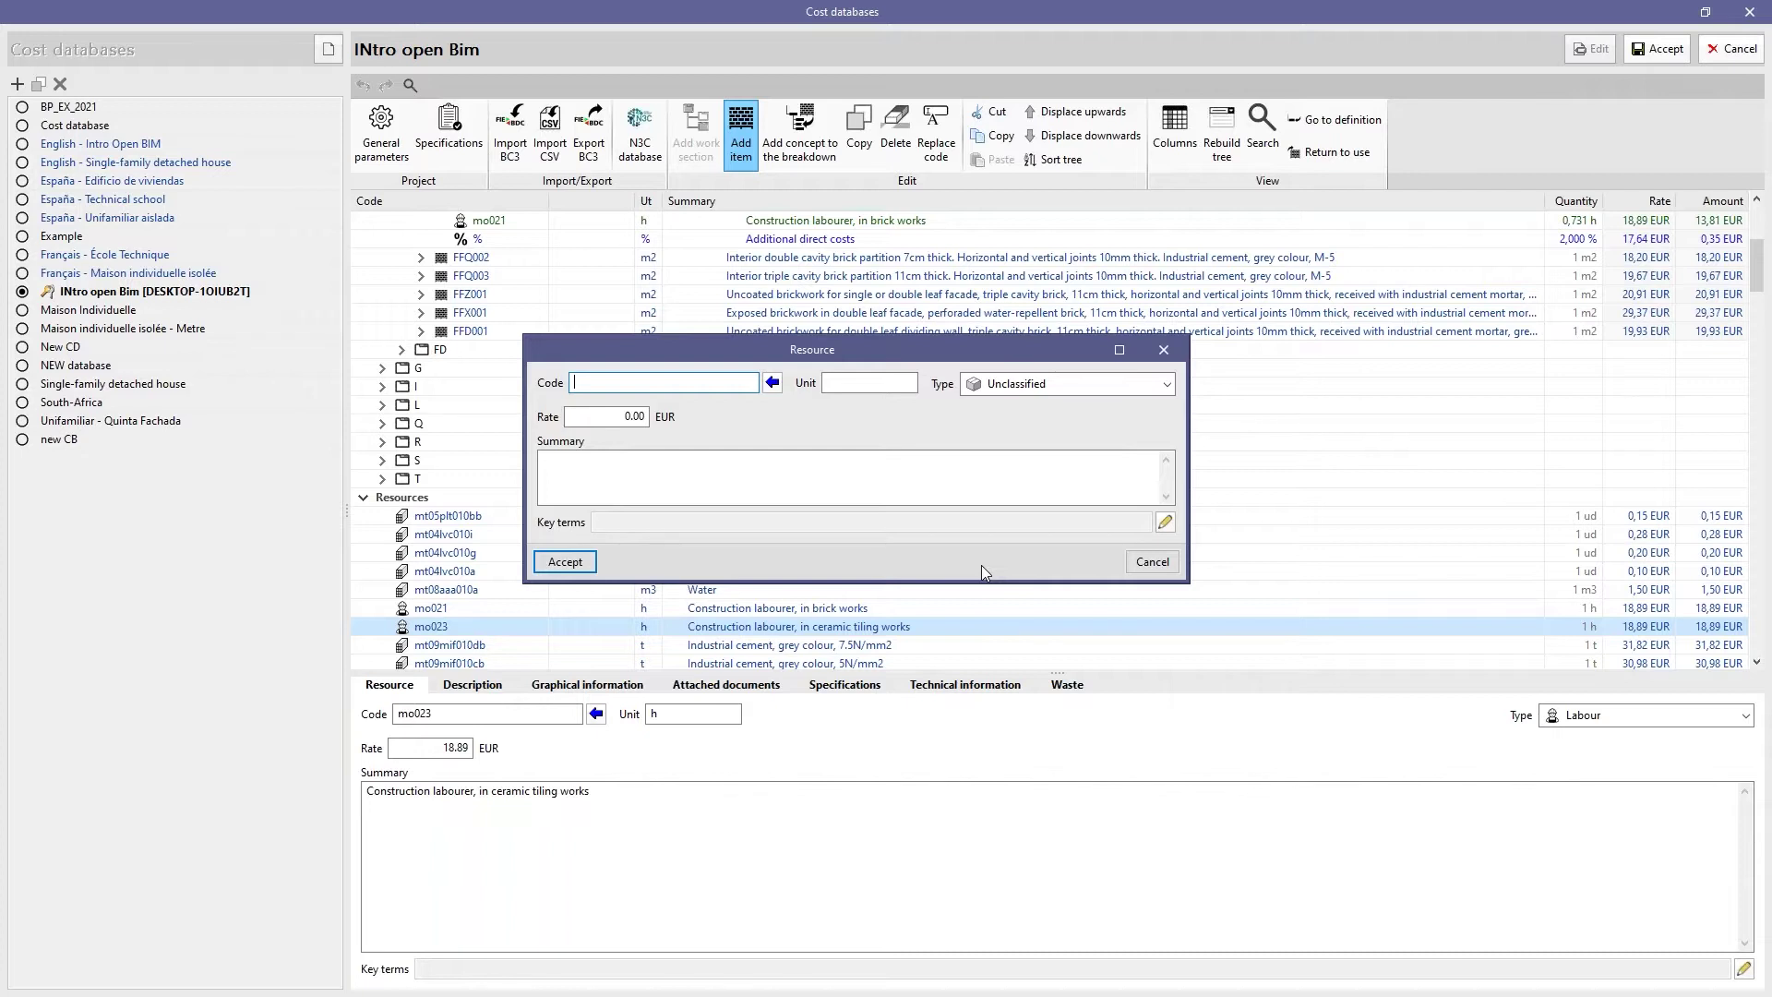
click(1163, 351)
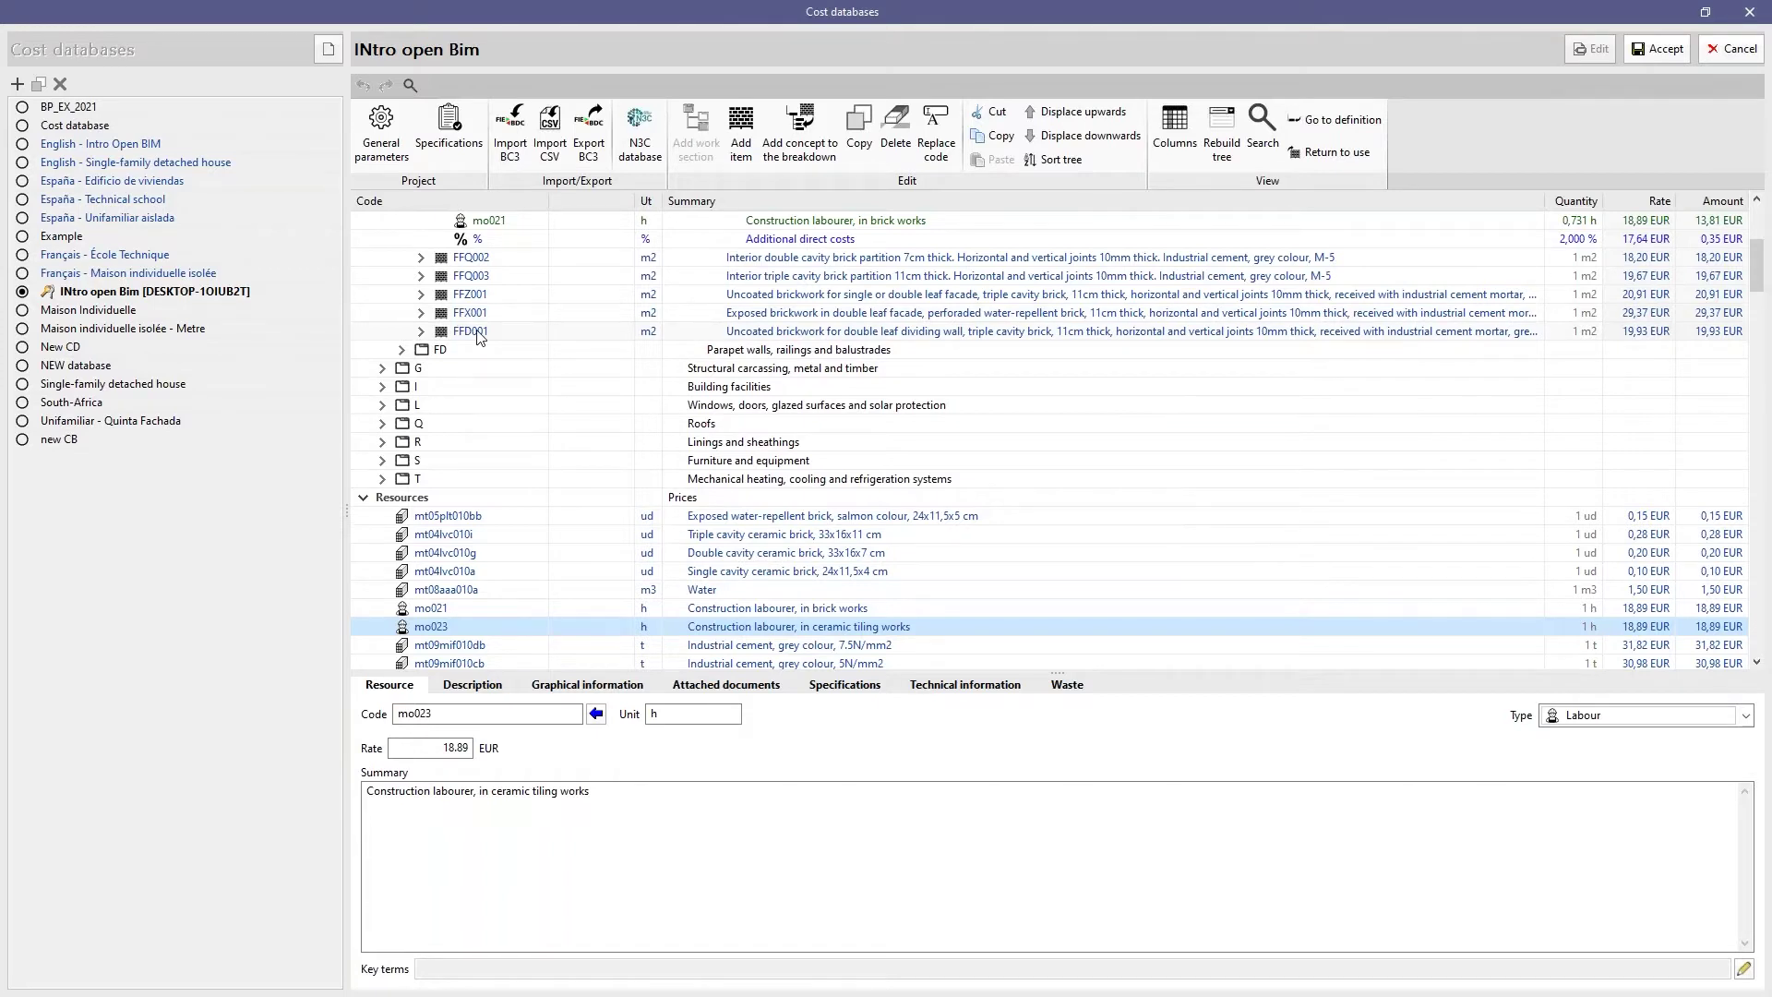
click(1652, 51)
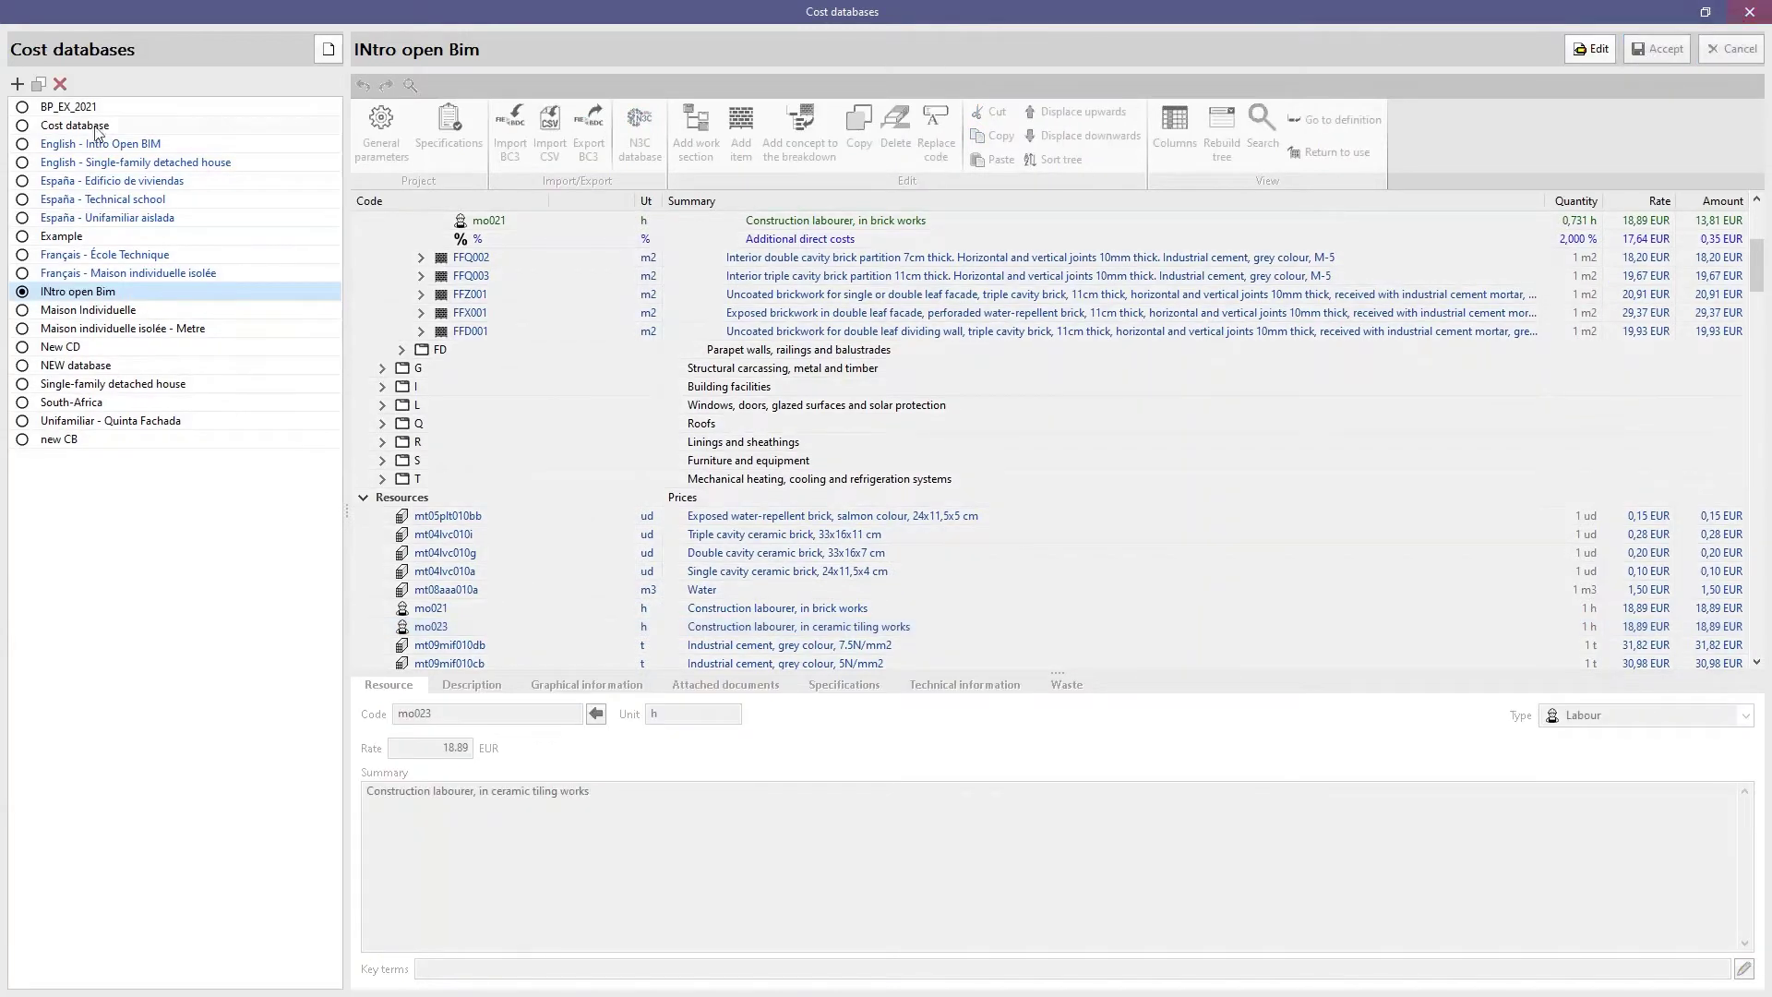
click(1748, 13)
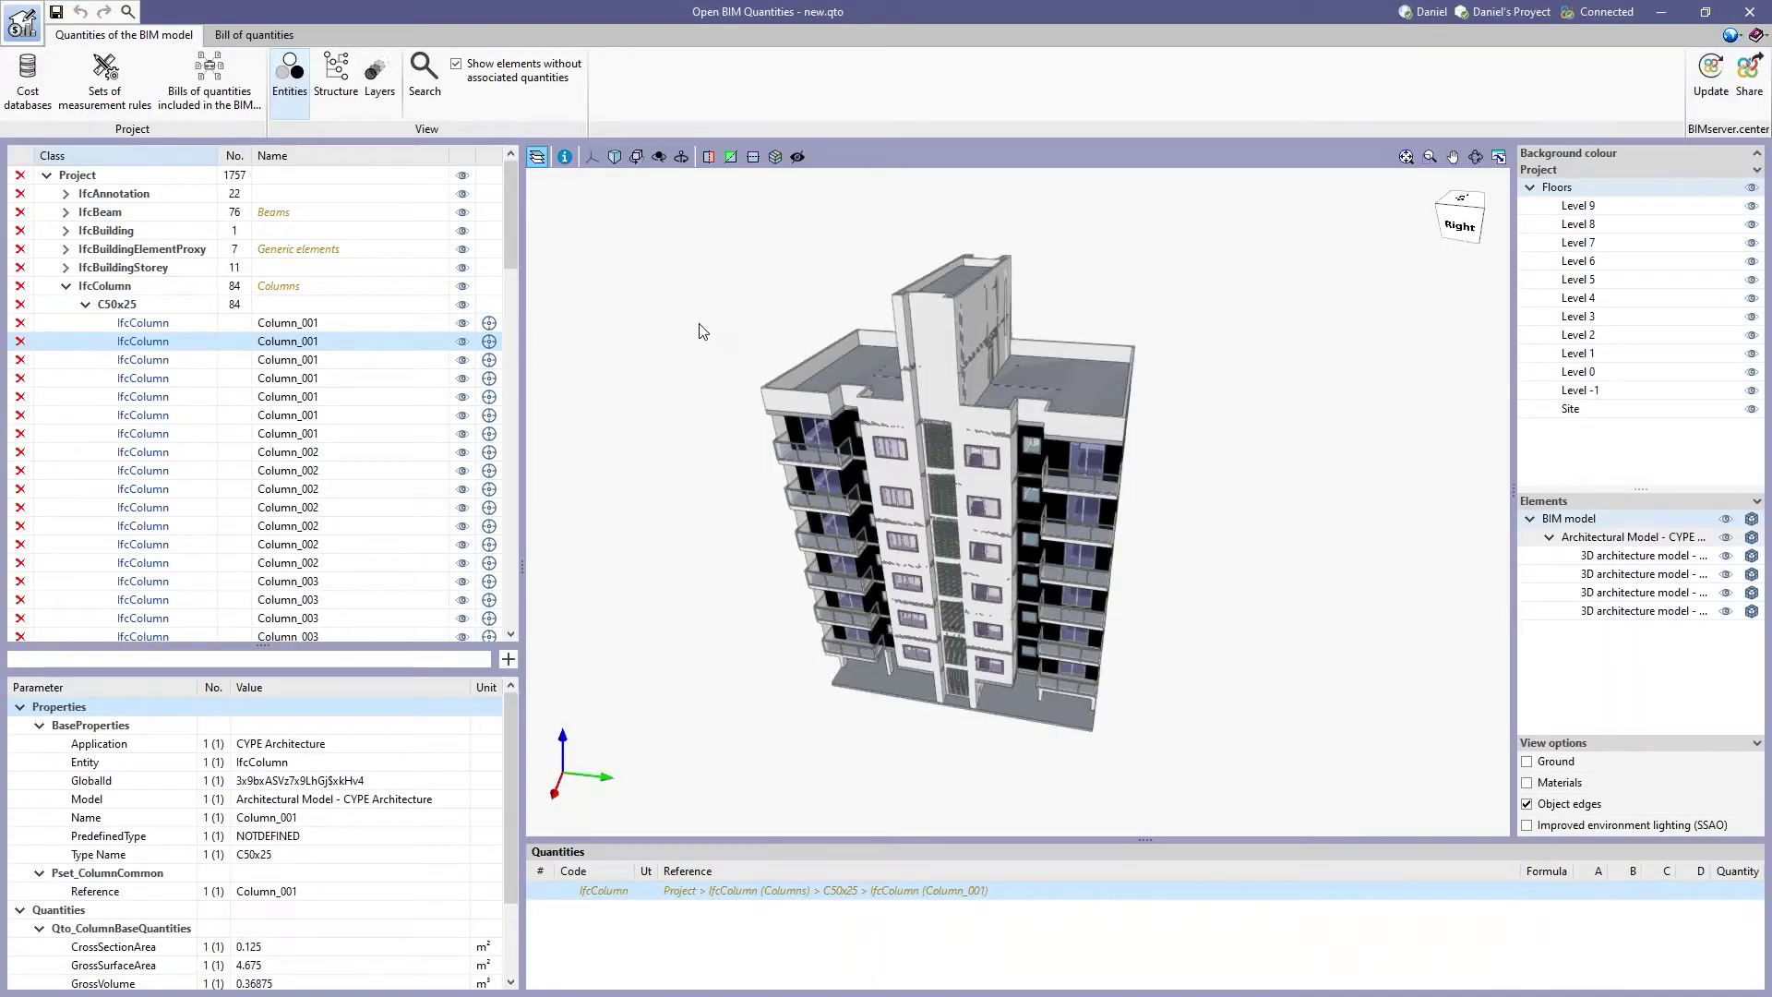
Enlarge the parameter list and inspect the properties and base quantities of several C50x25 columns.
drag(229, 646, 265, 550)
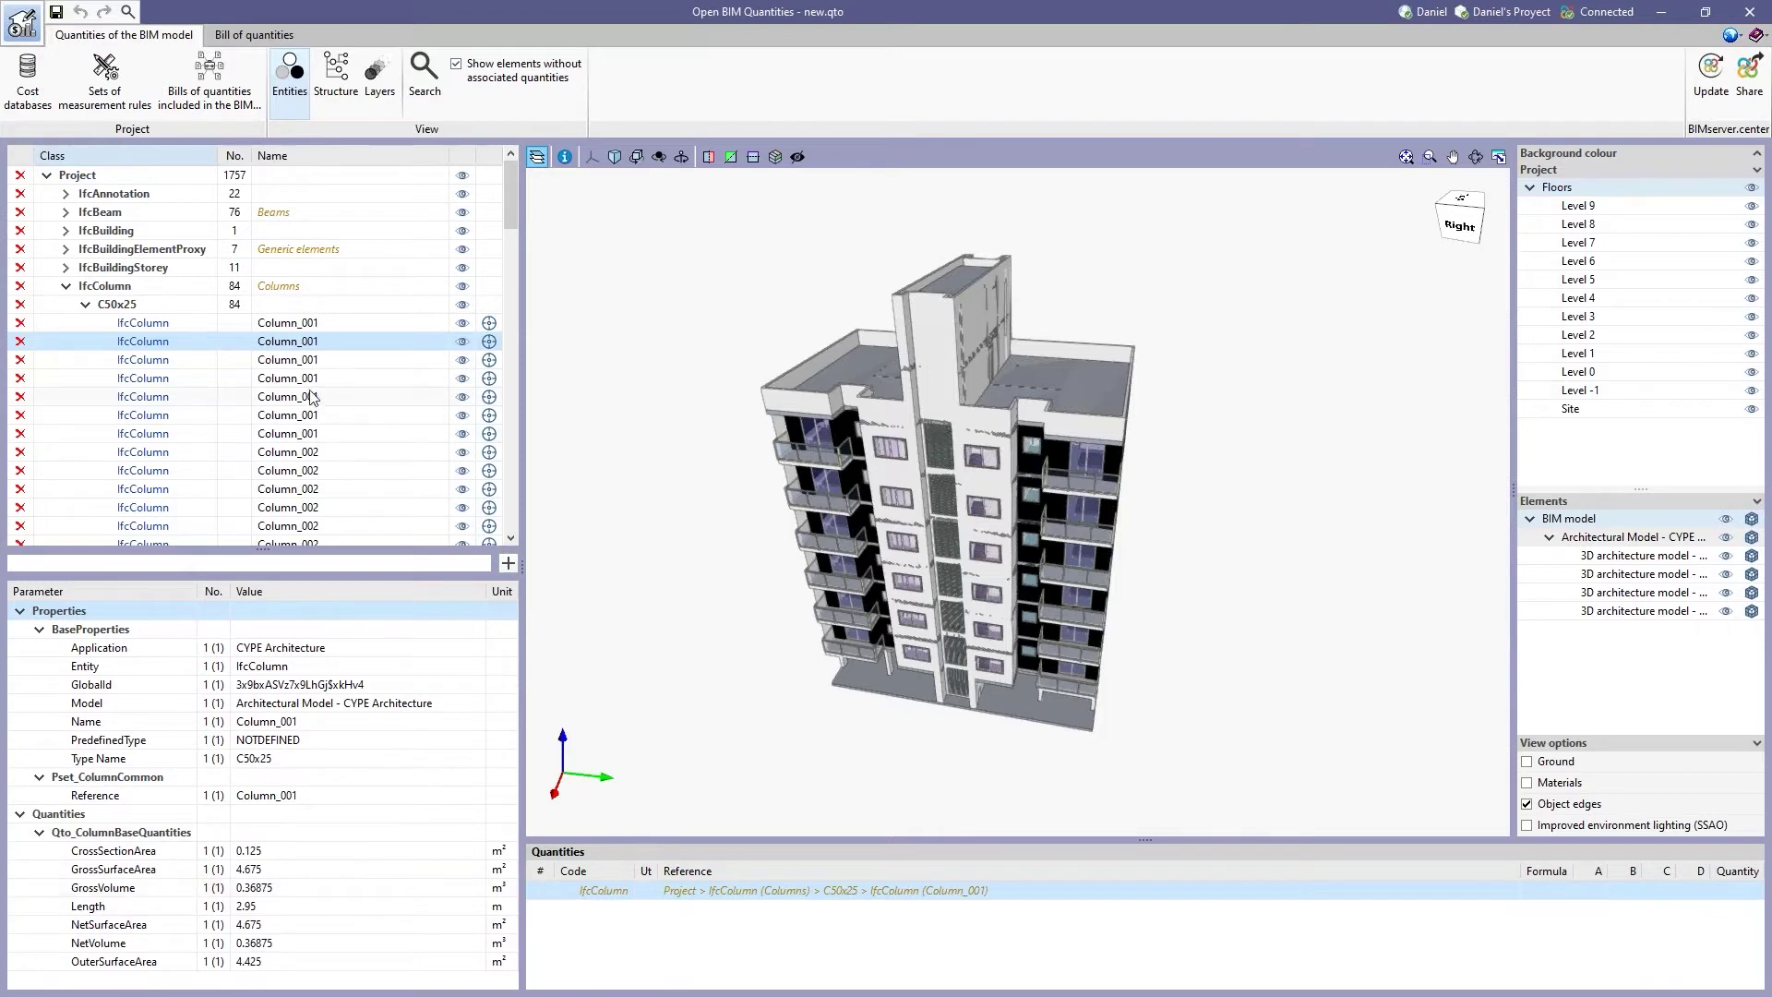
scroll(311, 395, down, 3)
scroll(311, 395, up, 2)
click(176, 350)
click(177, 378)
click(172, 396)
click(170, 415)
click(167, 433)
click(168, 469)
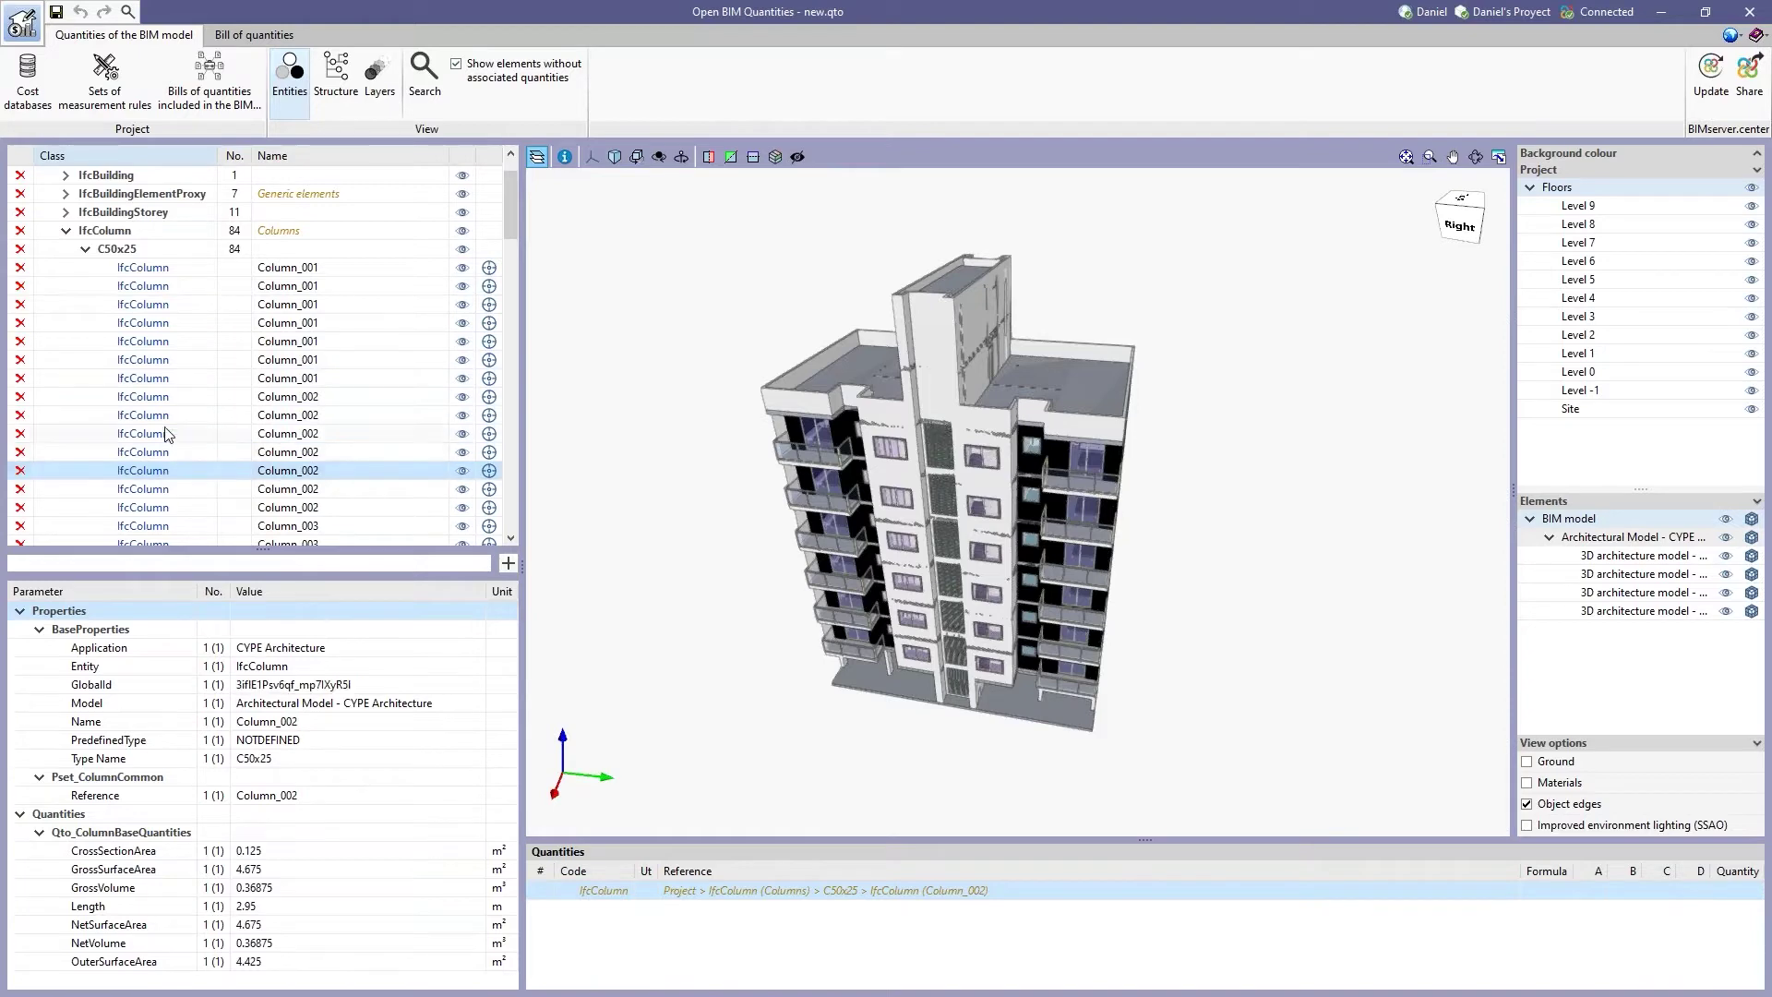
Collapse the C50x25 columns, then expand IfcDoor type D60 and show the base quantities of its first door.
click(85, 251)
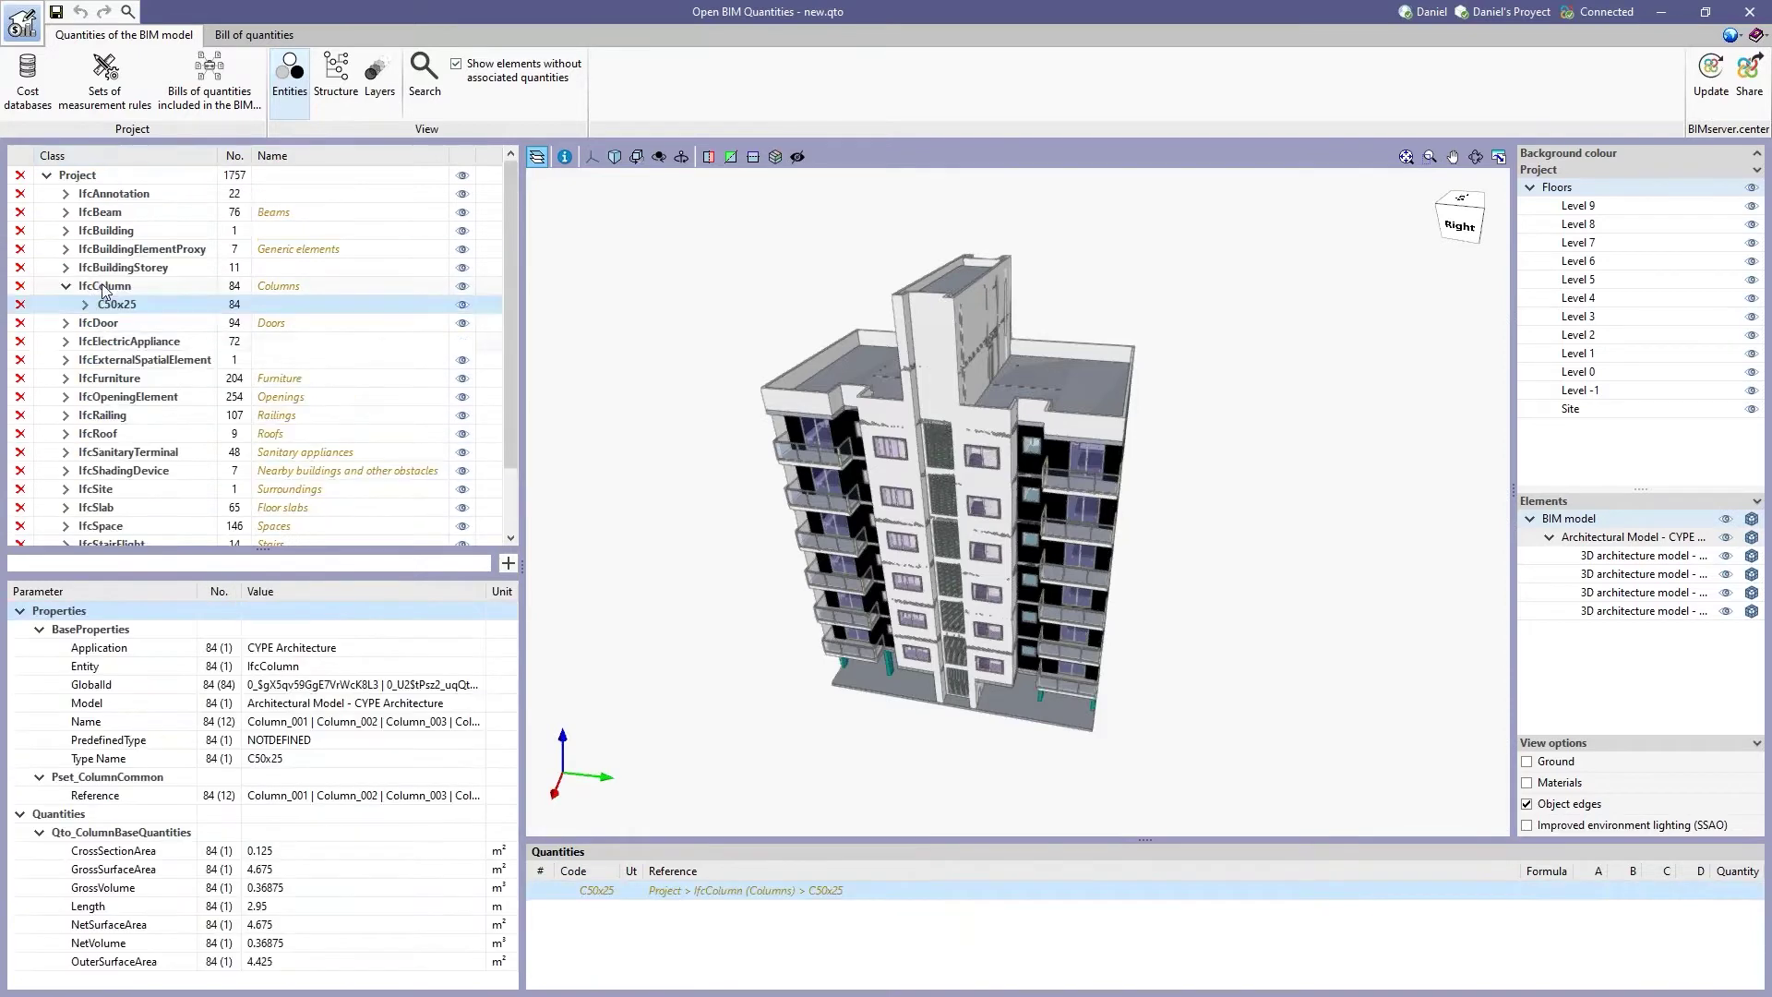
click(68, 324)
click(86, 341)
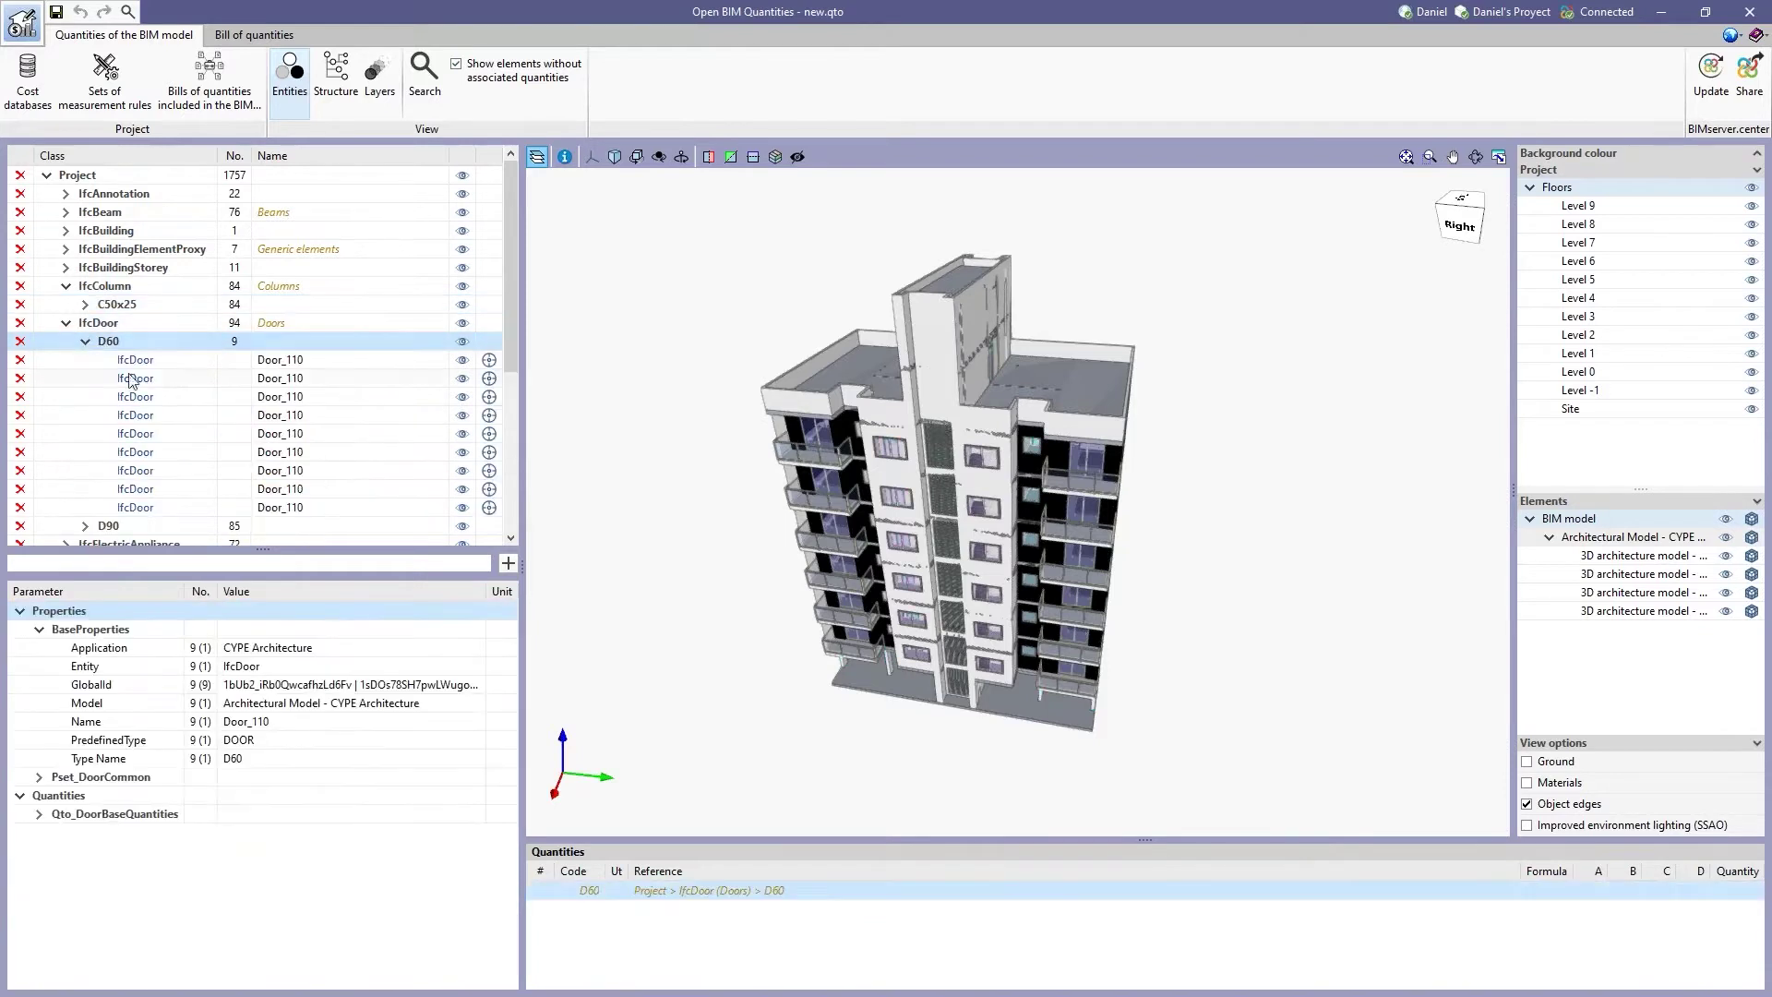
click(135, 359)
click(39, 814)
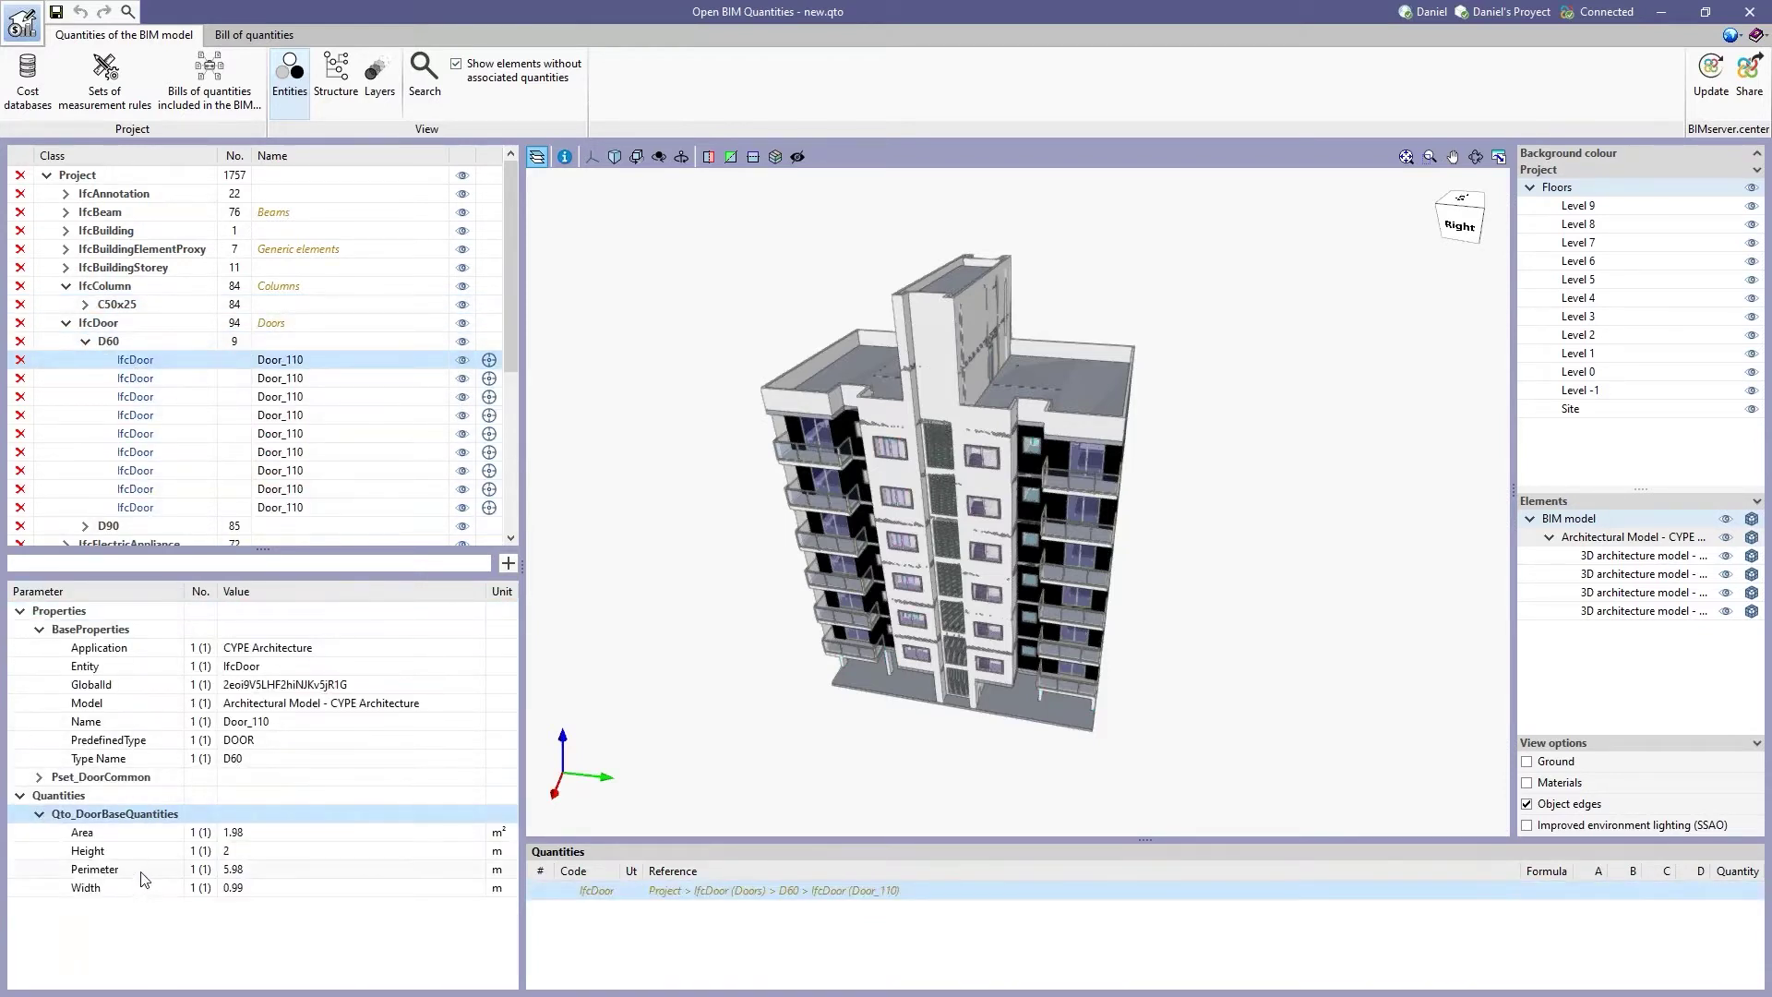
Reopen the C50x25 column group and show the base quantities of its first Column_001 for comparison with the door.
scroll(166, 415, down, 3)
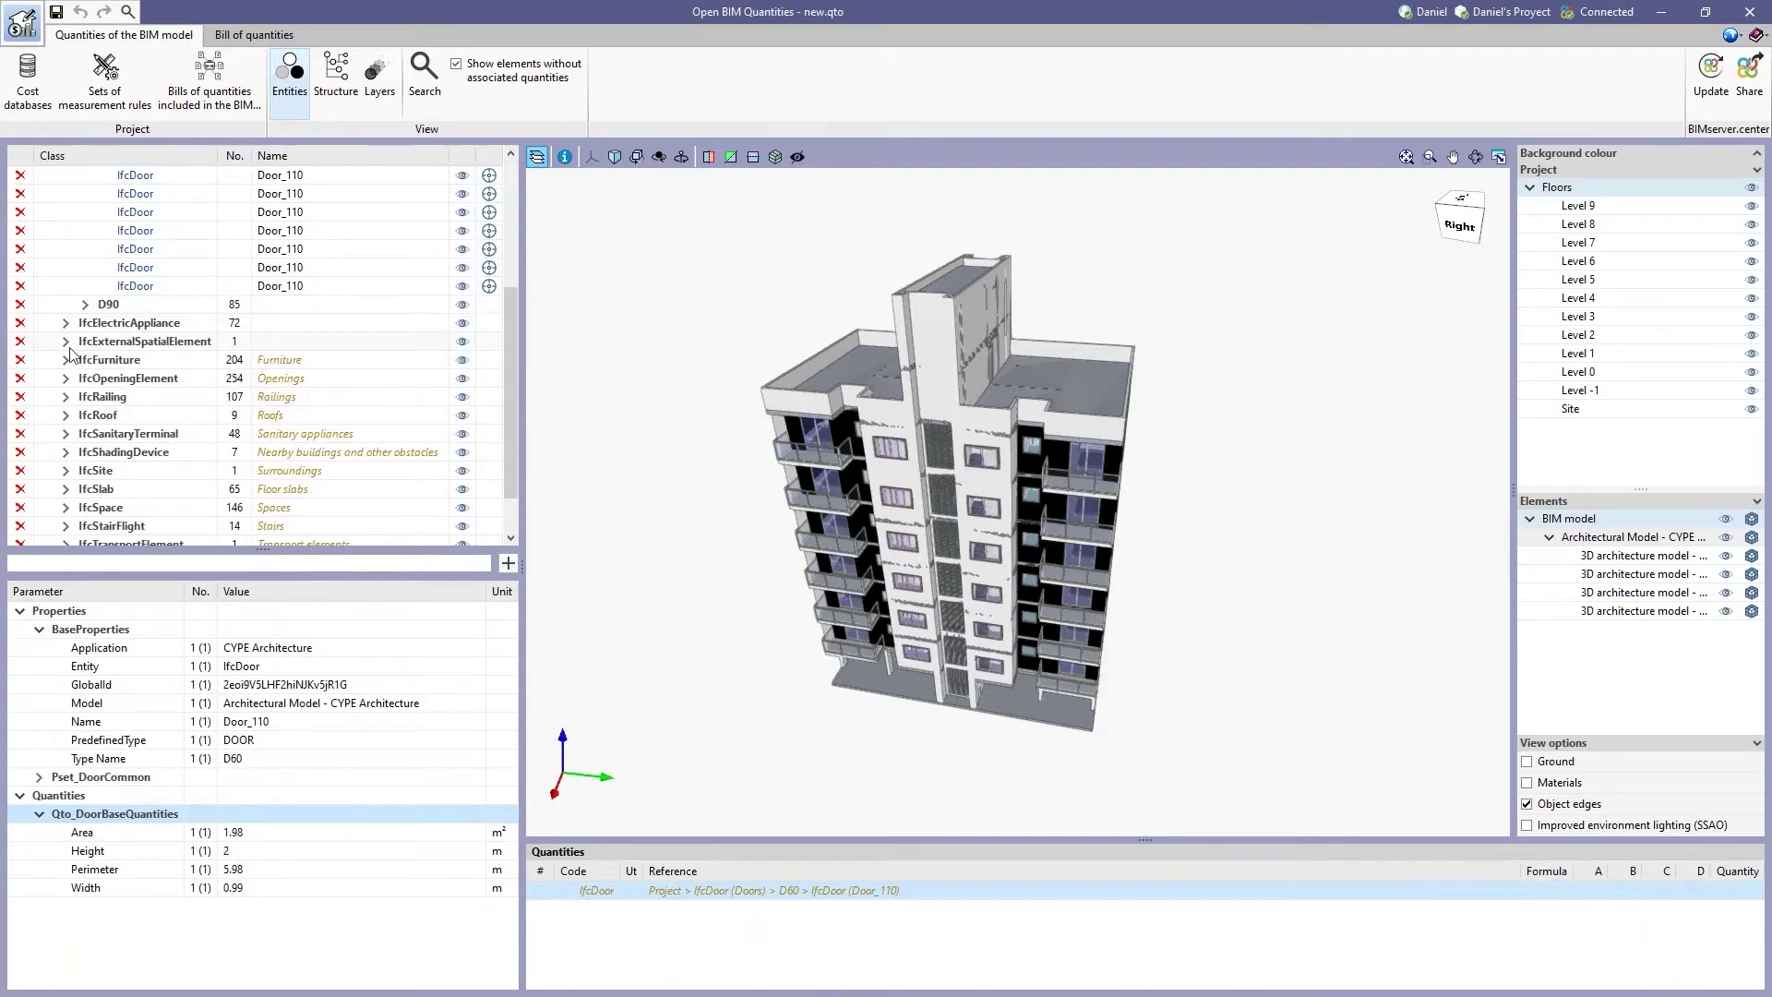
scroll(68, 370, up, 5)
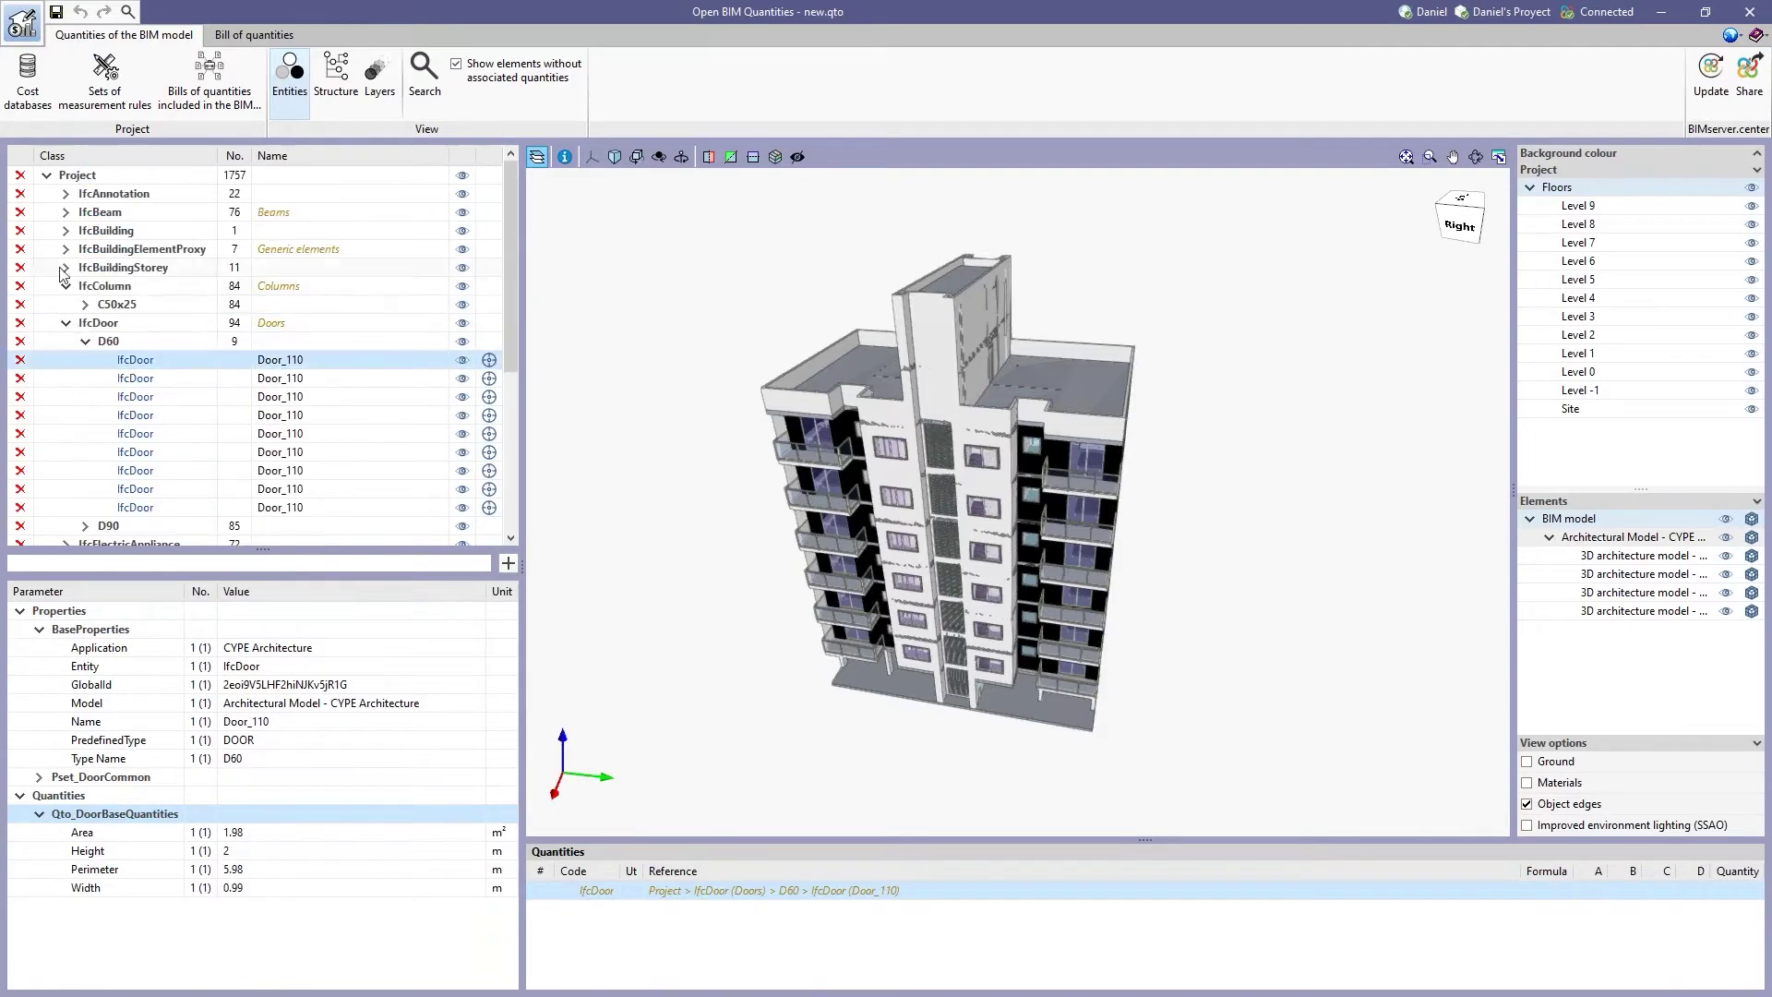
click(86, 306)
click(138, 324)
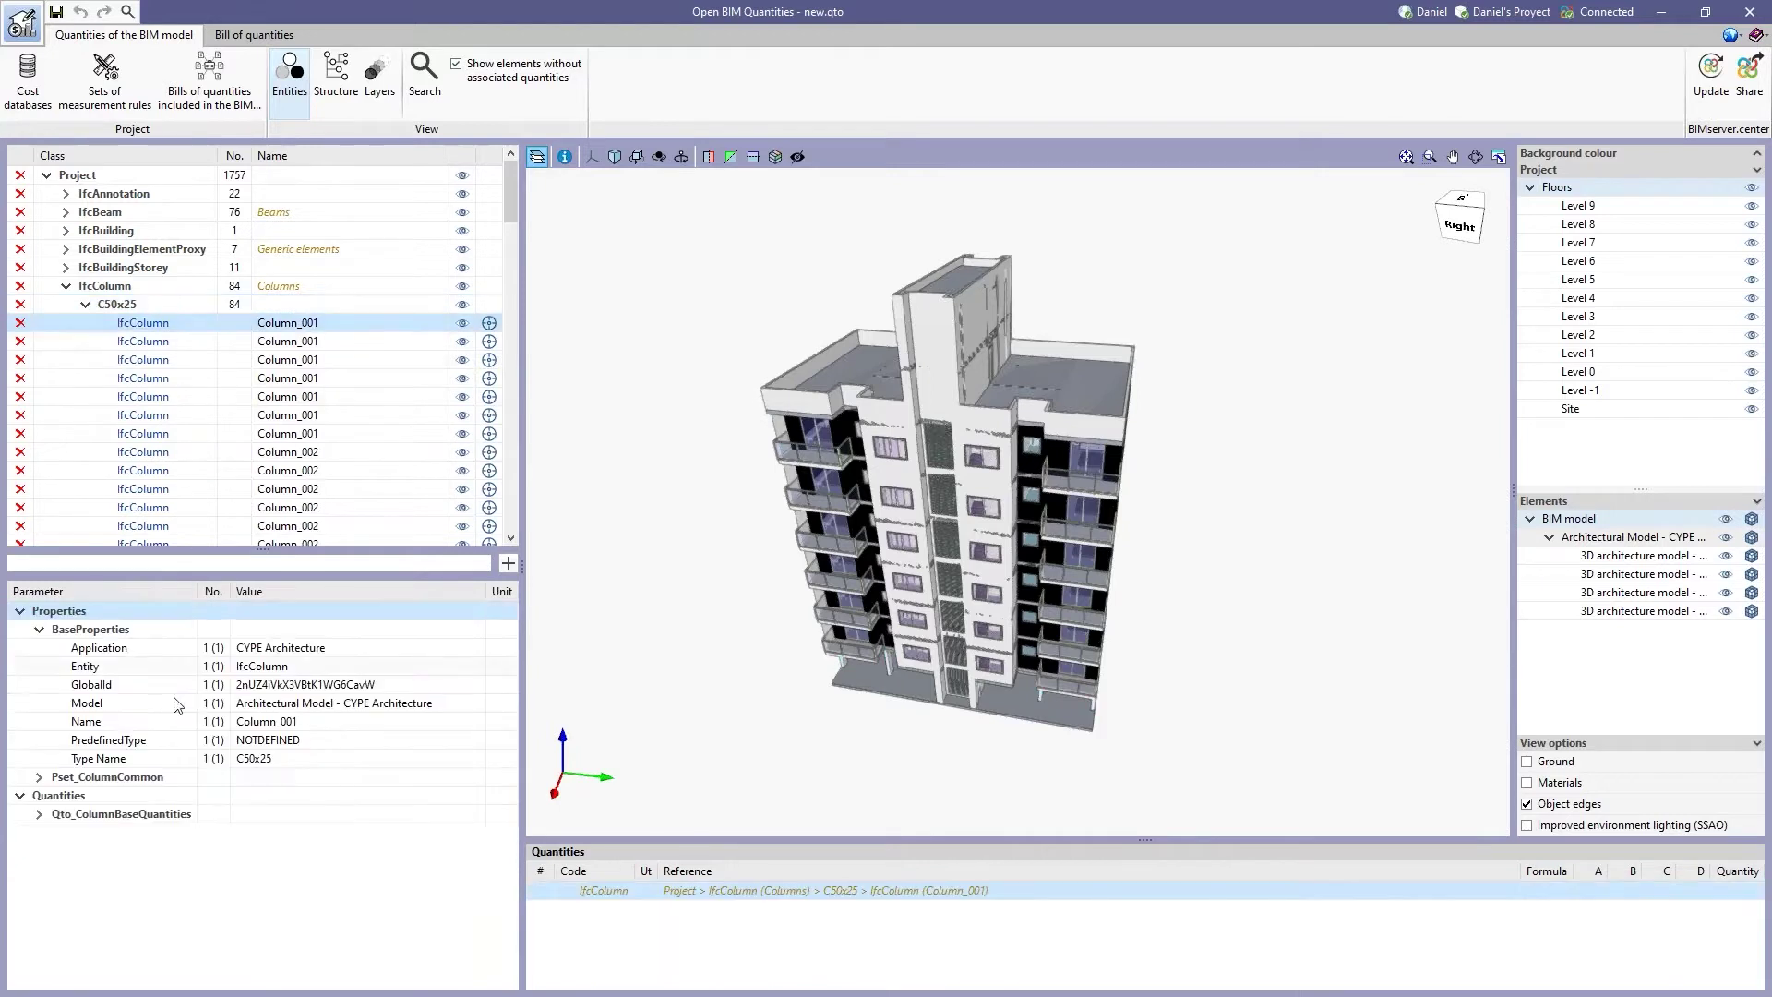
click(37, 814)
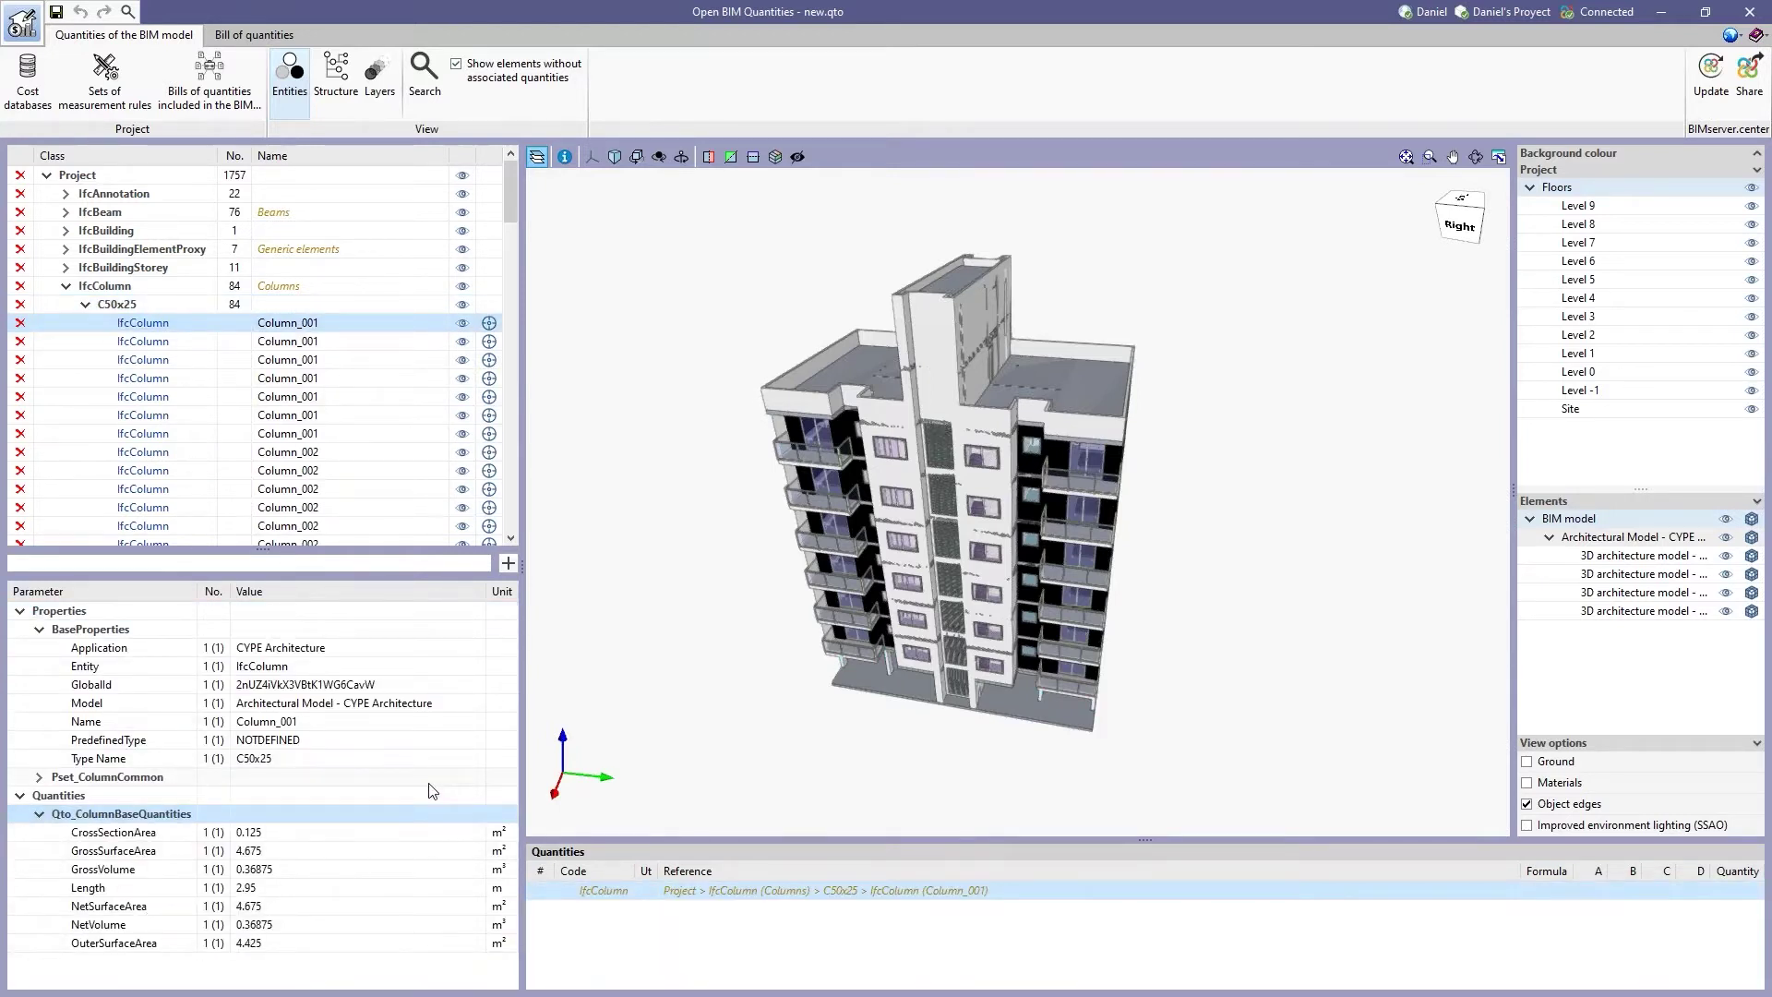
Make Intro open bim NJ the active set of measurement rules and open it for editing.
click(107, 113)
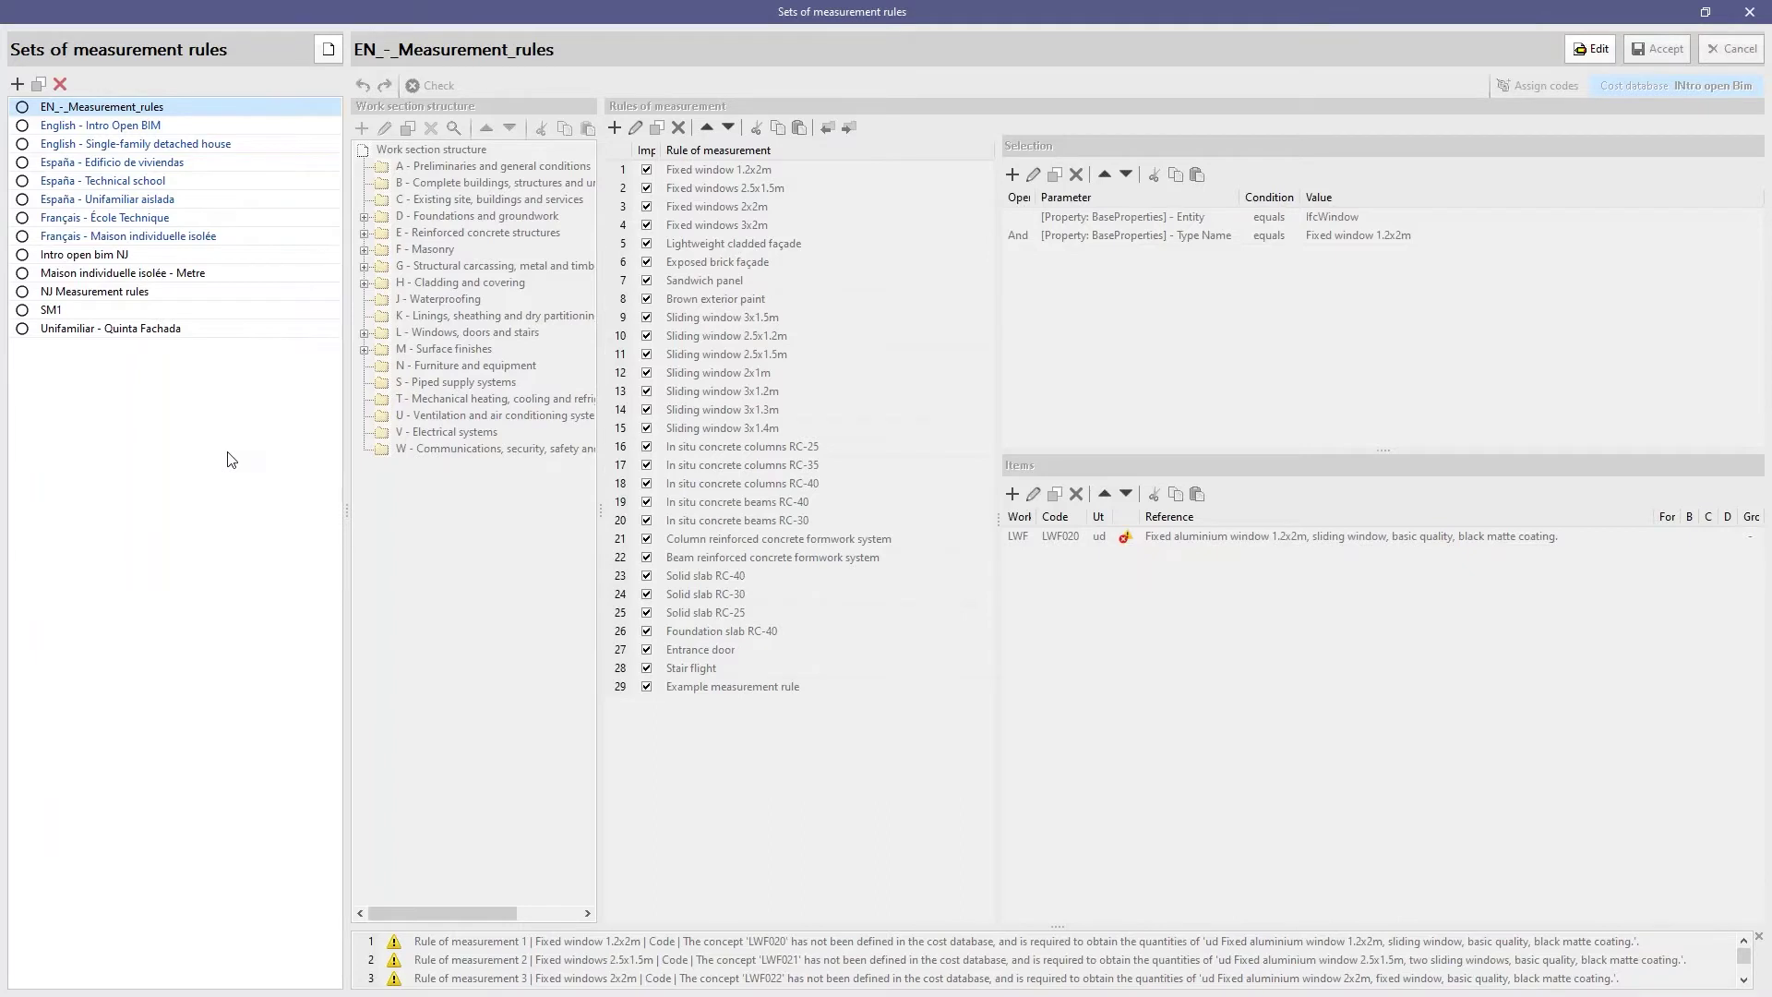
click(87, 257)
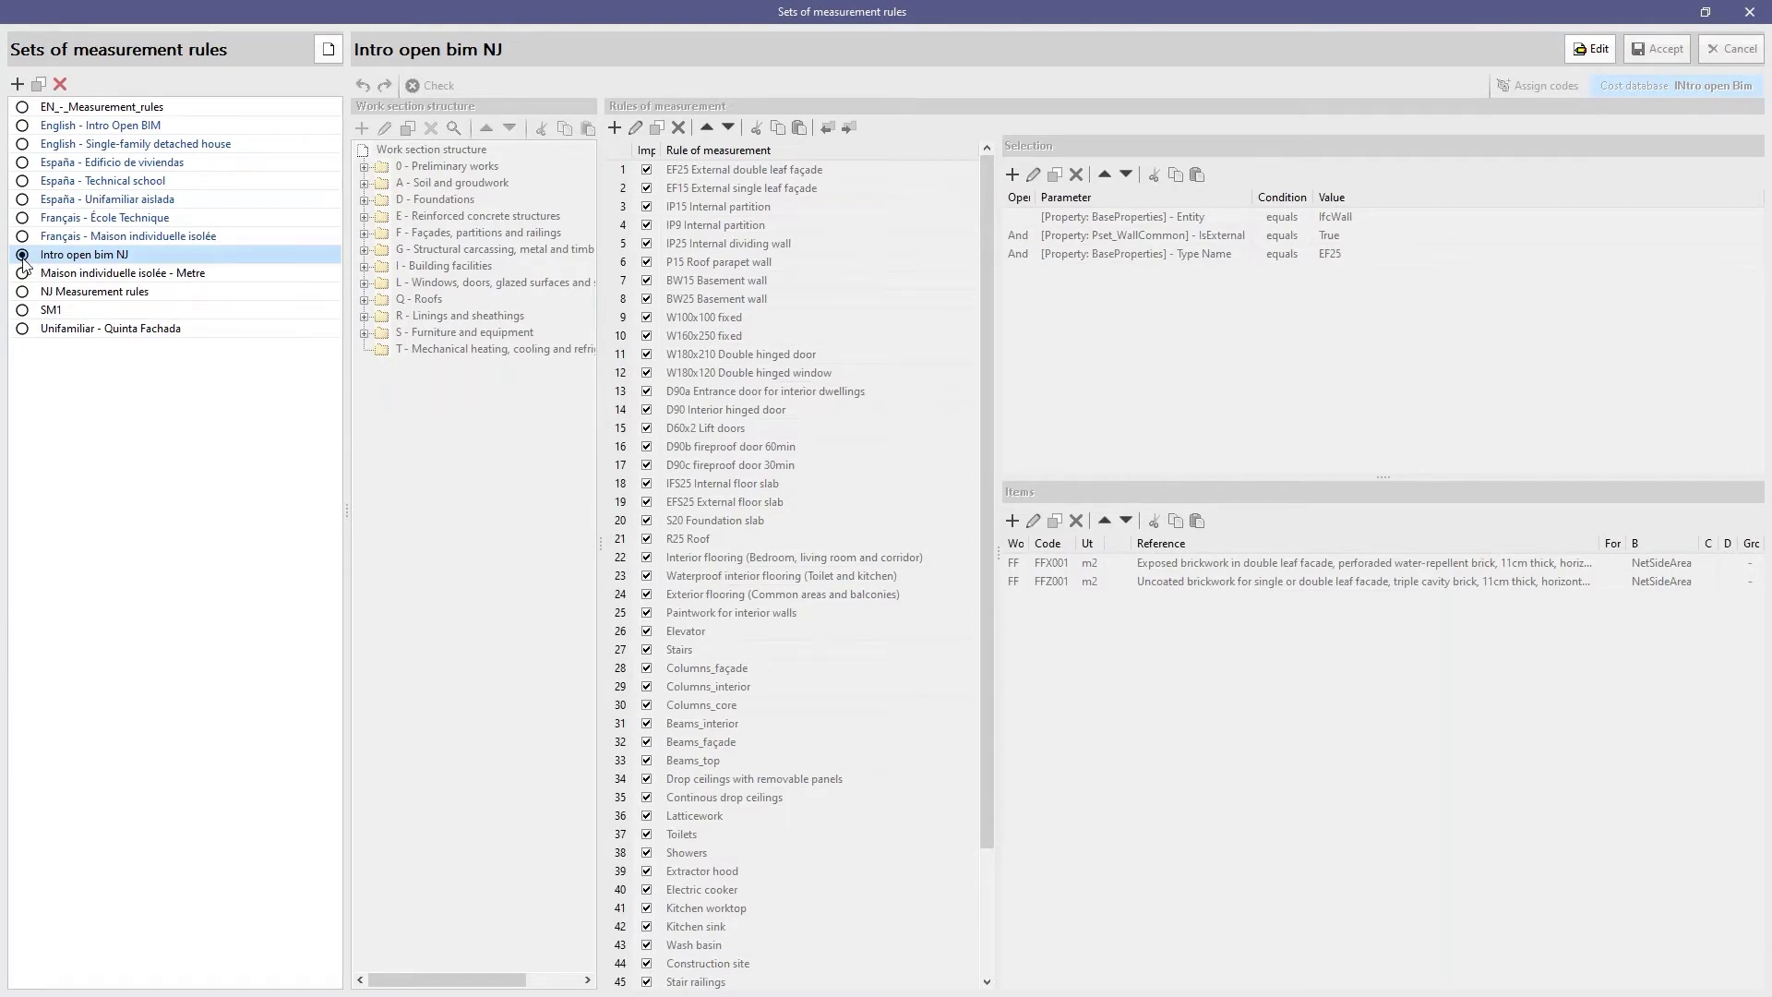
click(1602, 54)
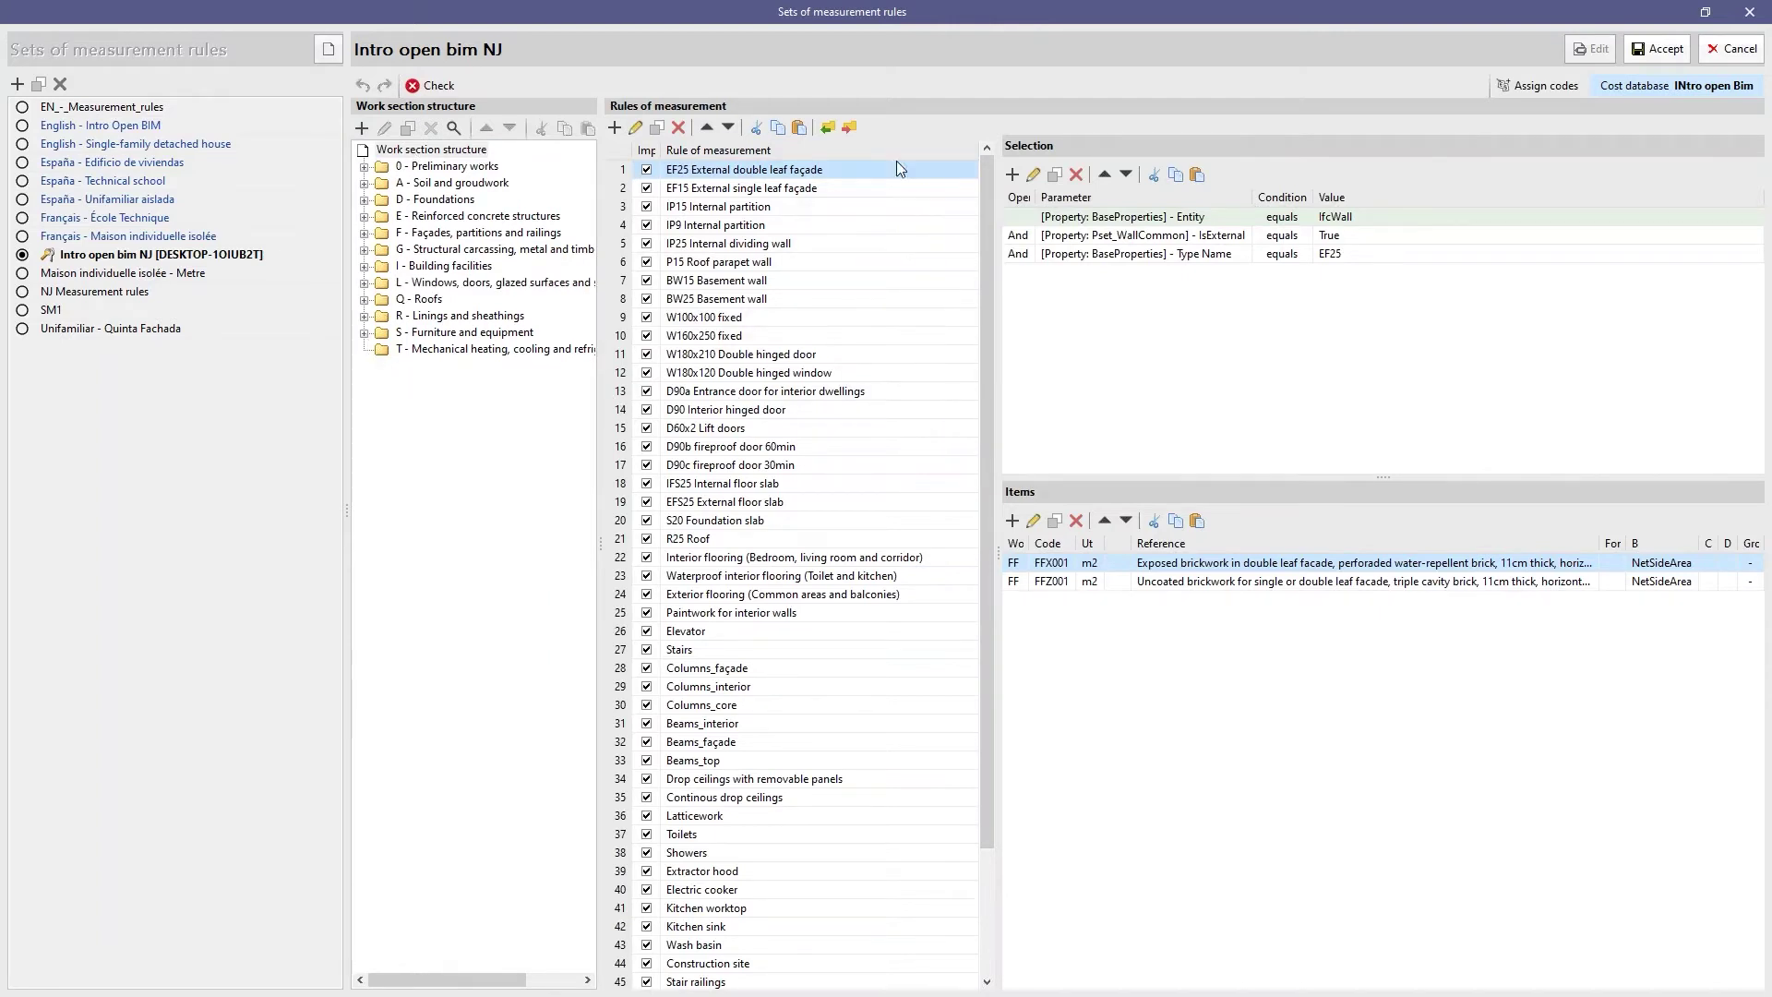
Check the new selection condition form and its logical operators for rule EF25 External double leaf façade, without adding a condition.
click(1013, 175)
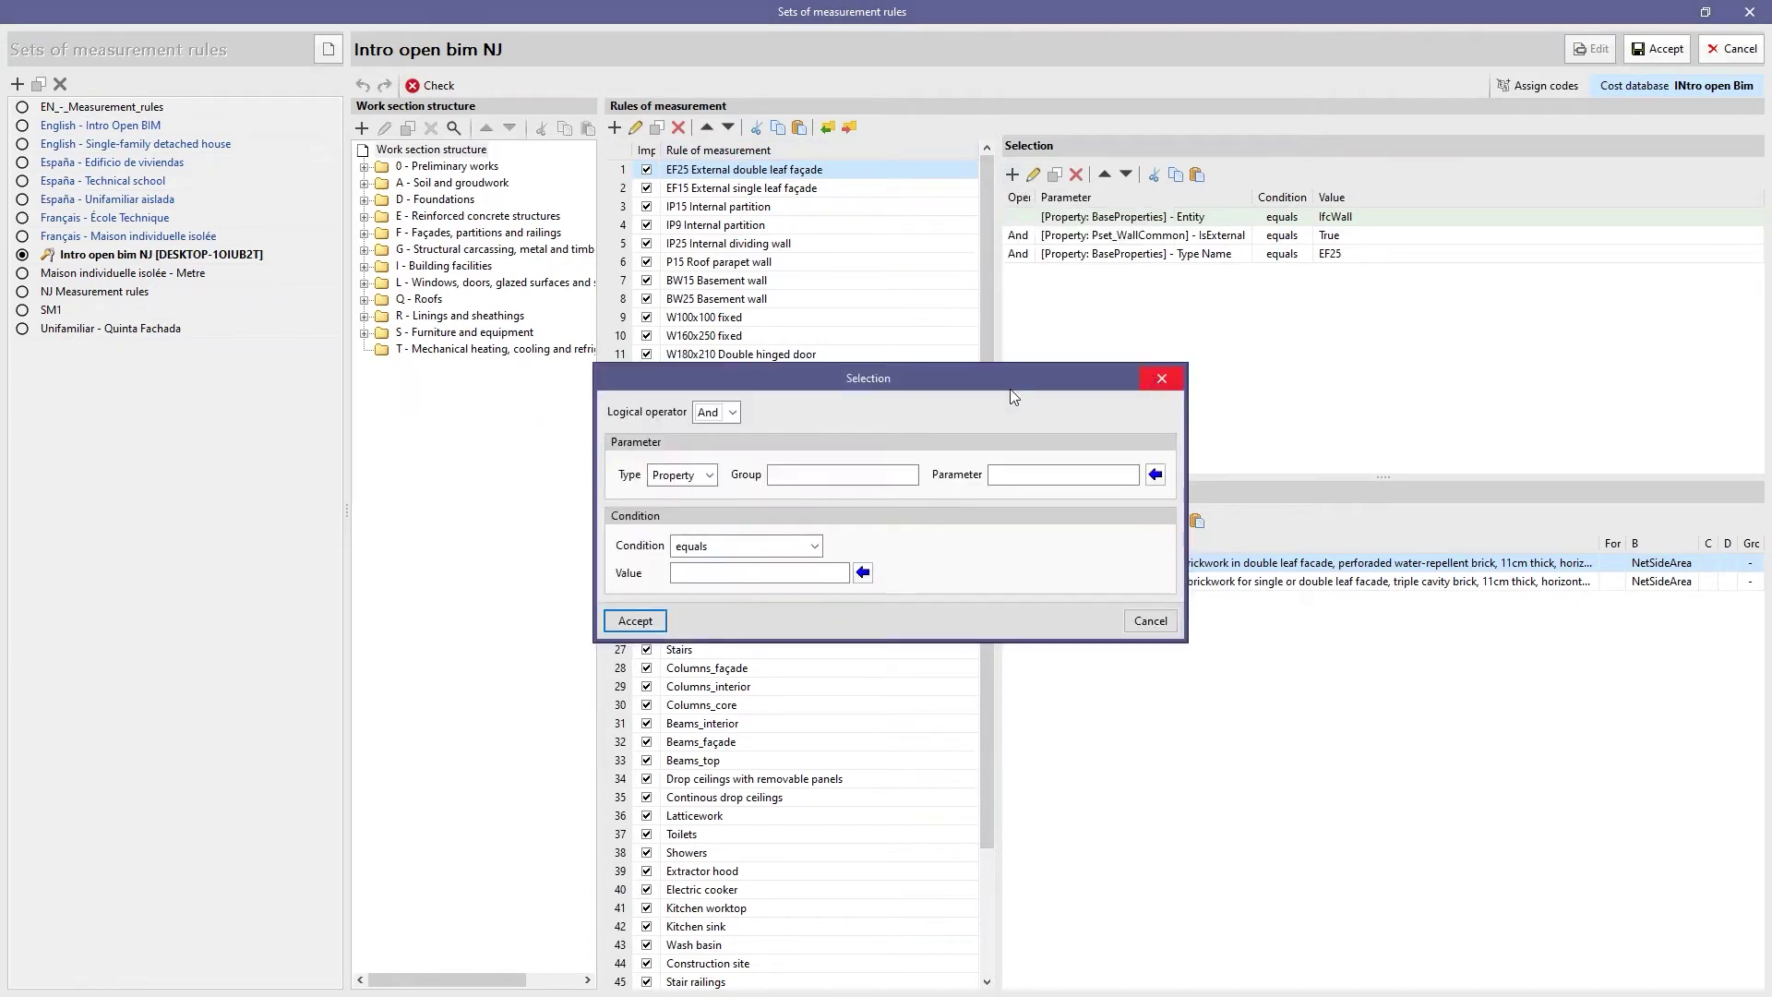
click(733, 412)
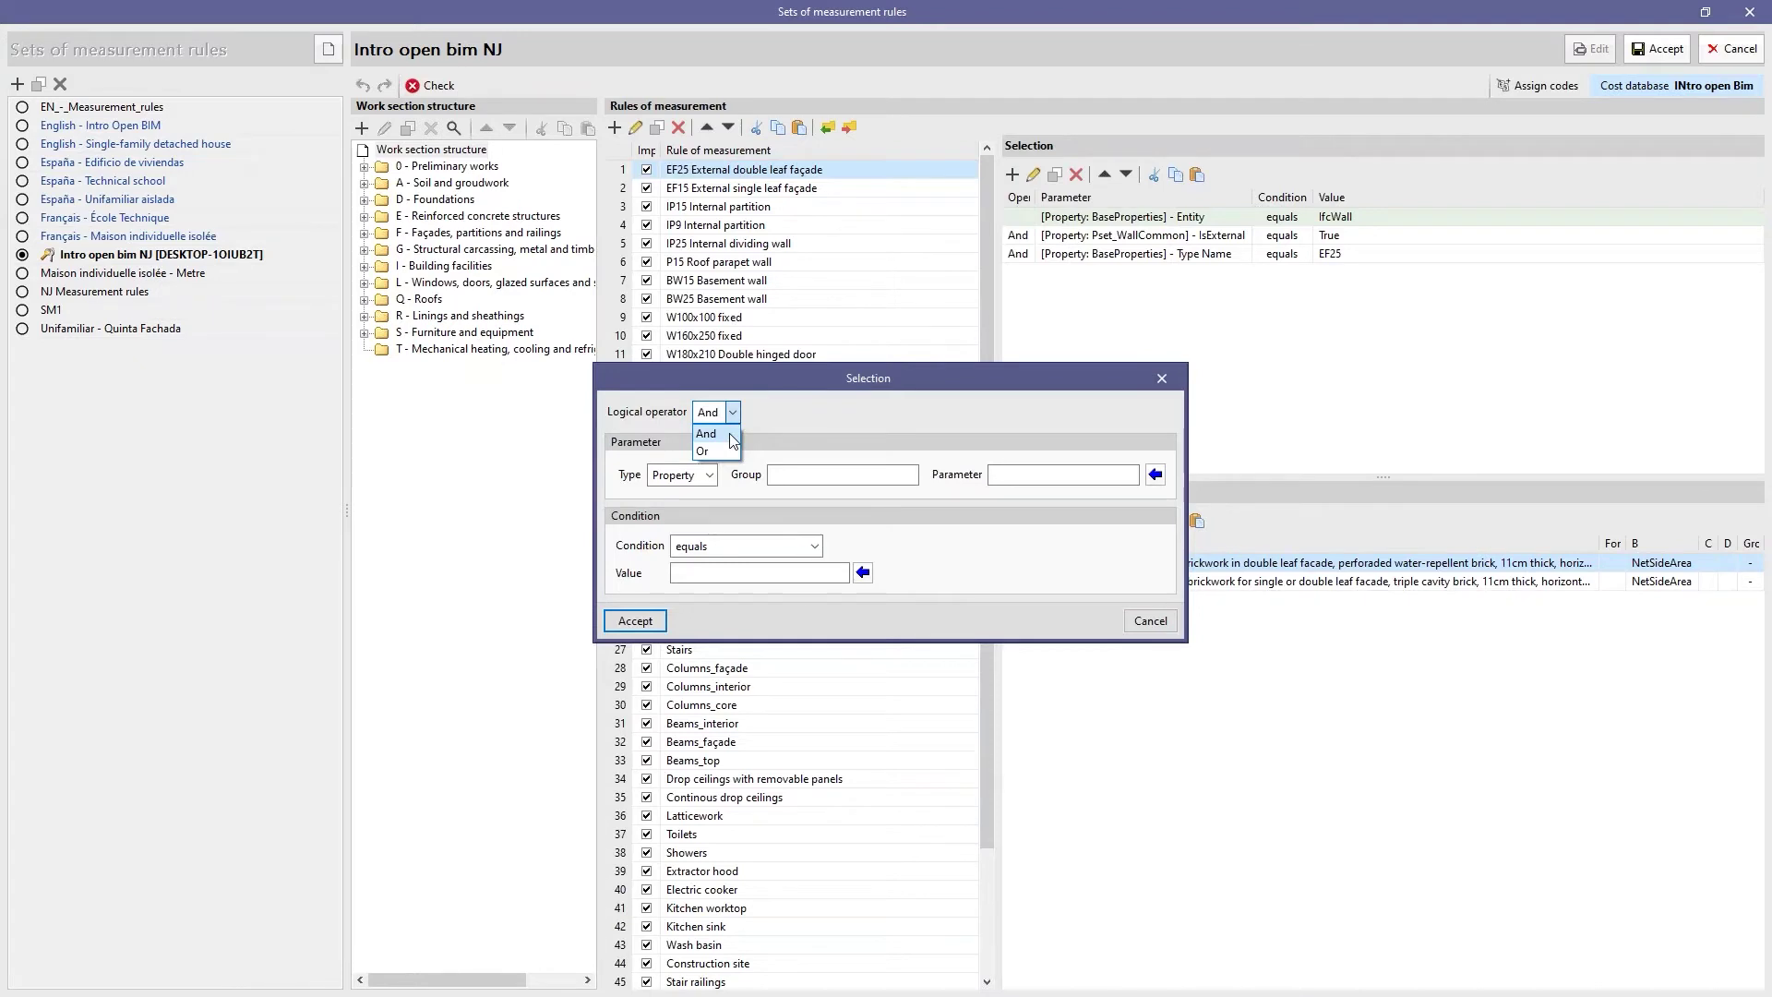
click(734, 438)
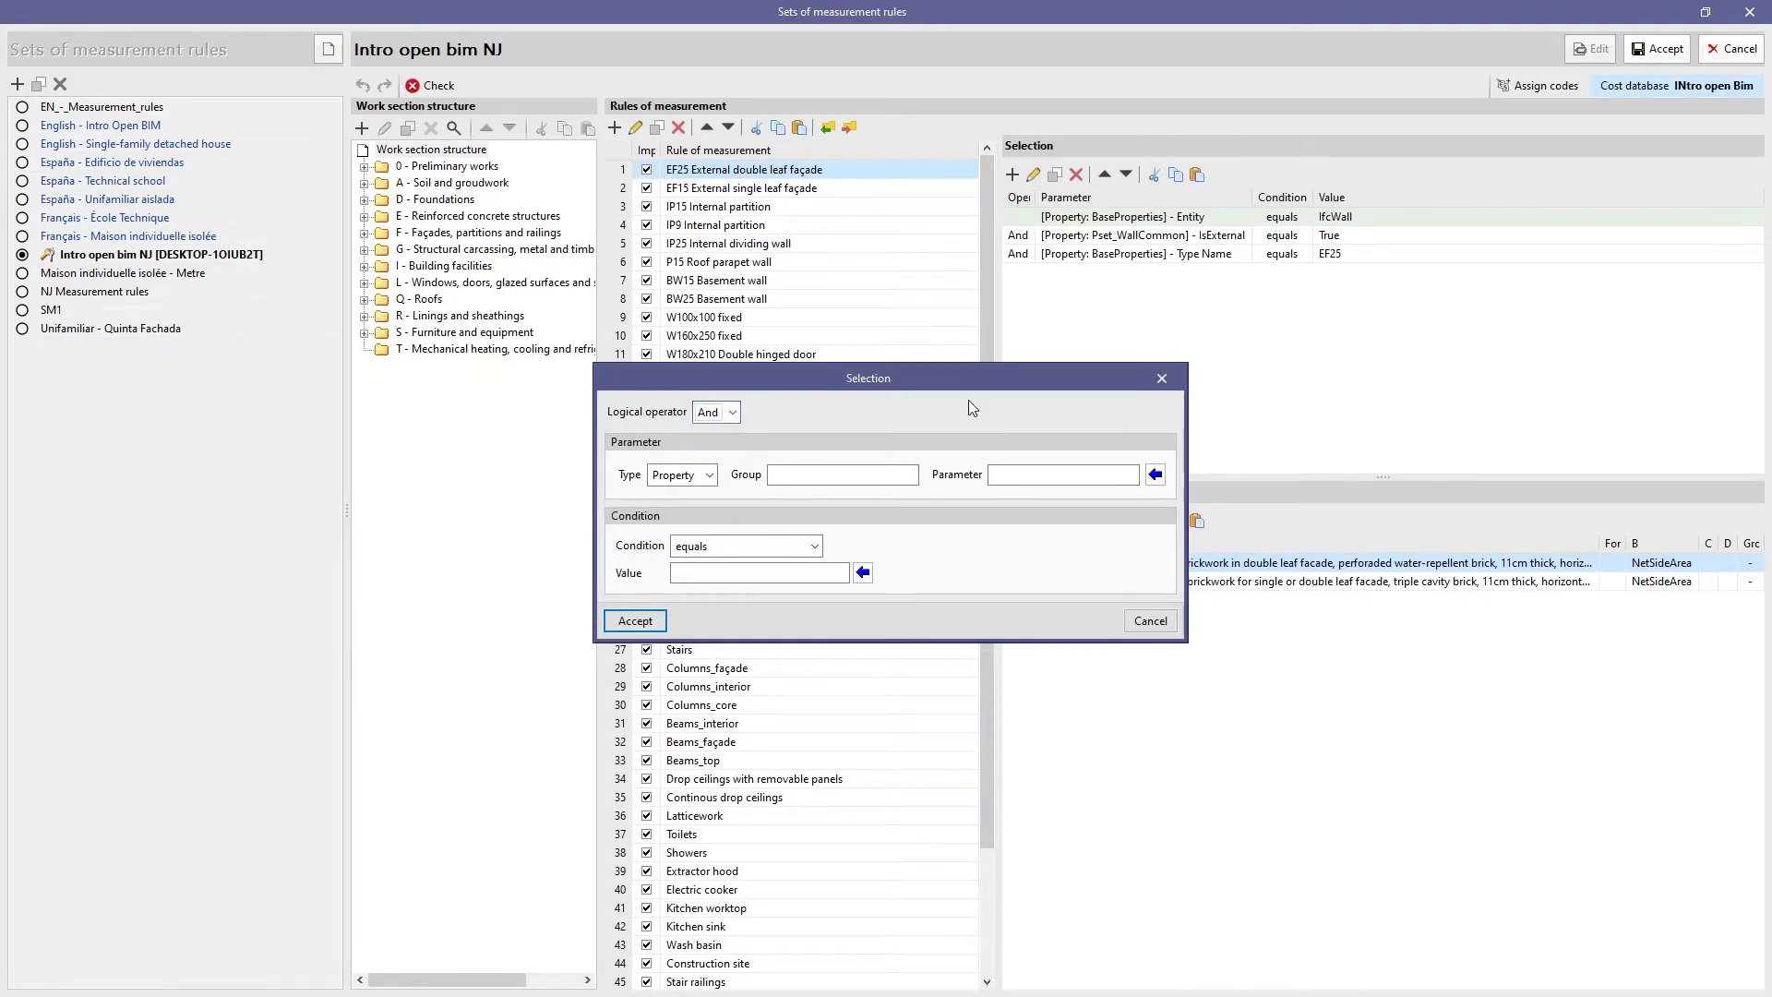
click(1154, 384)
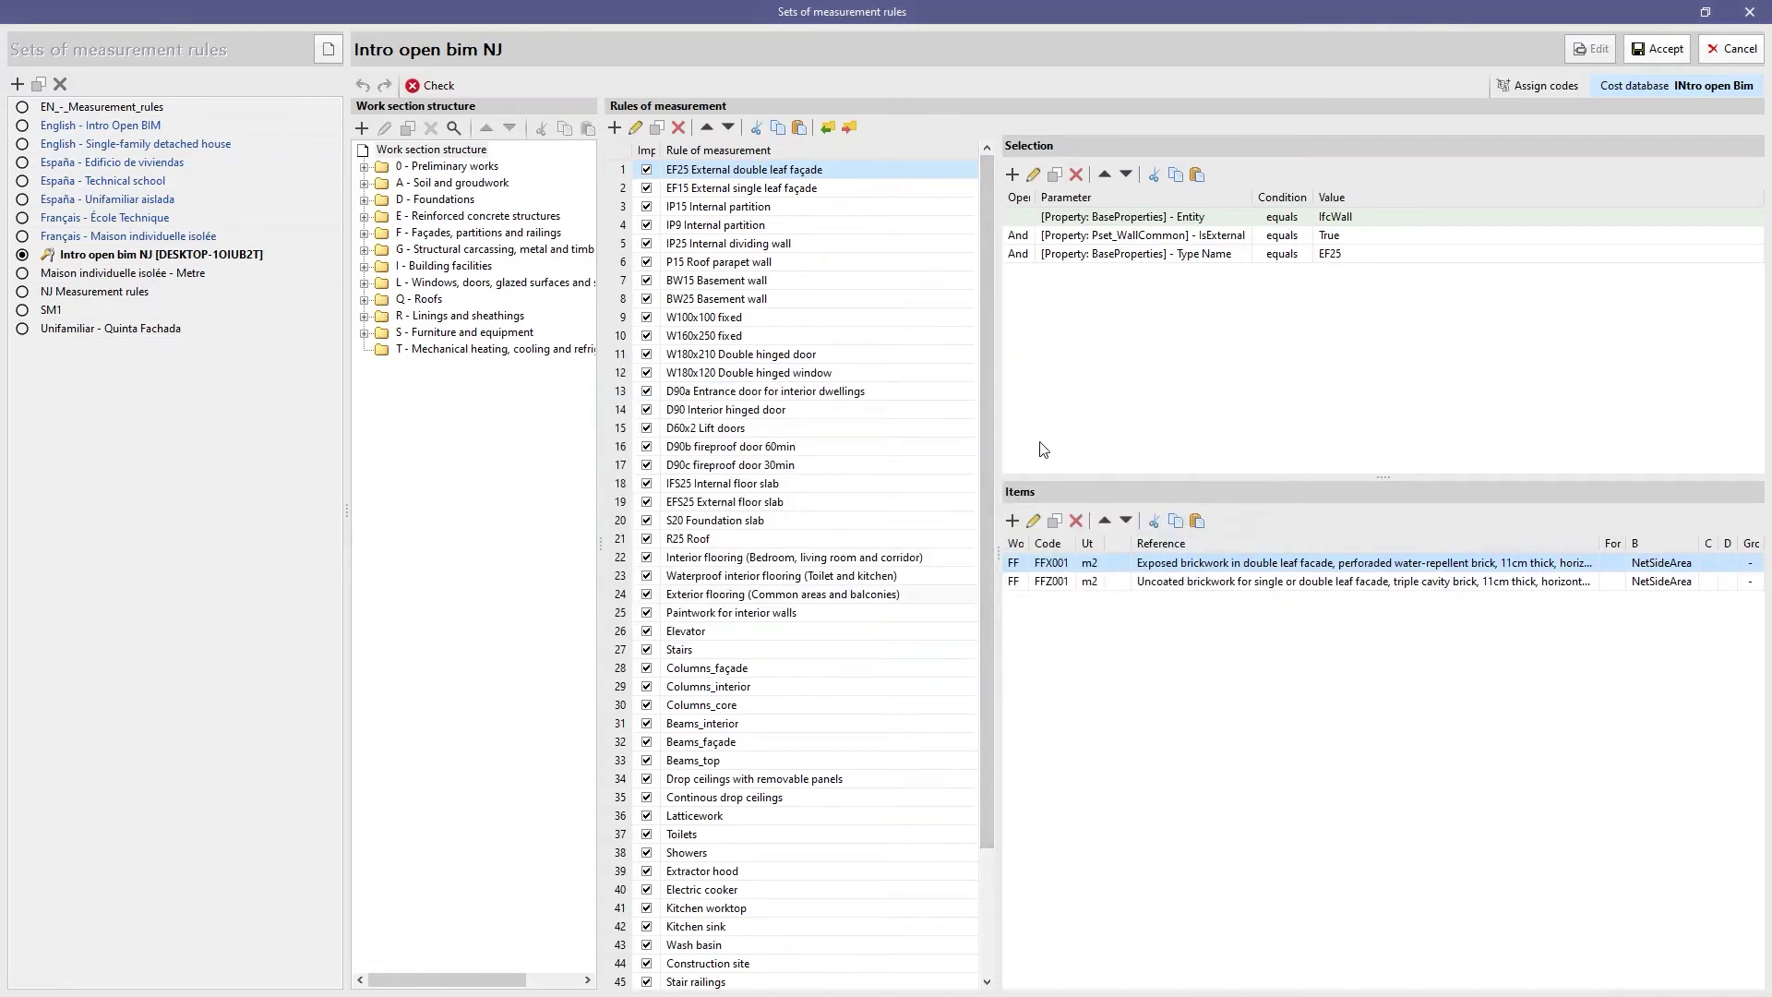
Show the cost database for assigning codes, view item FFQ001 under Non-structural masonry, and leave the measurement rules without saving changes.
click(1550, 90)
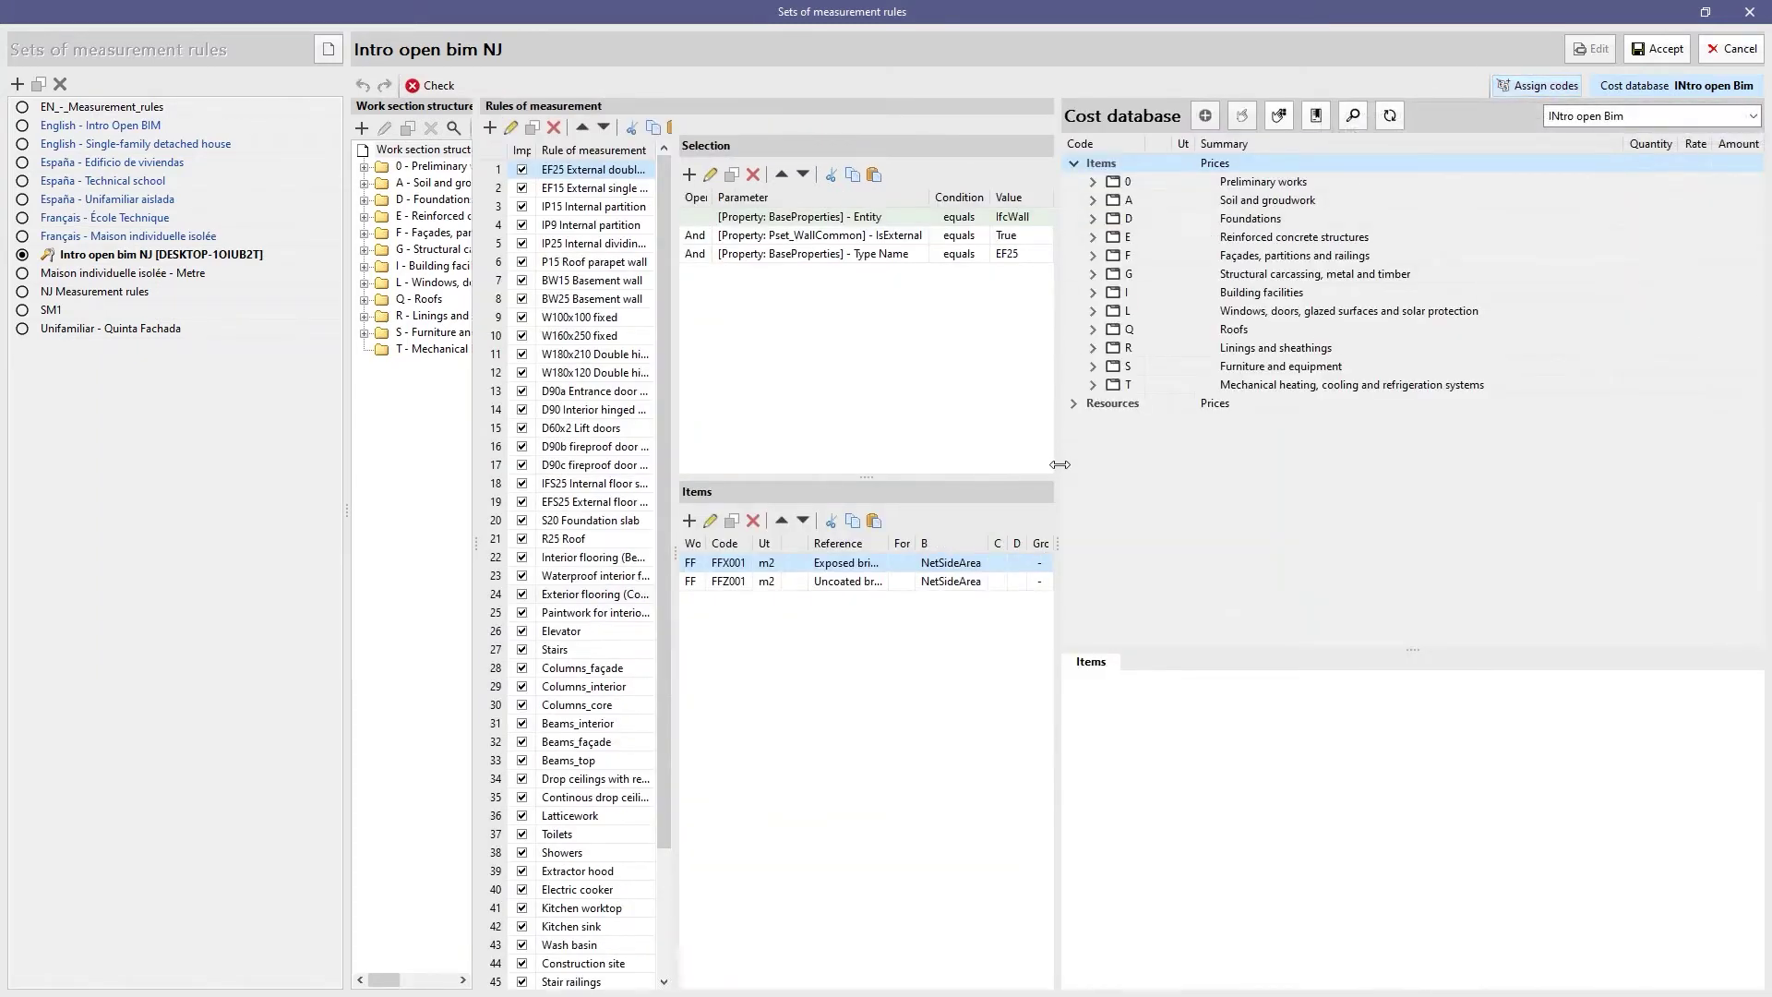
drag(1060, 464, 1024, 463)
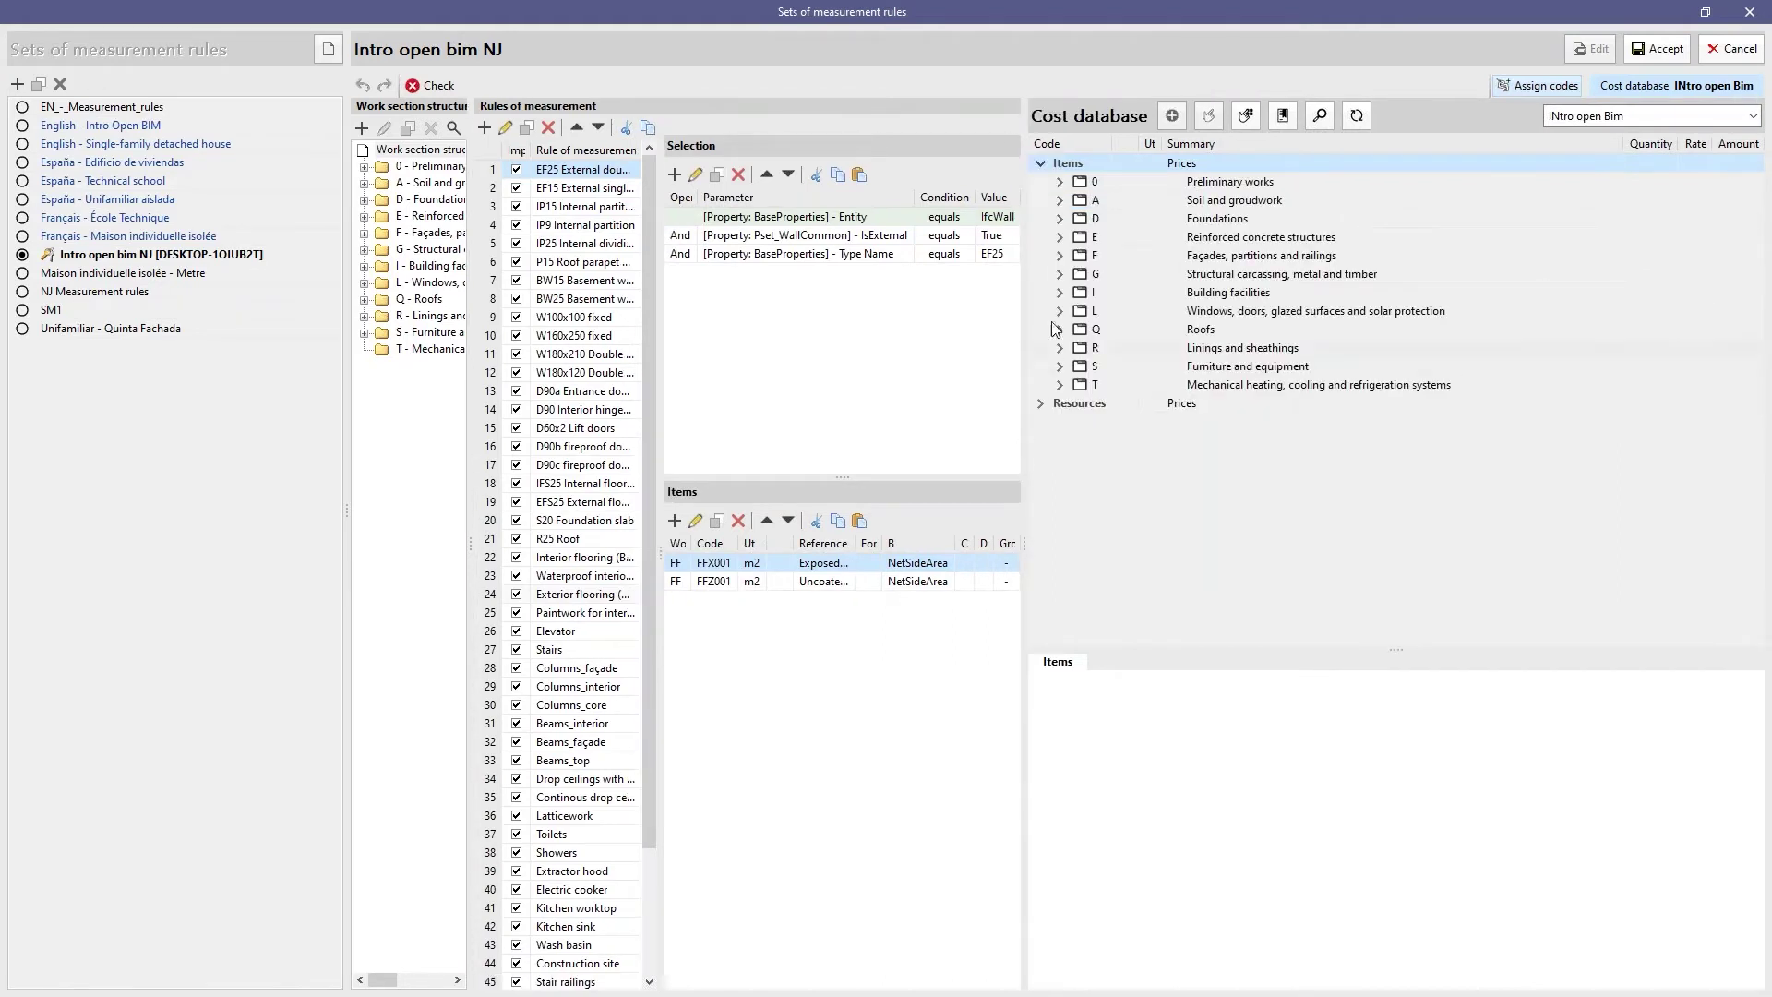
click(1060, 256)
click(1080, 274)
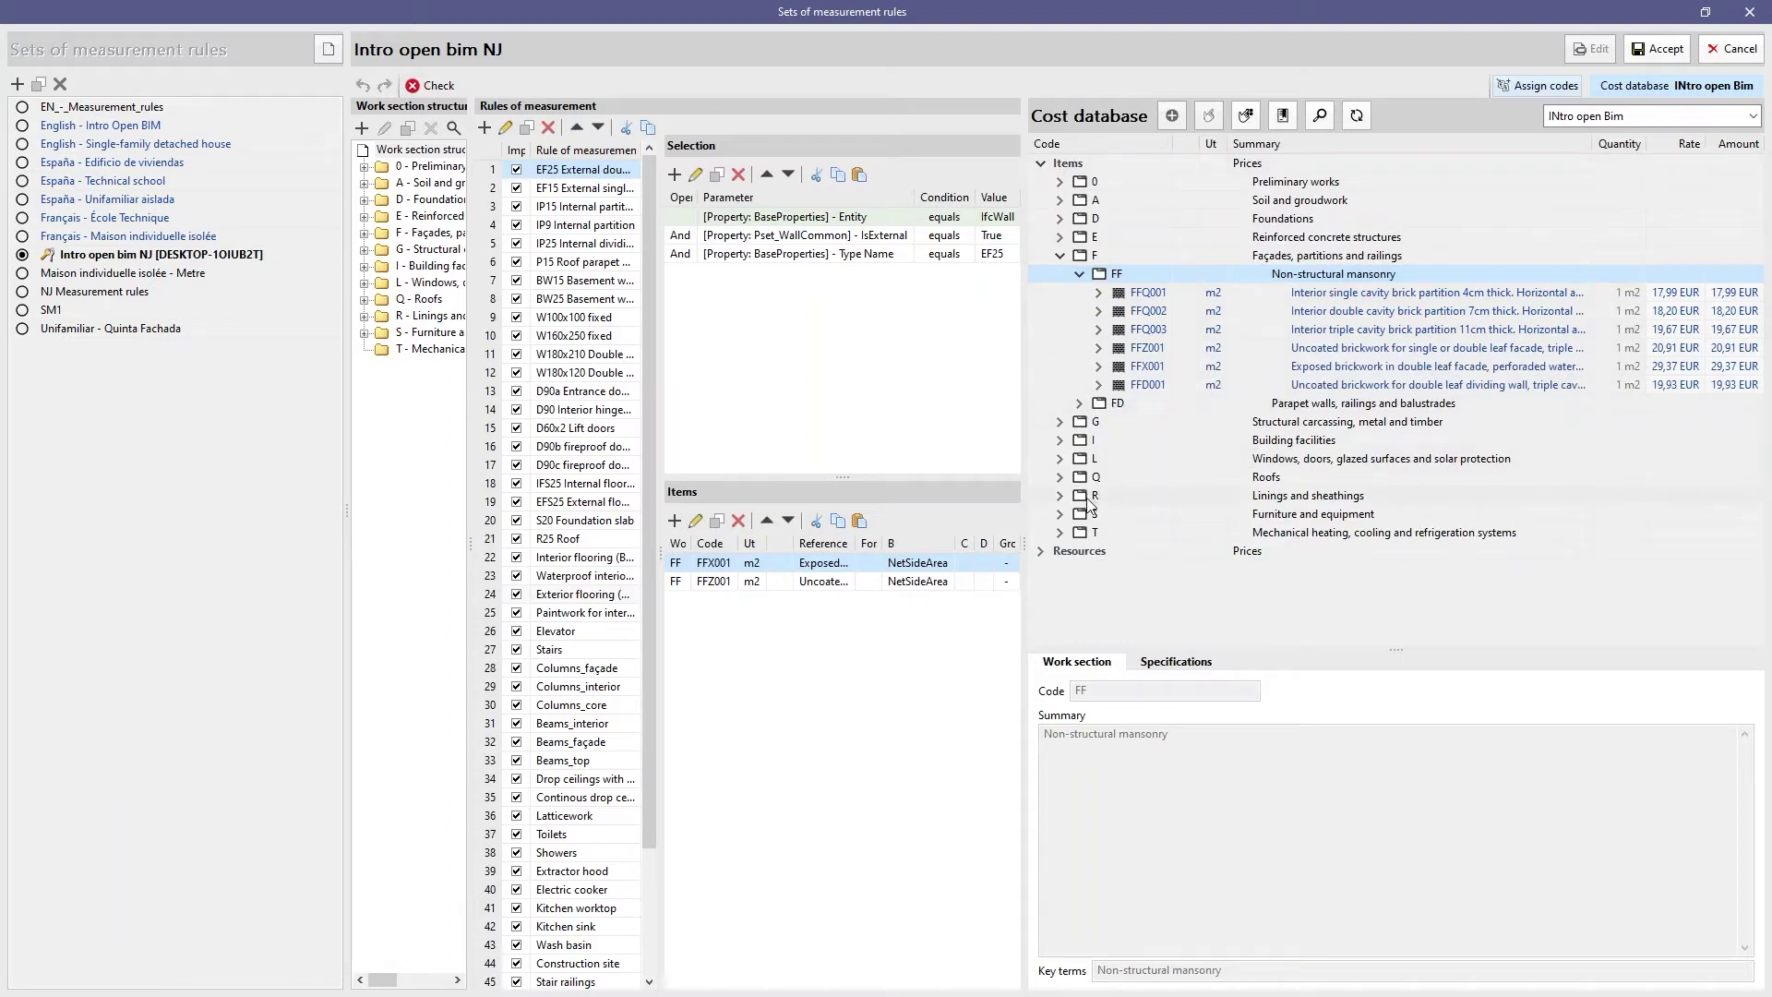
click(1144, 300)
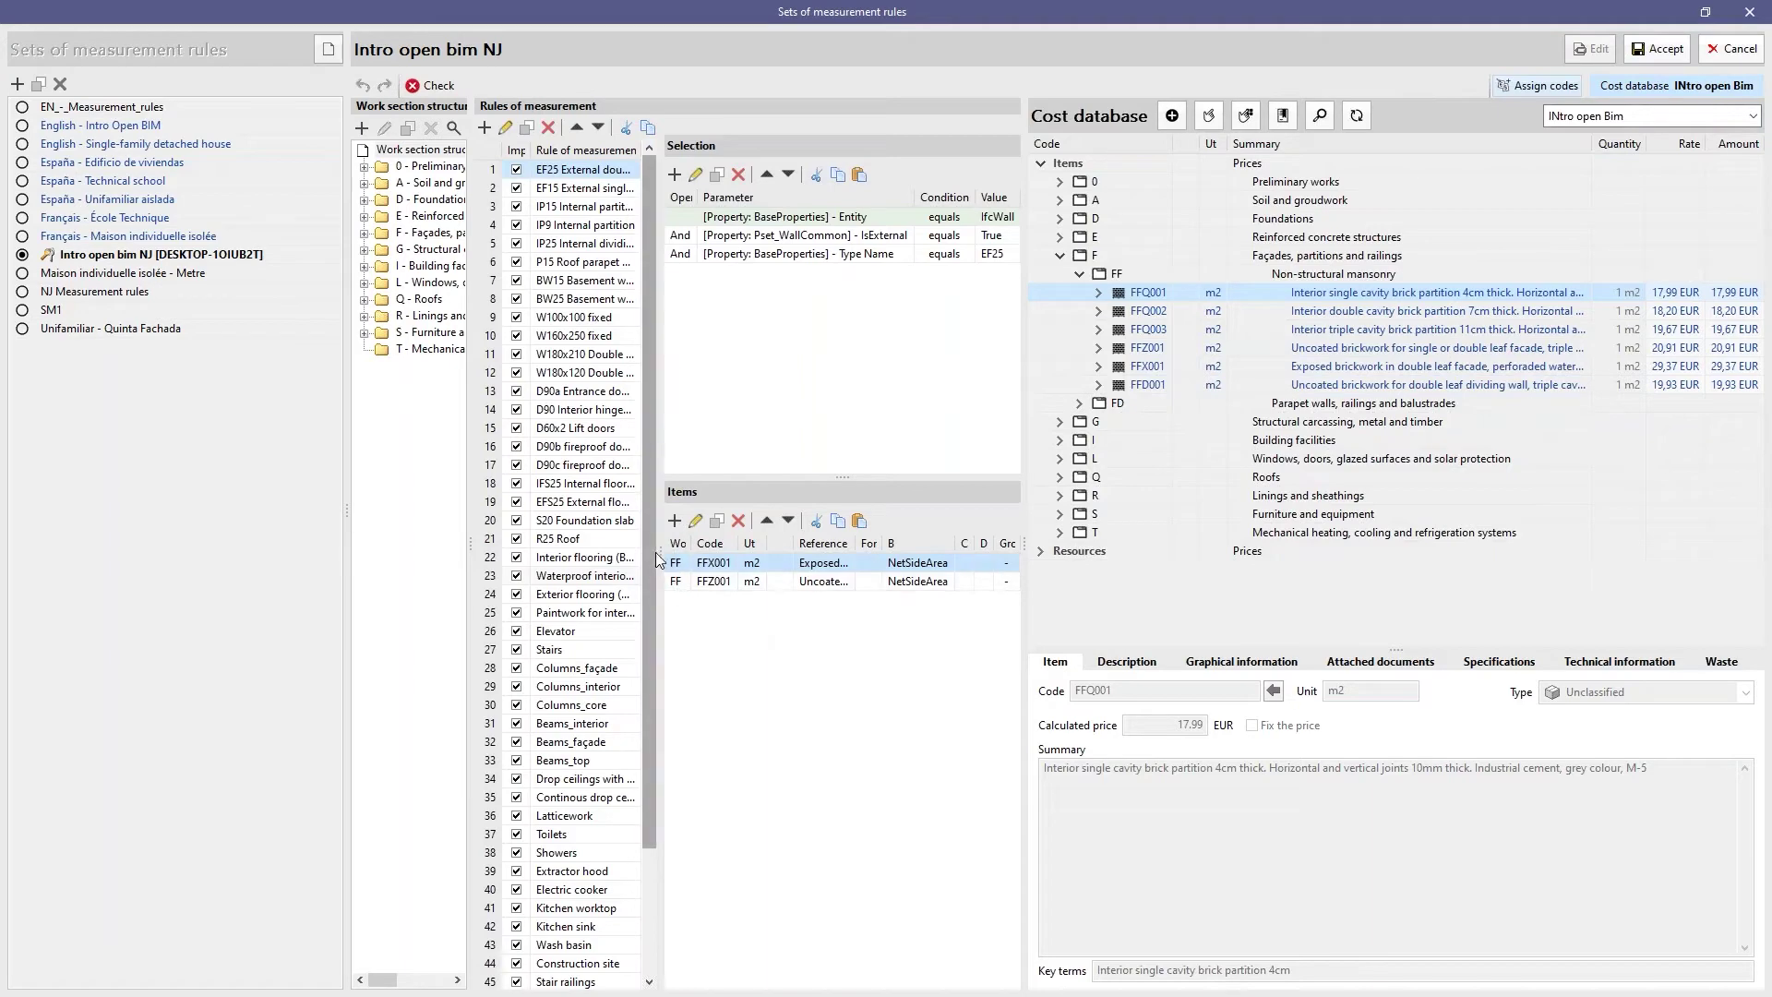
click(1714, 57)
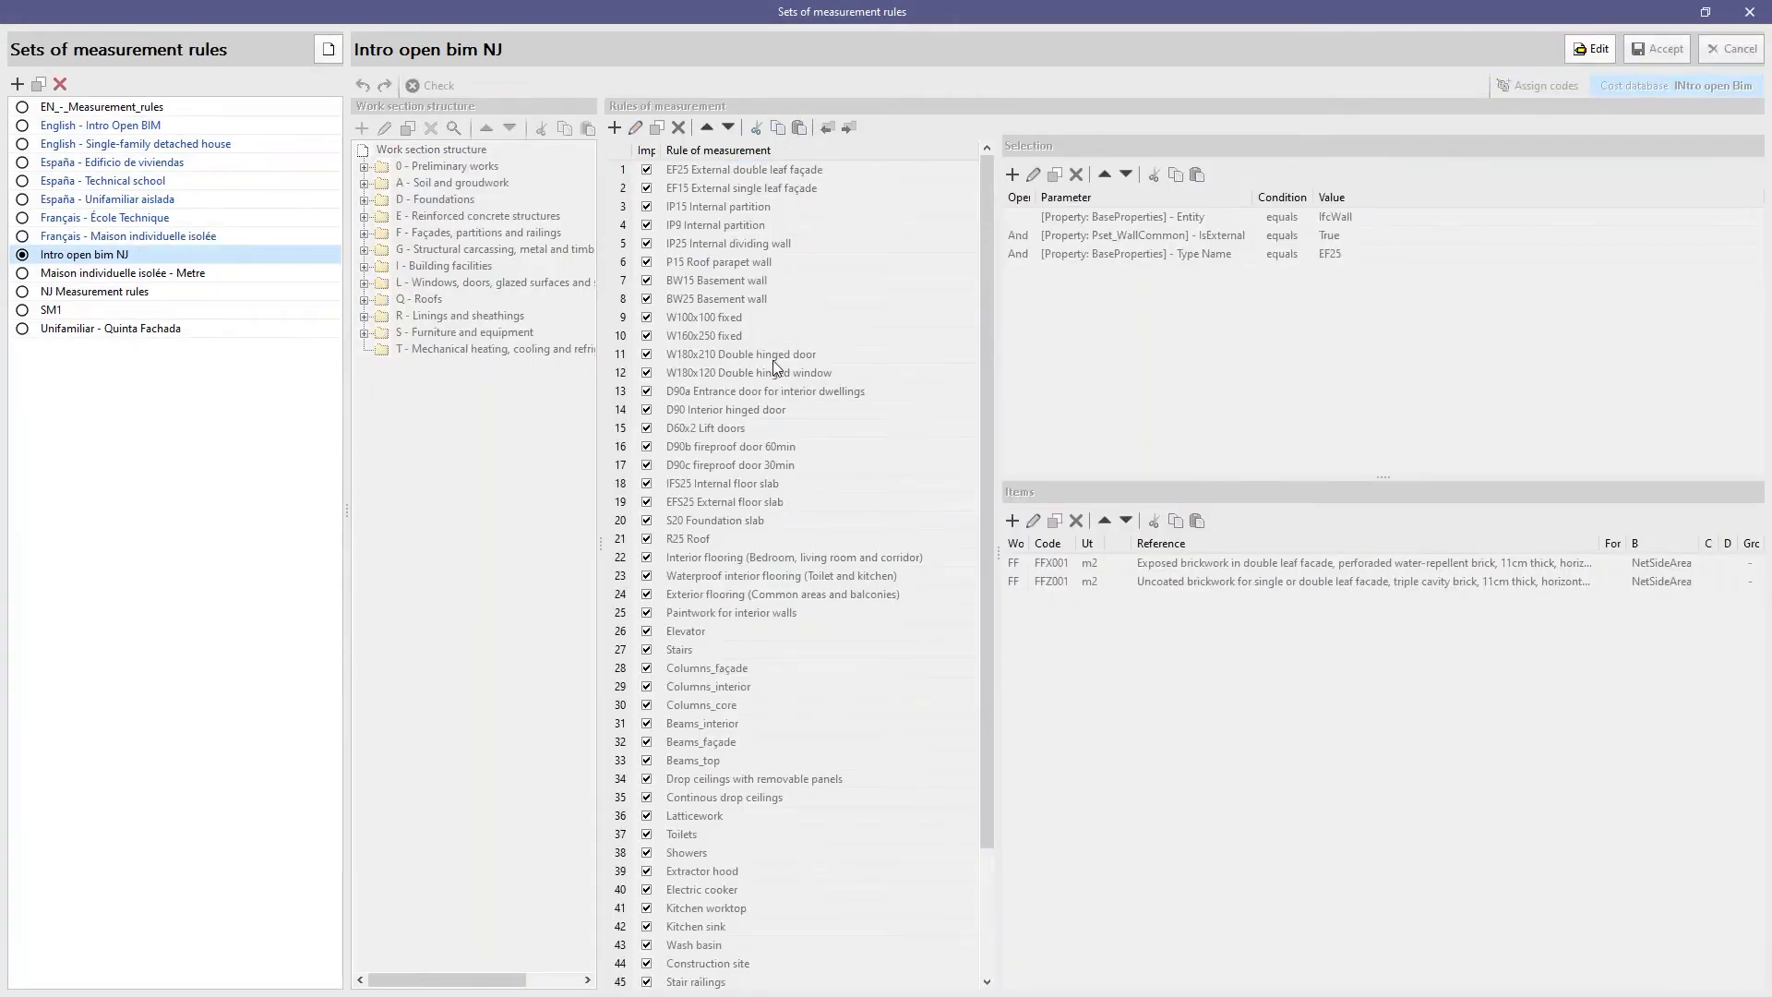
click(1747, 15)
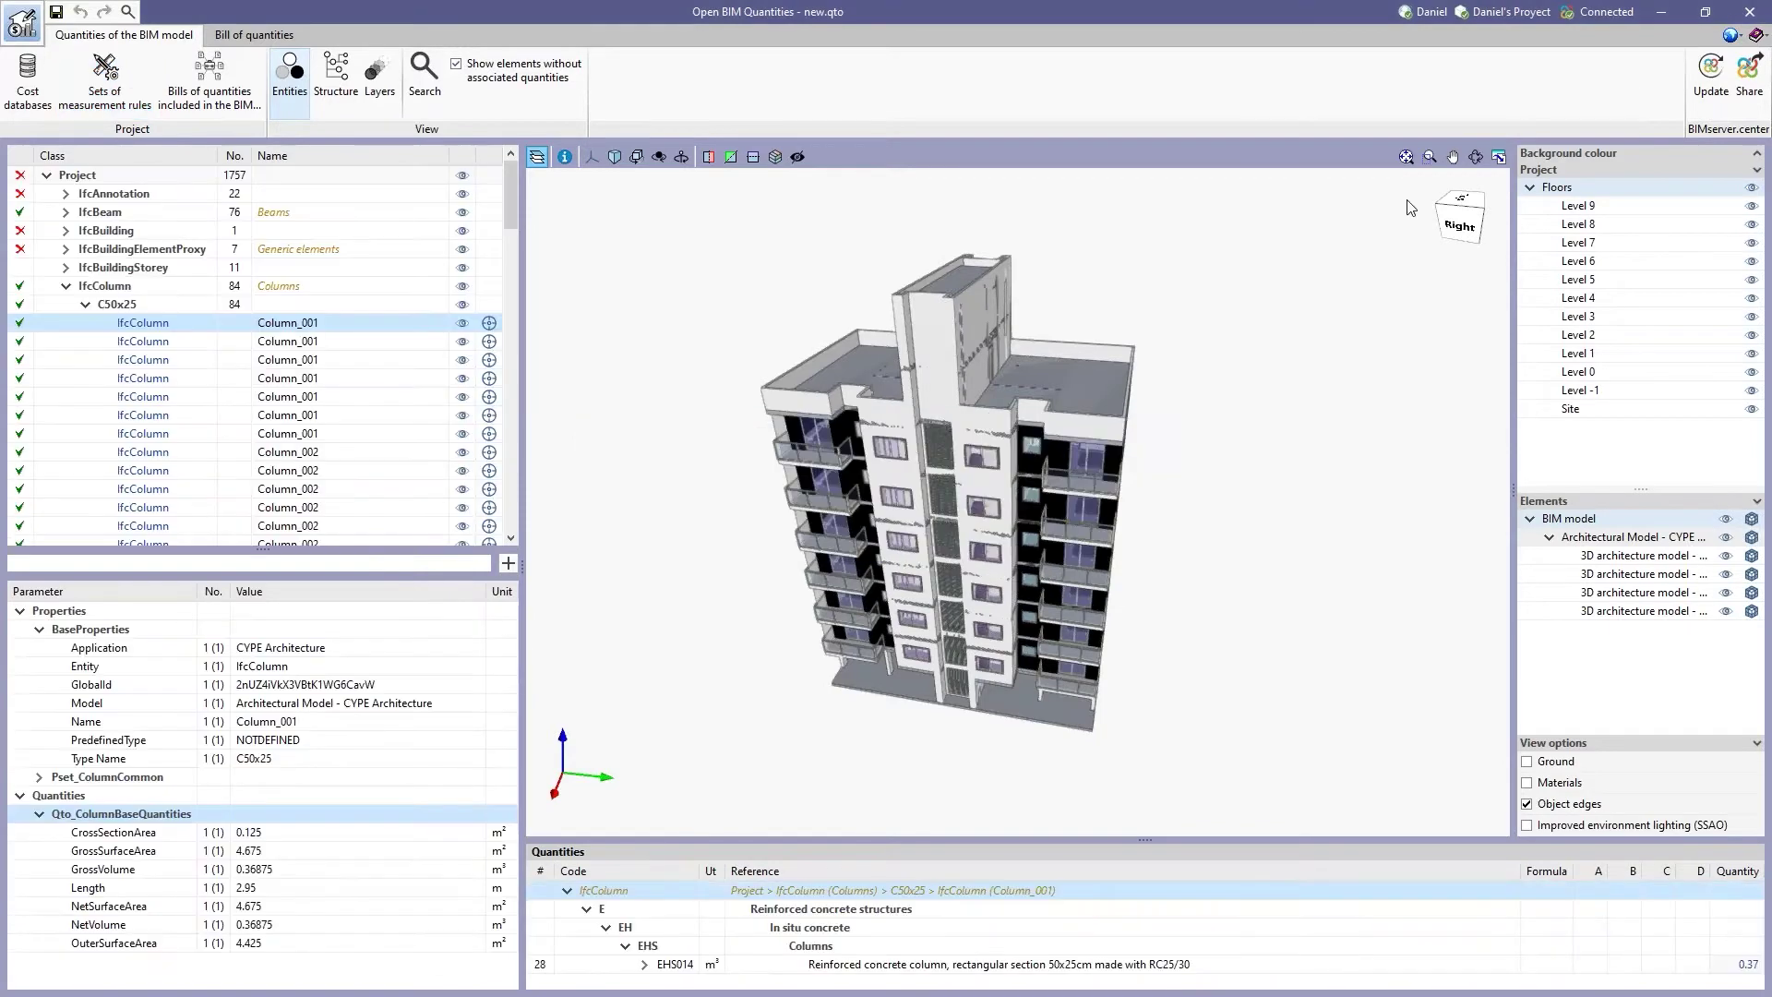
Check the quantities assigned to the C50x25 column group and to individual Column_001 elements, then collapse the IfcColumn class.
click(84, 306)
click(63, 289)
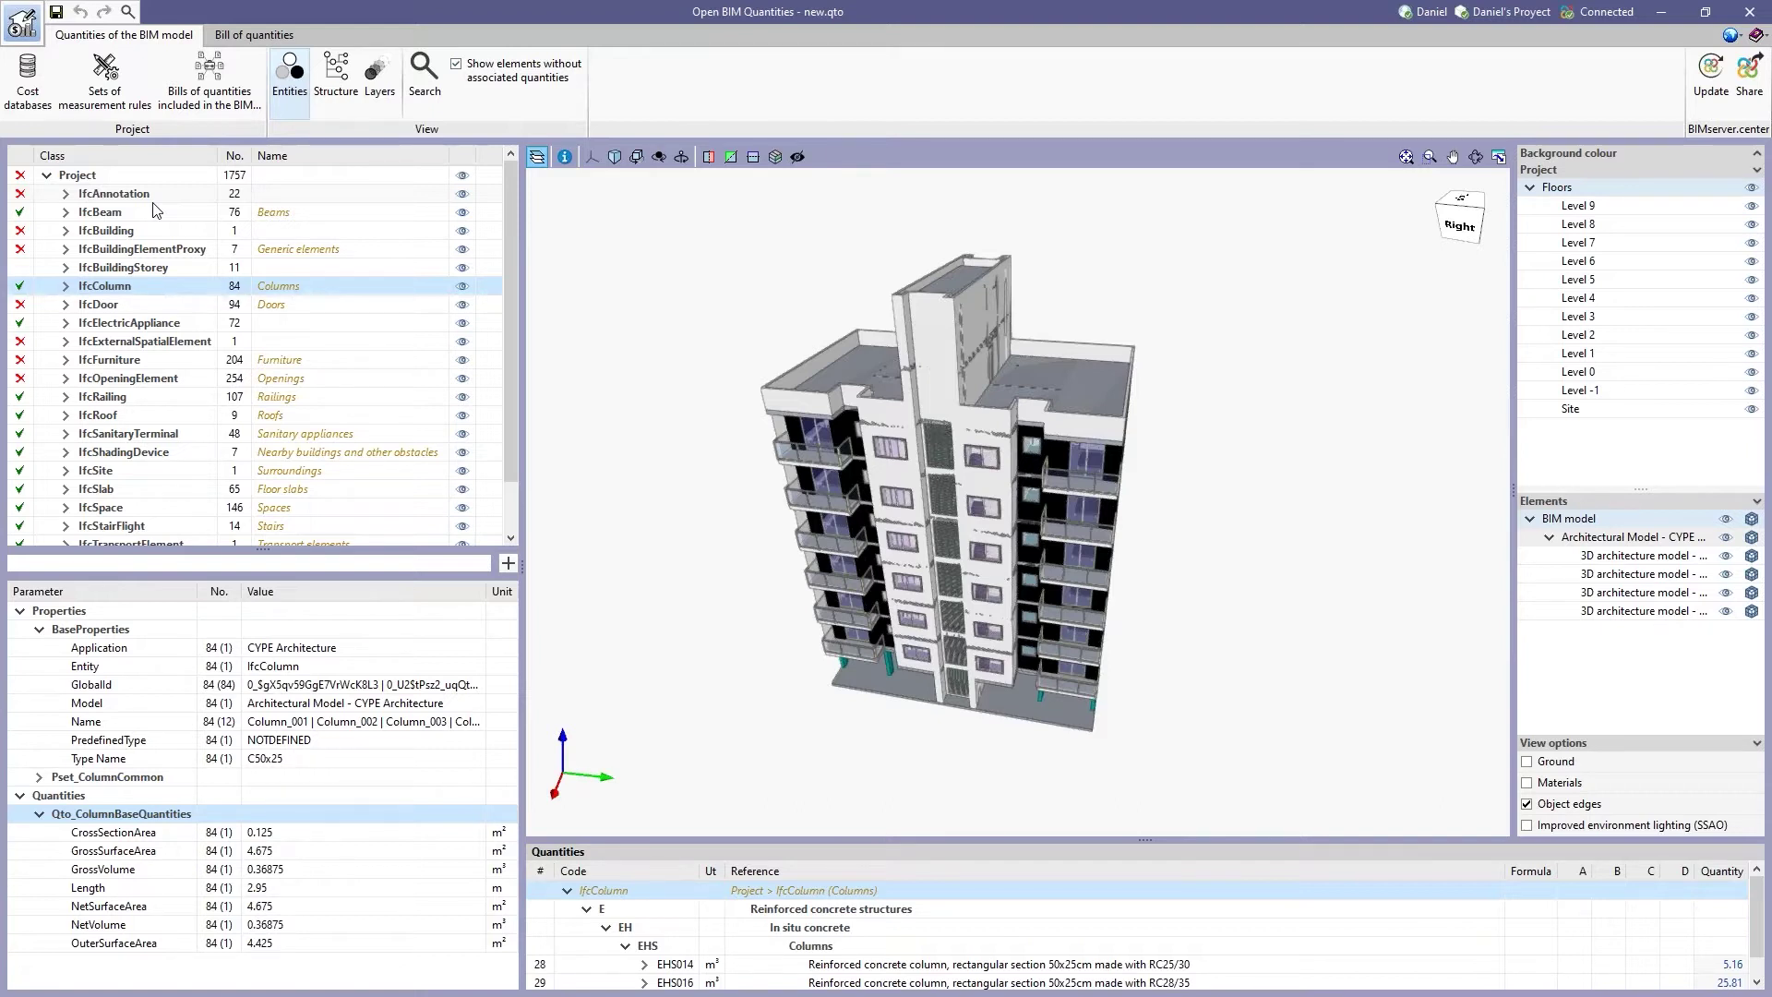
click(65, 286)
click(85, 305)
scroll(83, 312, down, 2)
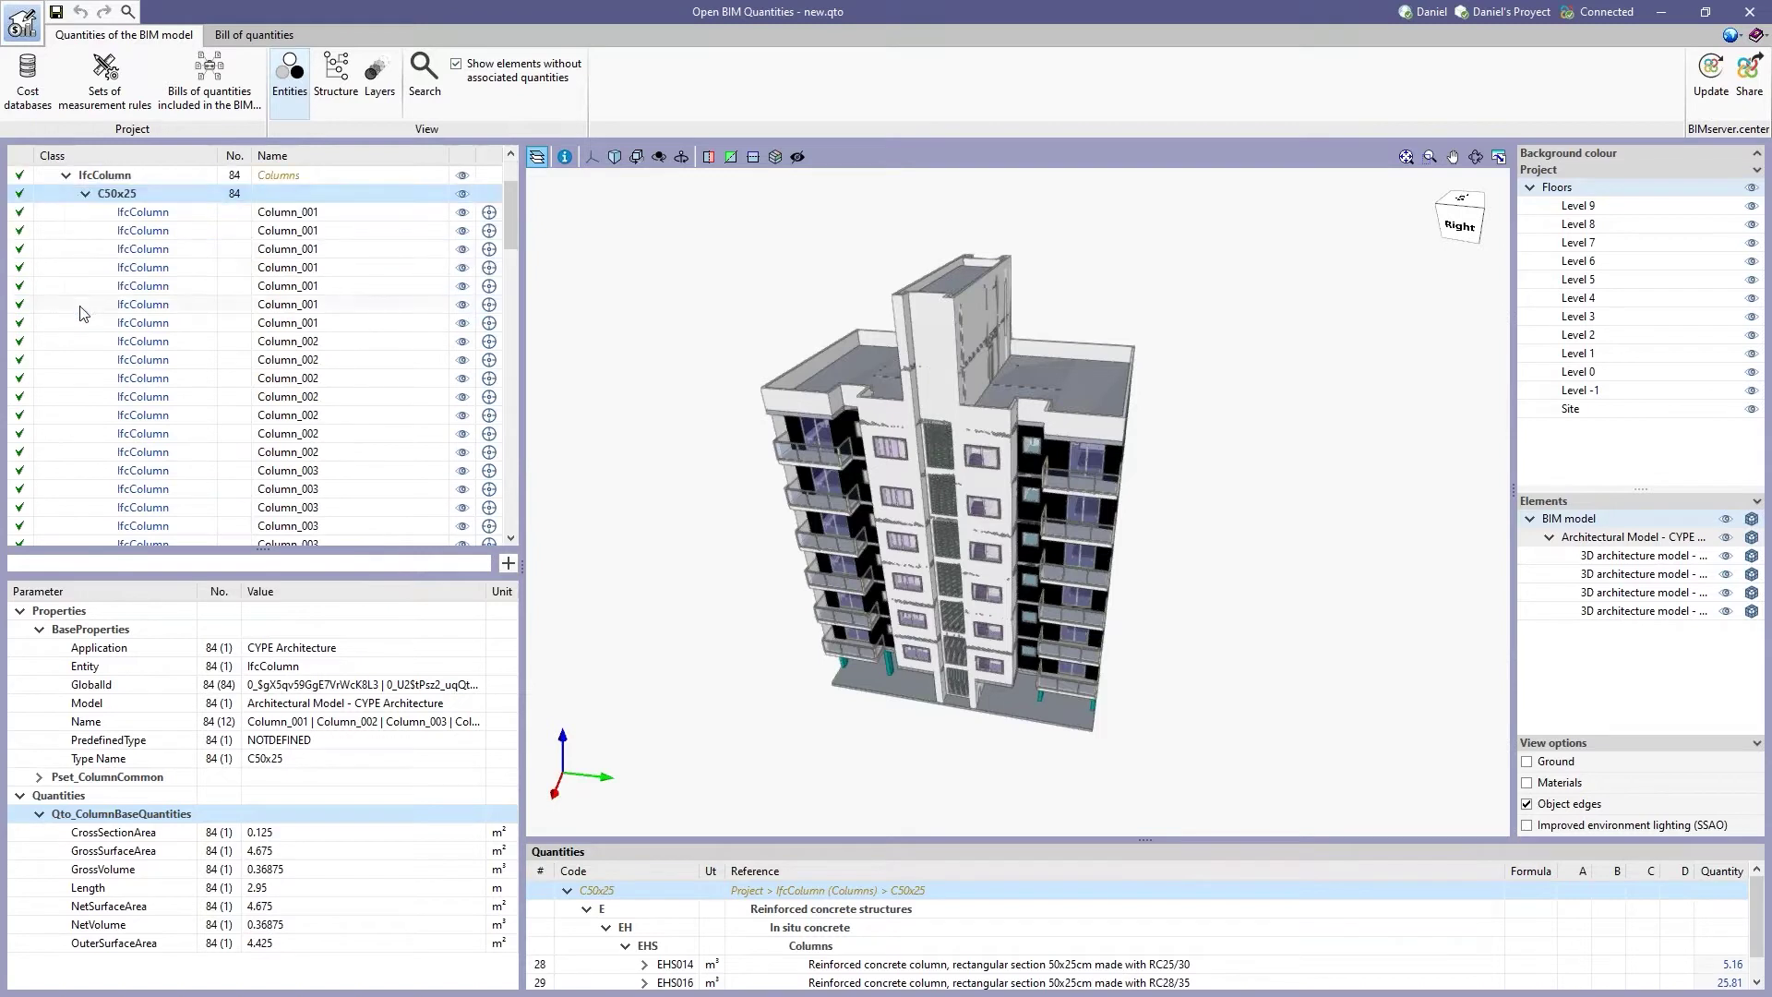
click(104, 249)
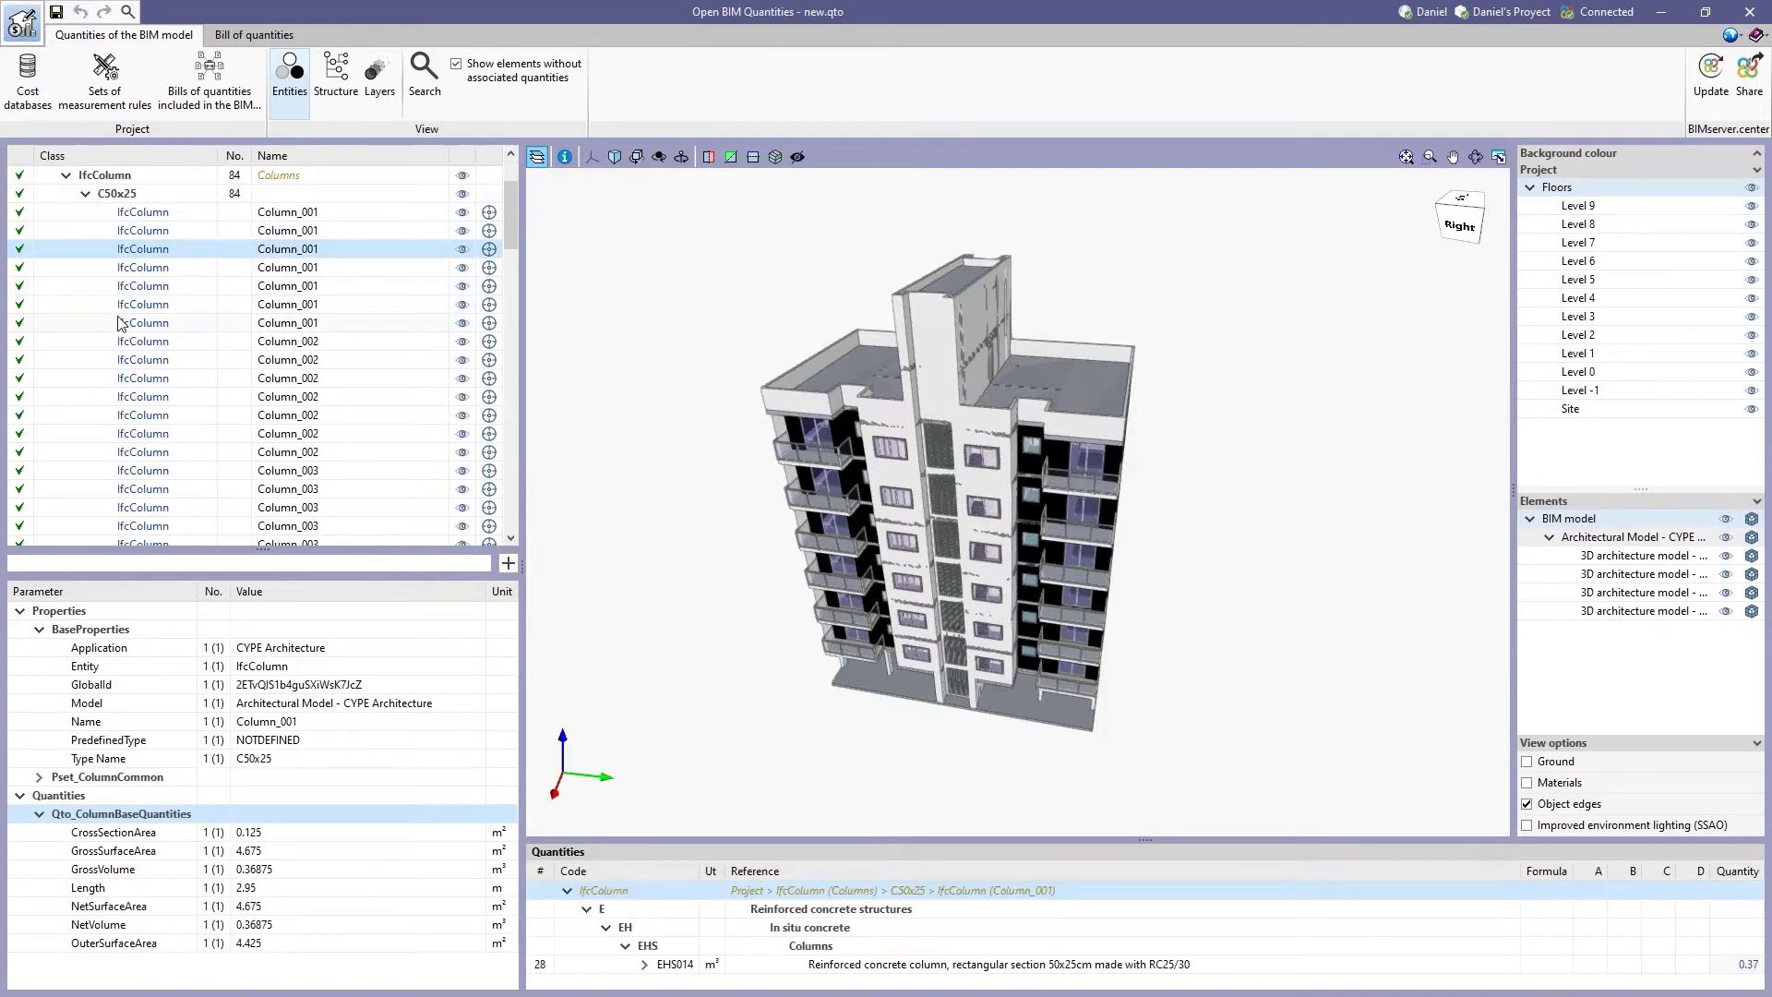
click(121, 323)
scroll(124, 327, down, 6)
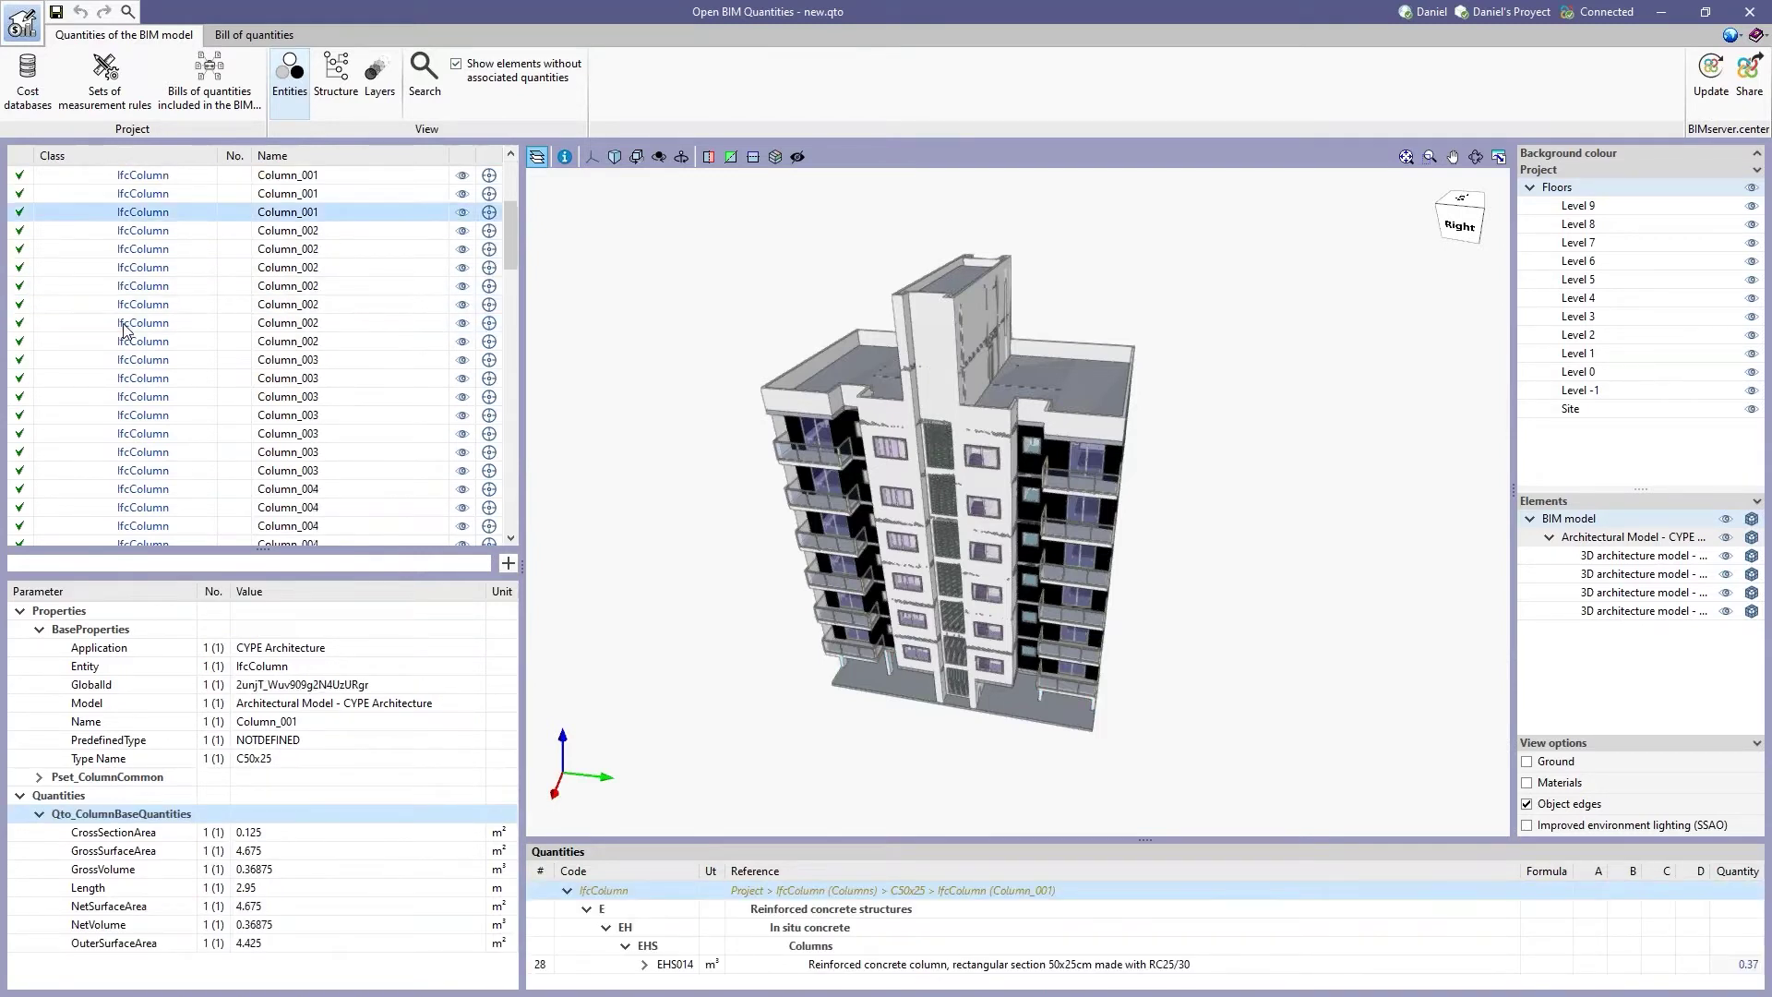
scroll(124, 328, up, 8)
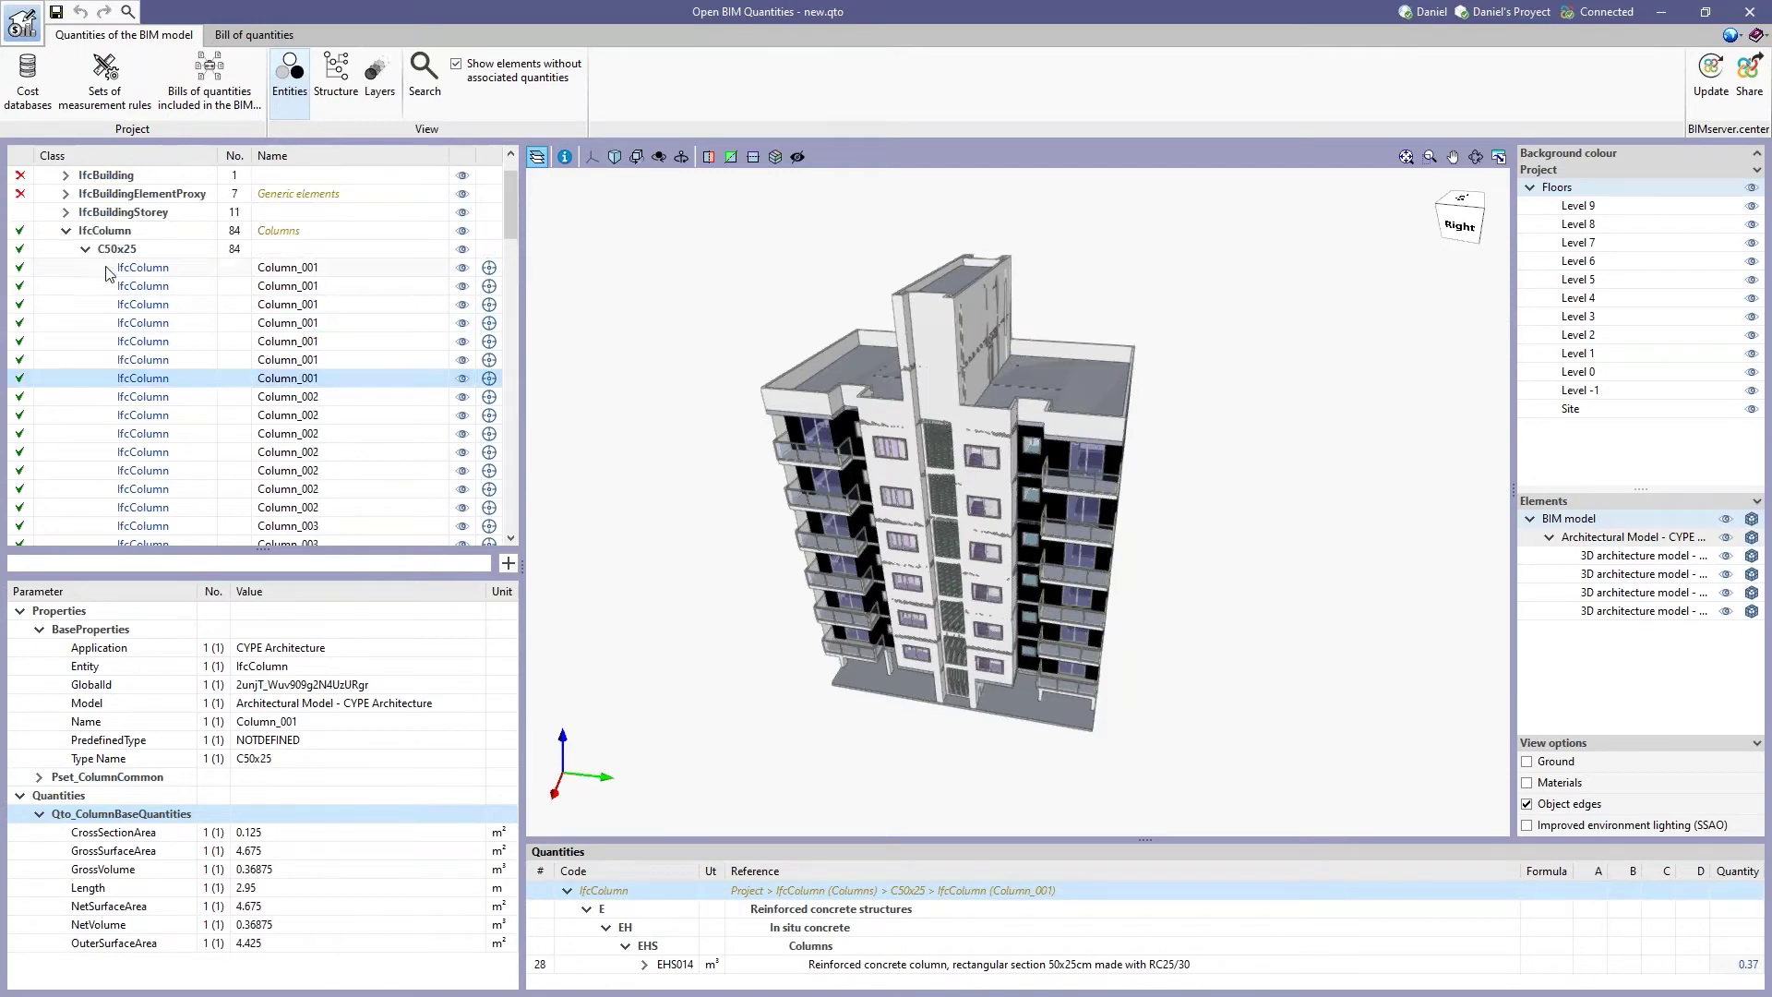
click(68, 230)
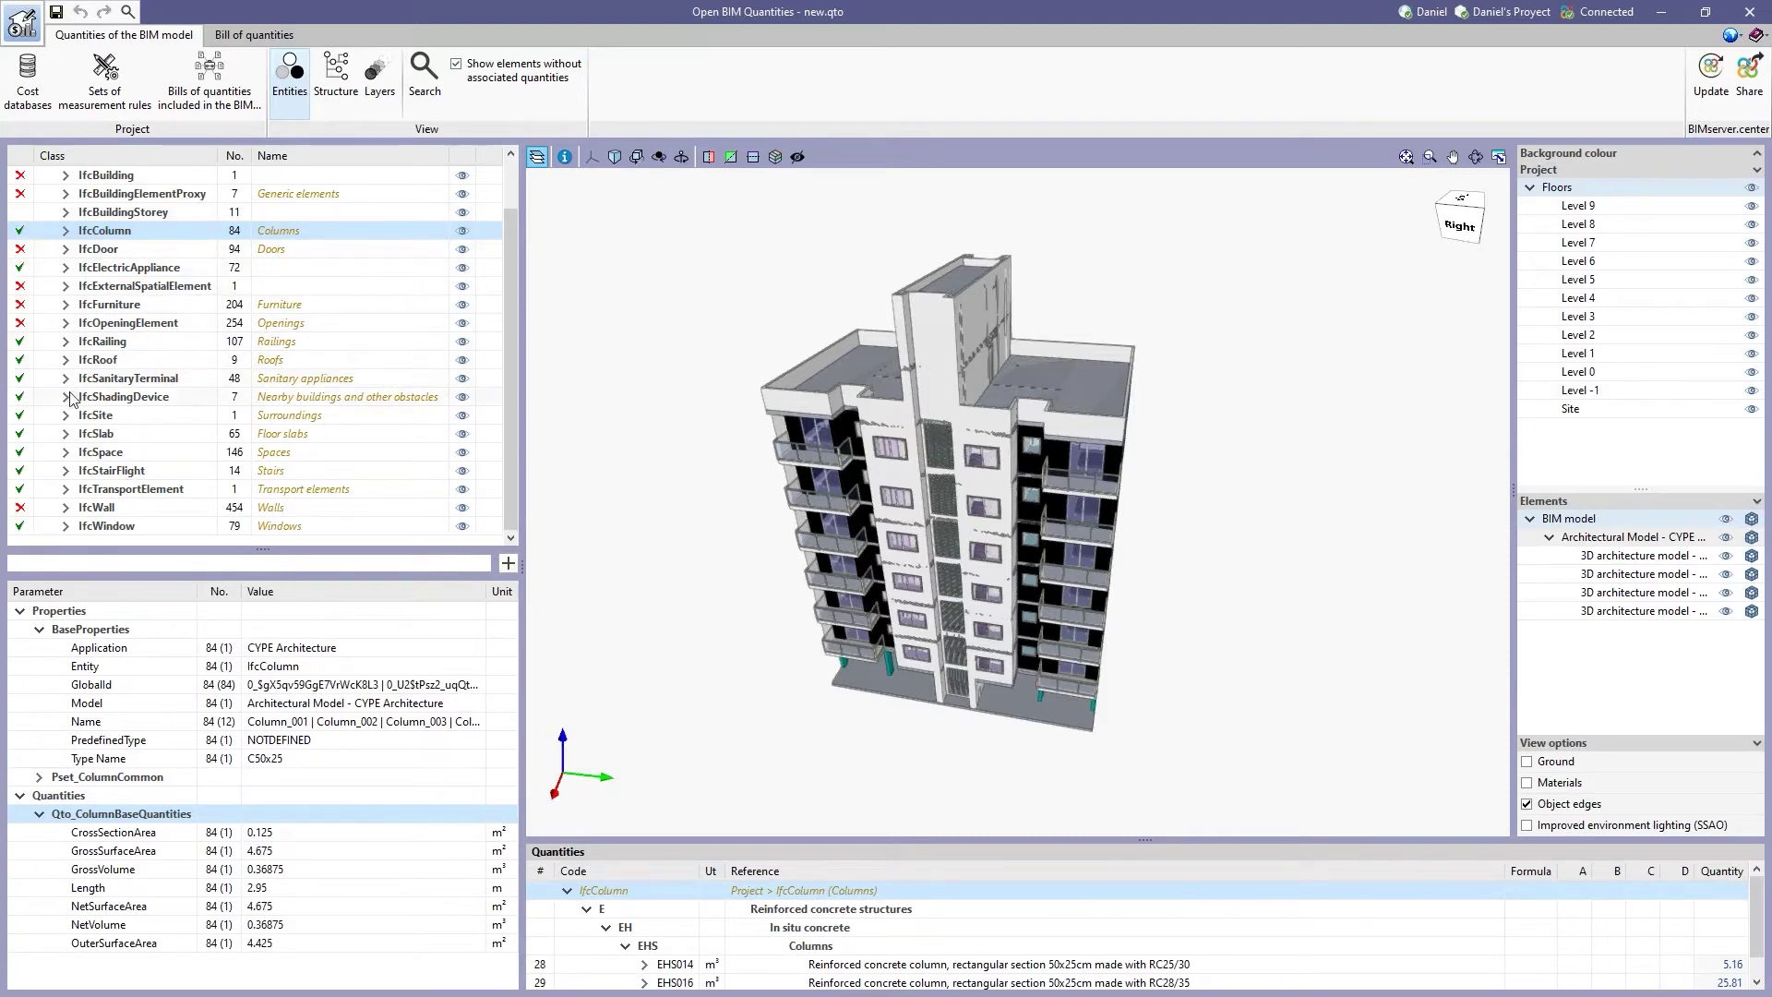
Expand the IfcSlab class and examine the elements and assigned quantities of floor slab type EFS25.
click(67, 433)
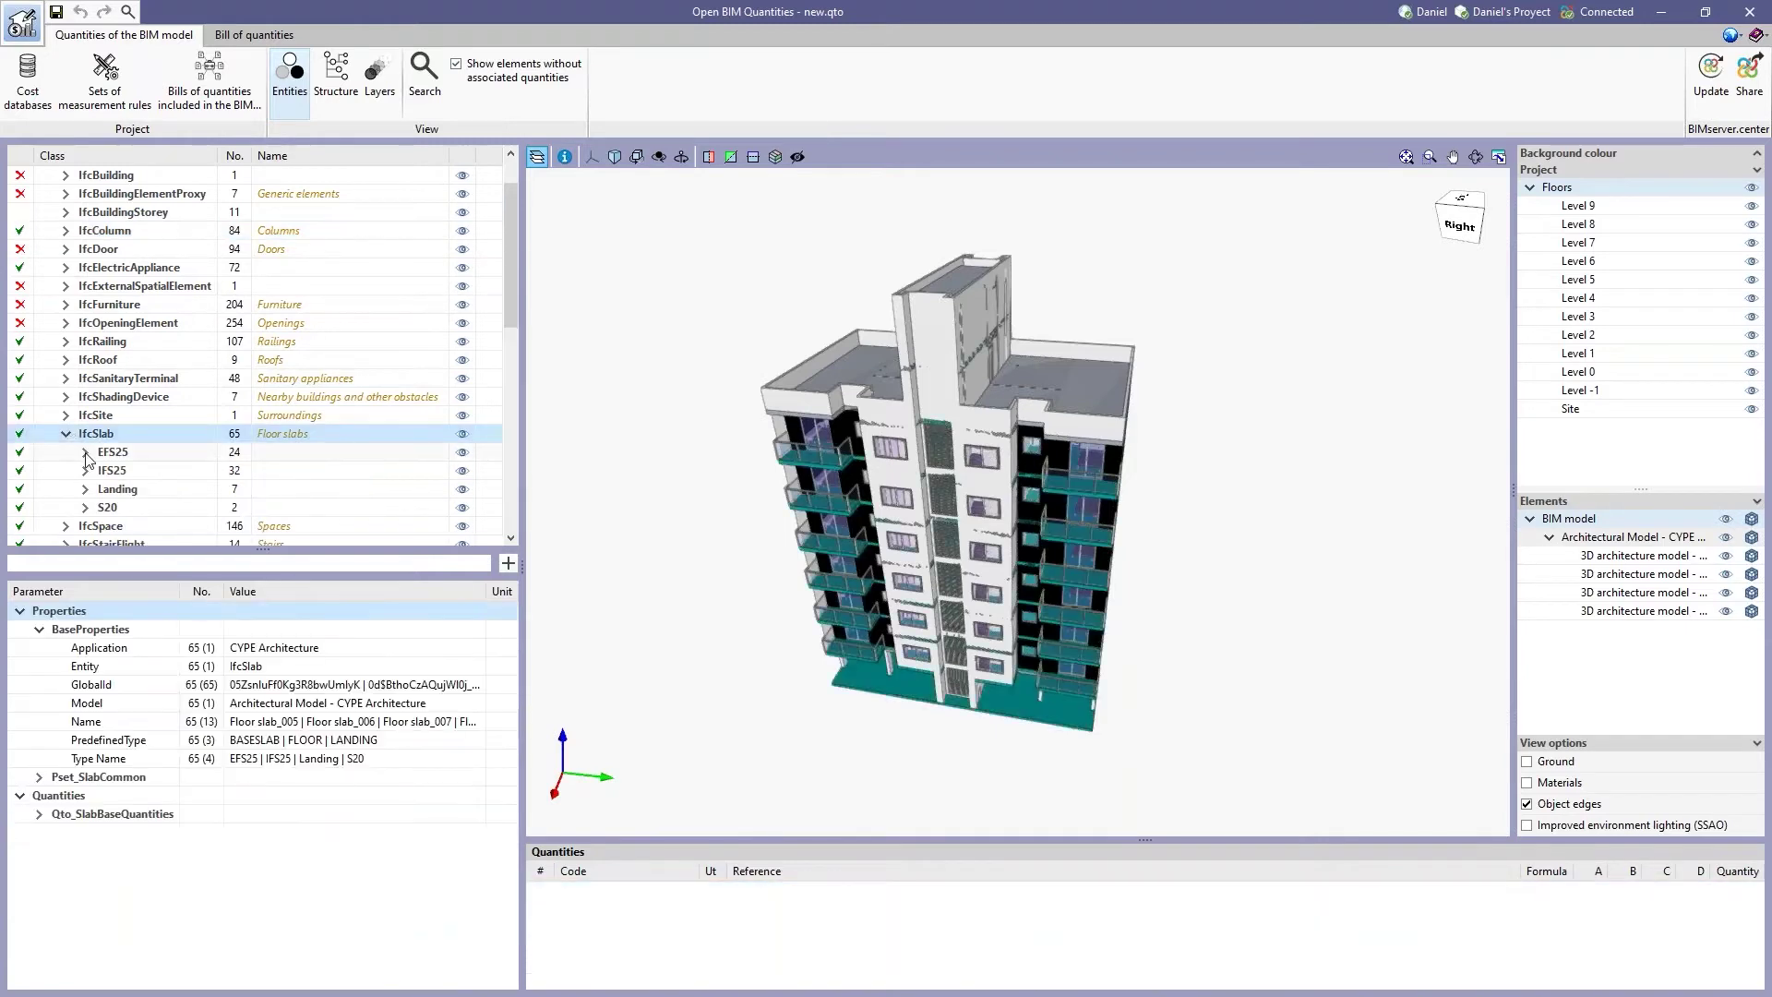
click(138, 452)
scroll(139, 453, down, 2)
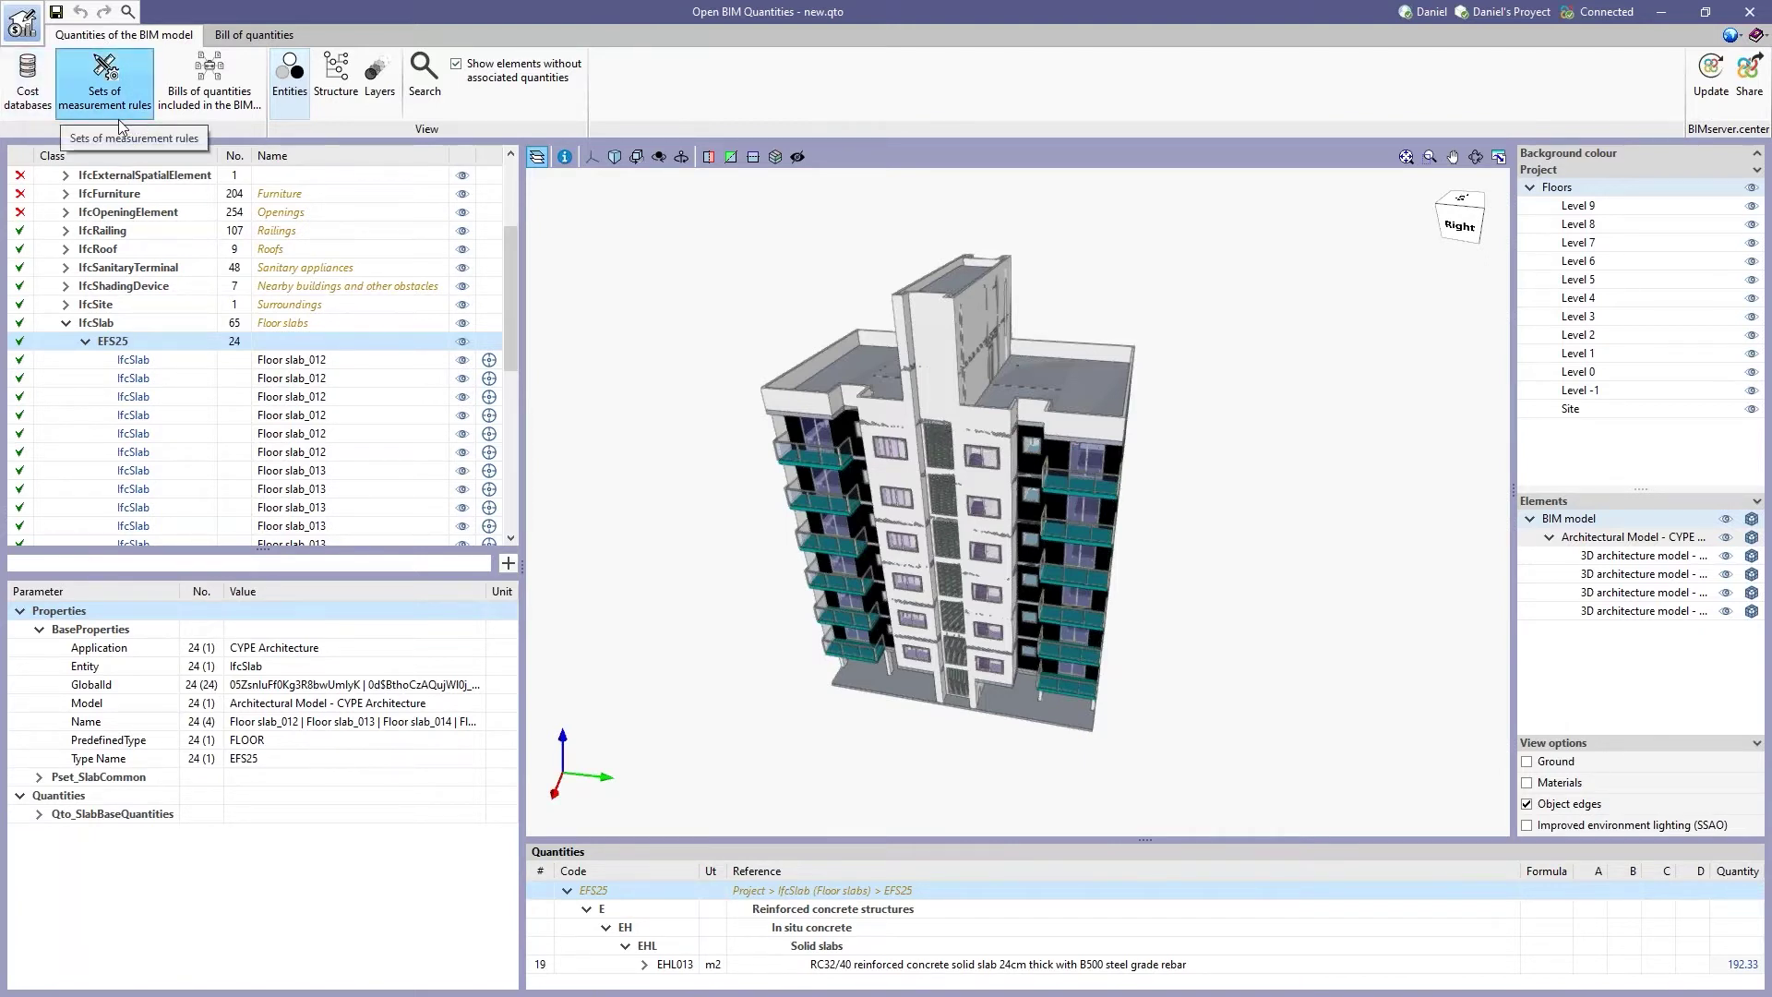
scroll(155, 373, down, 3)
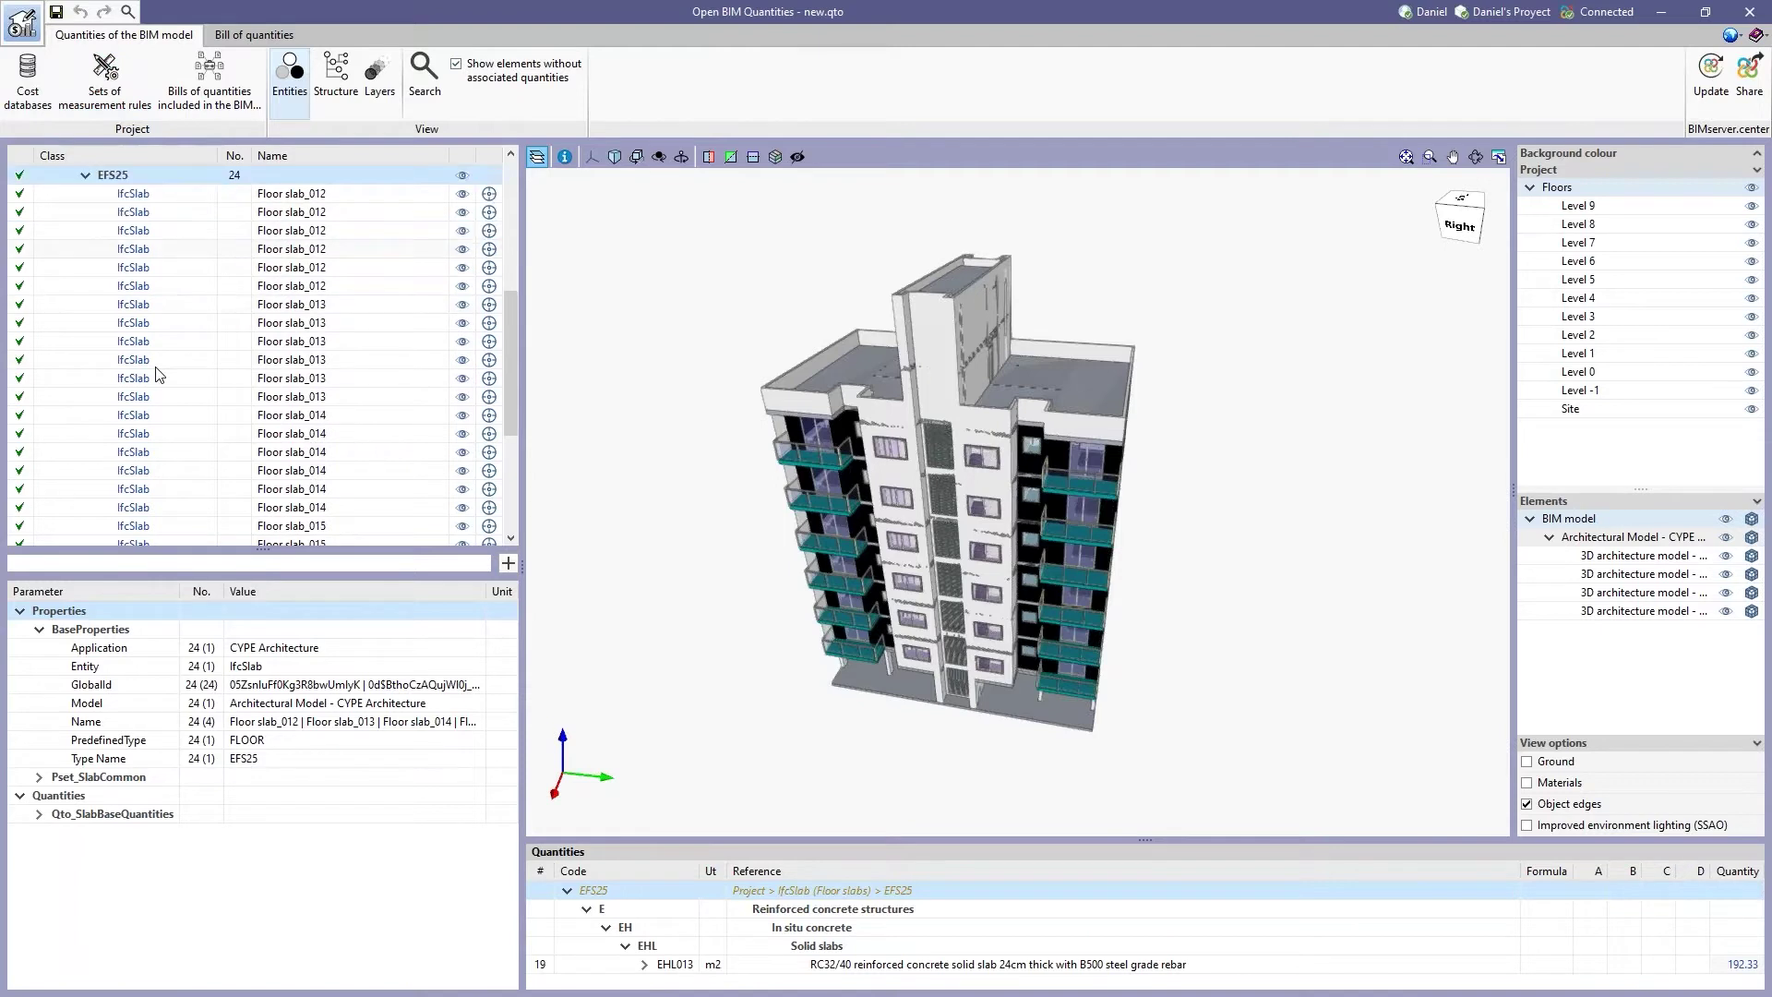
scroll(155, 374, up, 2)
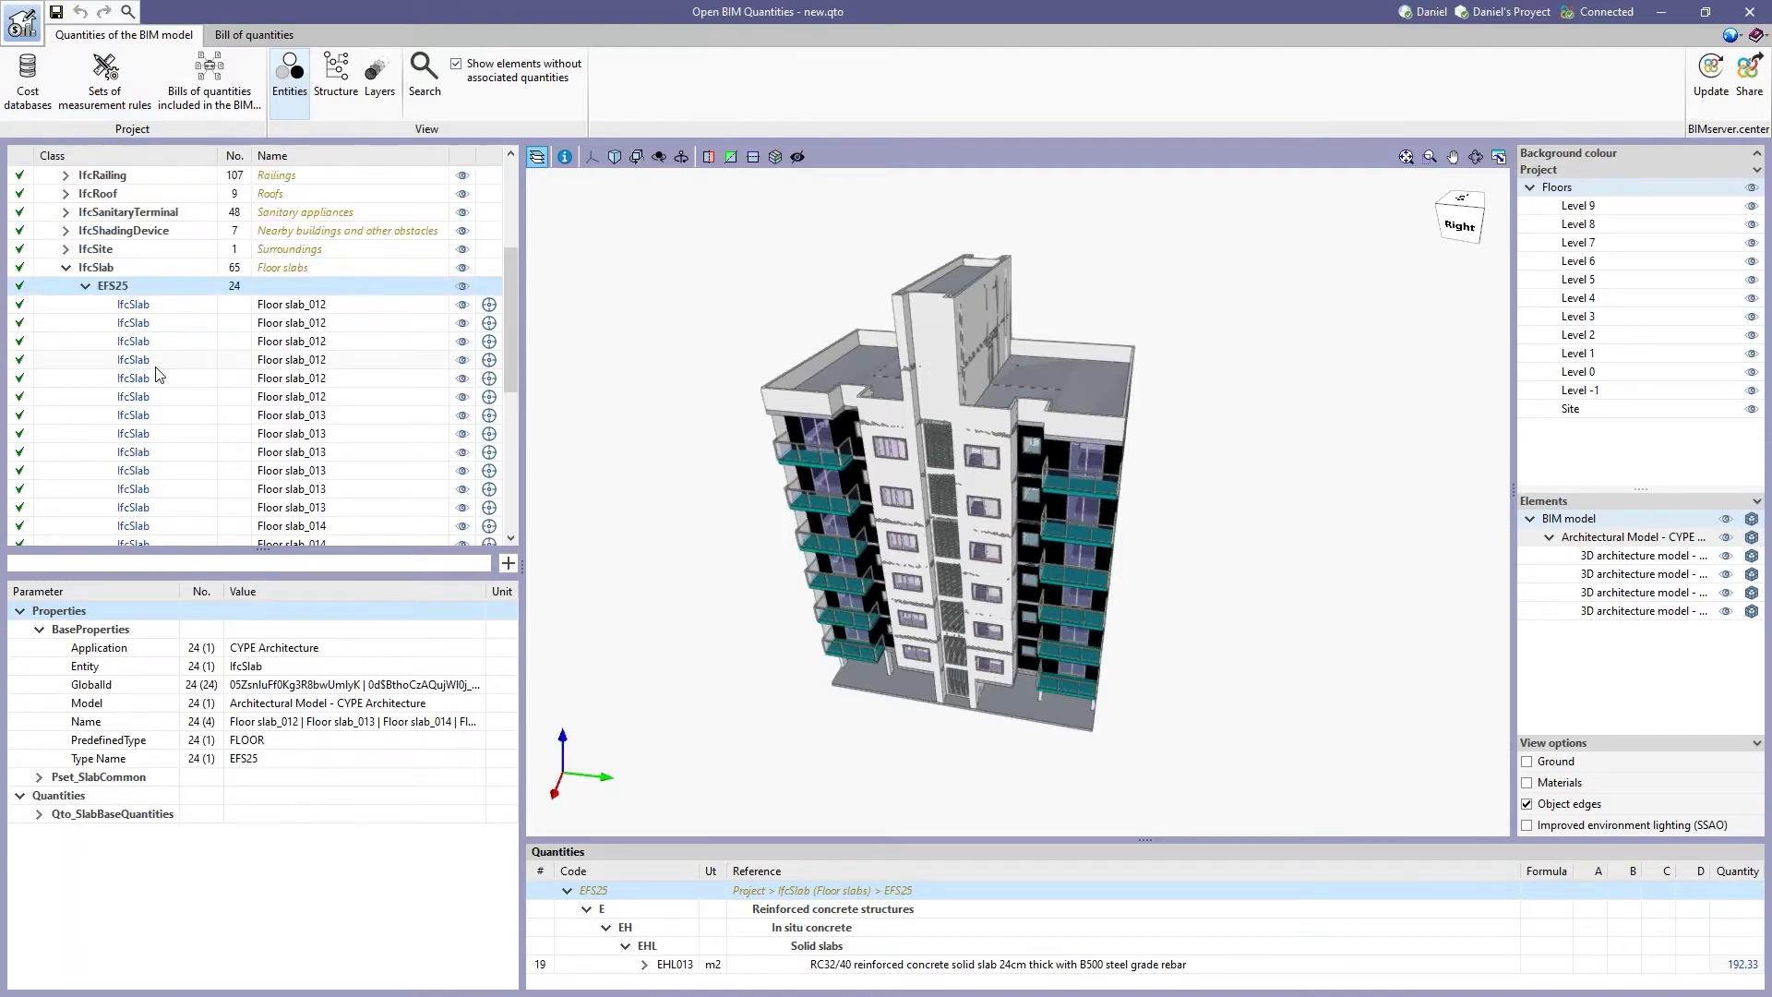
Go to the bill of quantities and set the currency to Euro (EUR) in its general parameters.
click(257, 41)
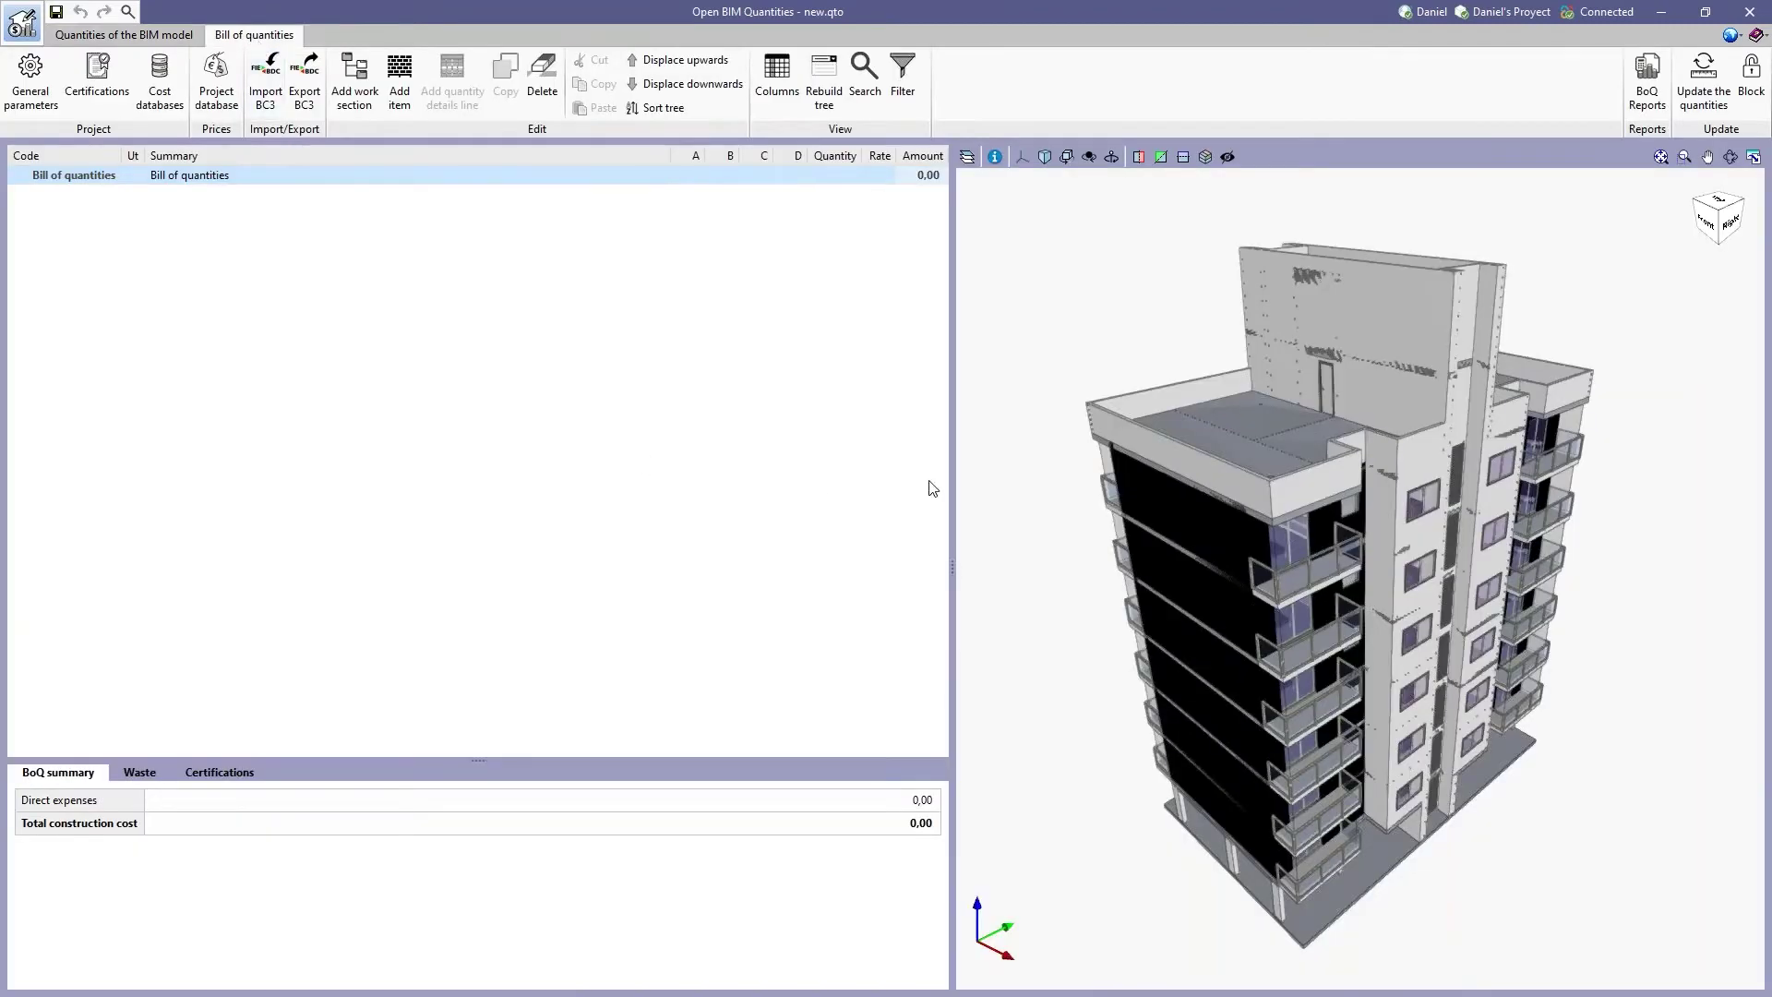
middle_drag(1076, 521, 945, 516)
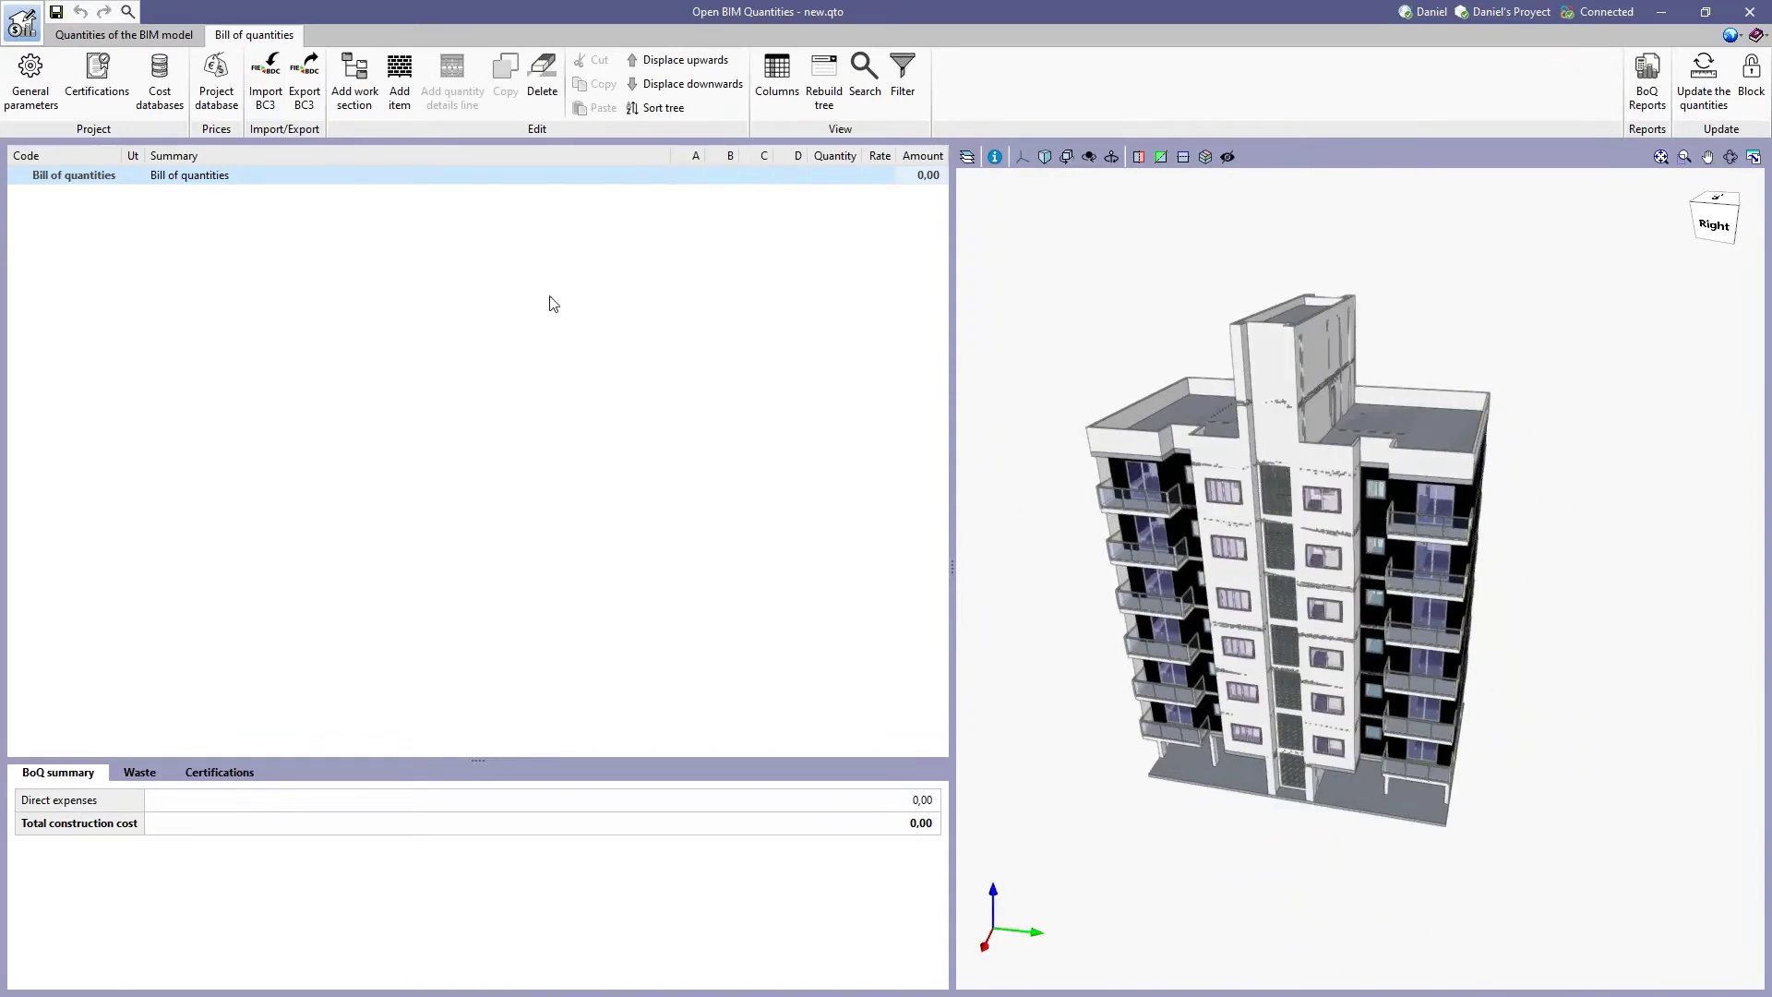
click(31, 84)
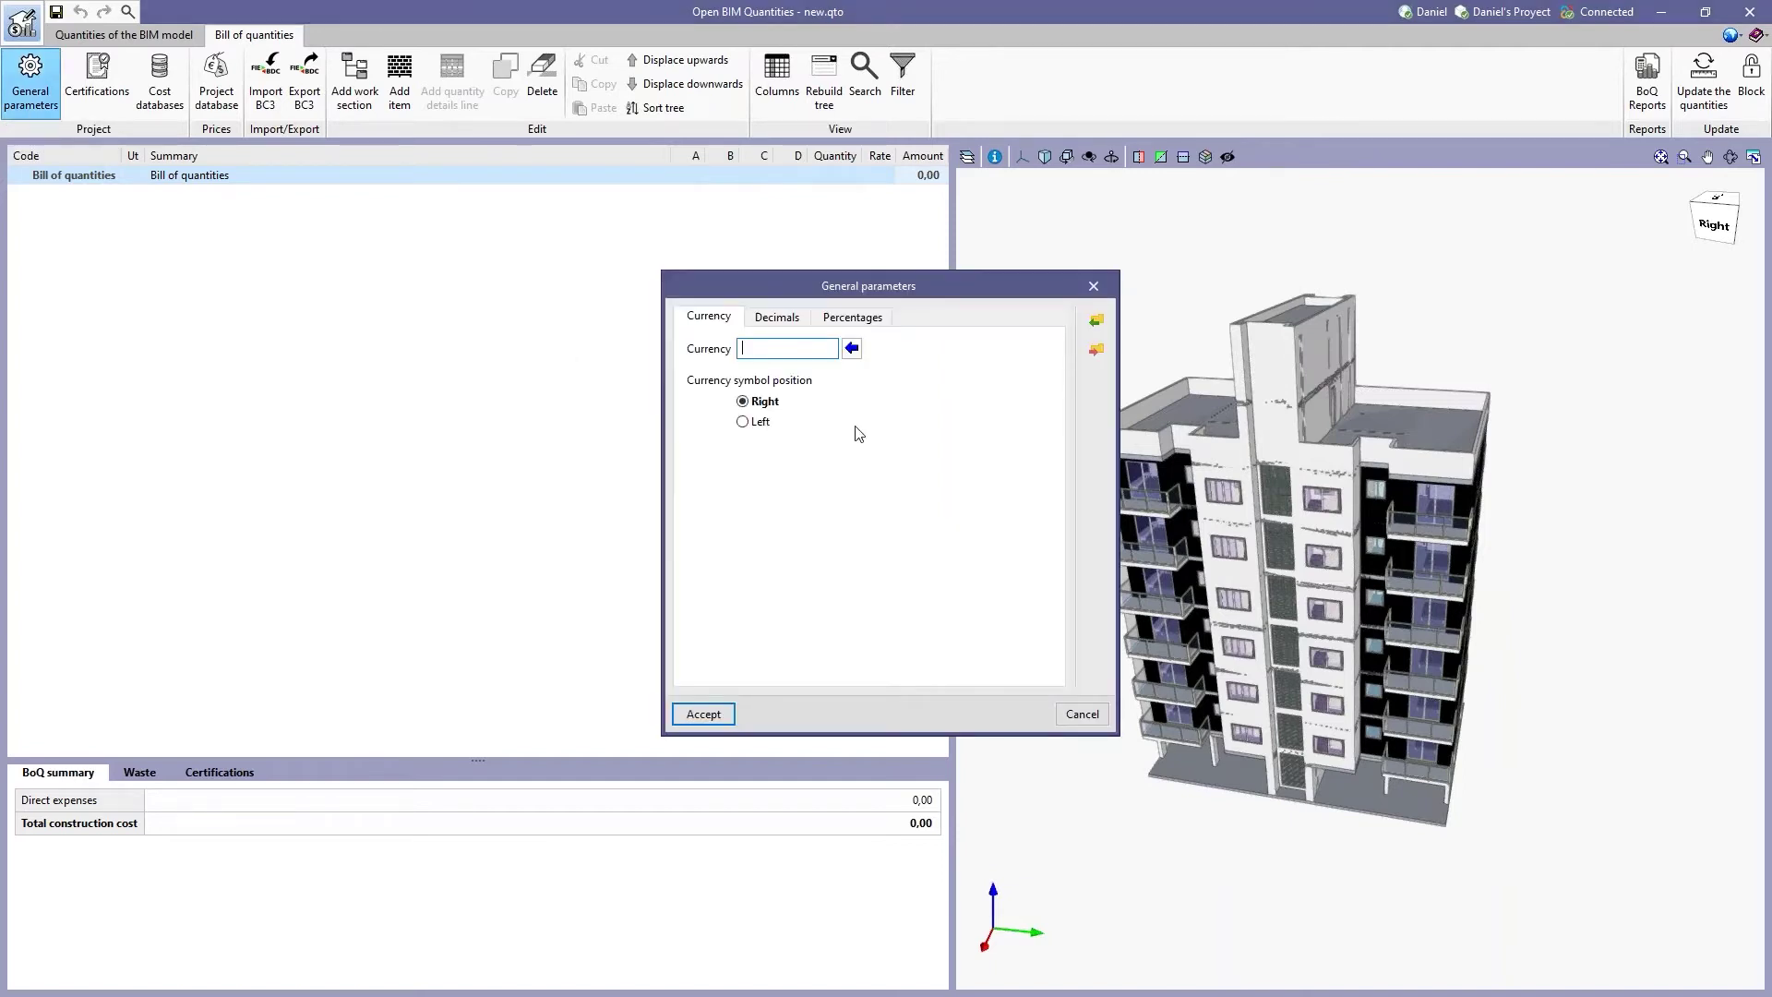
click(852, 349)
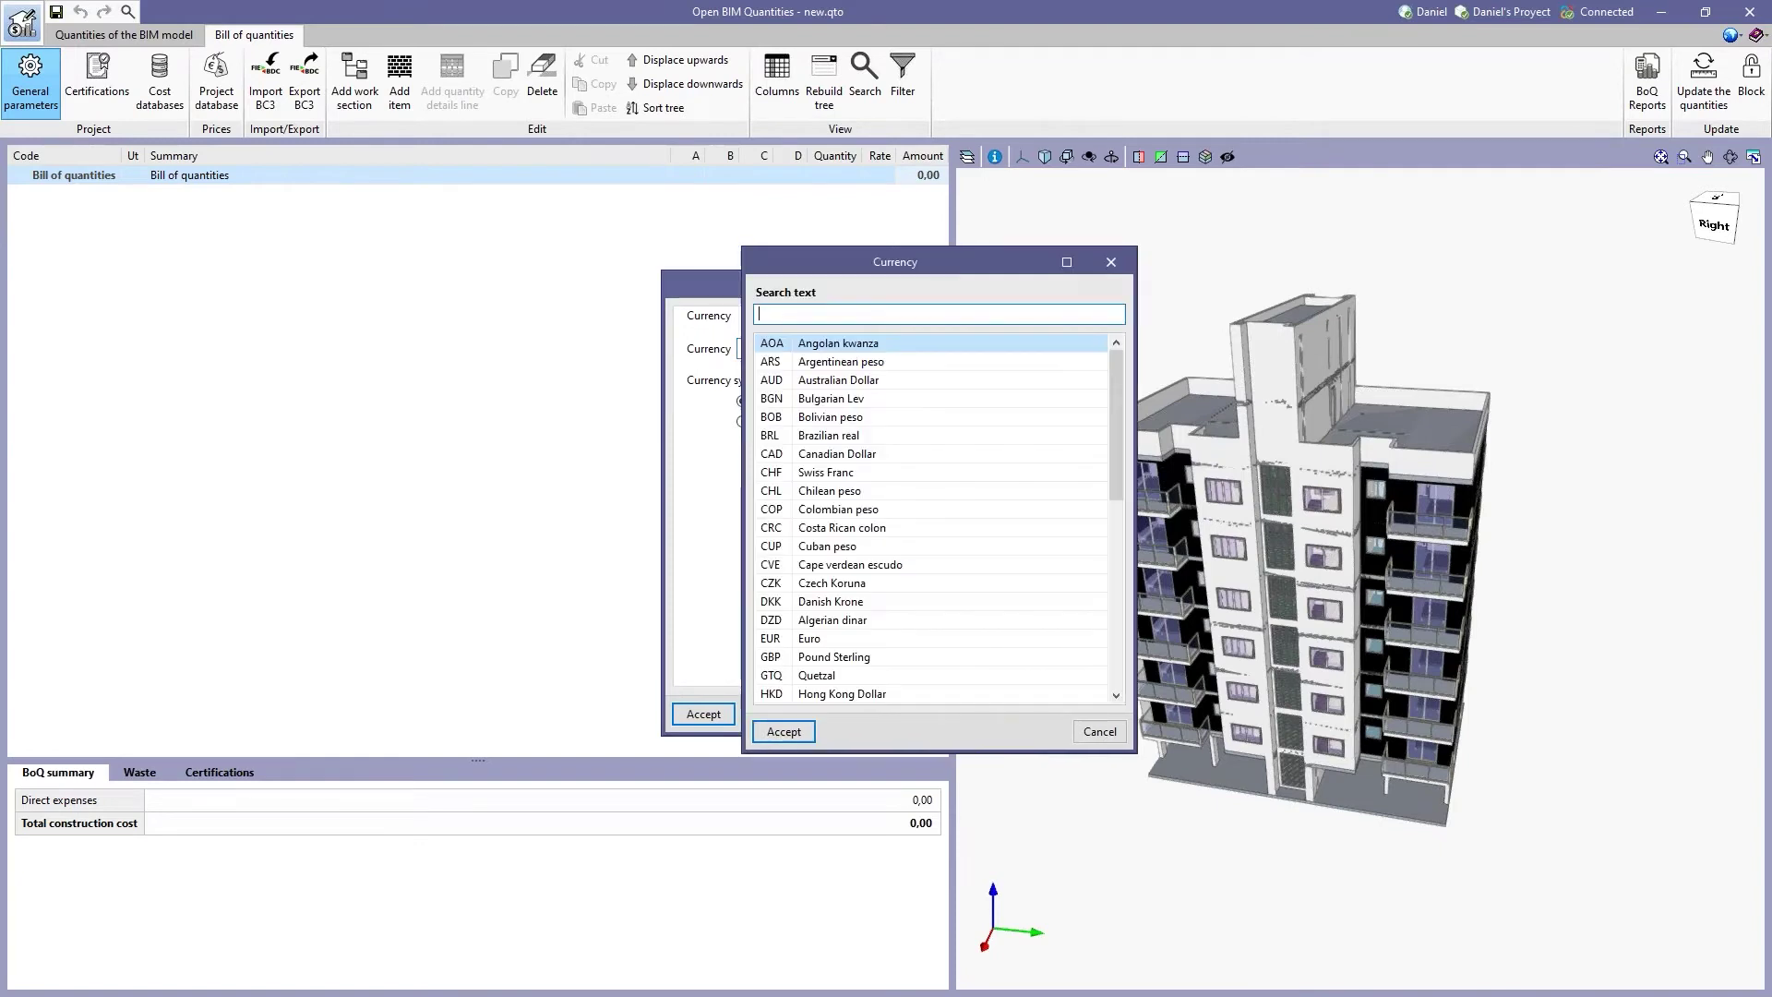
drag(937, 264, 1016, 266)
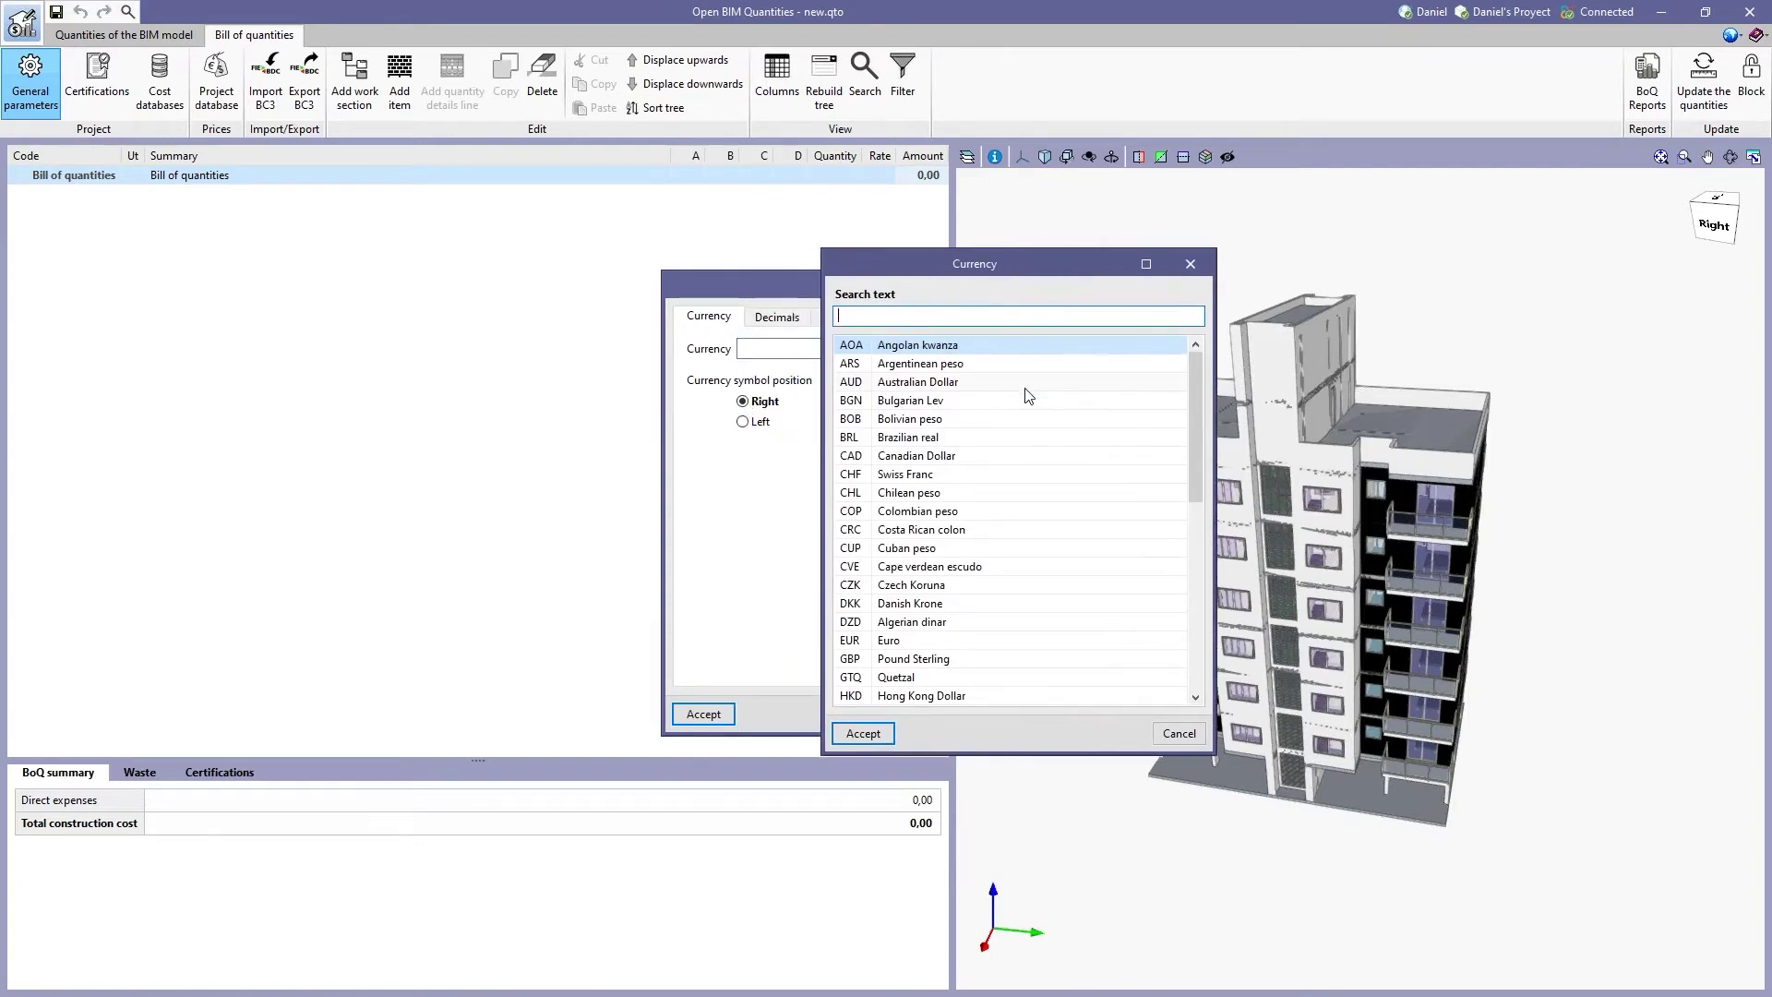
scroll(1029, 395, down, 2)
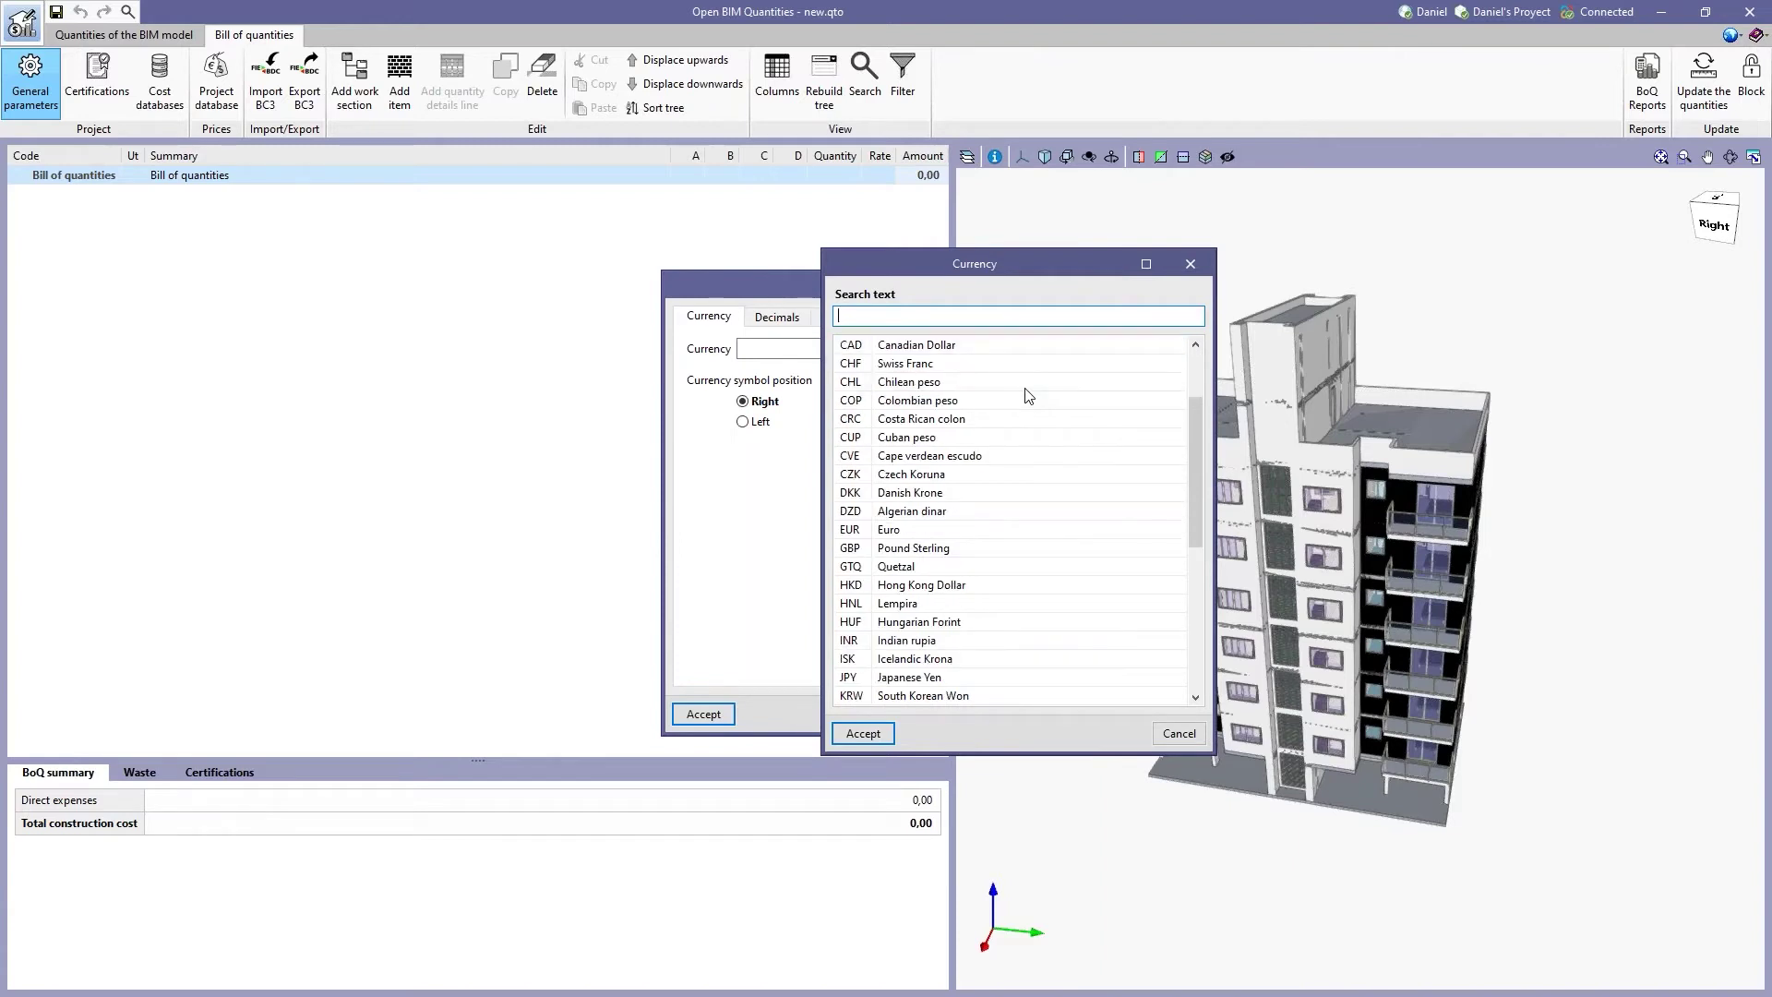
scroll(1029, 395, up, 2)
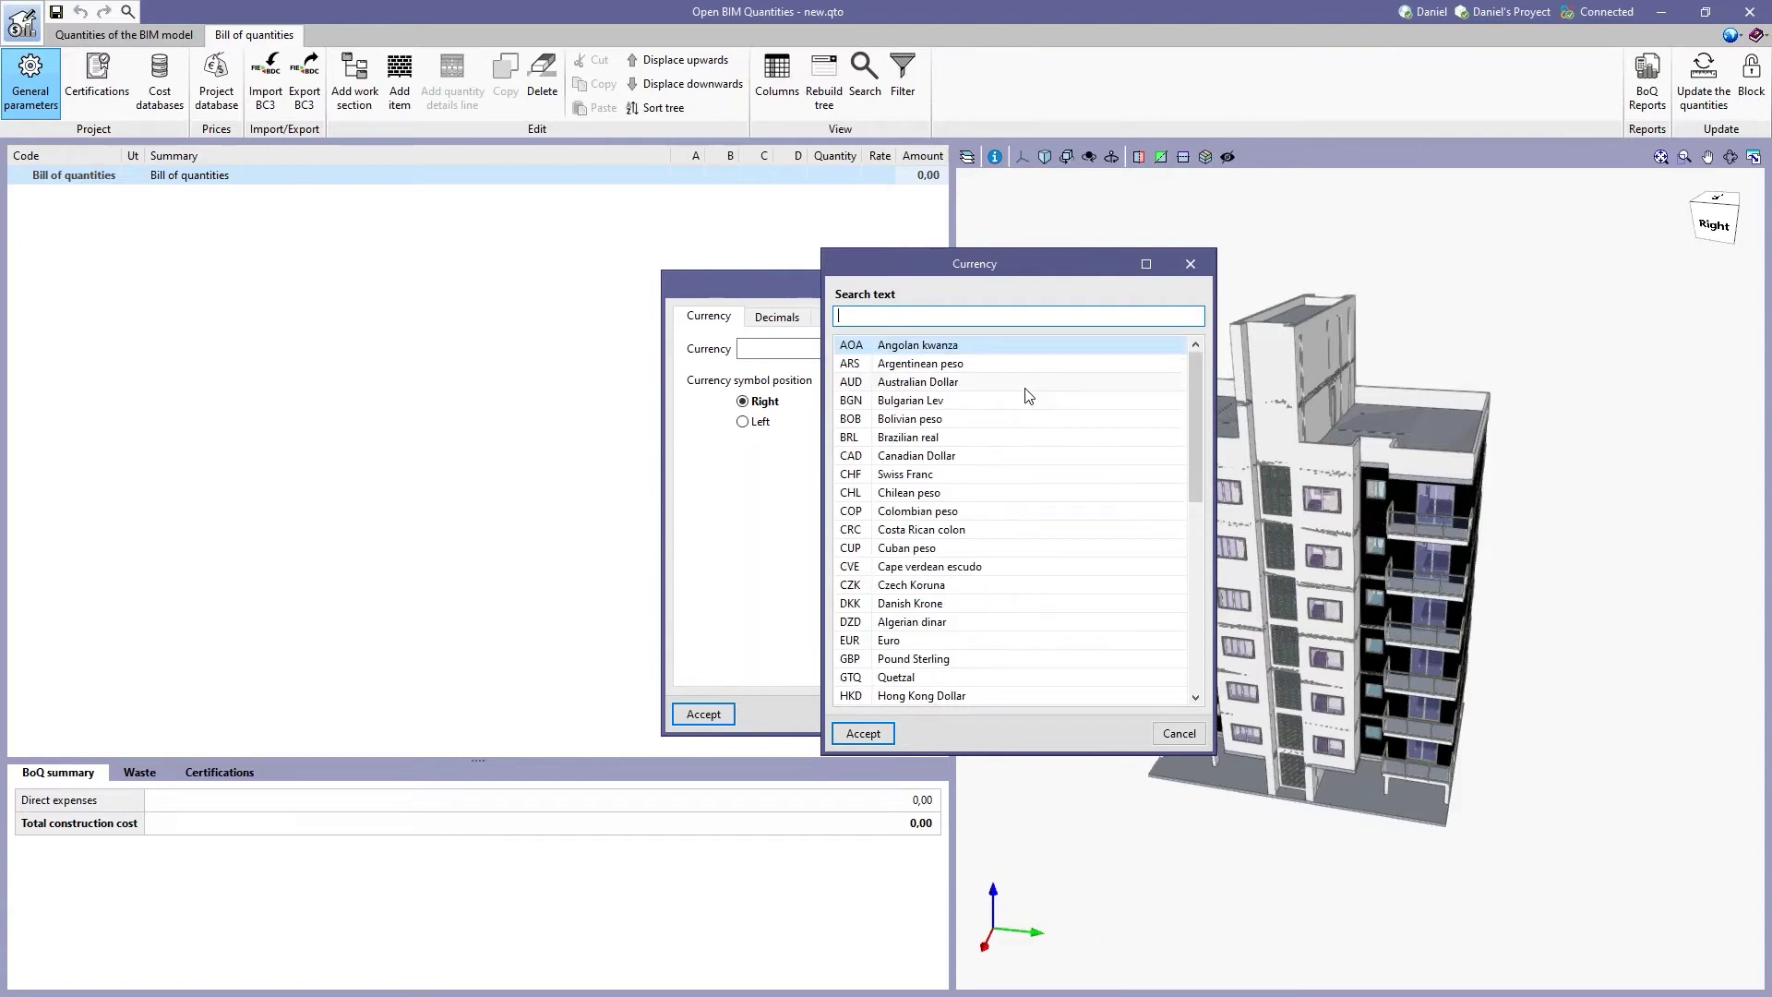
text(eu)
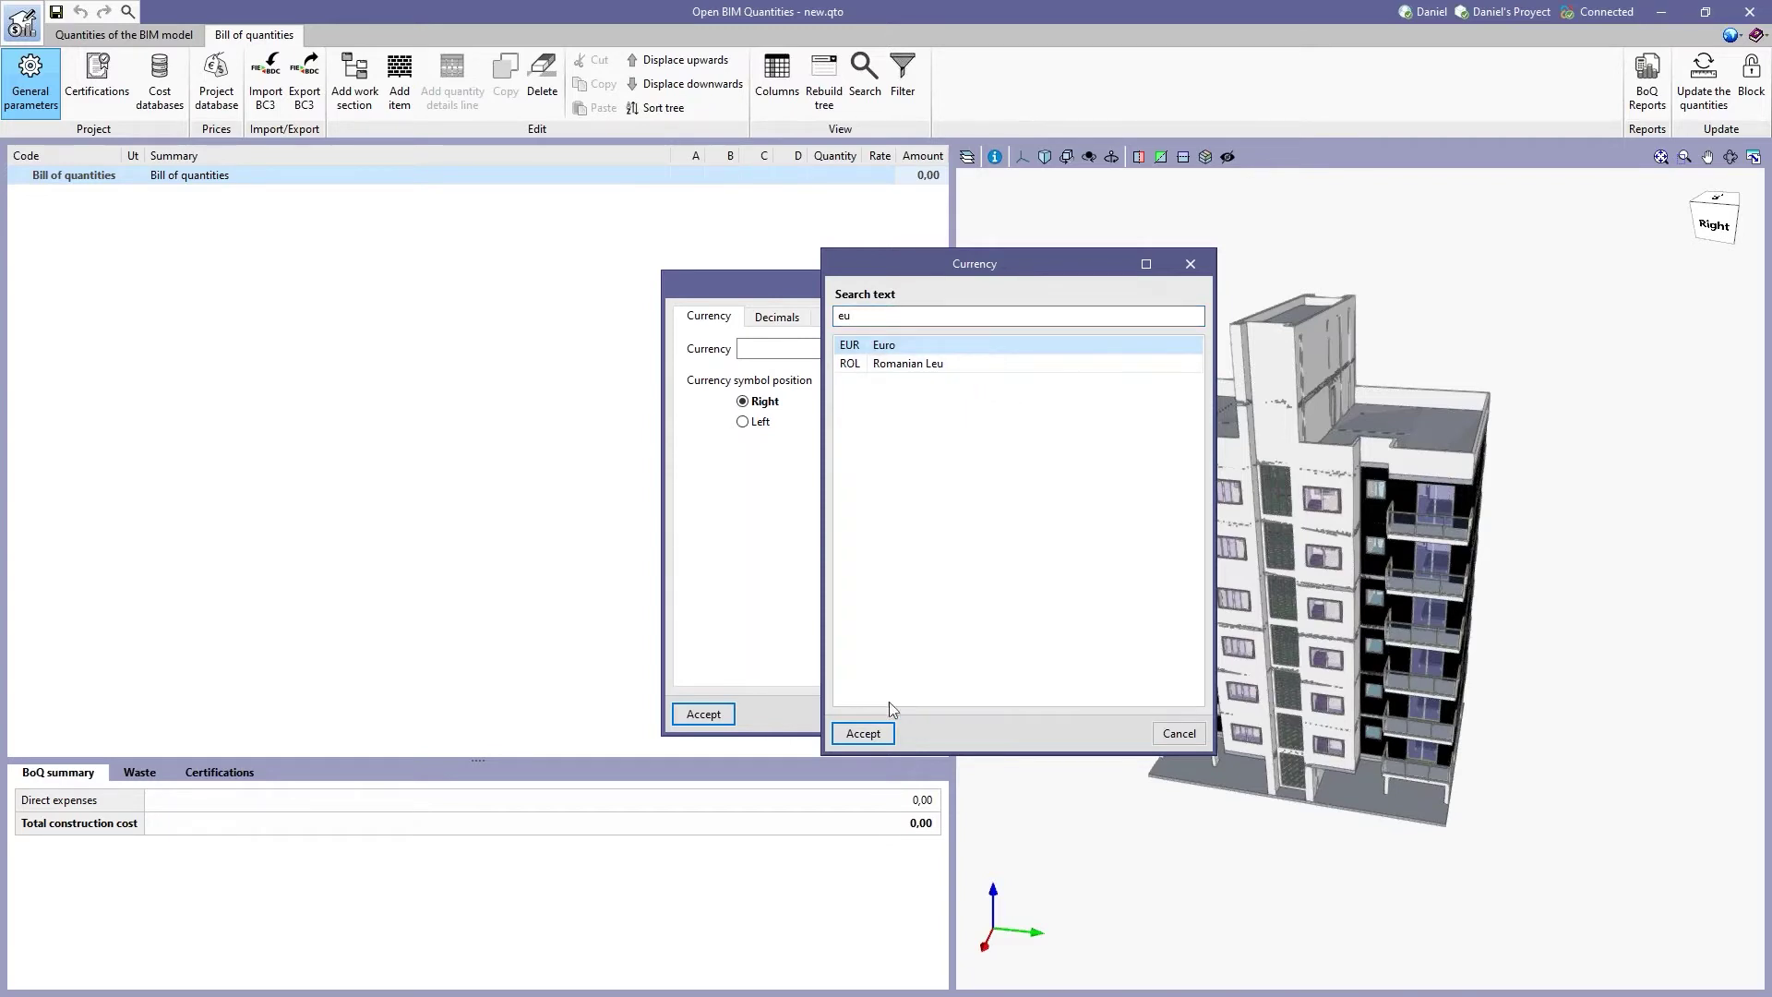
click(863, 733)
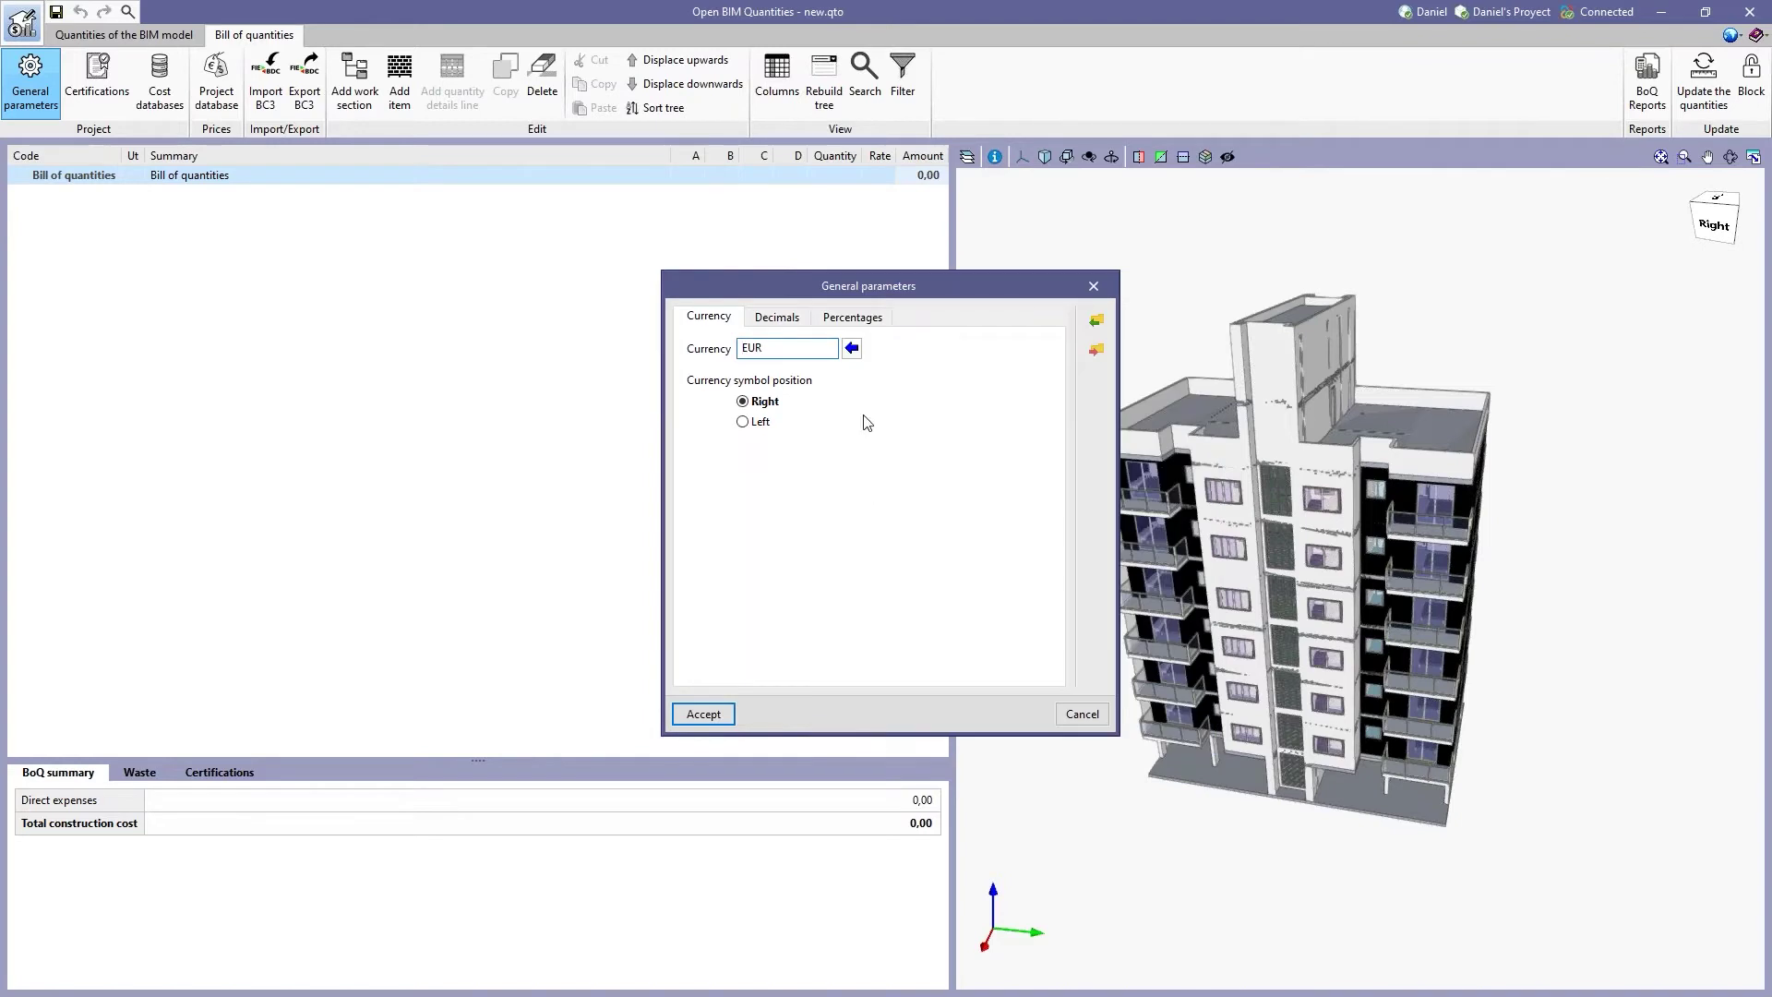
Review the decimal settings in the general parameters and set the contingencies percentage to 10%.
click(795, 318)
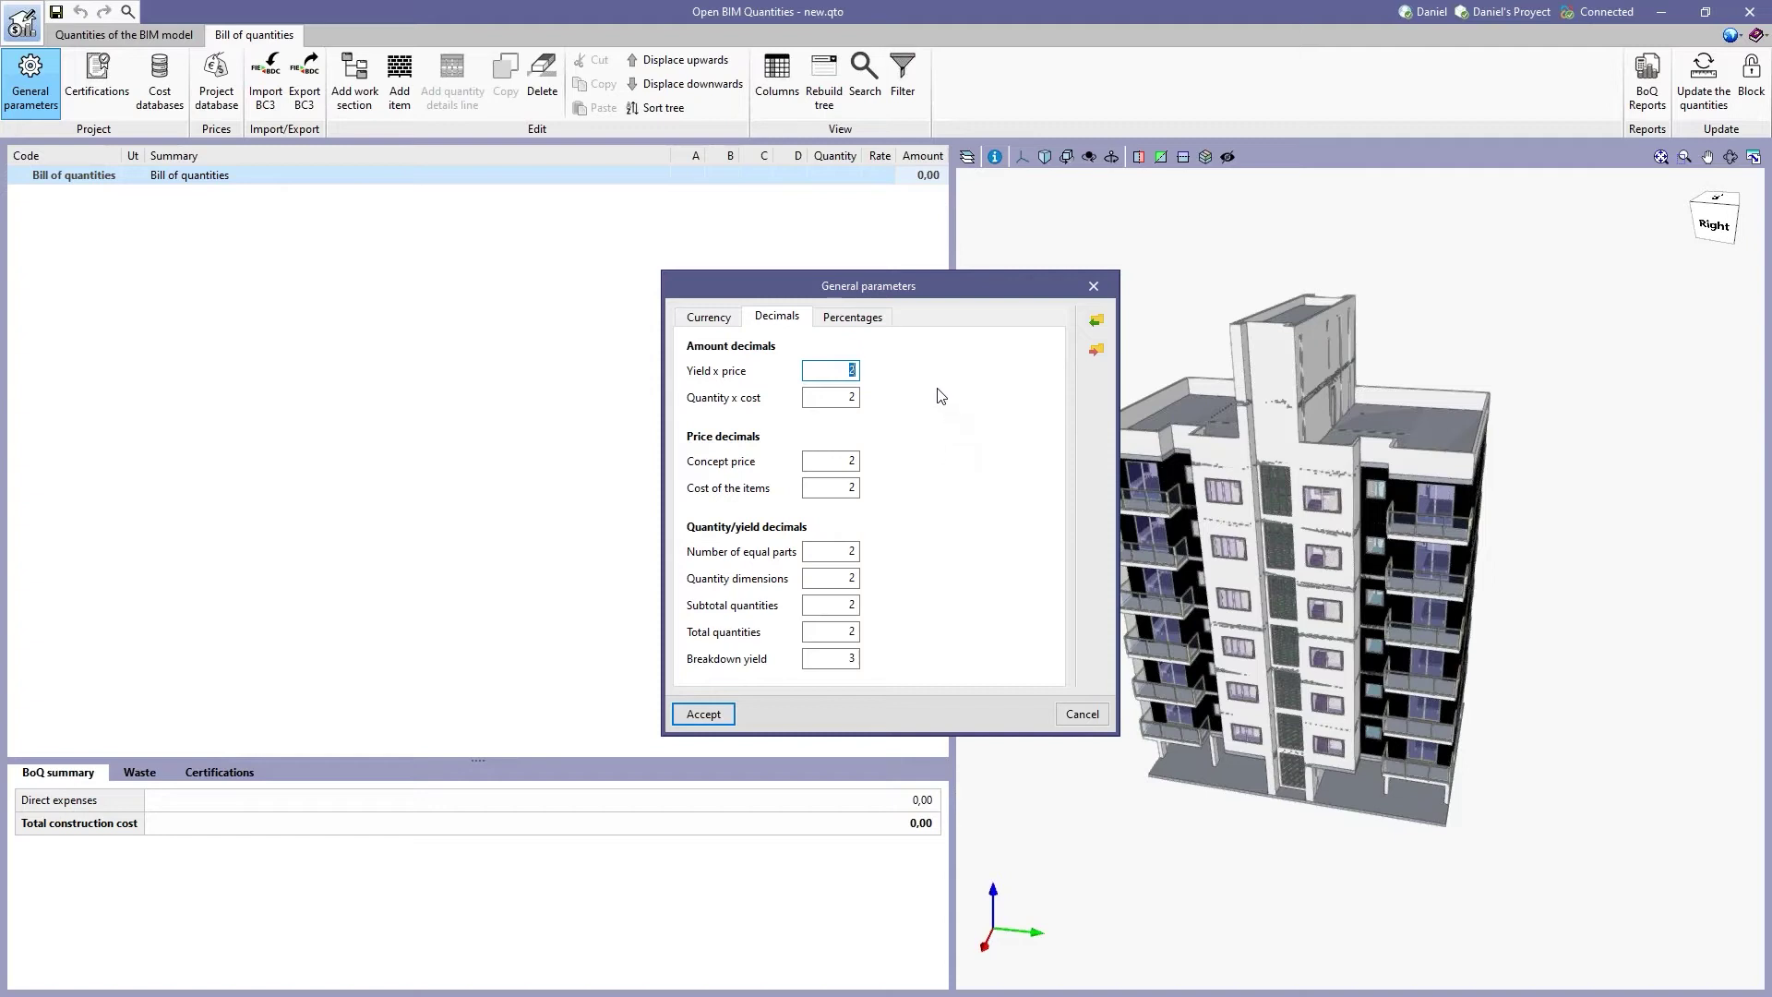
click(853, 317)
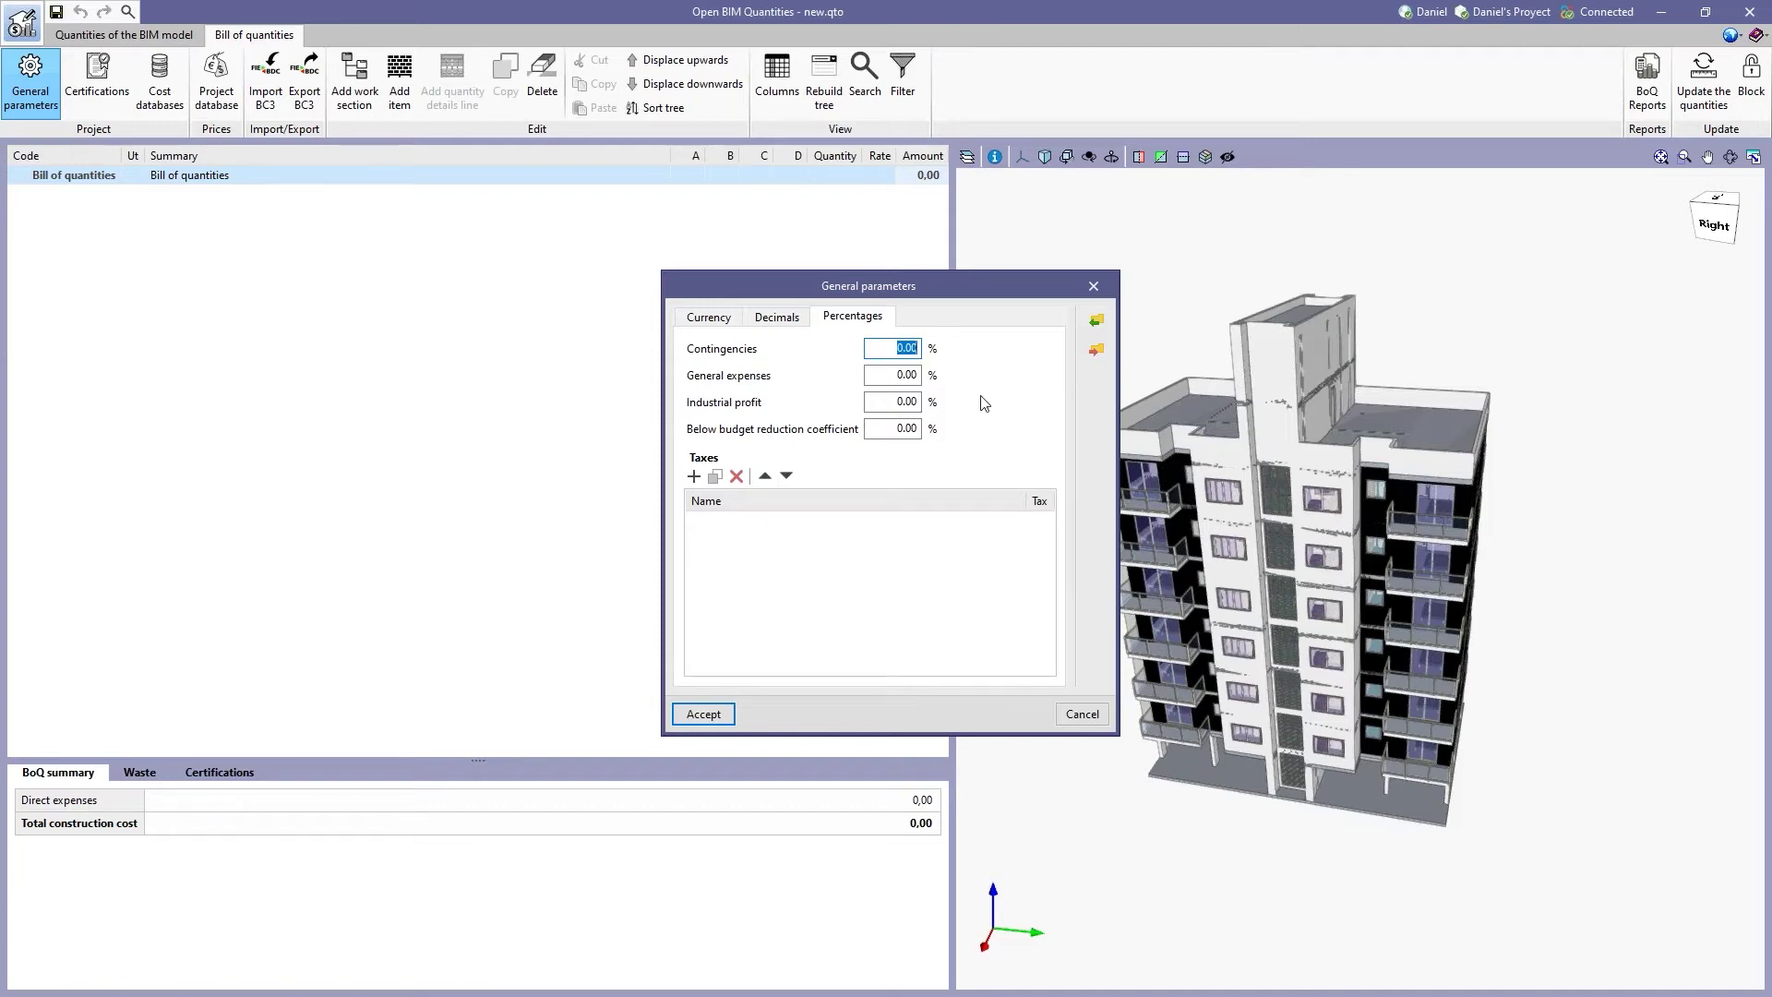
text(1)
key(Tab)
Add a tax named Example tax at 12% and accept the general parameters.
click(695, 476)
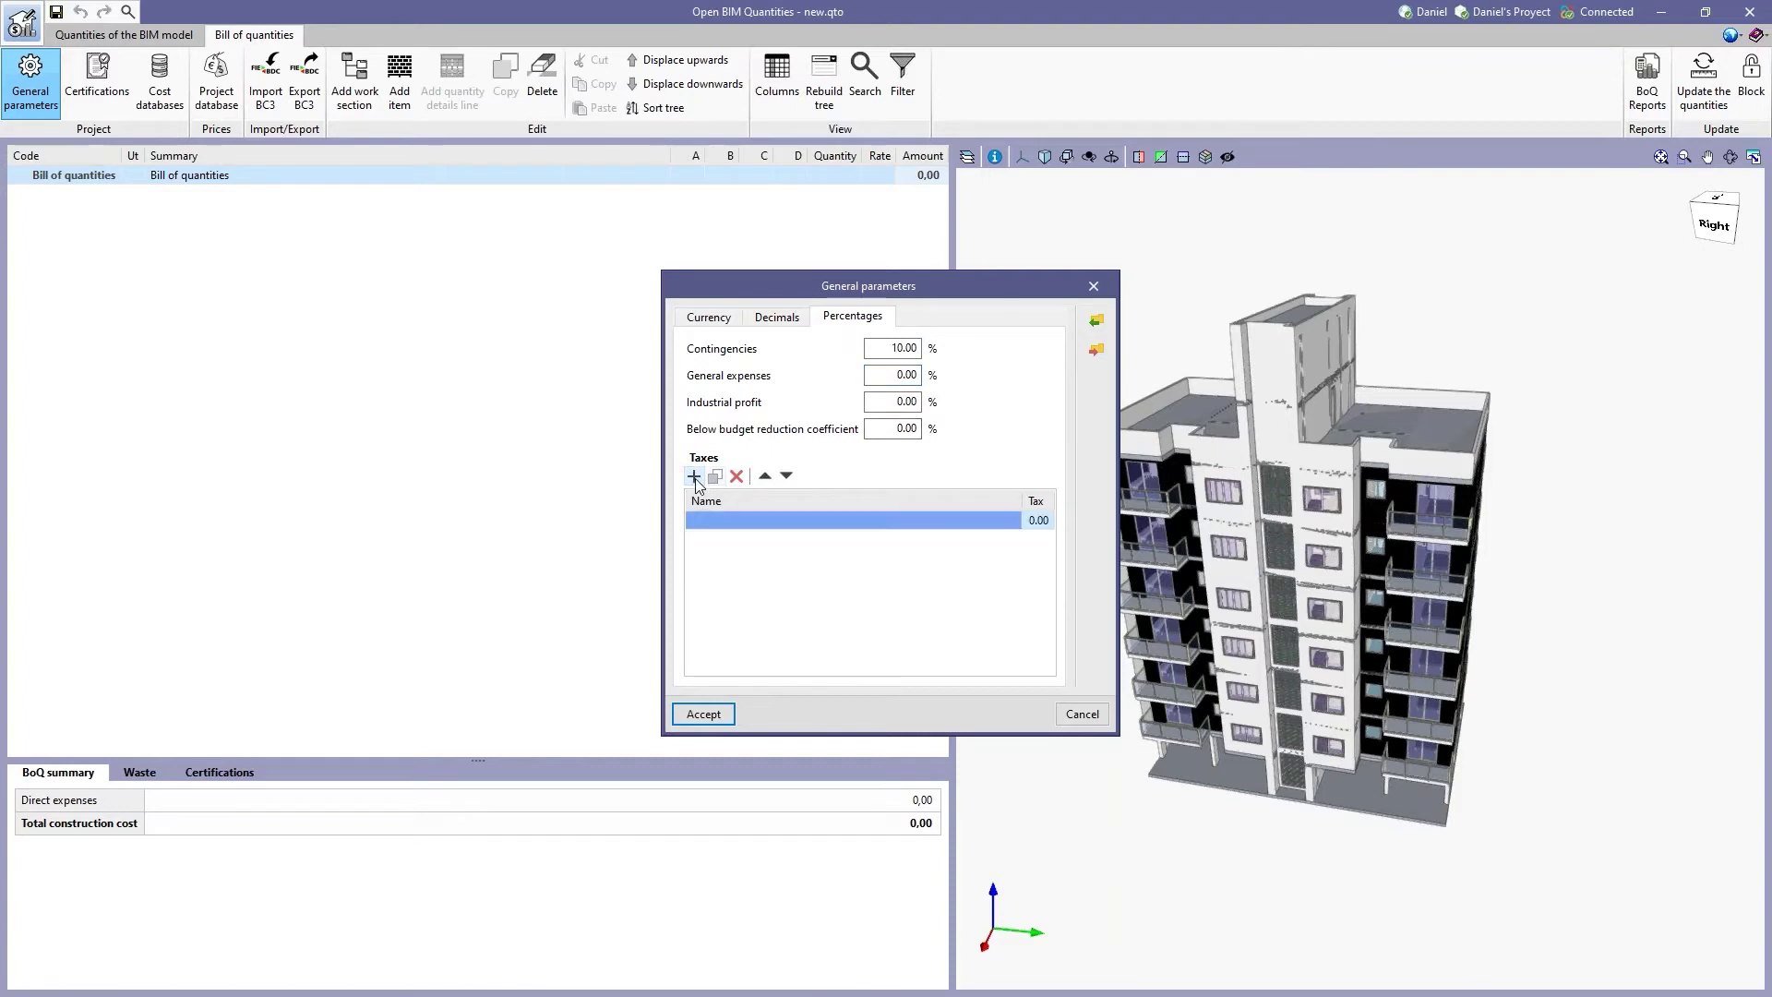
click(879, 528)
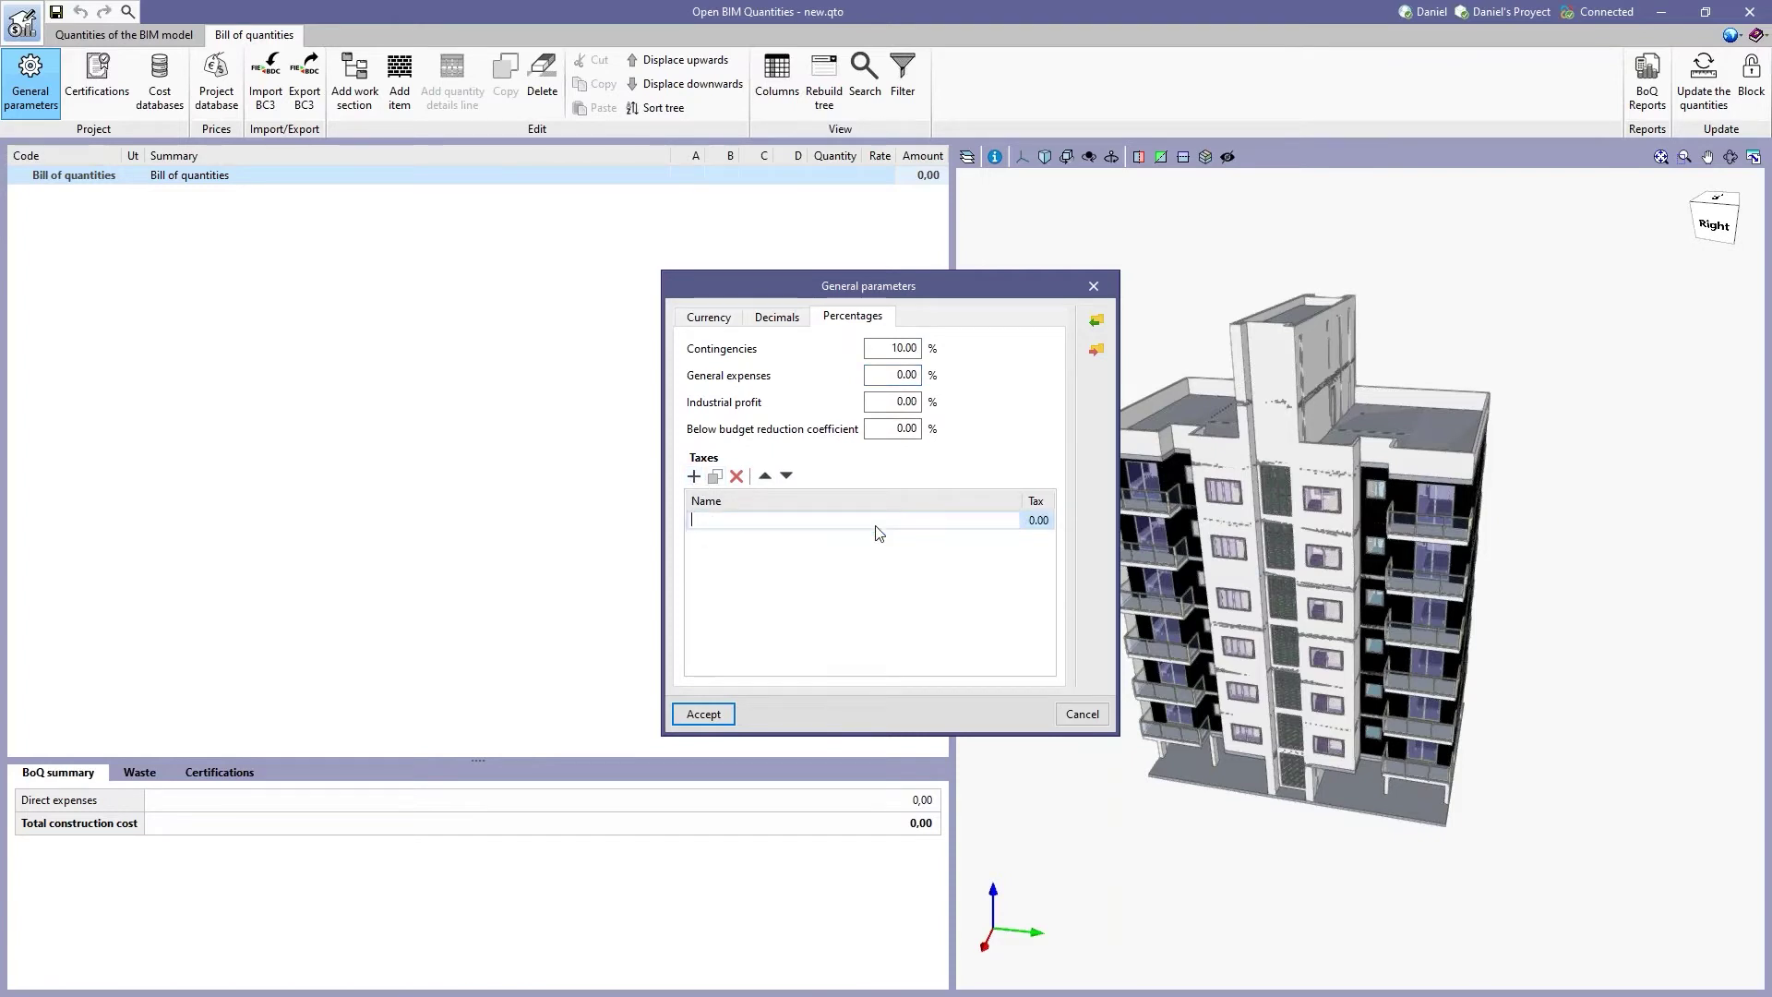
text(Exampl)
key(BackSpace)
key(BackSpace)
text(mple tax)
click(1039, 521)
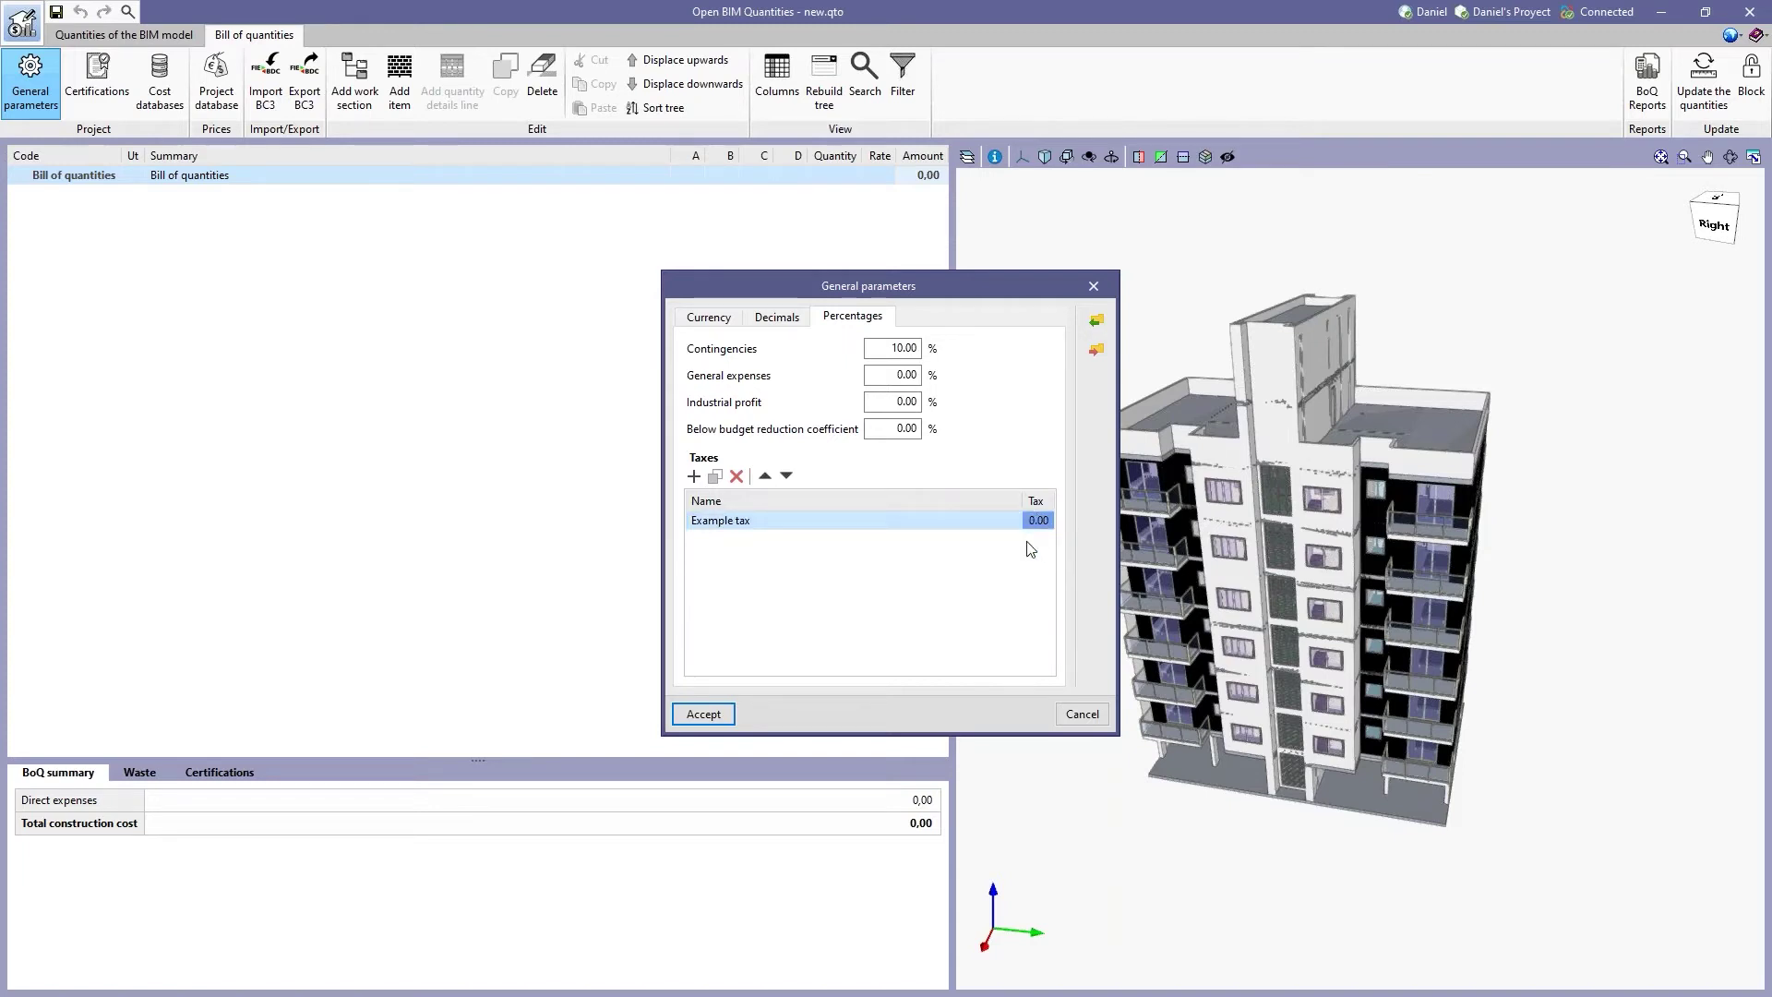
text(12)
click(953, 589)
click(712, 716)
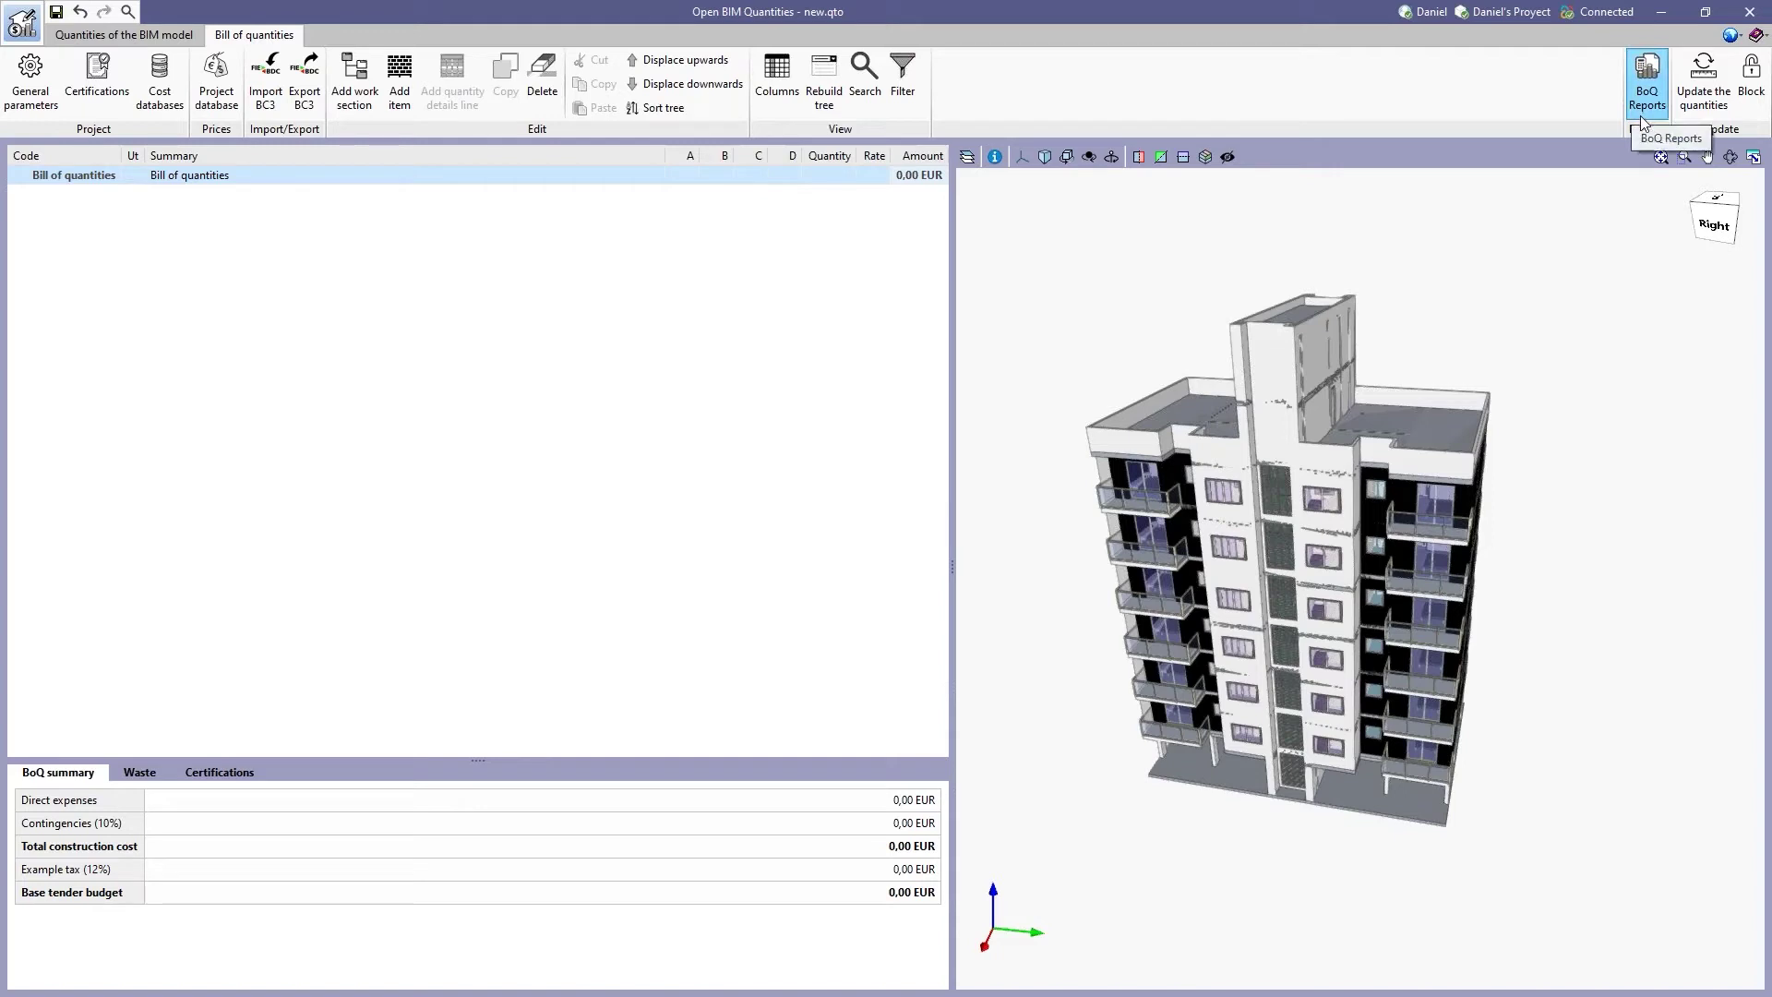
Update the quantities by deleting the current bill's data, using the measurement rules, the INtro open Bim cost database and the project's included bills.
click(1687, 109)
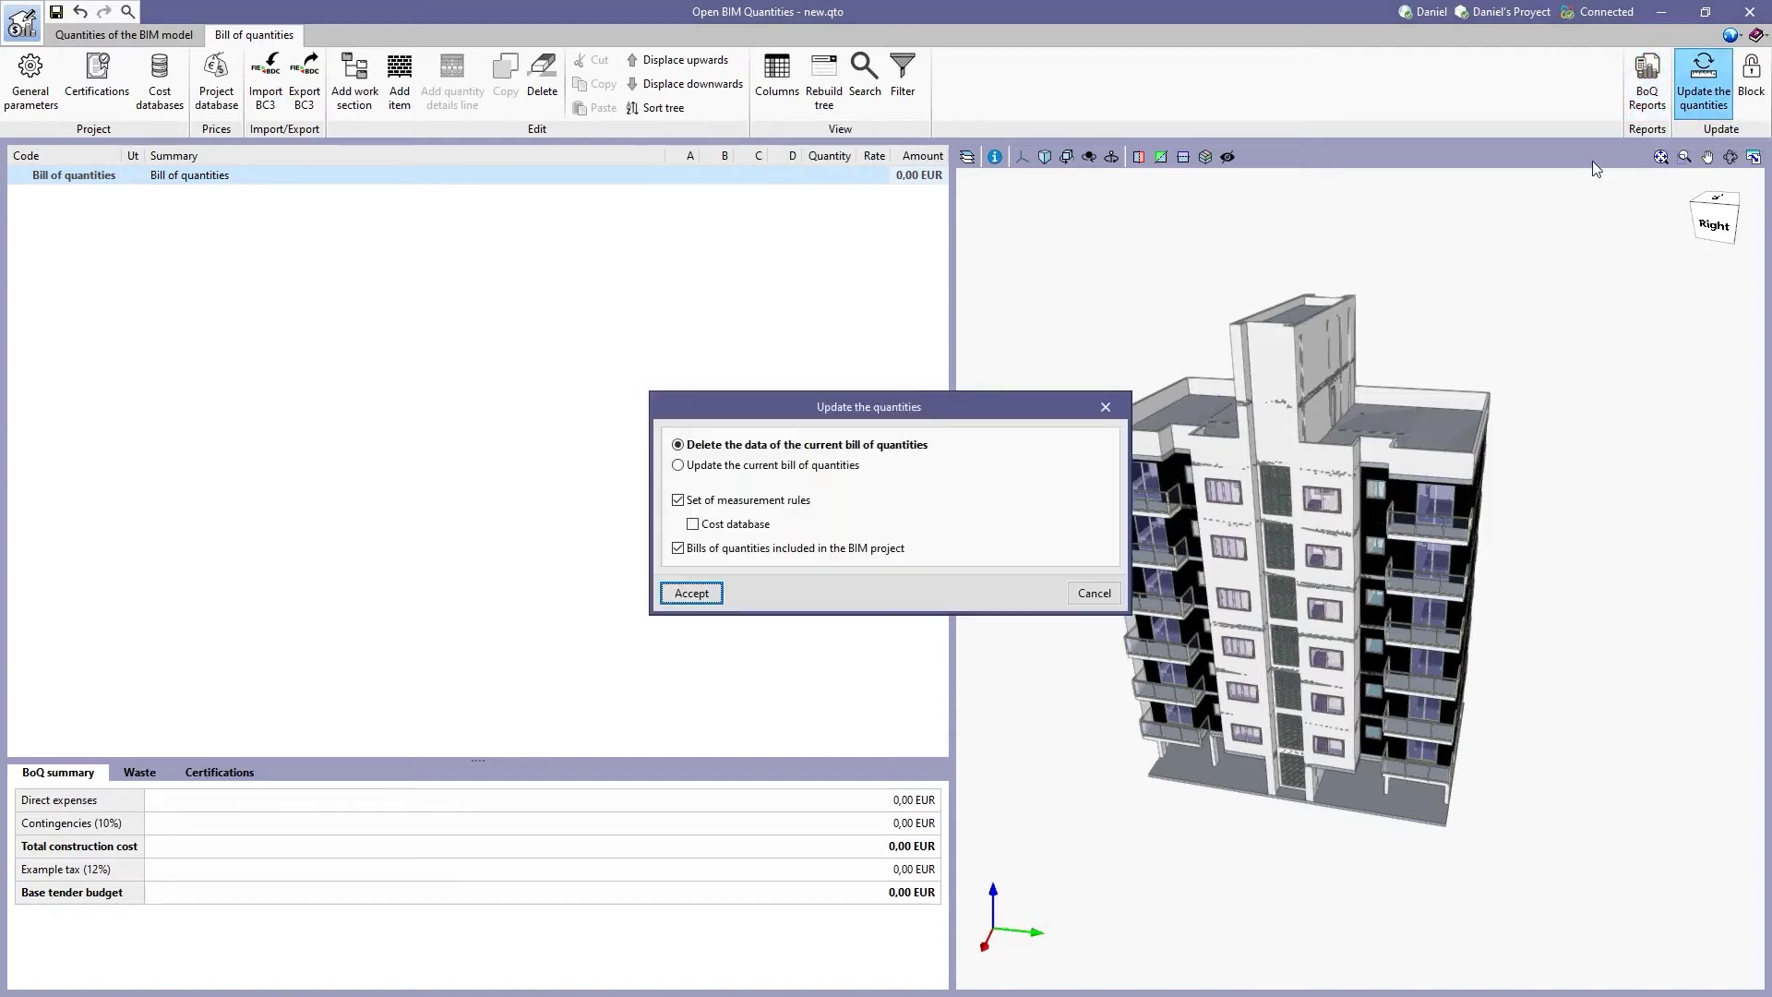
click(693, 524)
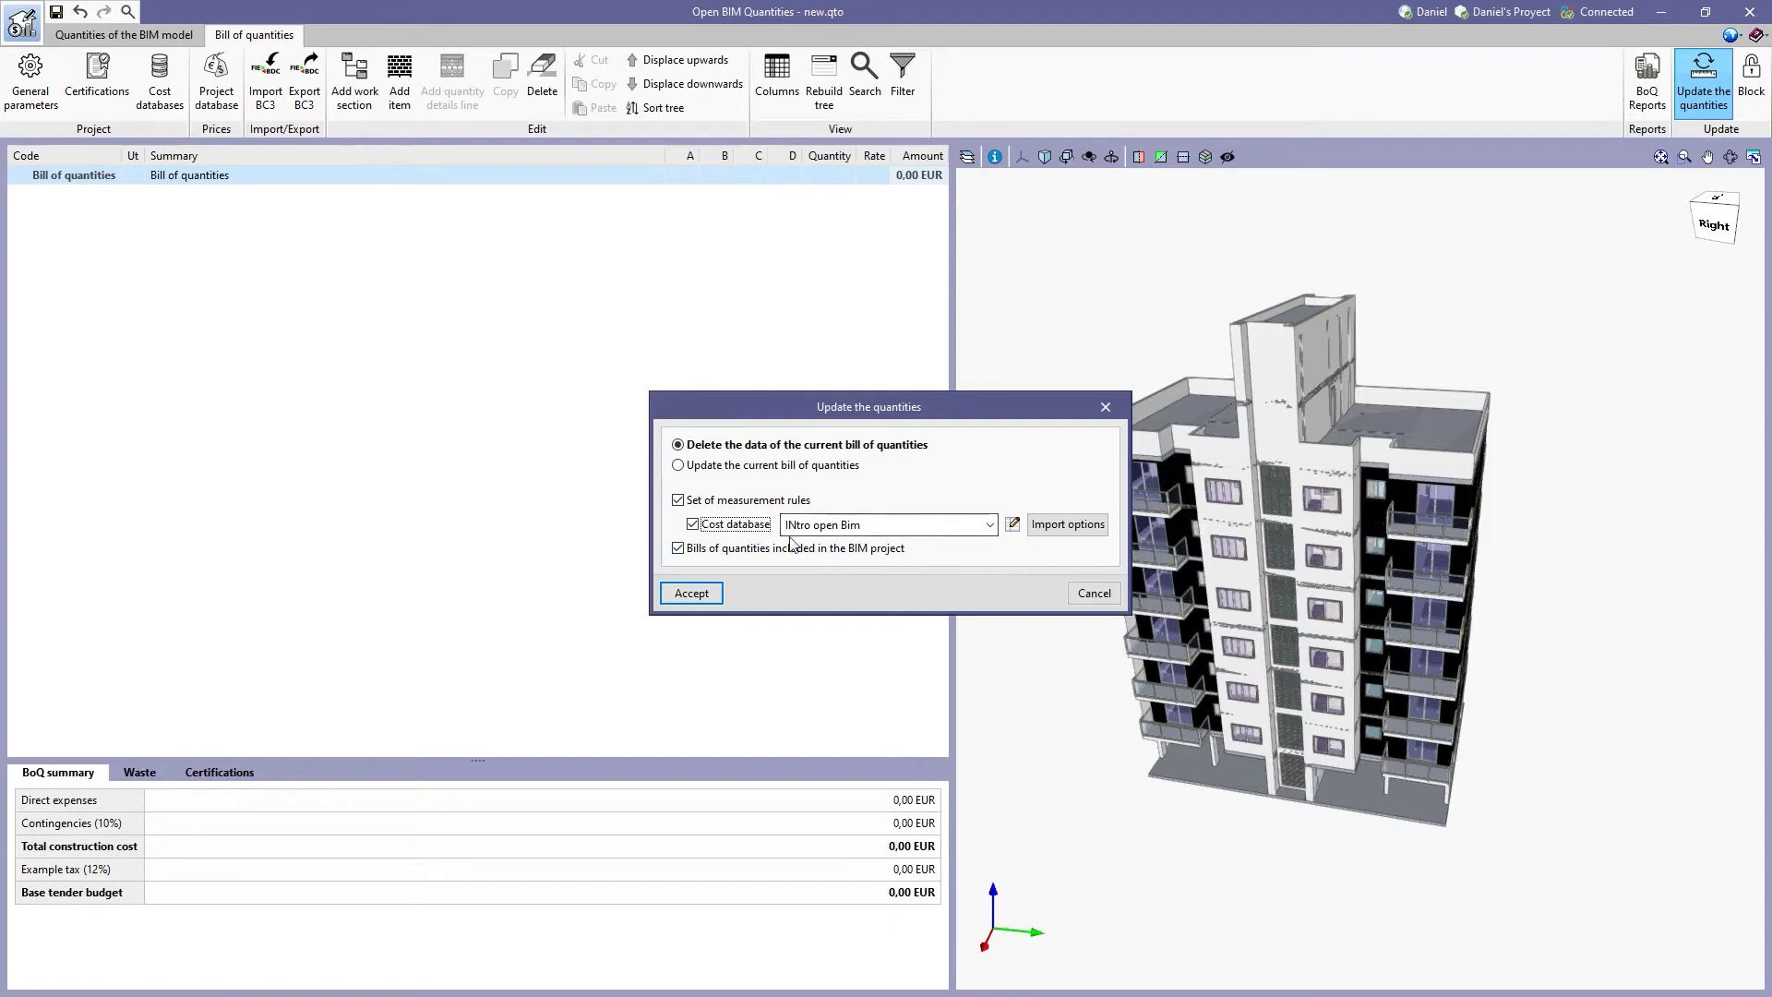
click(714, 600)
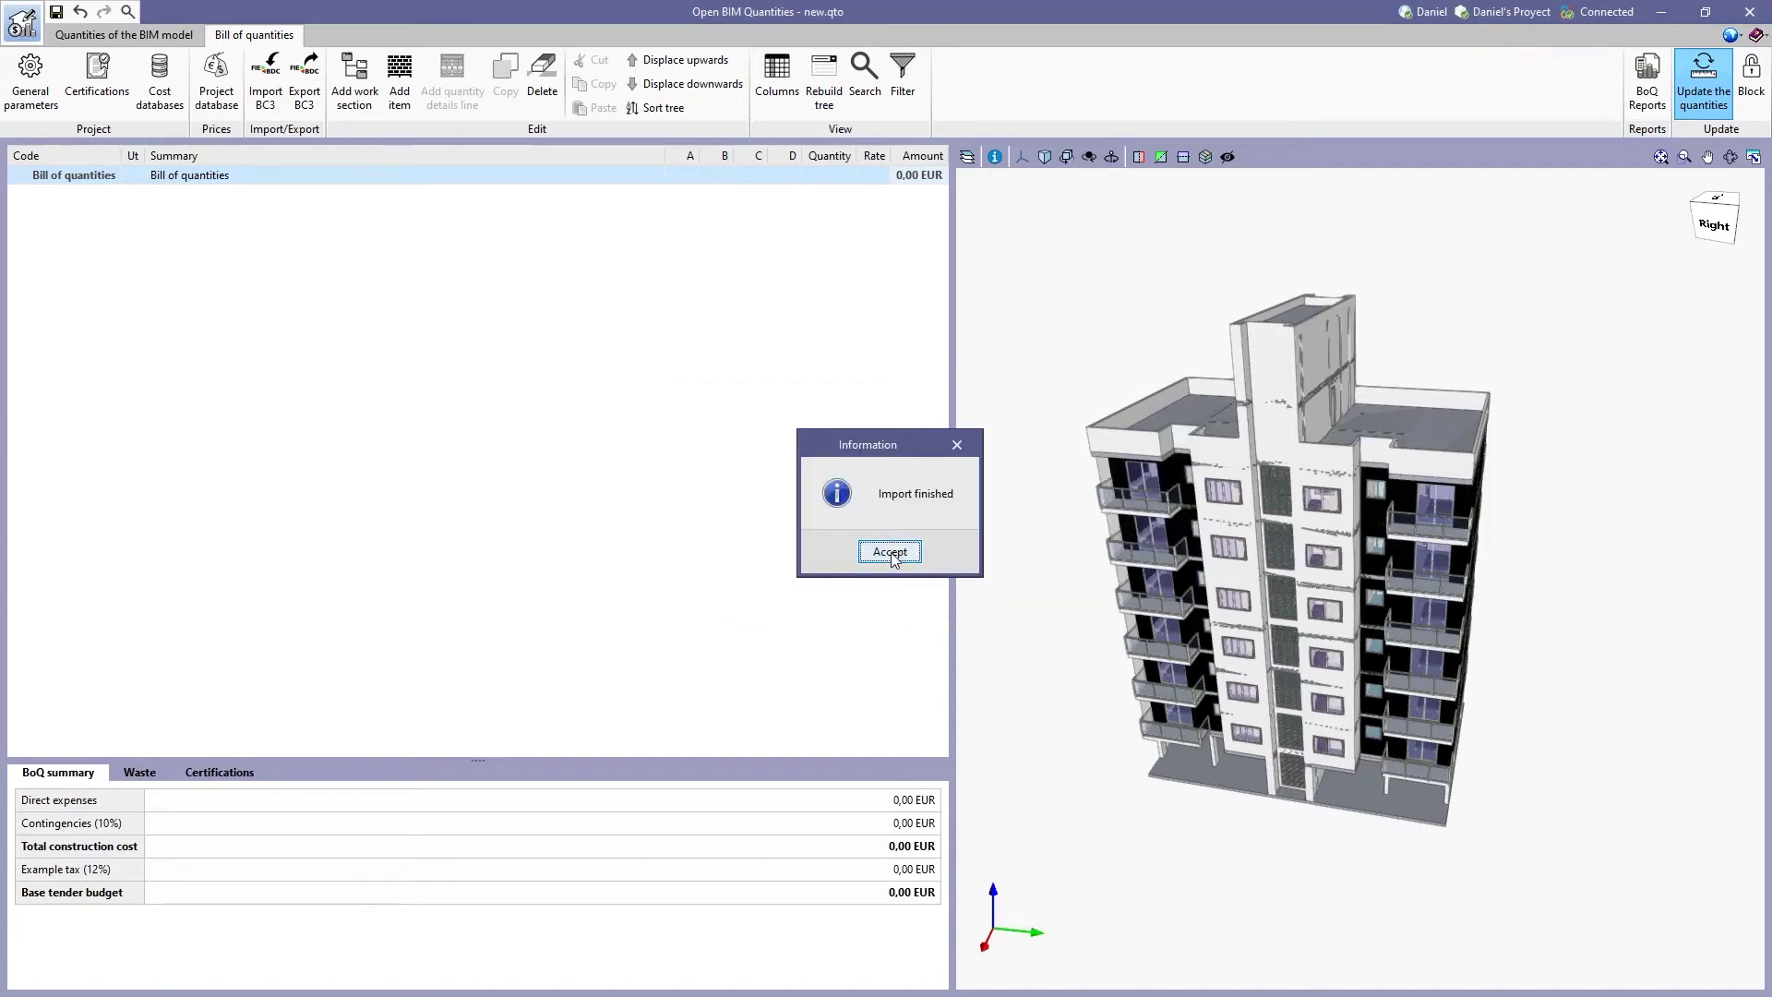
click(890, 552)
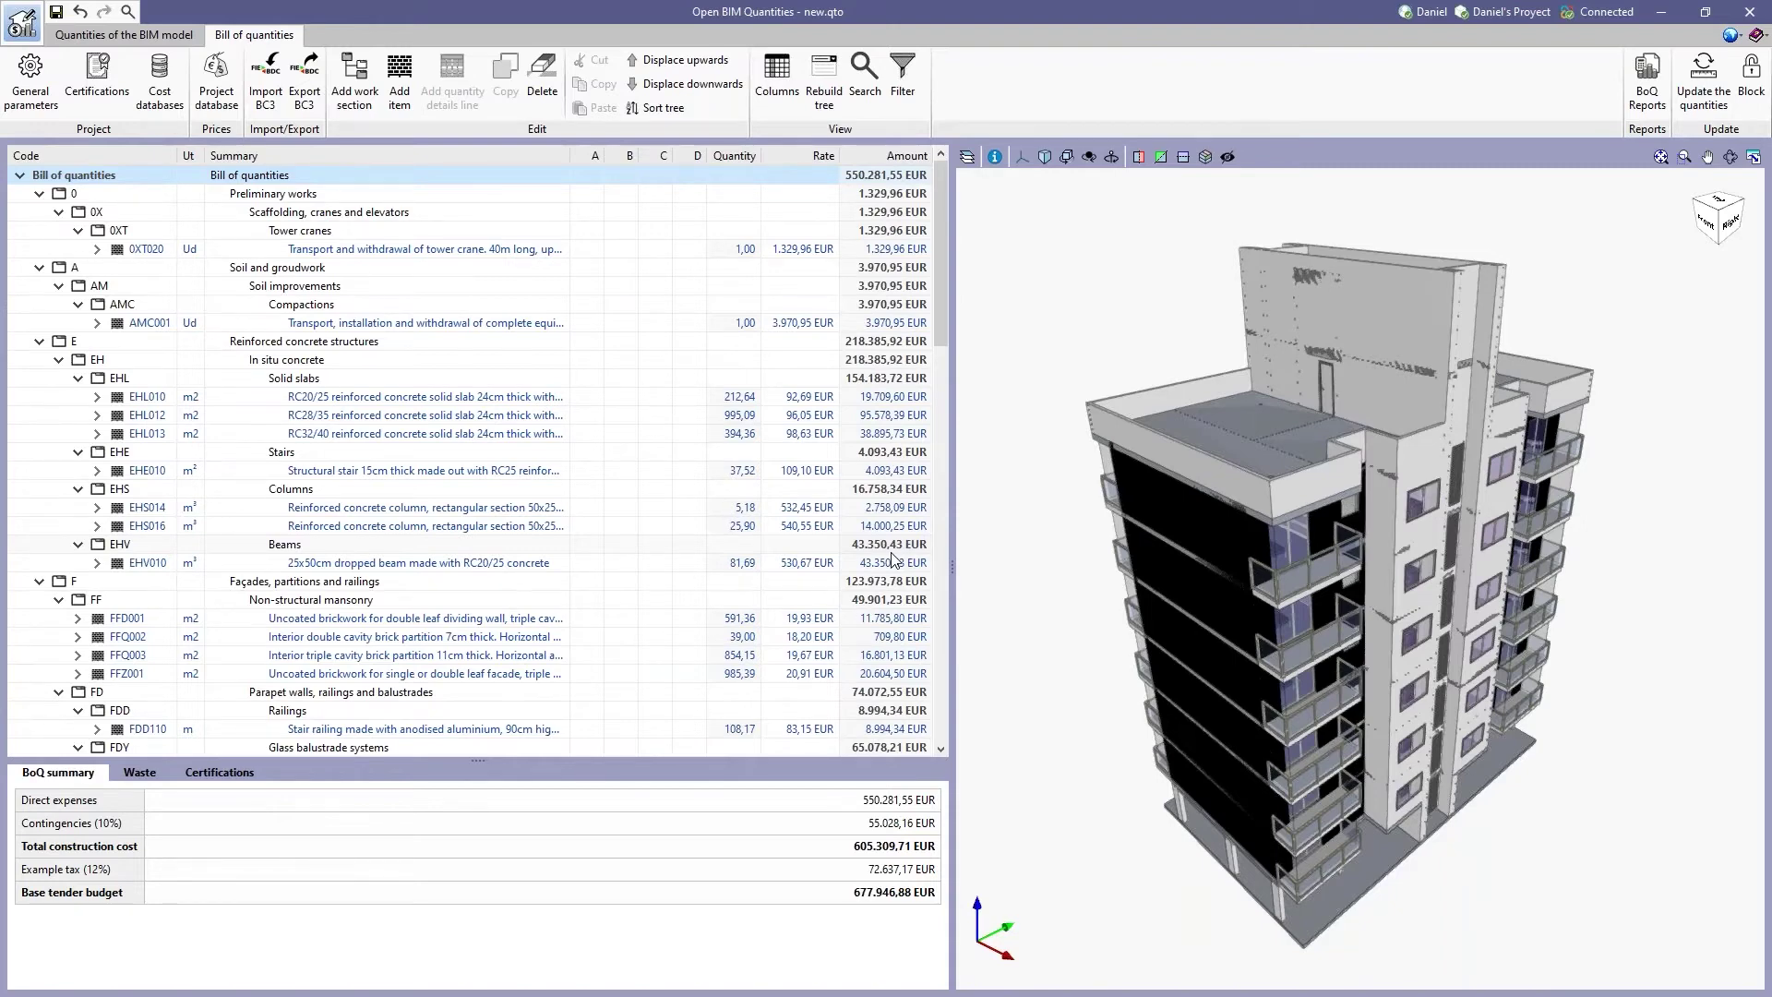
Highlight the soil compaction item and the RC20/25 and RC28/35 solid slab items in the 3D model to inspect their elements.
mouse_move(939, 186)
mouse_down()
mouse_move(942, 286)
mouse_move(937, 185)
mouse_up()
click(386, 323)
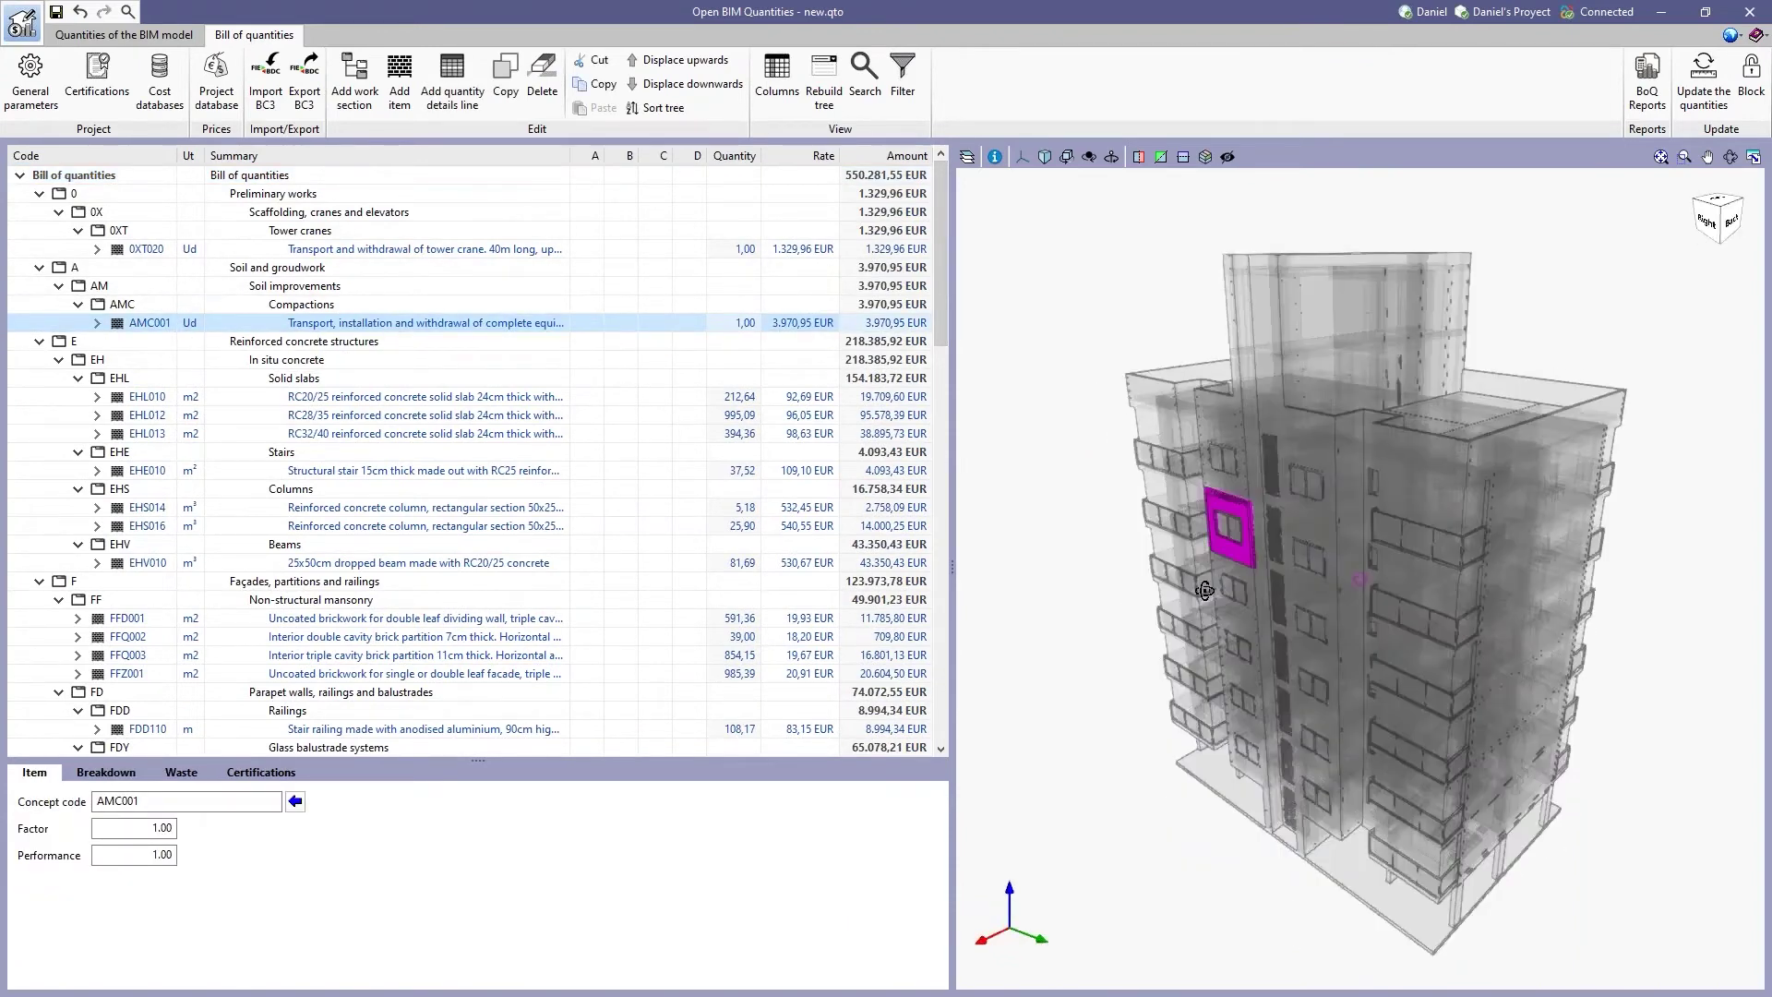
click(300, 399)
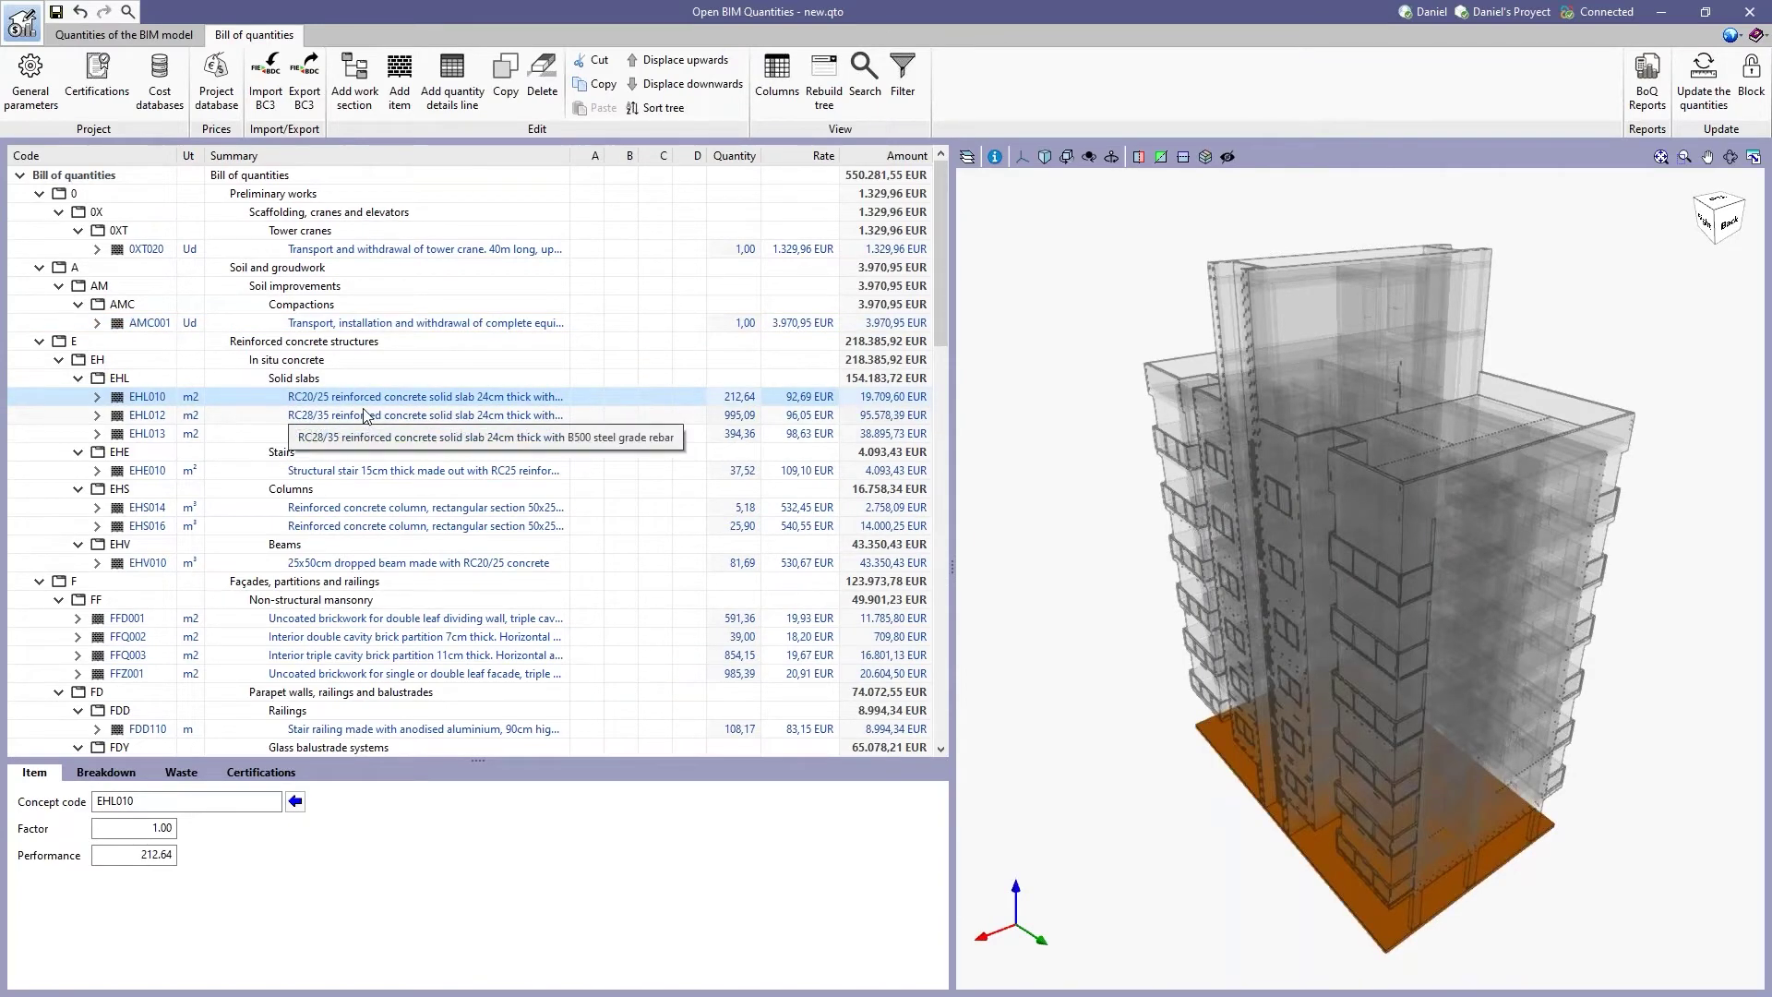
click(434, 416)
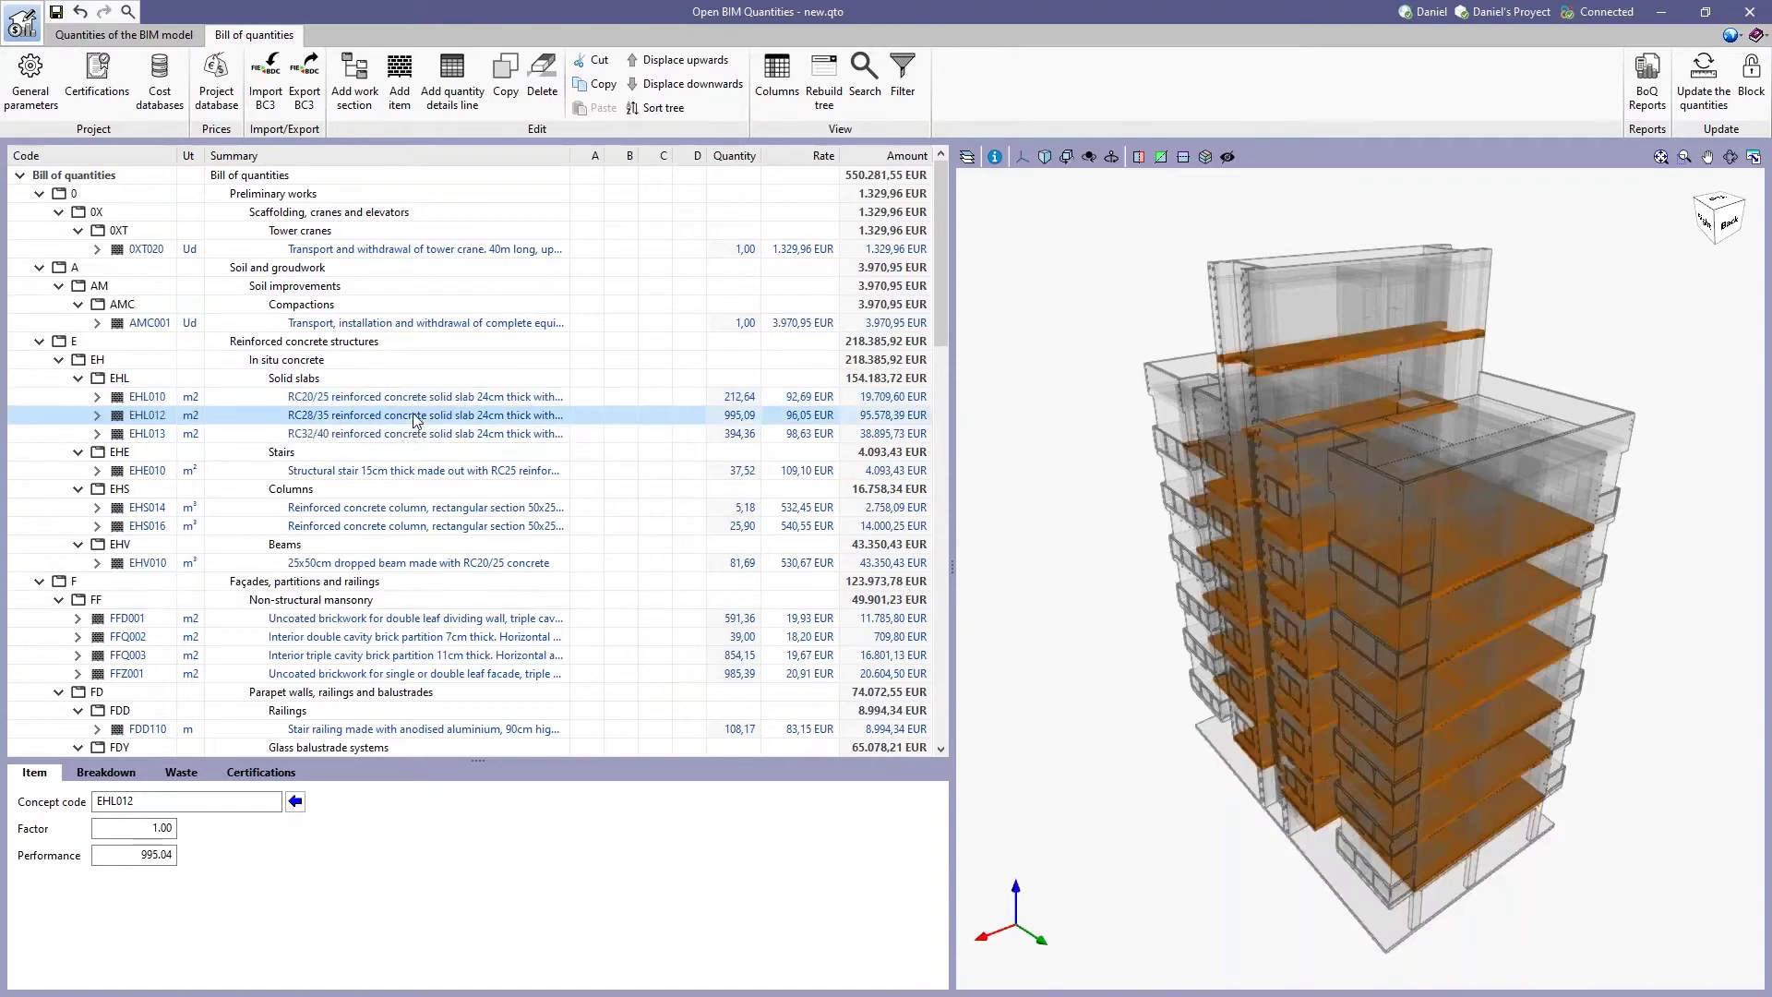
middle_drag(1116, 462, 1159, 465)
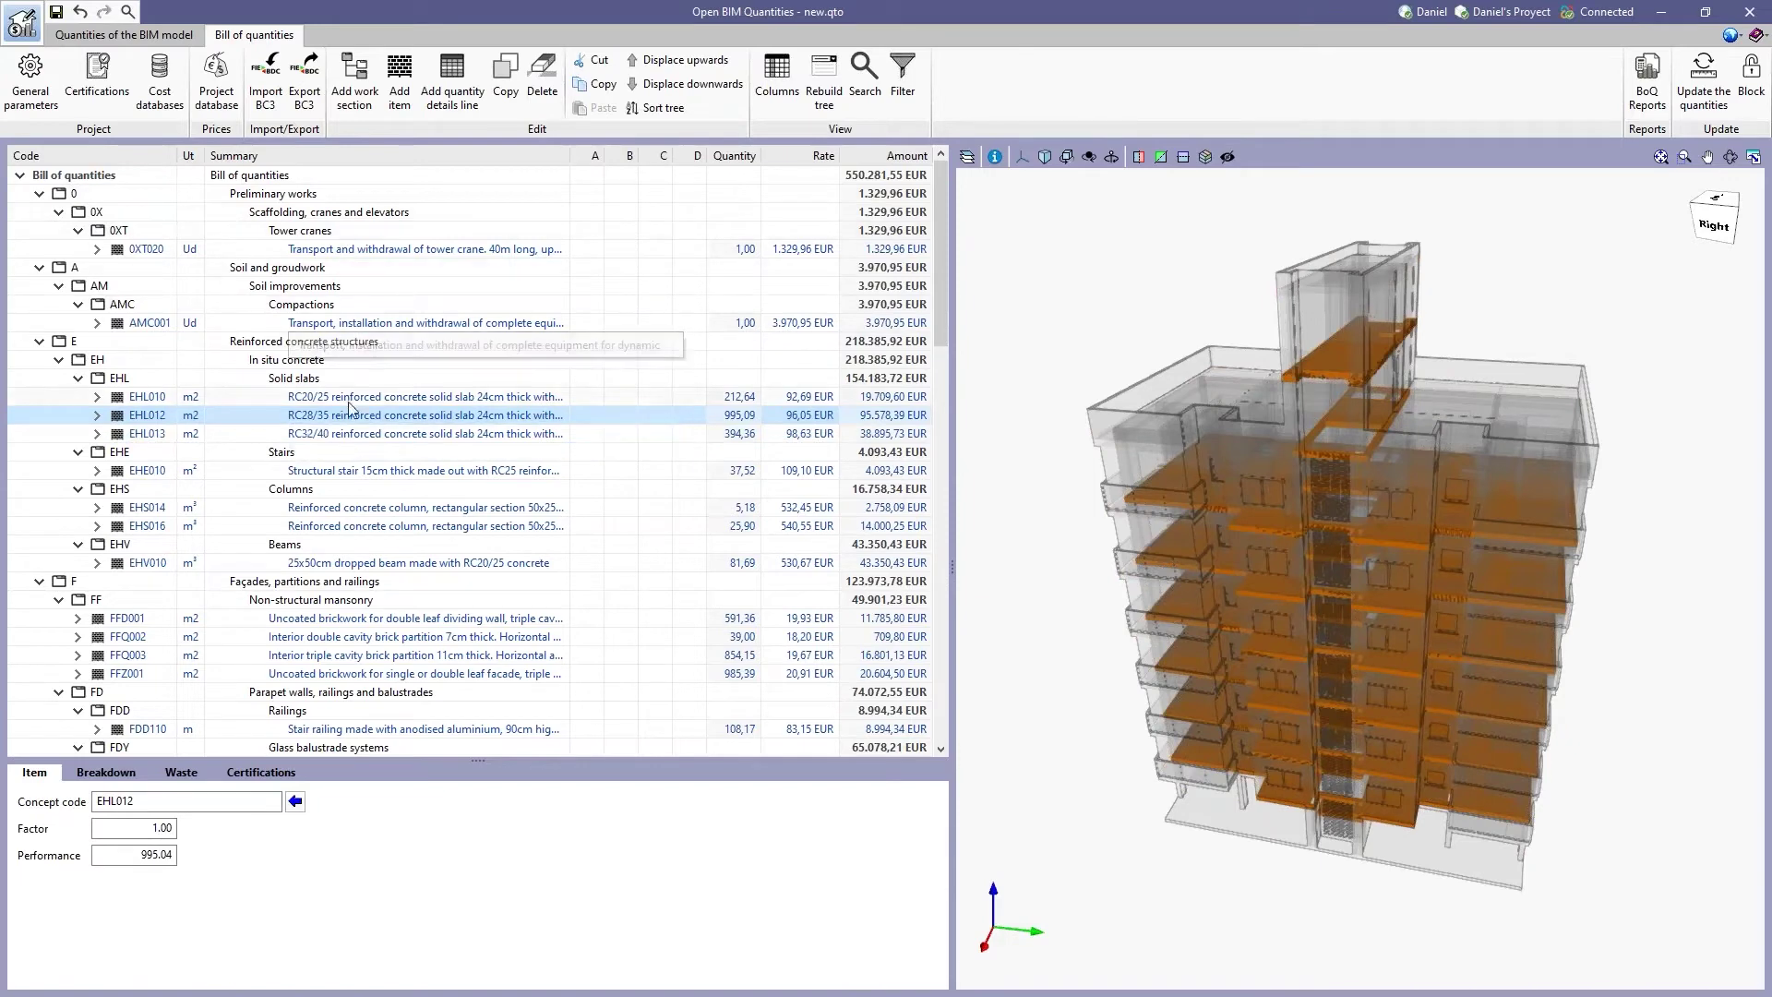
Look through the bill's work sections and select the whole bill of quantities to show the full model.
scroll(360, 443, down, 2)
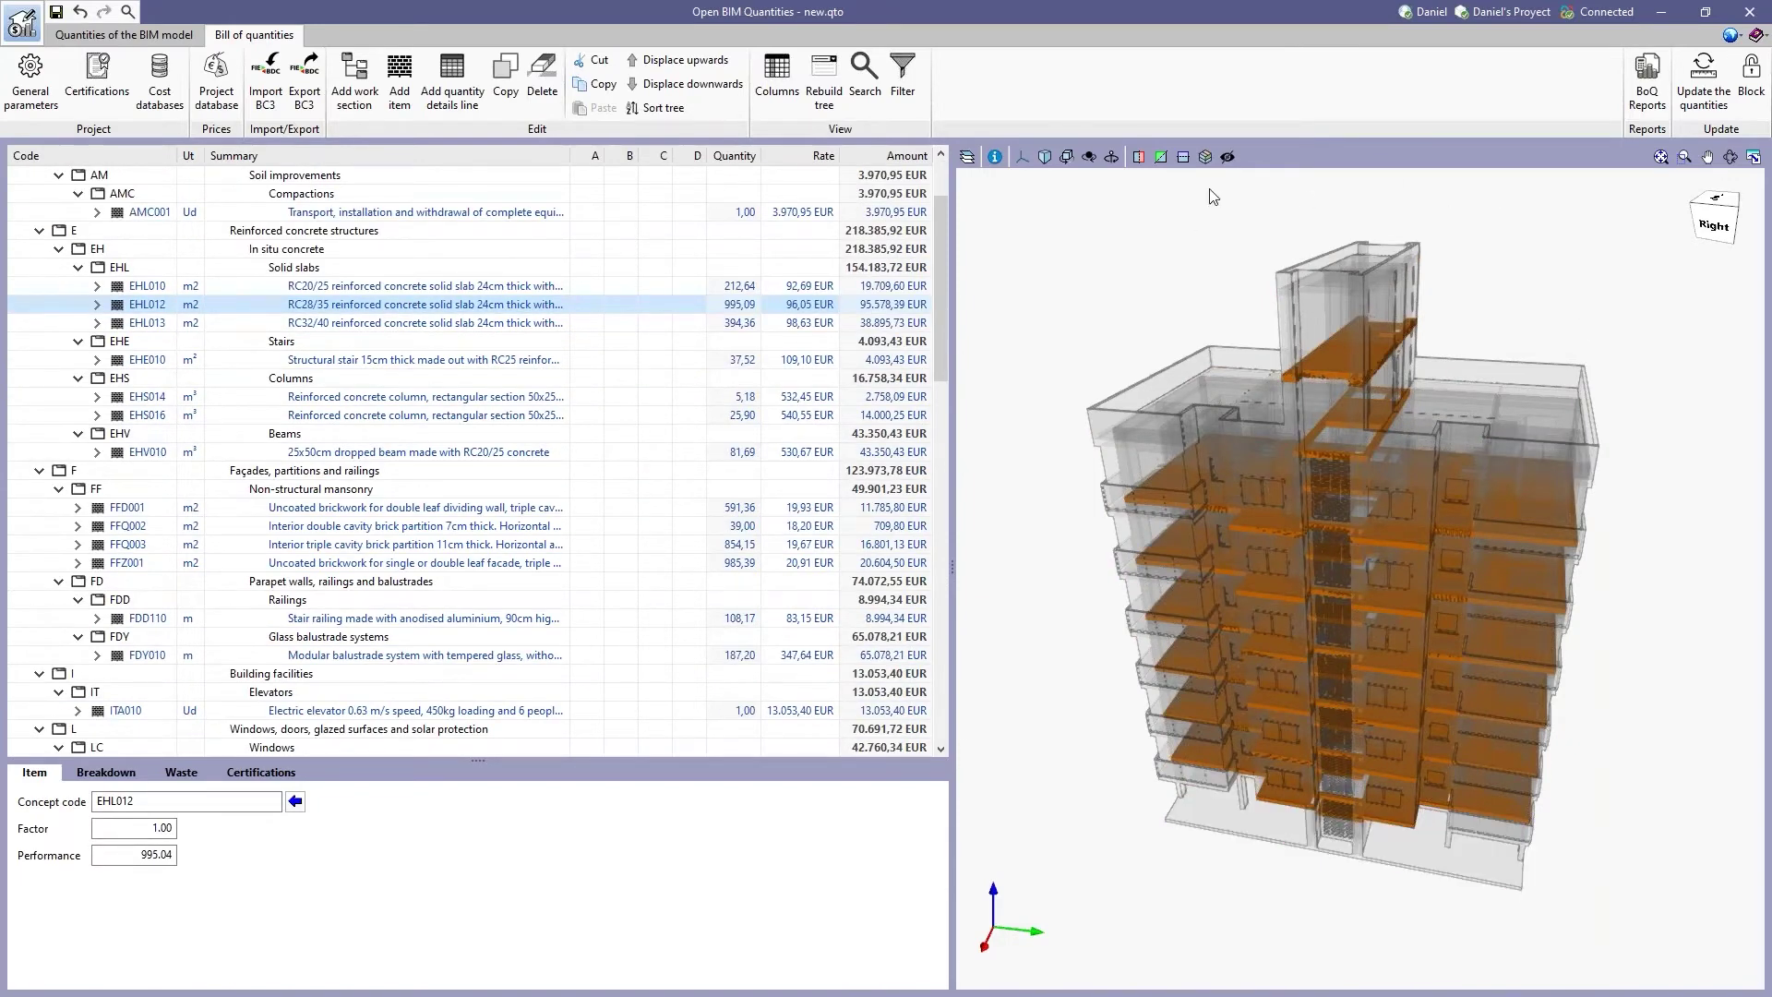
mouse_move(939, 222)
mouse_down()
mouse_move(942, 270)
mouse_move(938, 246)
mouse_up()
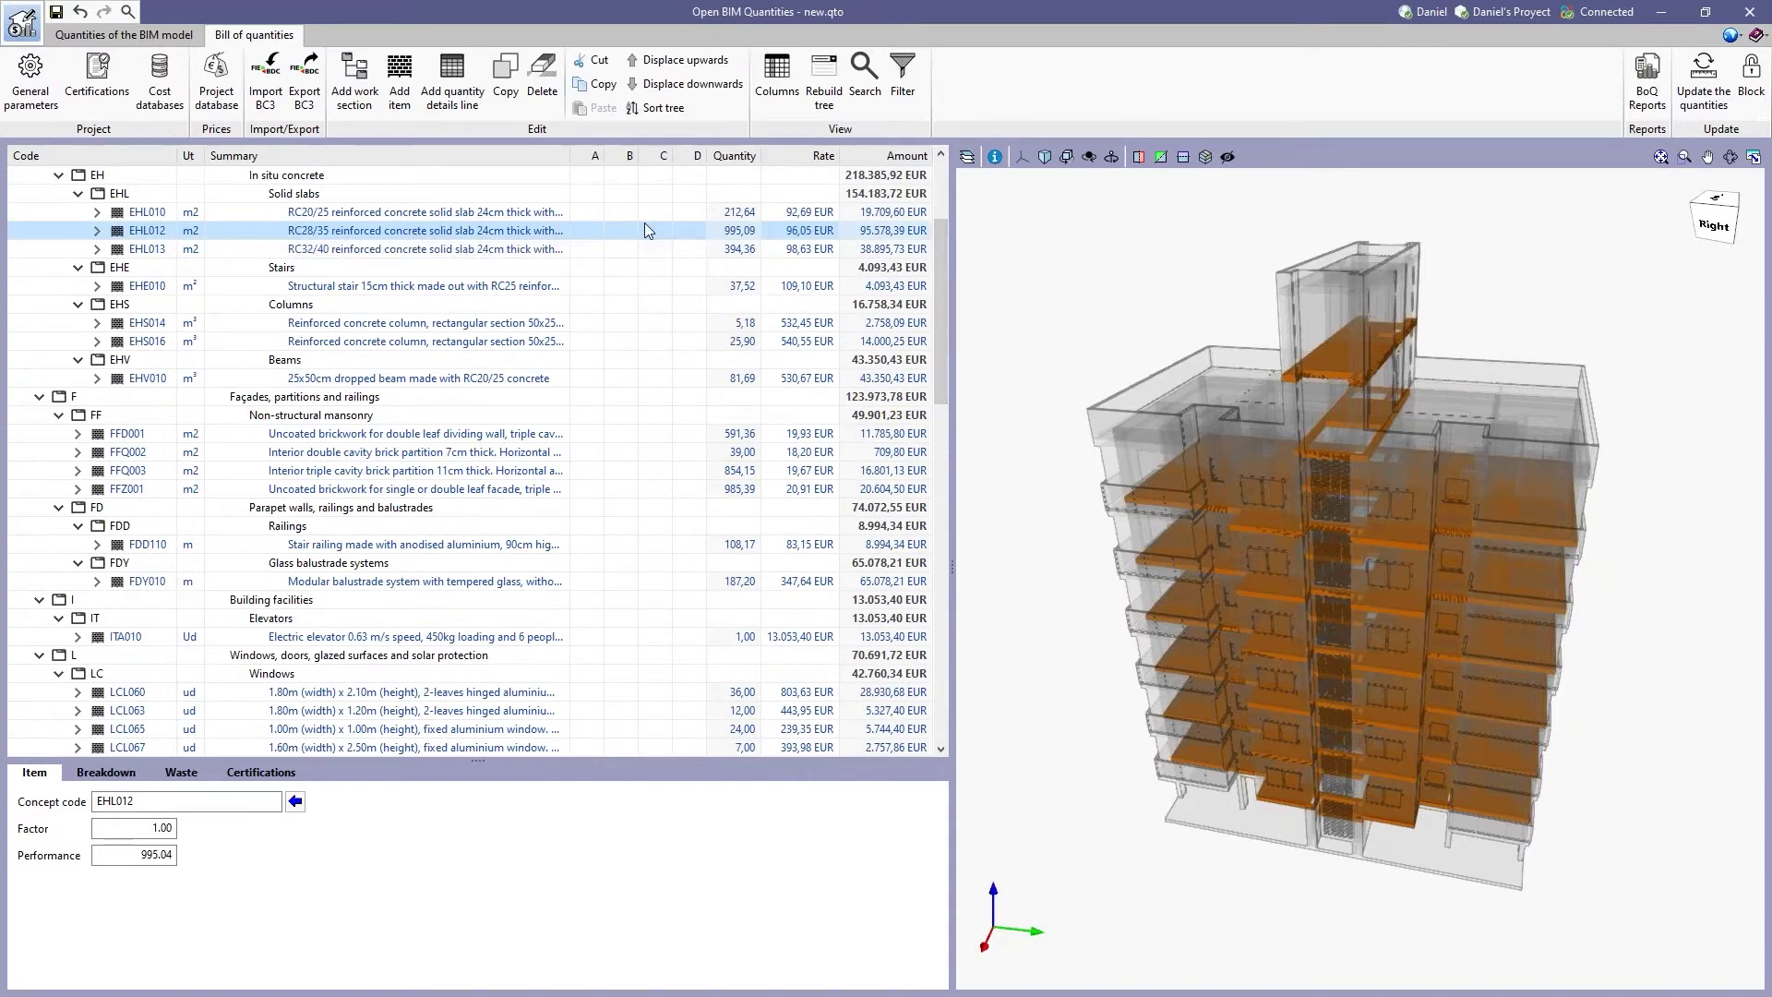
scroll(629, 351, up, 4)
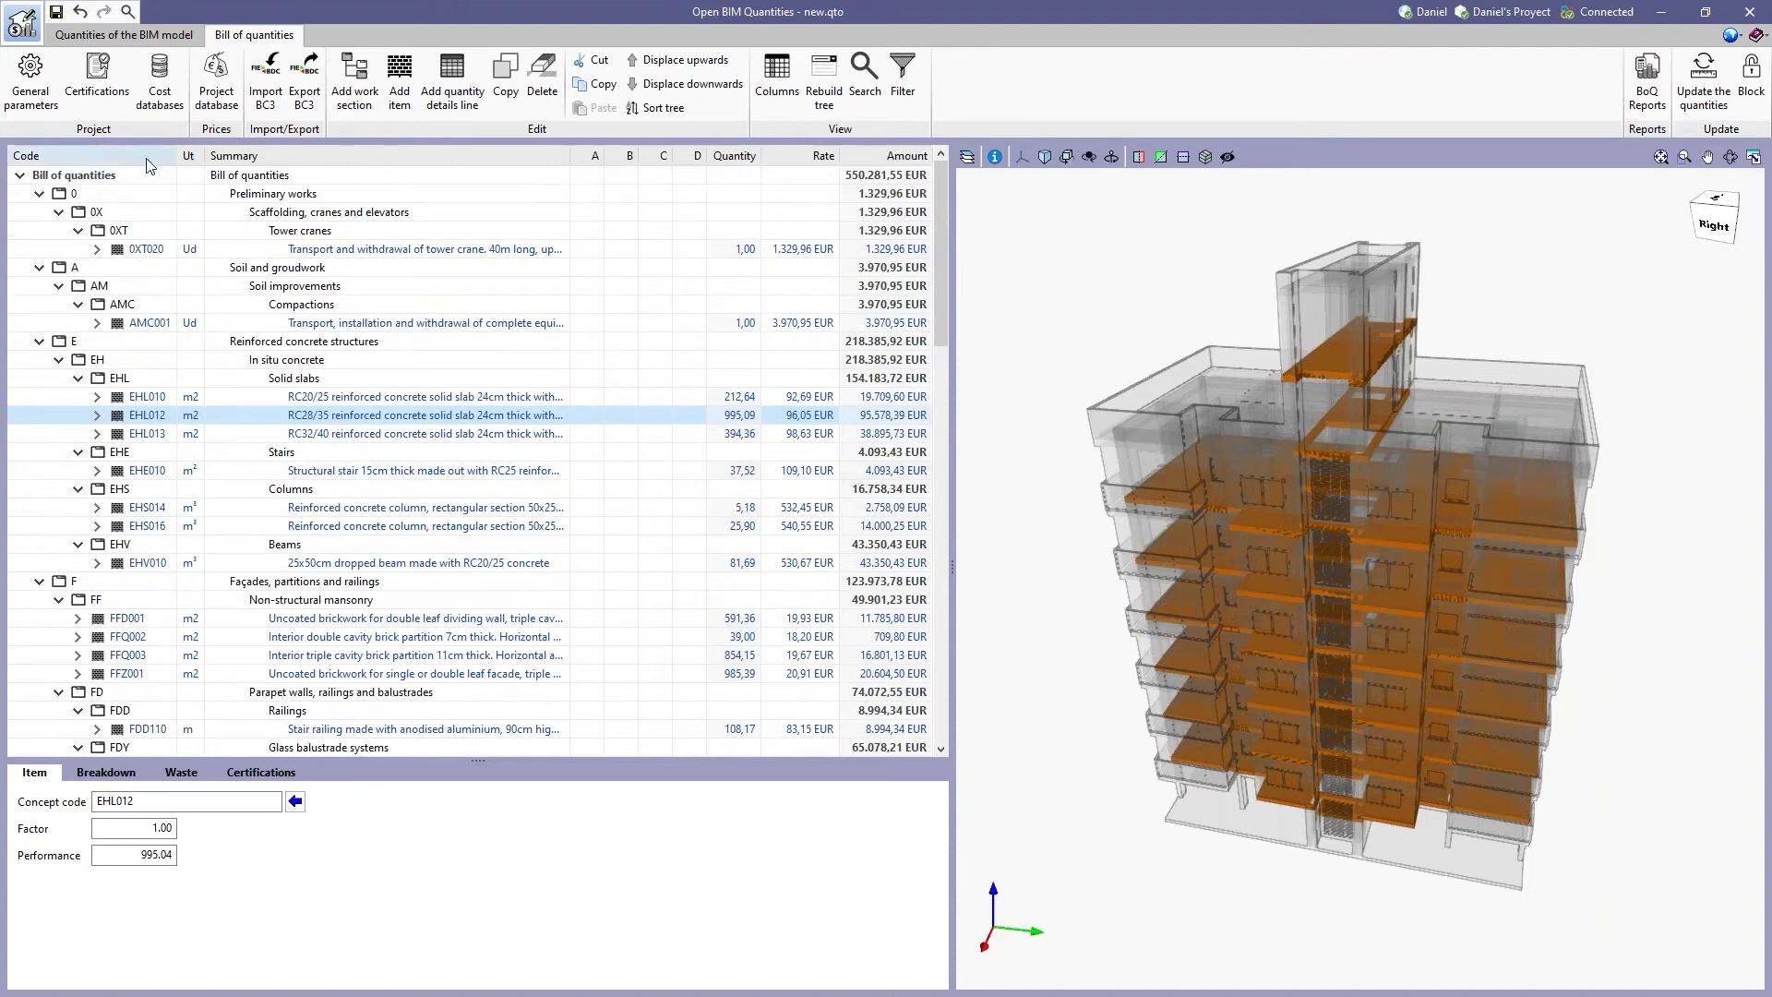
click(132, 176)
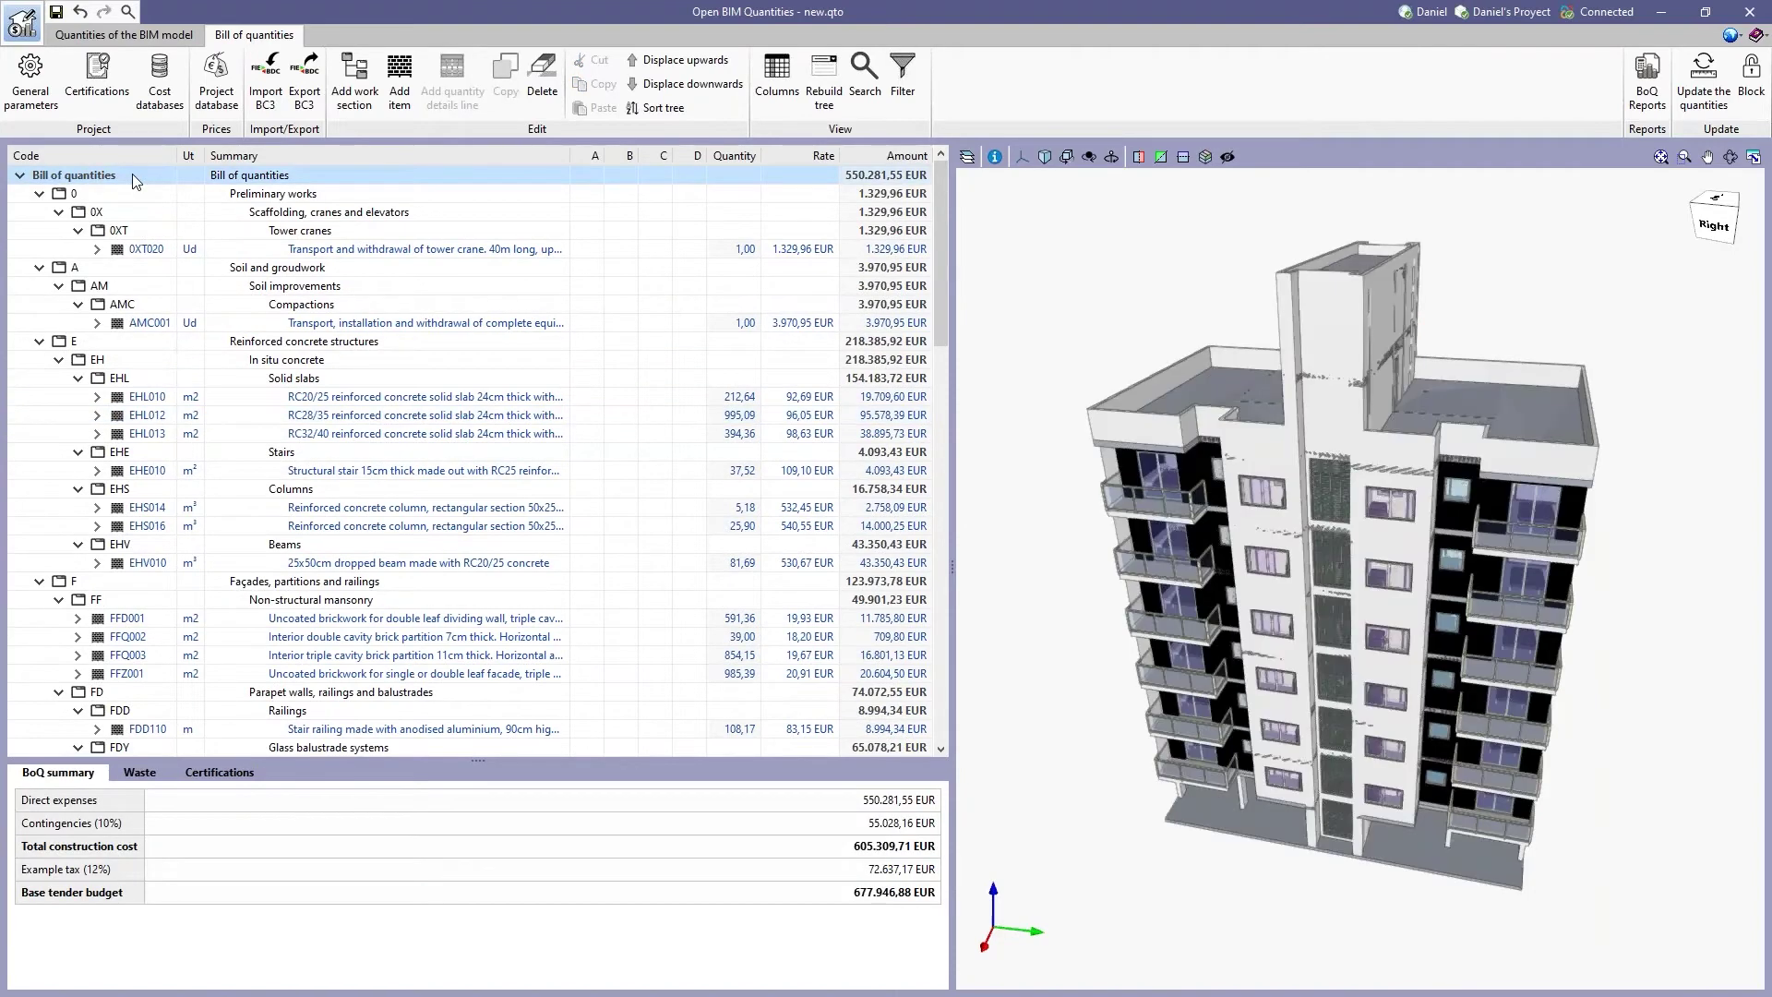
Locate a W180x120 window's quantity line from the model, and highlight the 11 cm interior triple cavity brick partitions.
scroll(654, 532, down, 4)
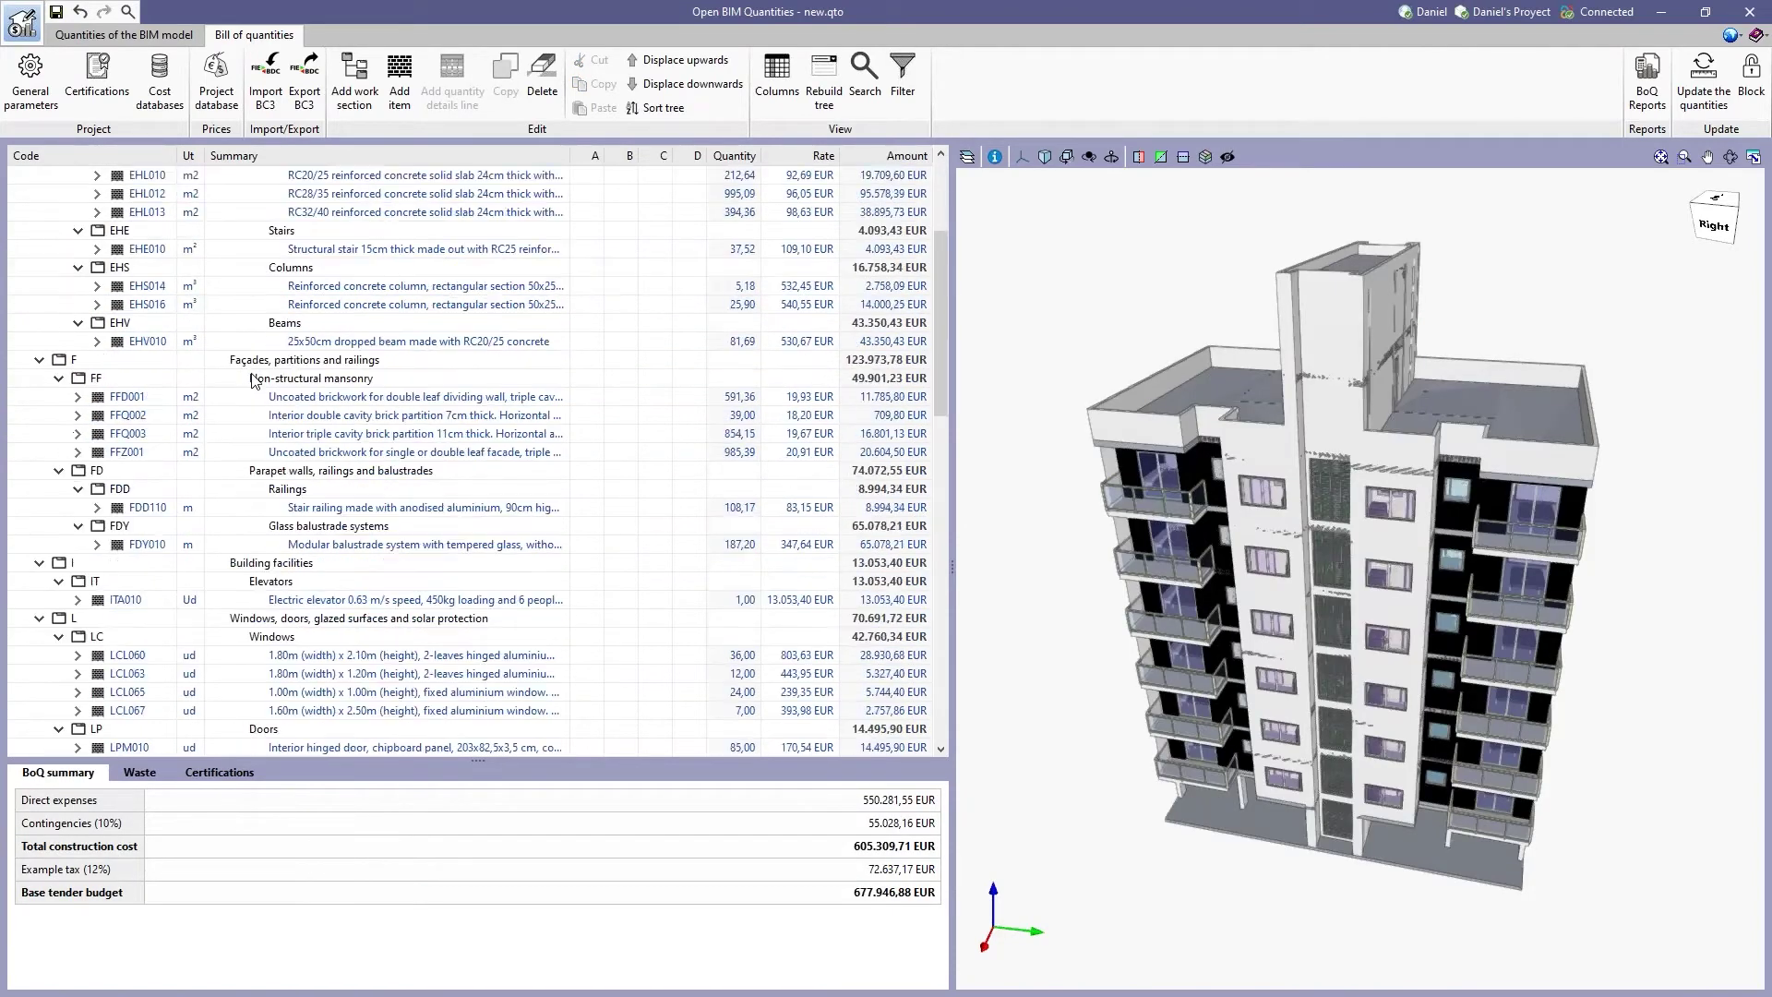
click(1282, 565)
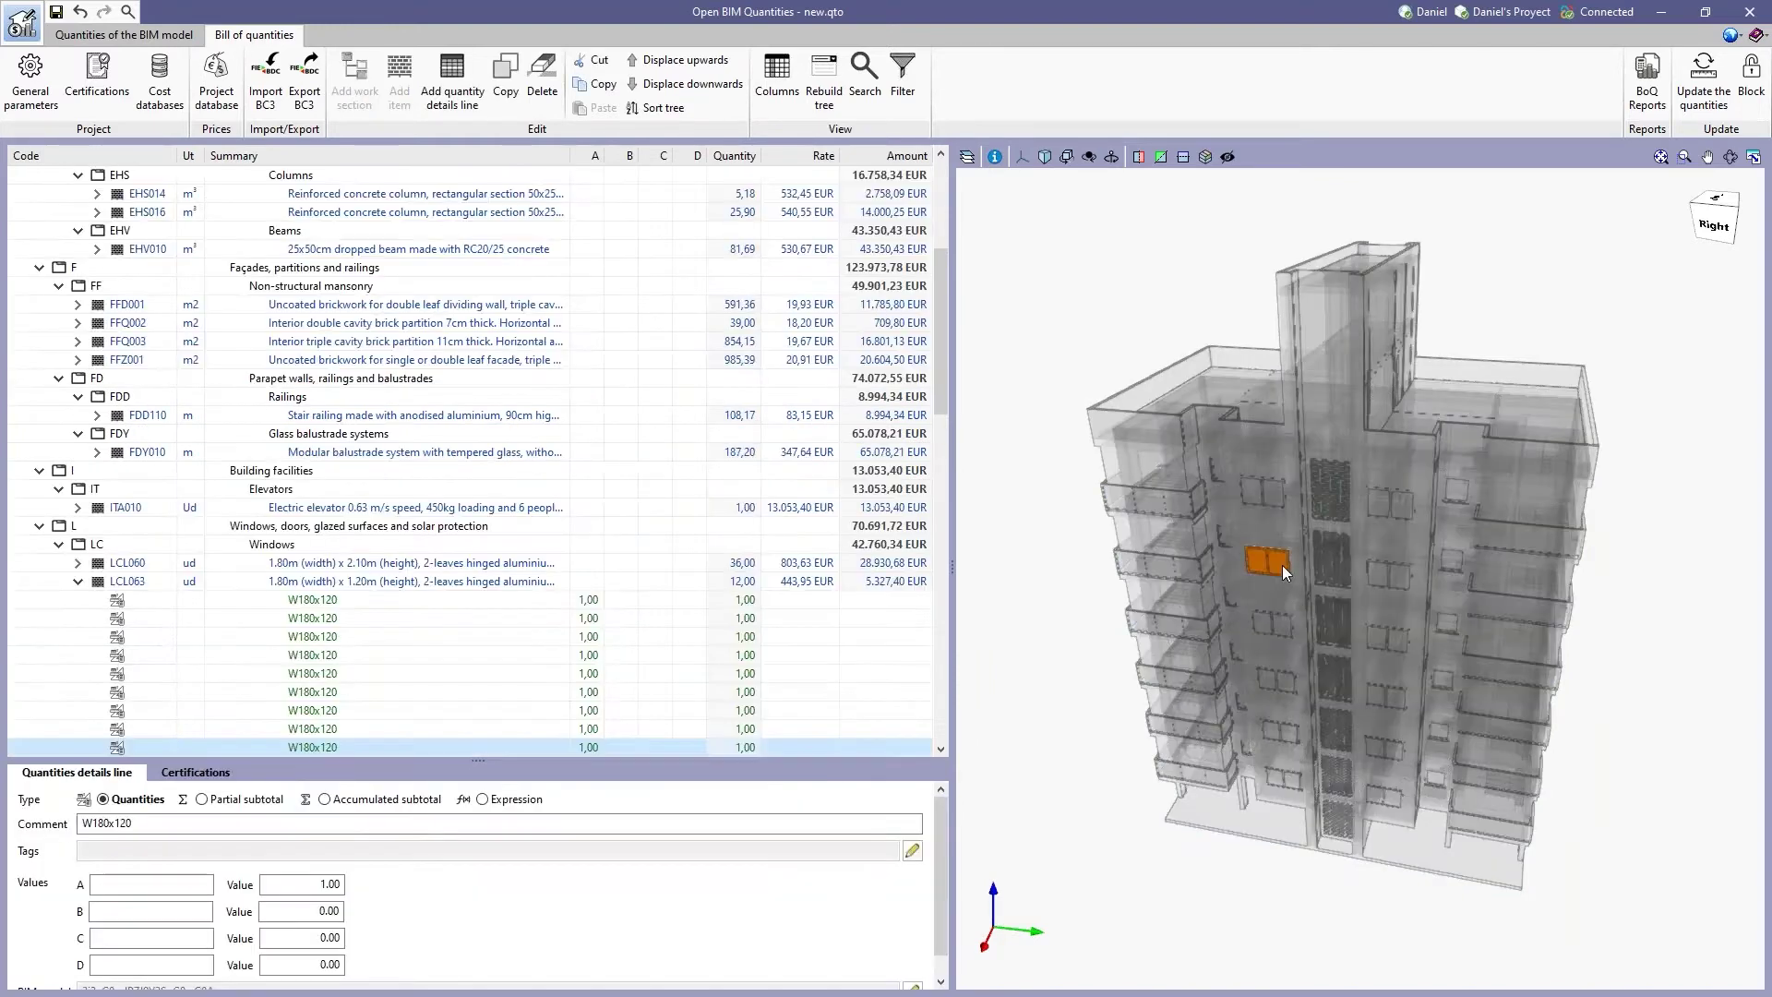
scroll(444, 487, down, 3)
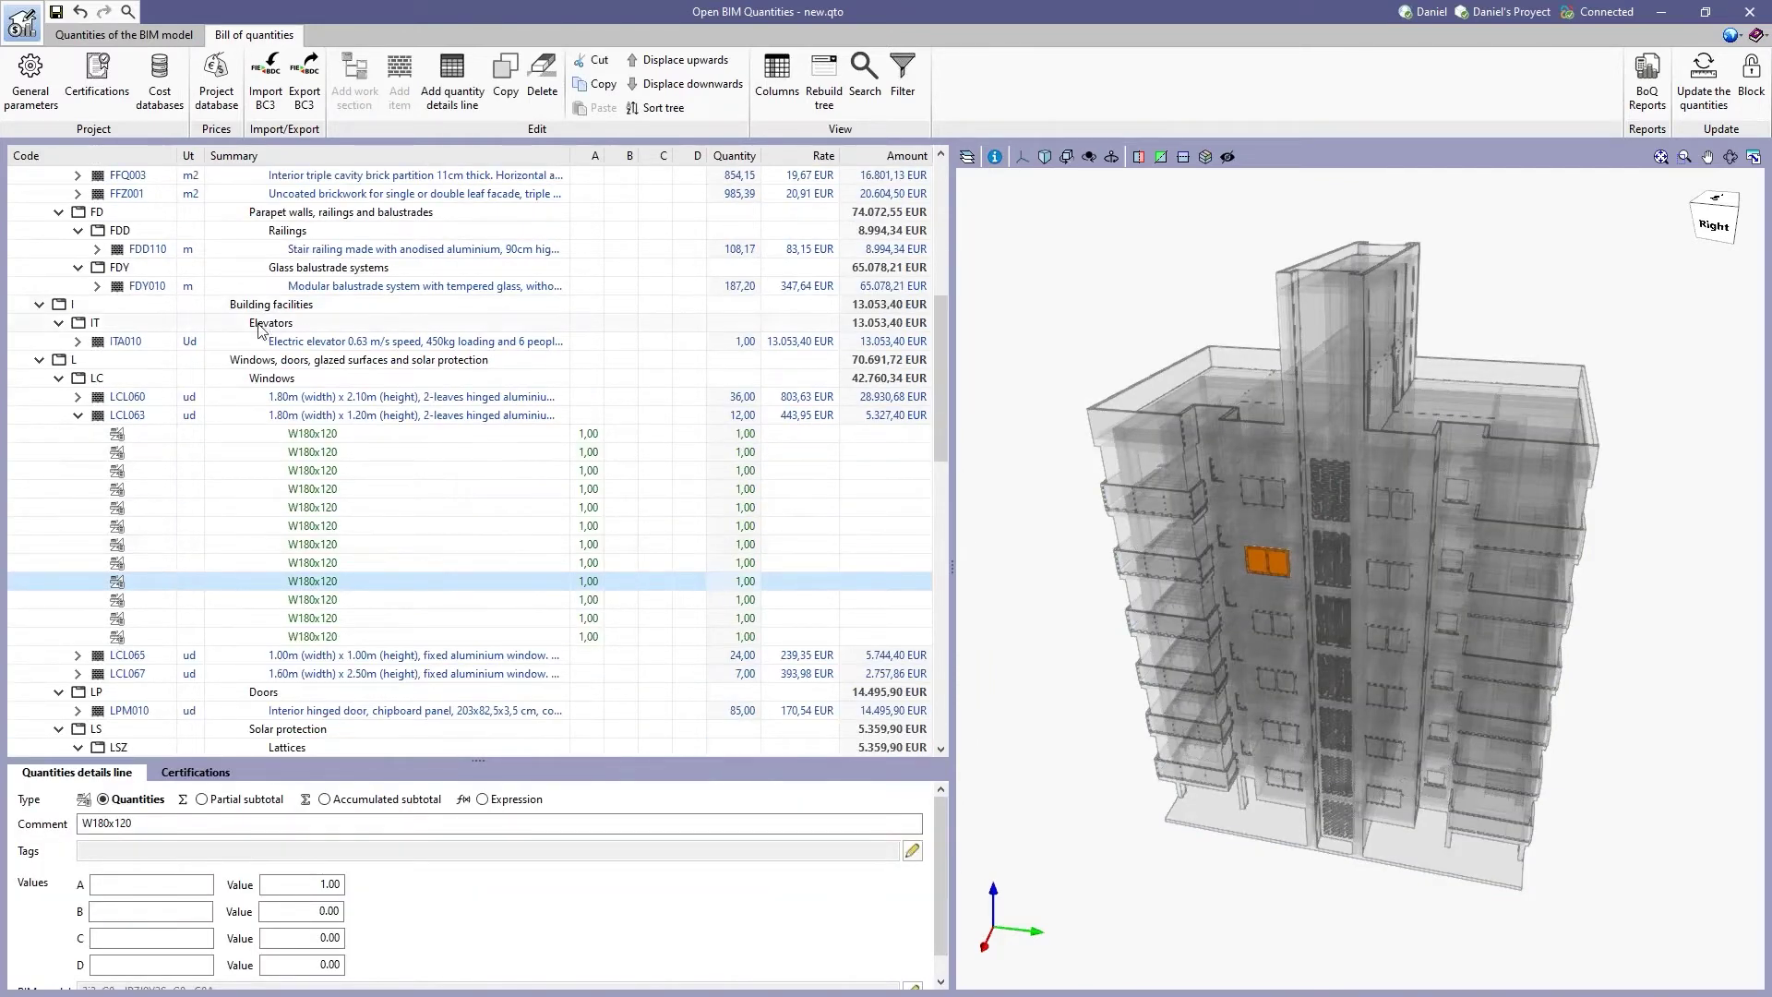
scroll(266, 331, up, 1)
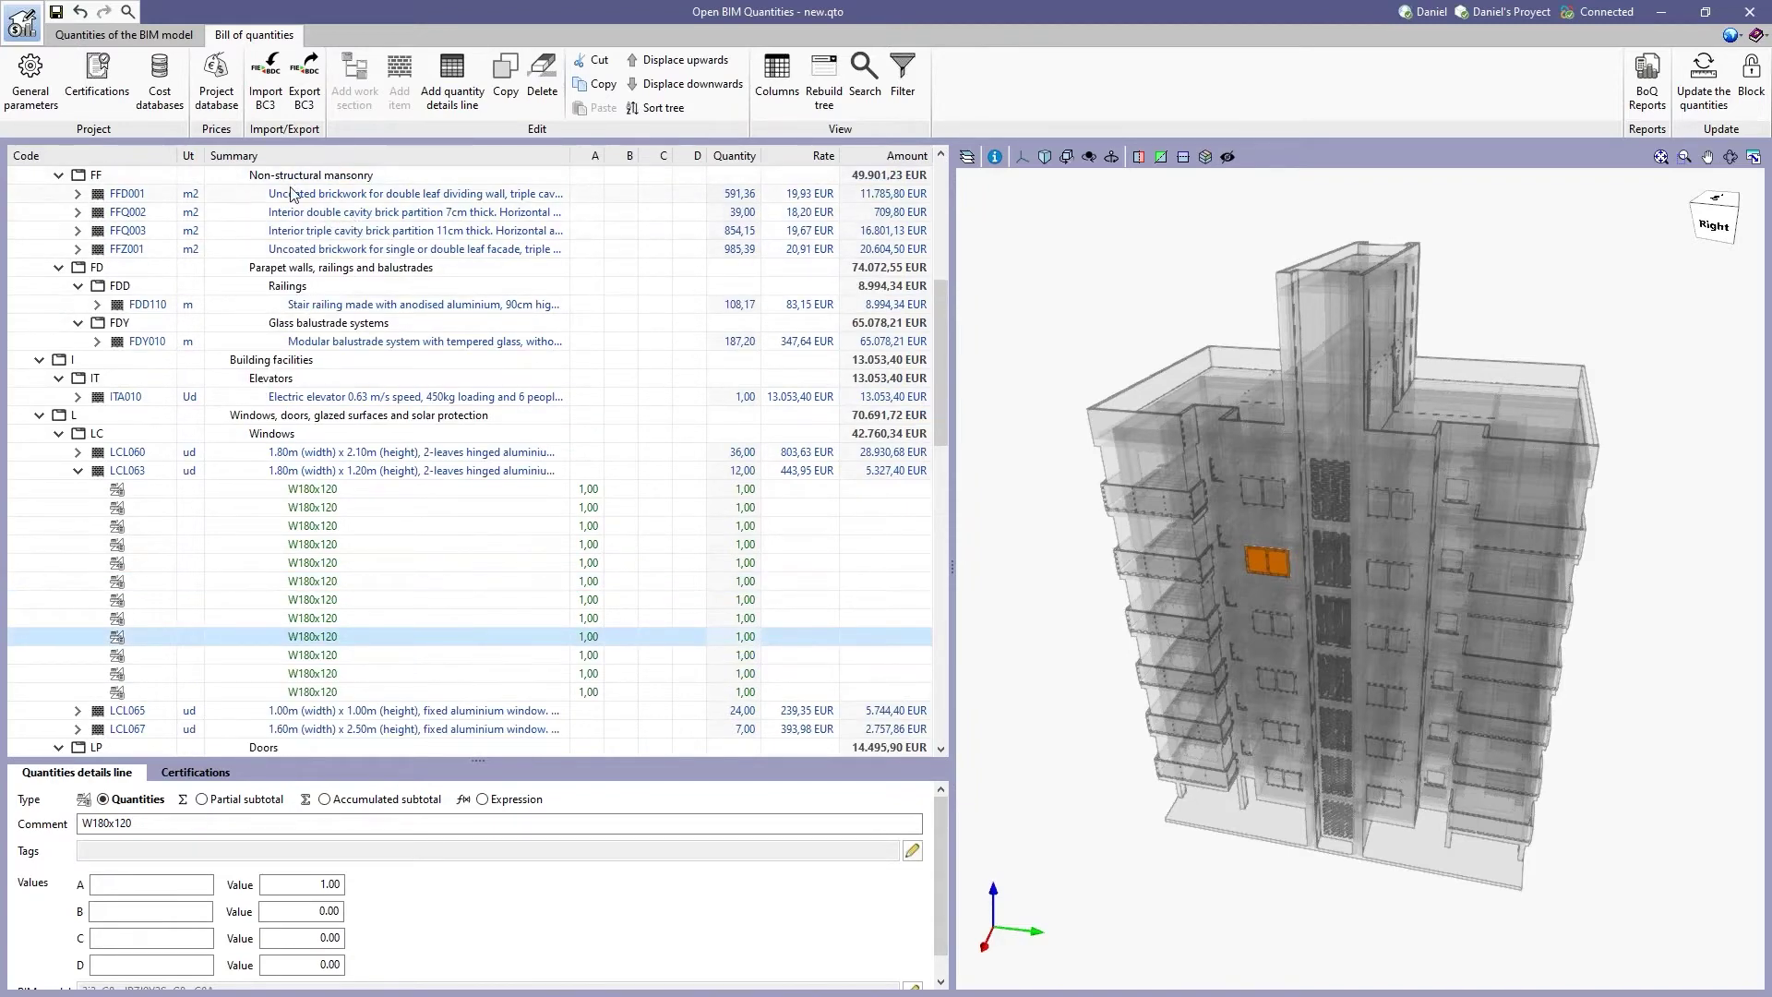
click(268, 232)
scroll(337, 290, up, 1)
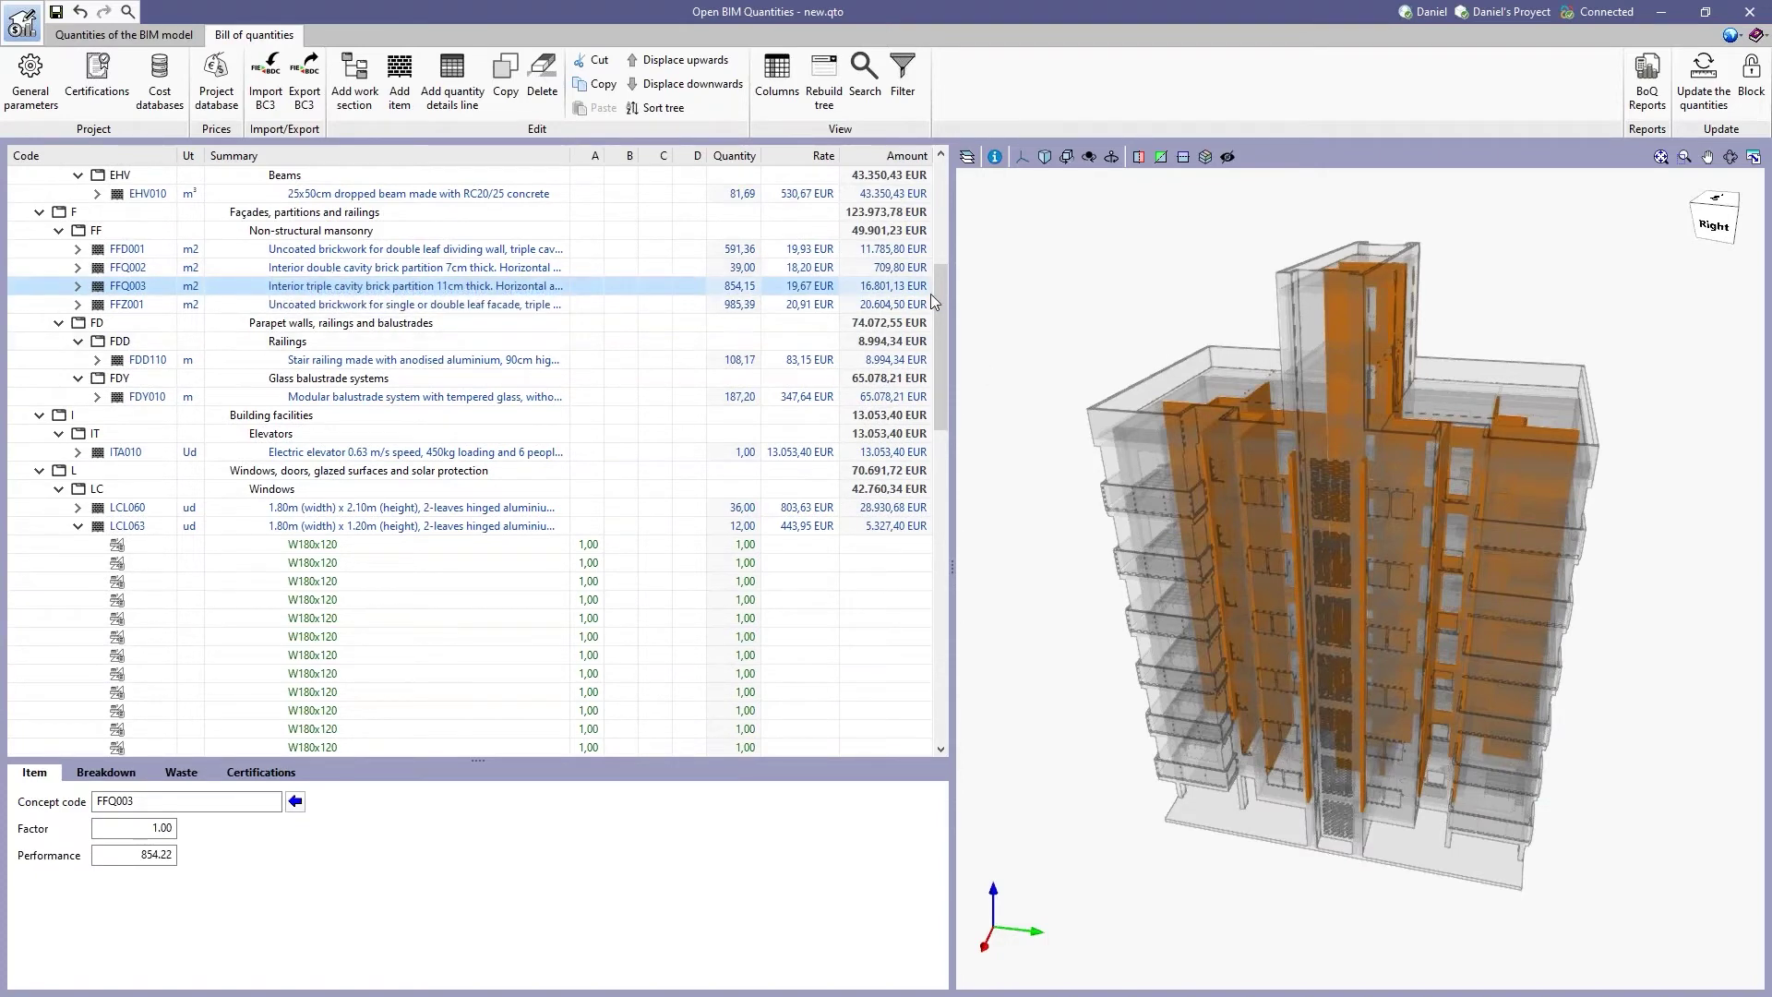
Locate the quantity lines of a balcony railing and an upper window from the model, and highlight the whole modular balustrade item.
scroll(1113, 485, up, 4)
click(1174, 507)
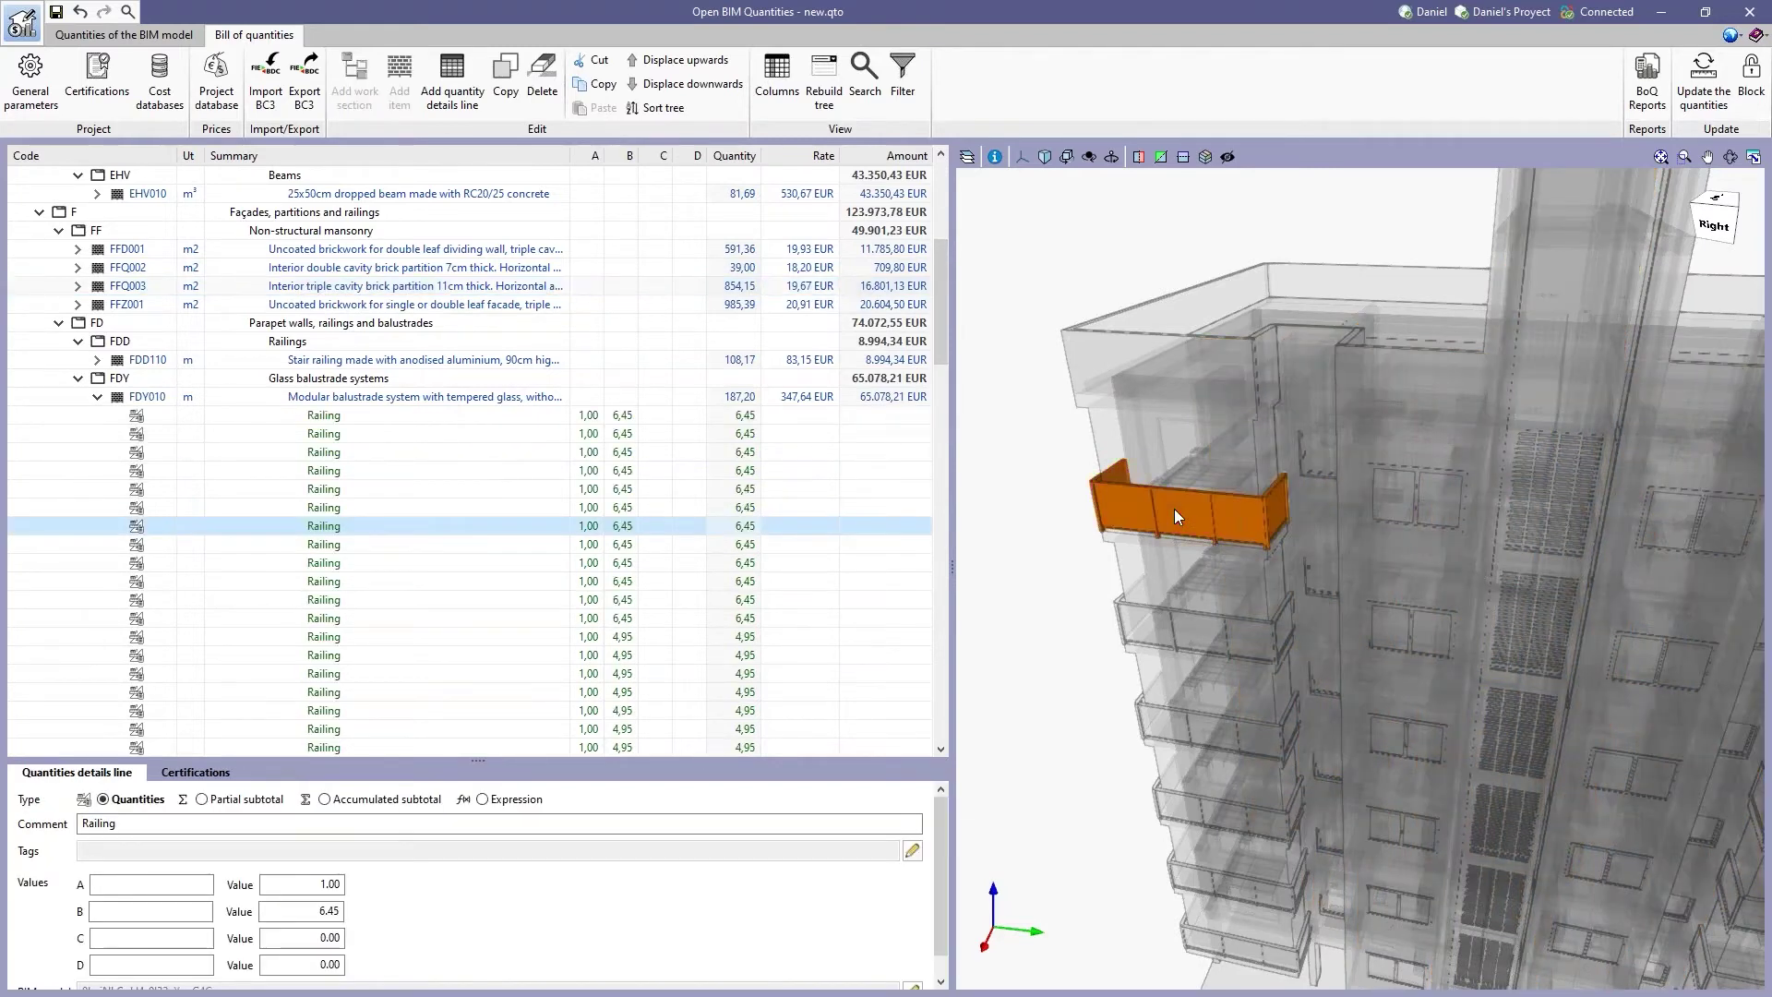
click(1436, 513)
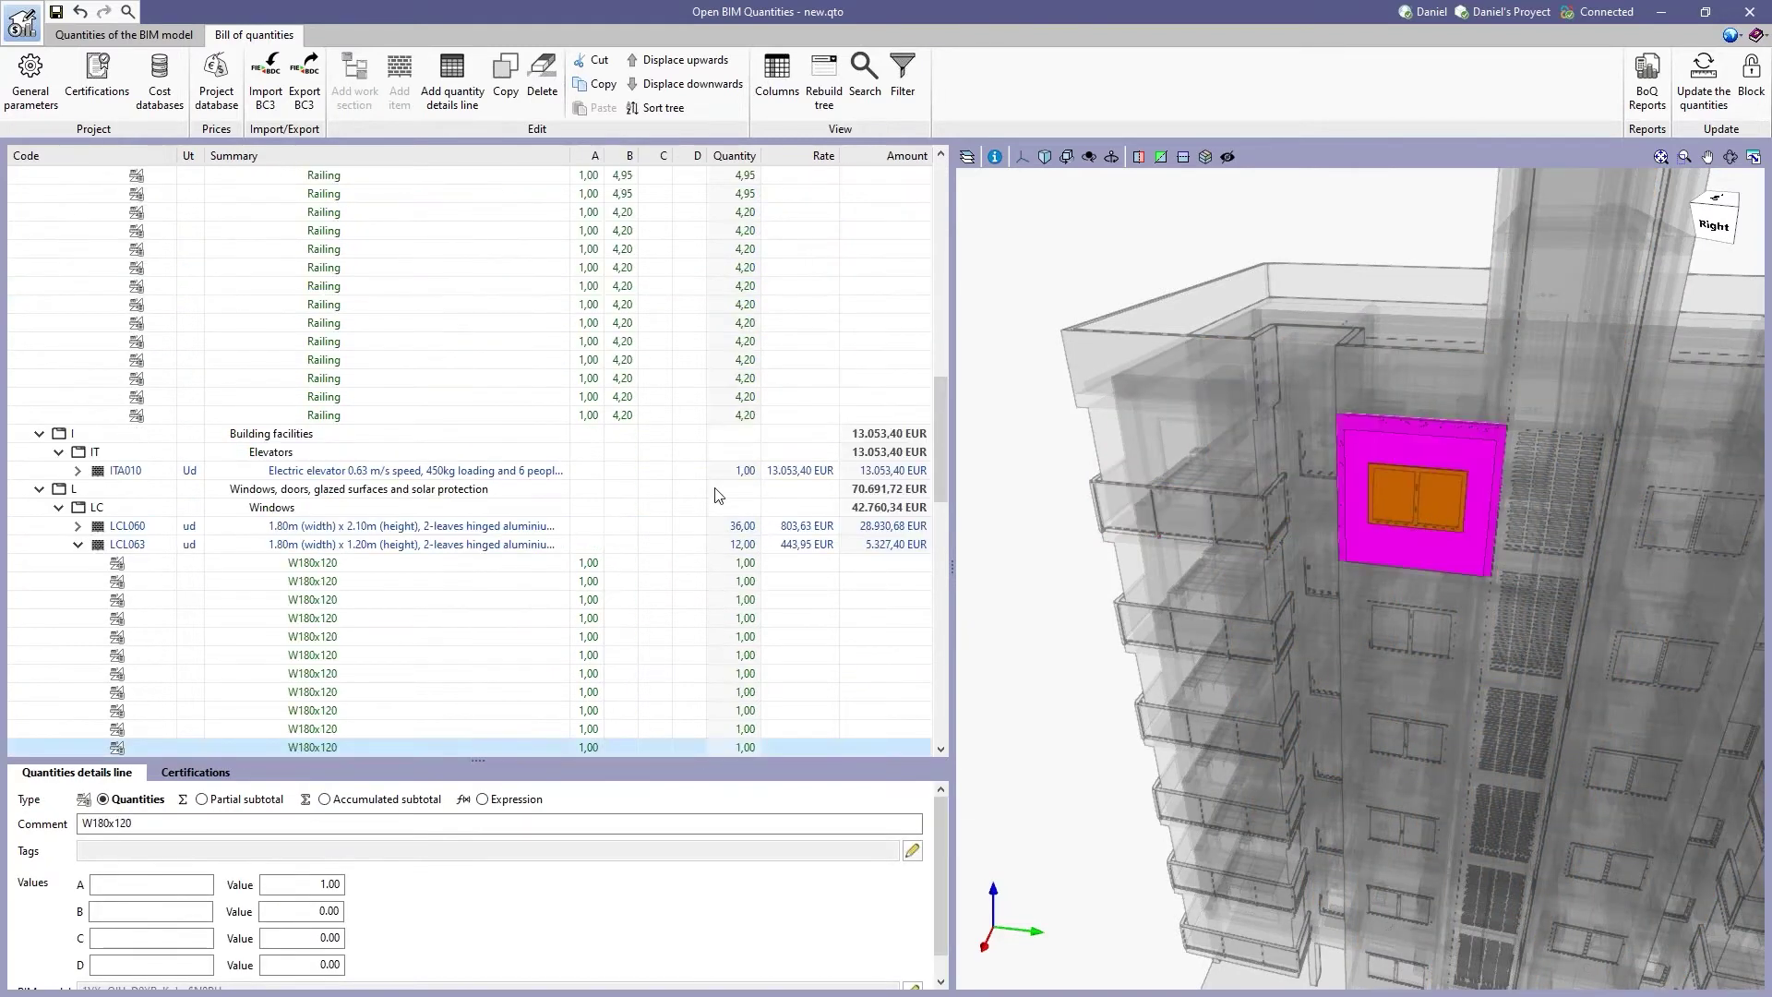
scroll(718, 495, down, 3)
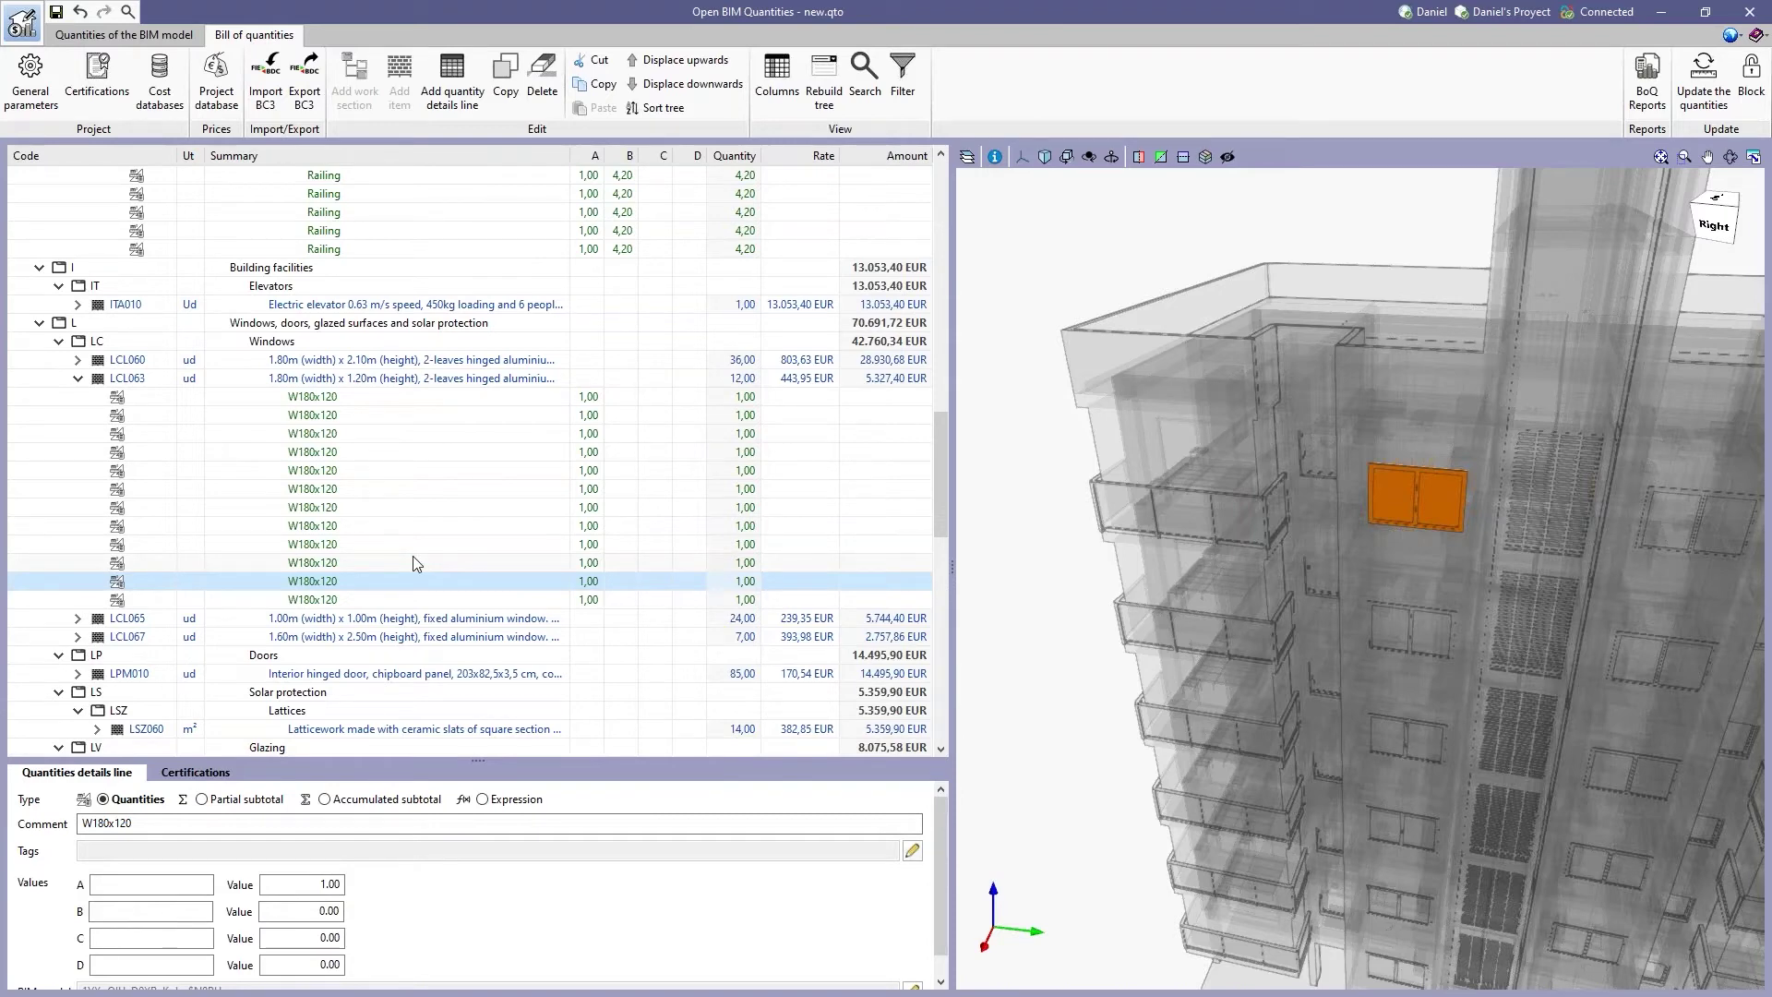
scroll(414, 563, up, 15)
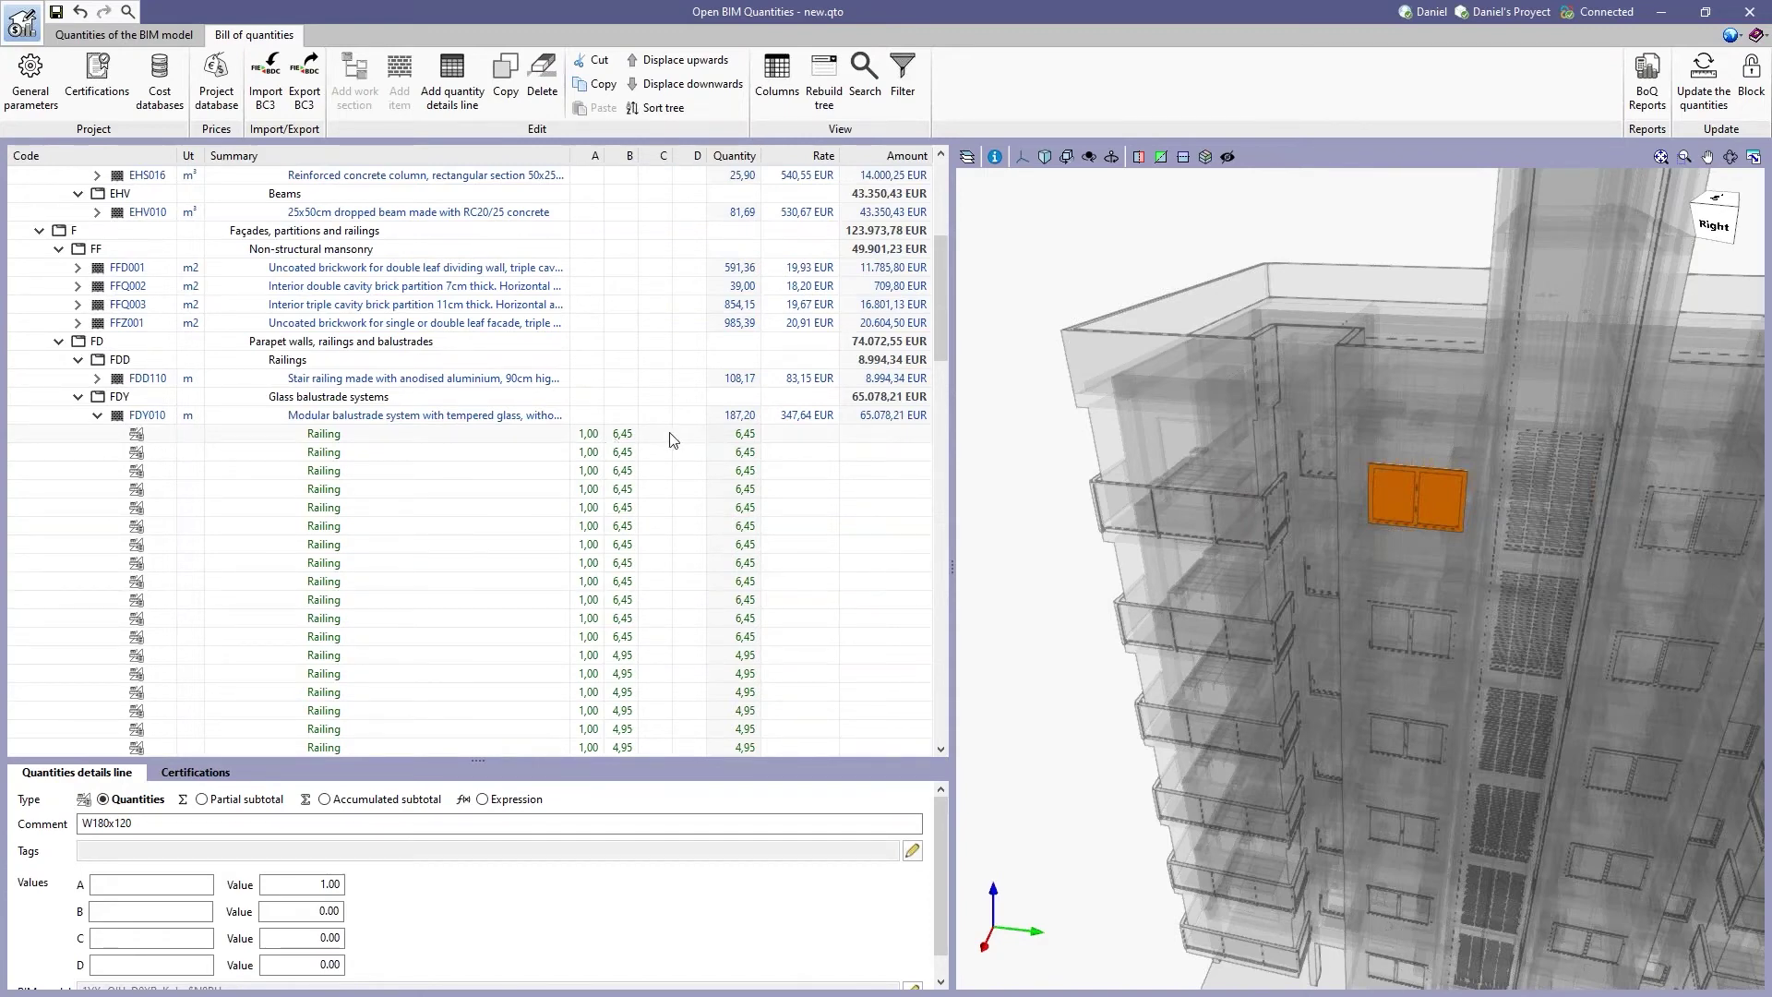
scroll(1086, 443, down, 5)
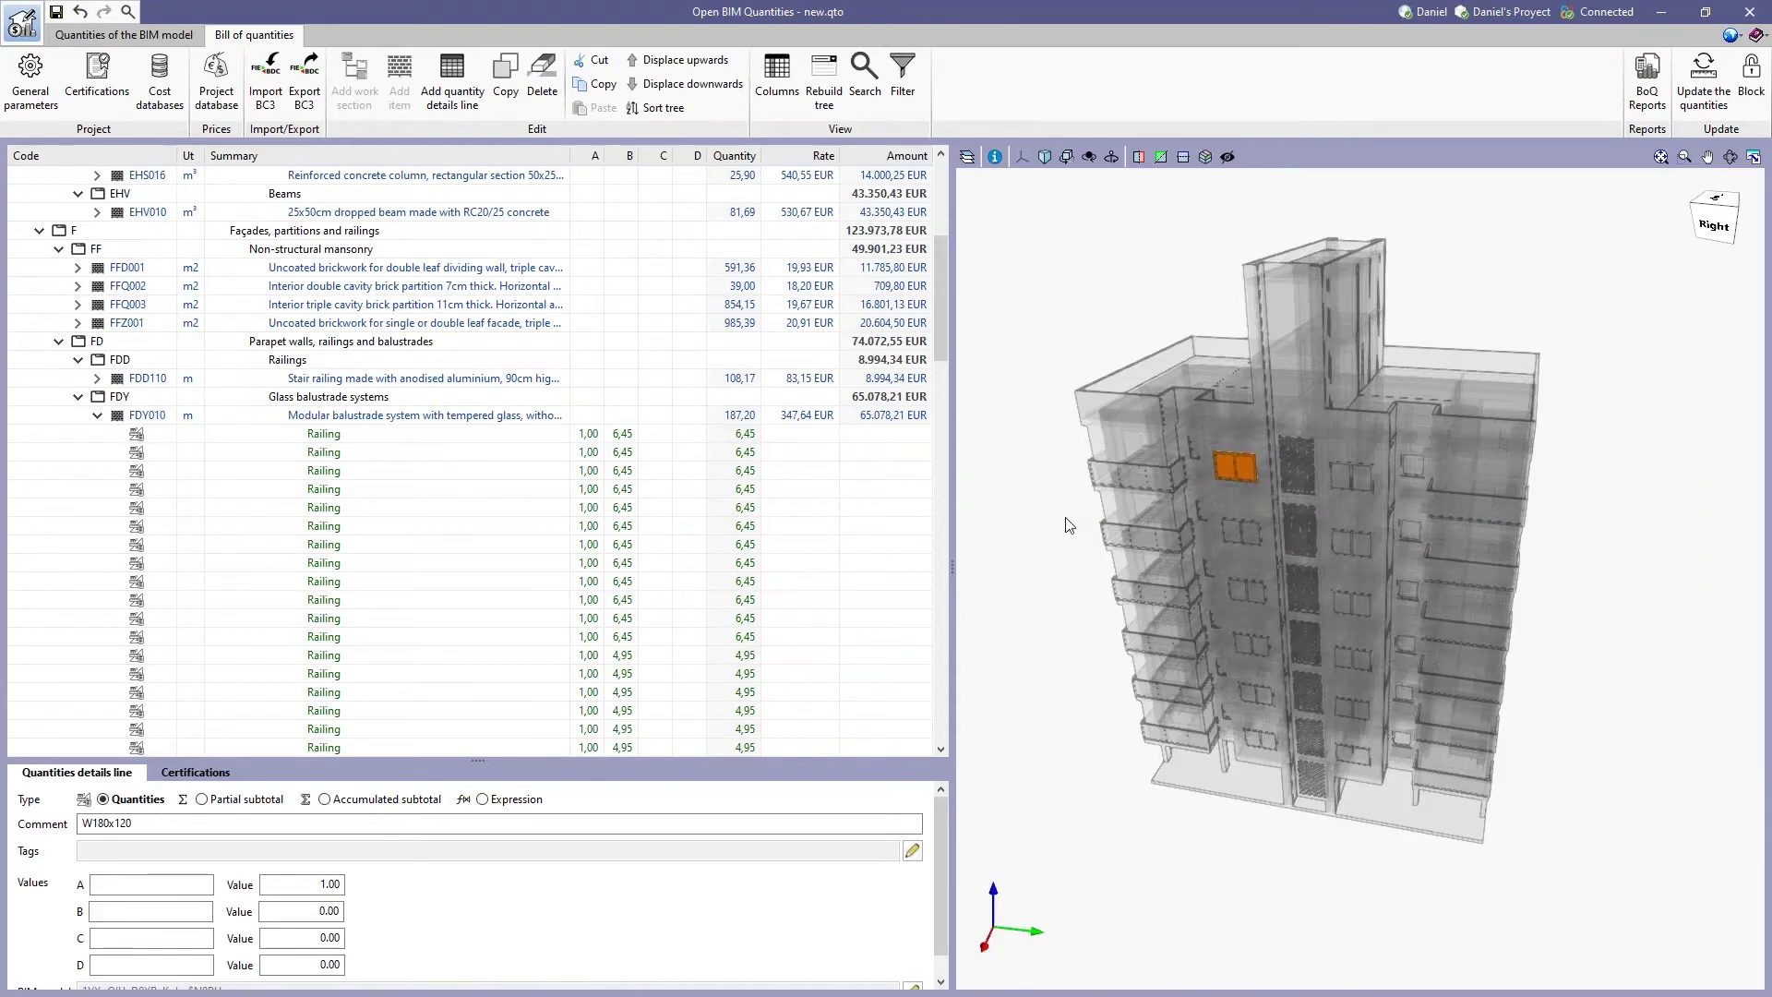
click(94, 417)
scroll(185, 406, up, 6)
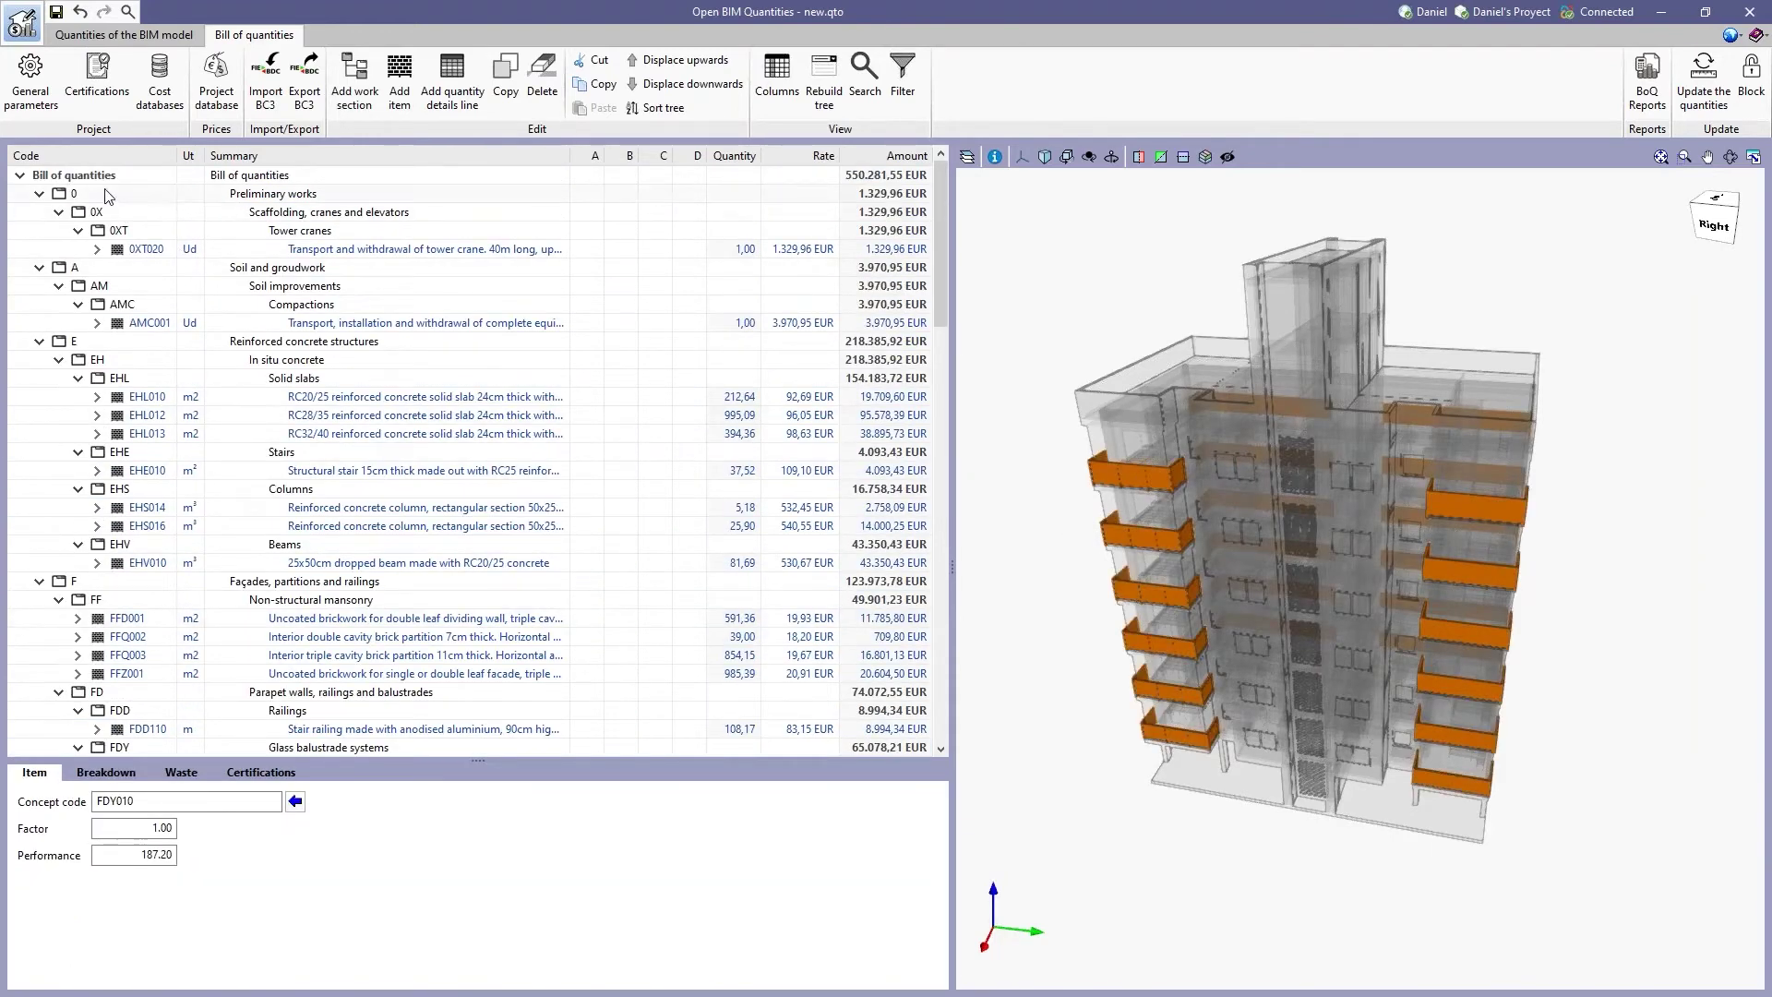
Select the whole bill of quantities and review its BoQ summary from direct expenses to the base tender budget.
click(110, 182)
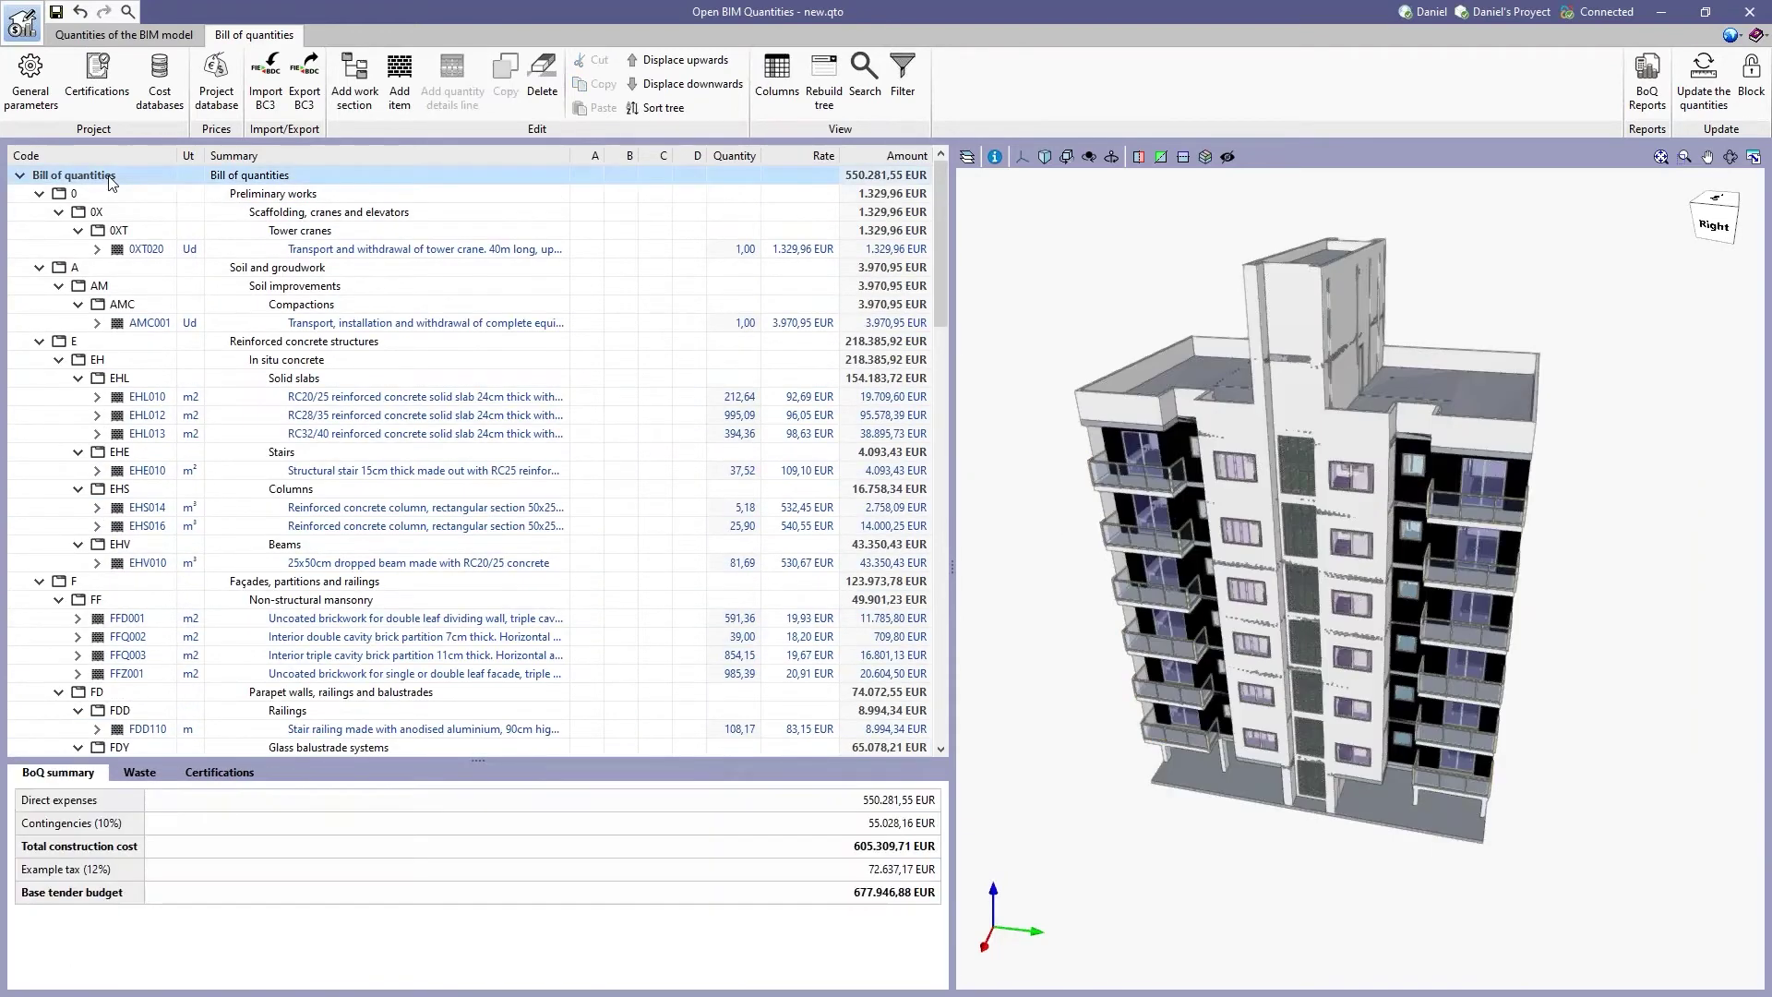
drag(500, 741, 508, 646)
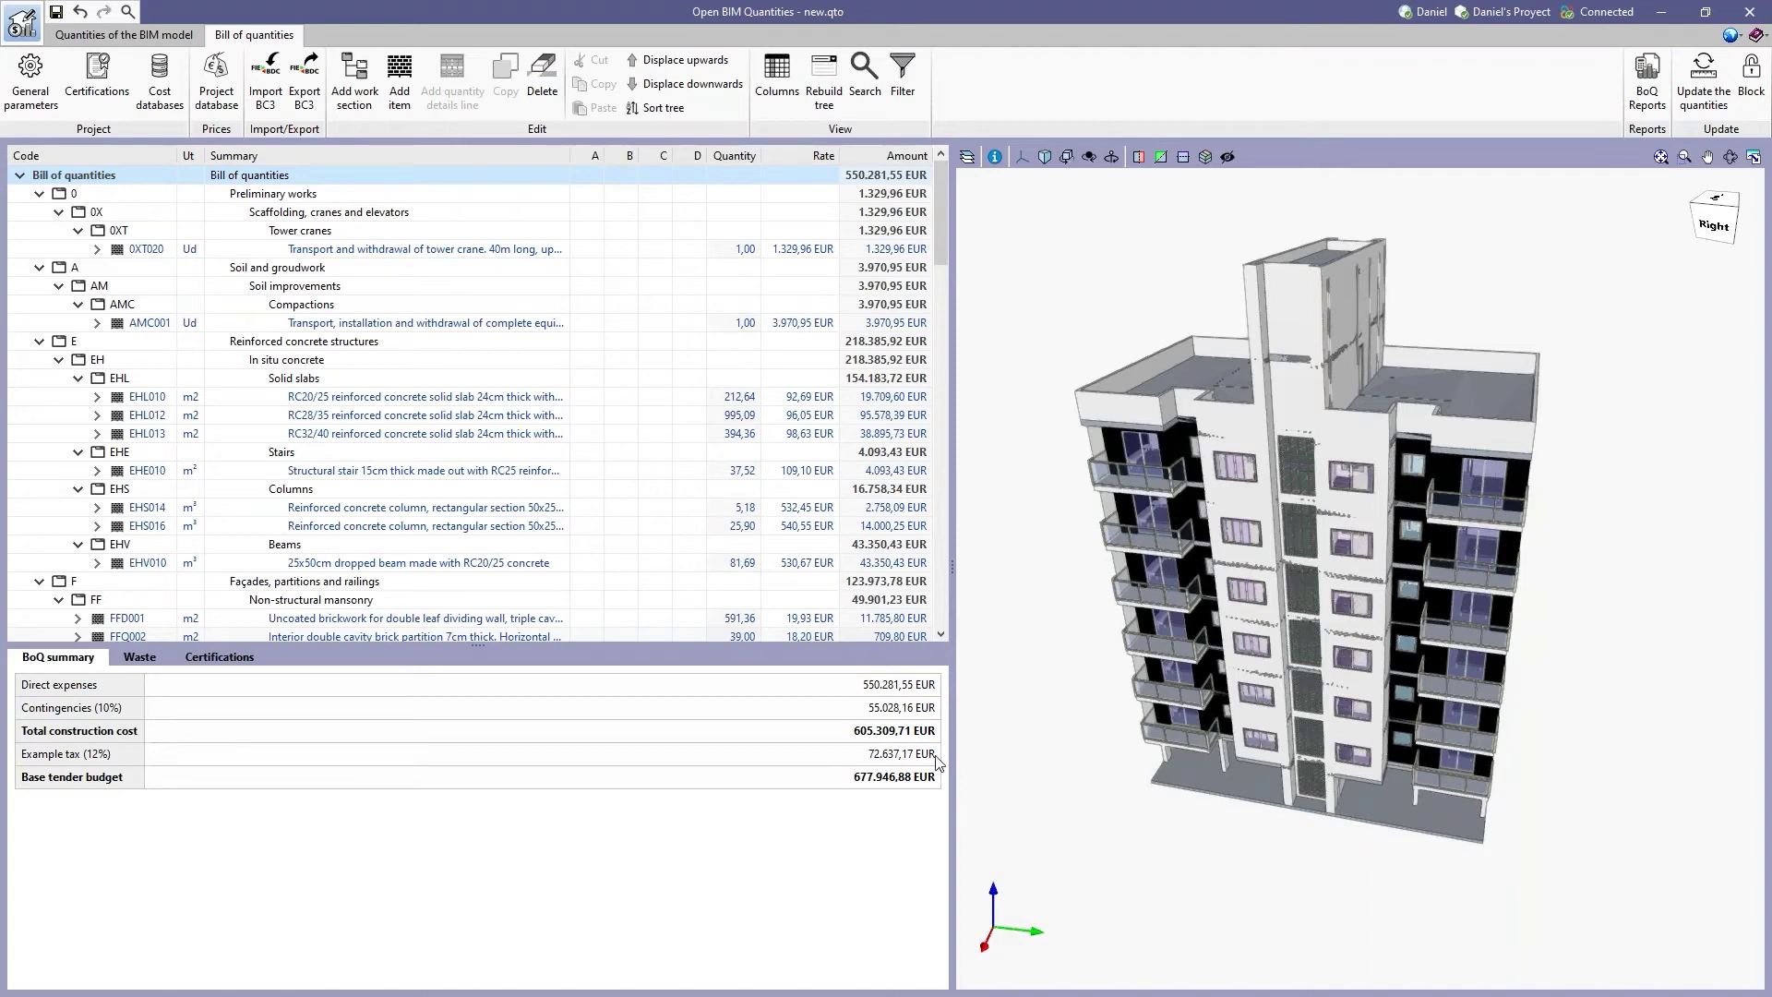
drag(478, 646, 478, 722)
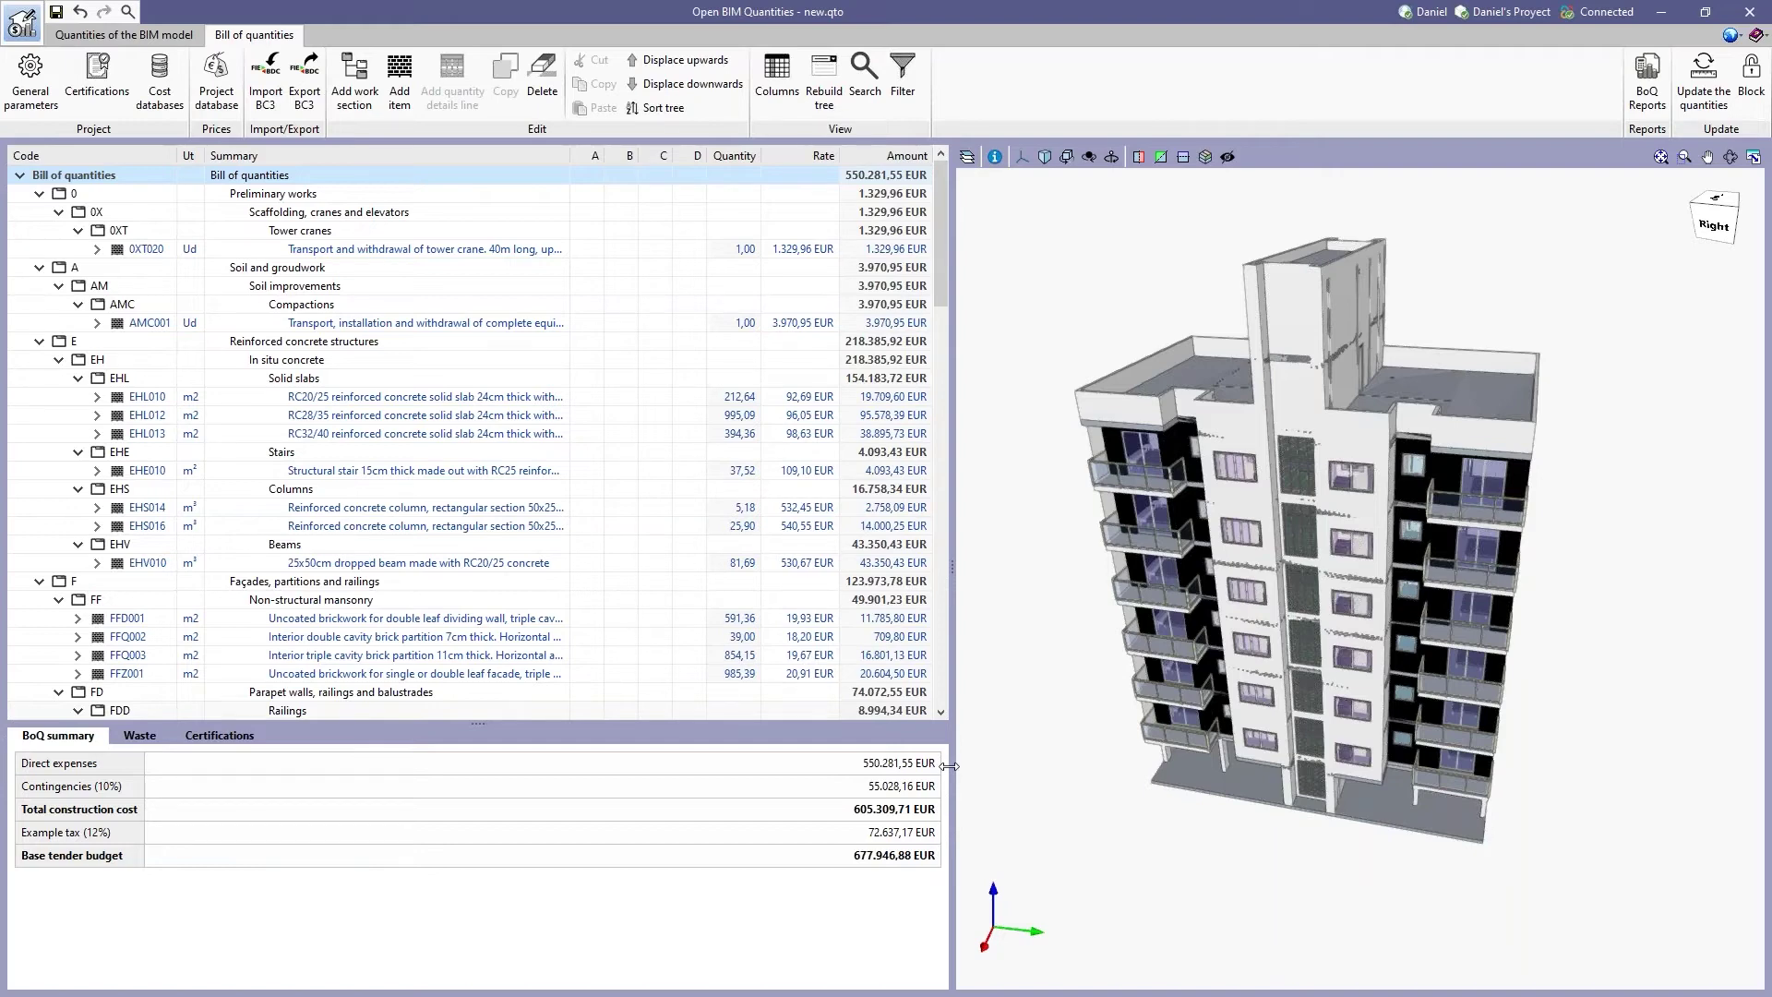
Generate the Quantities report from the BoQ reports, leaving the project details blank.
click(1642, 109)
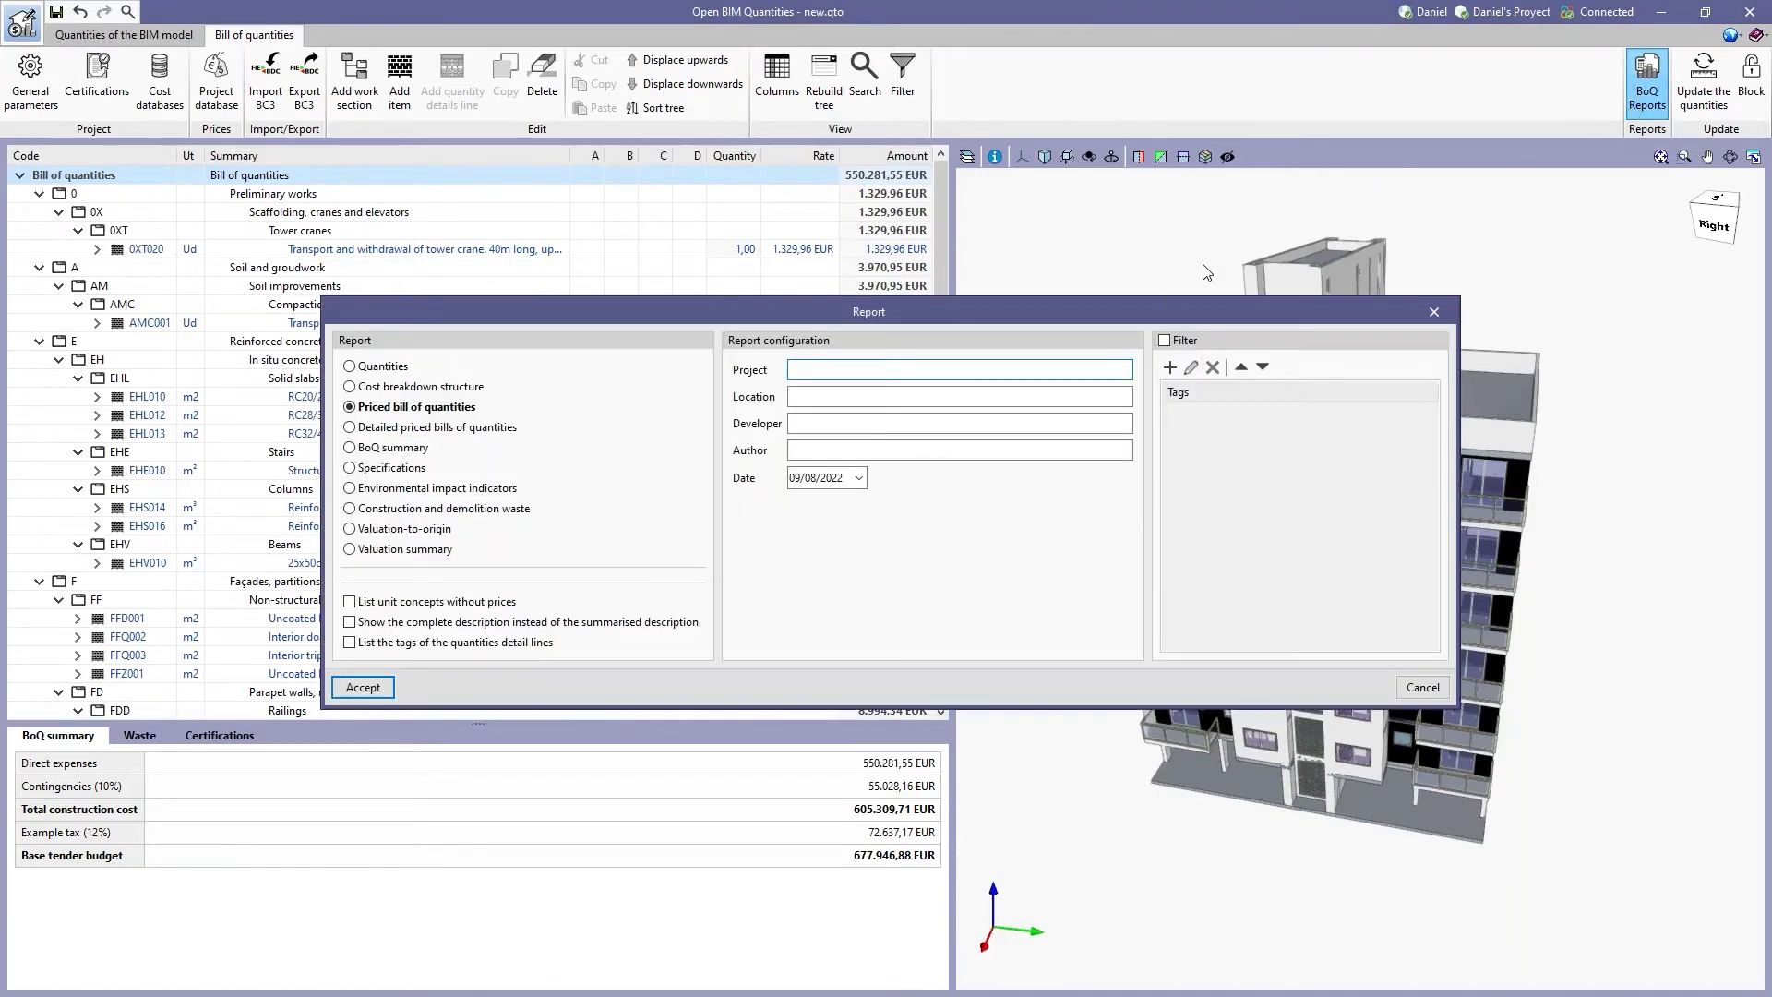
drag(1108, 312, 1104, 289)
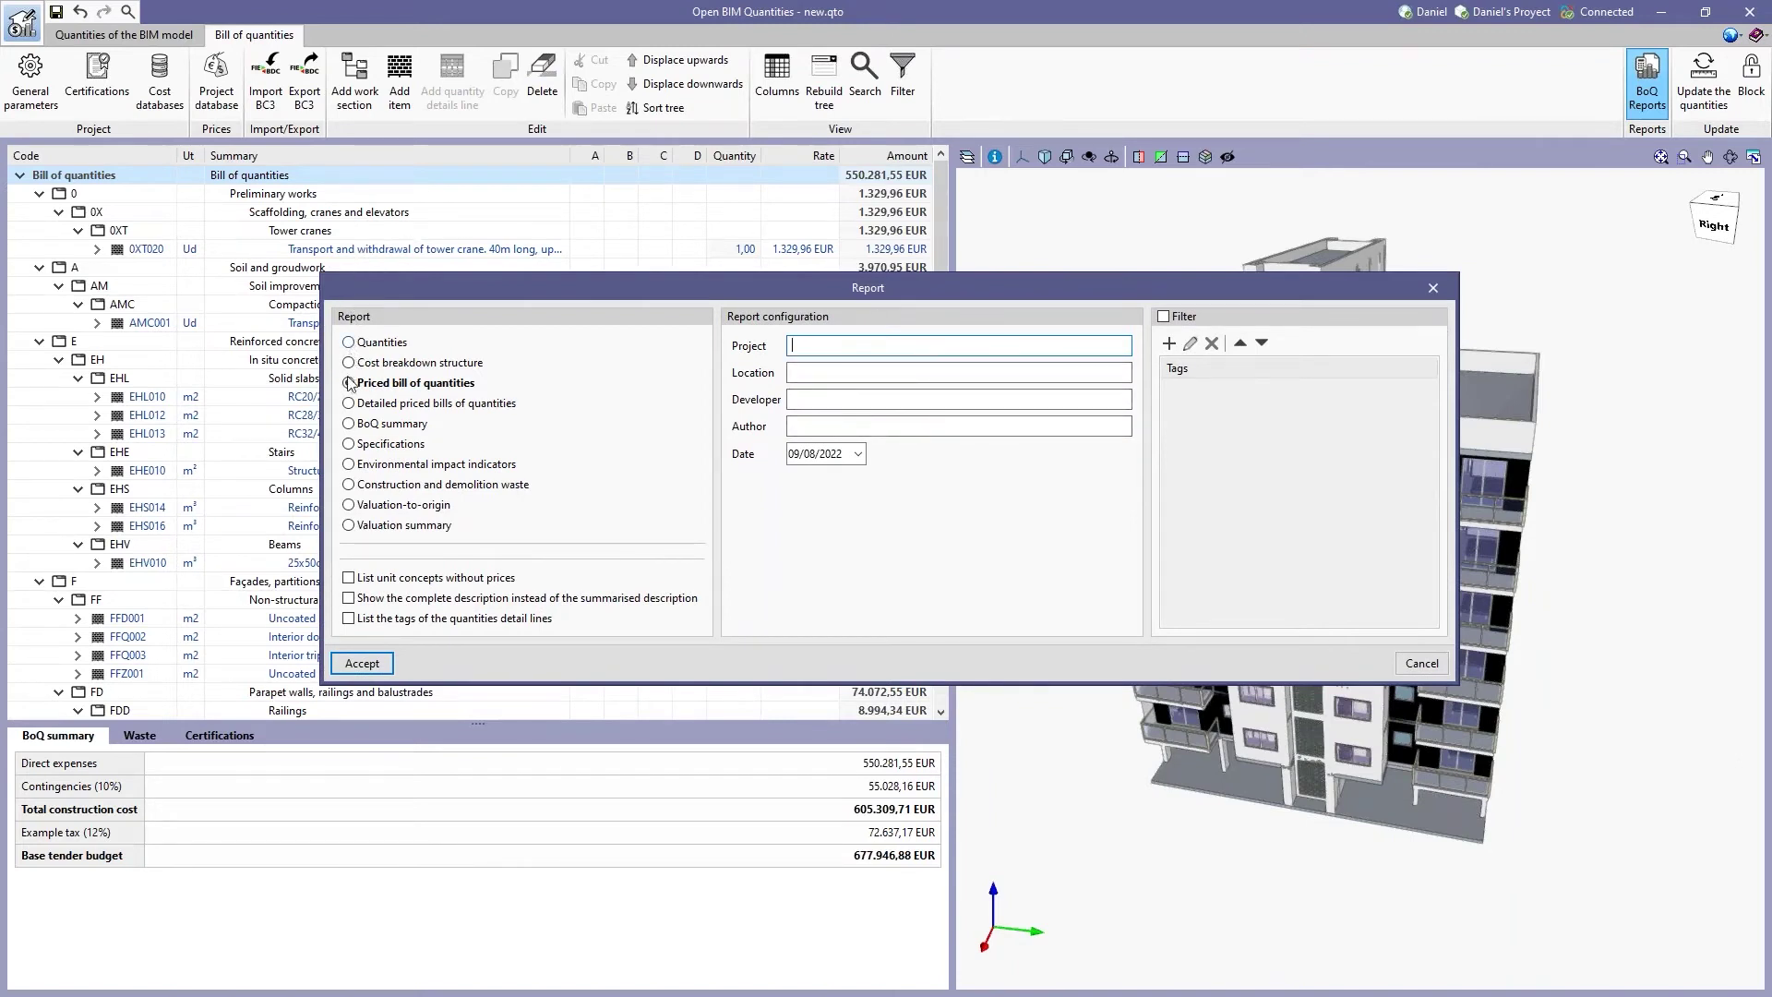
click(349, 343)
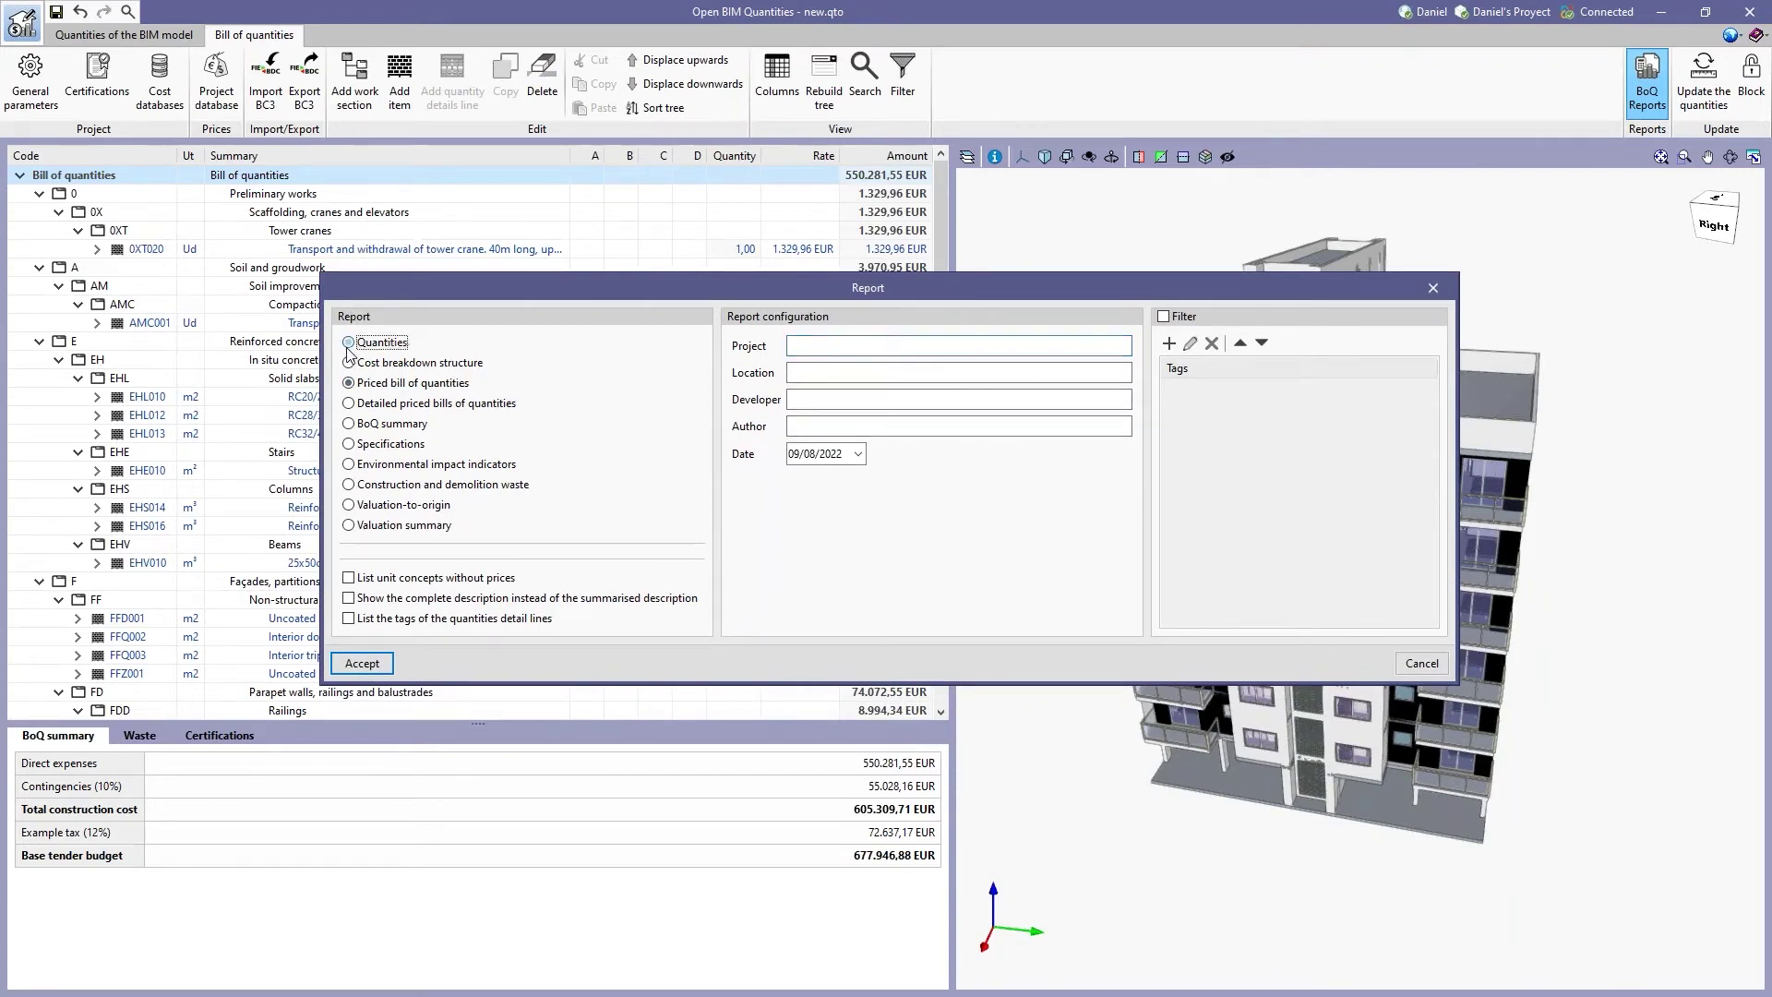
click(349, 364)
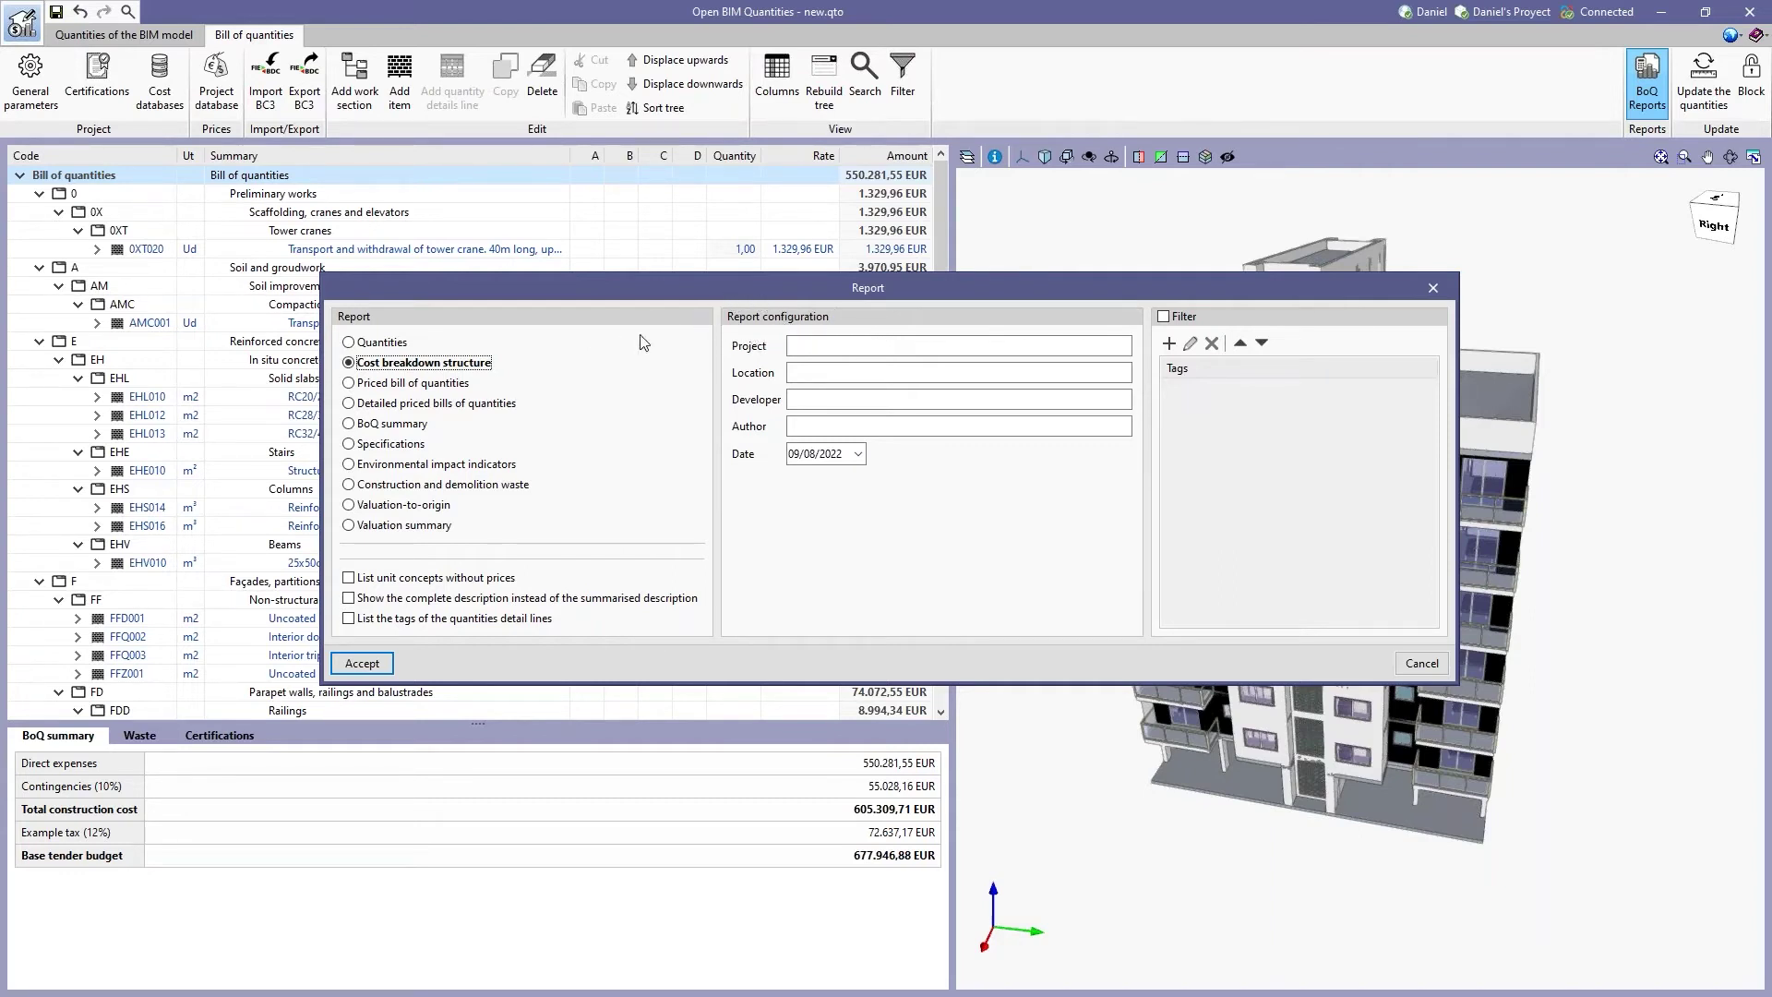
click(348, 343)
click(377, 666)
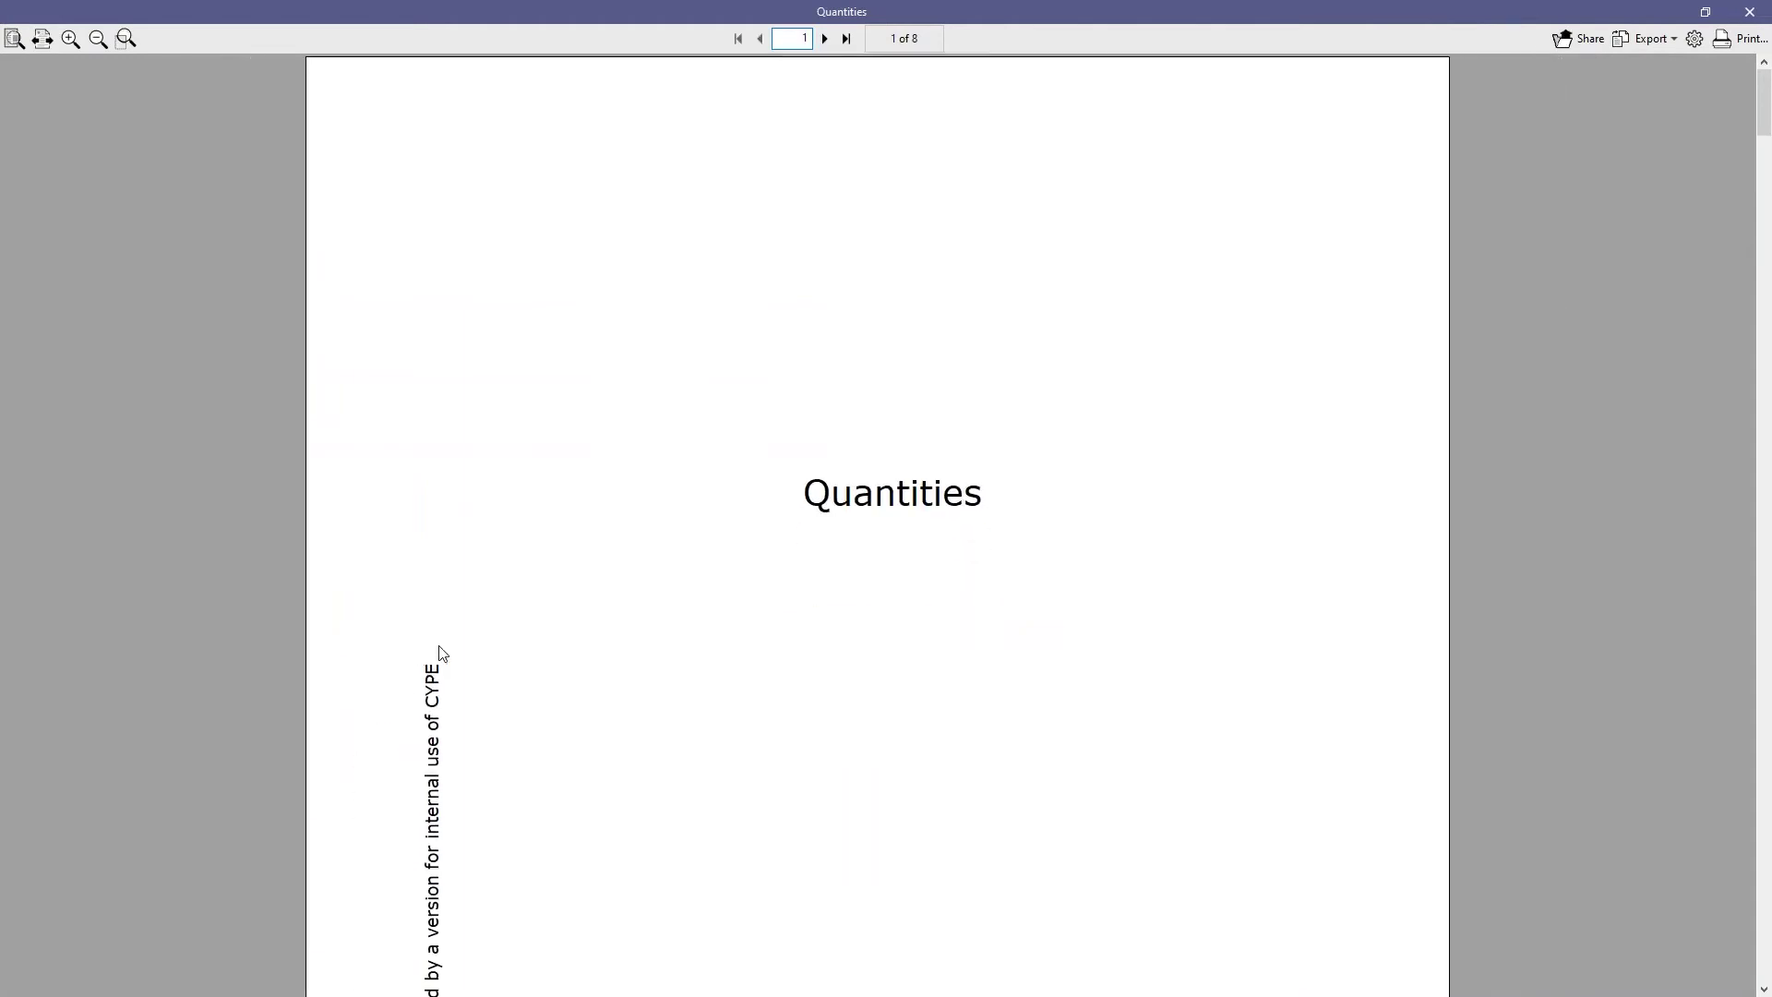
Read through the Quantities report, examining its index and the item descriptions and quantities of each work section.
scroll(1394, 328, down, 5)
drag(1763, 129, 1769, 216)
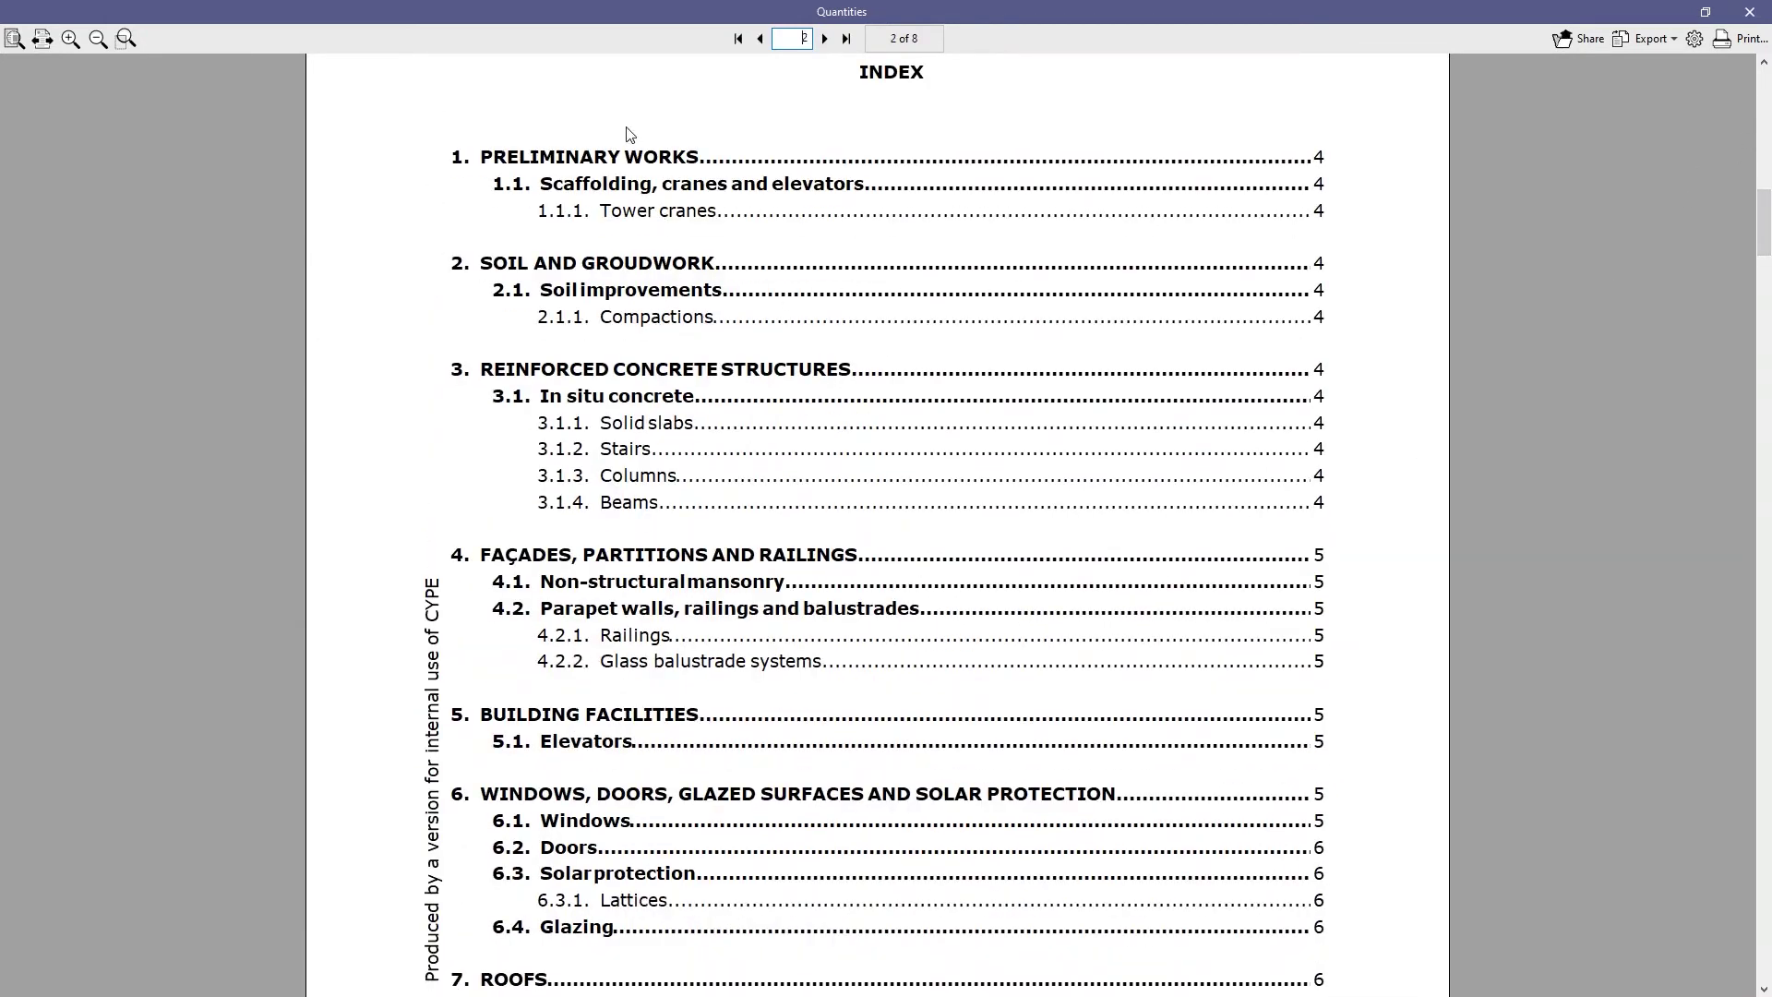
drag(1766, 212, 1752, 451)
scroll(1464, 406, down, 1)
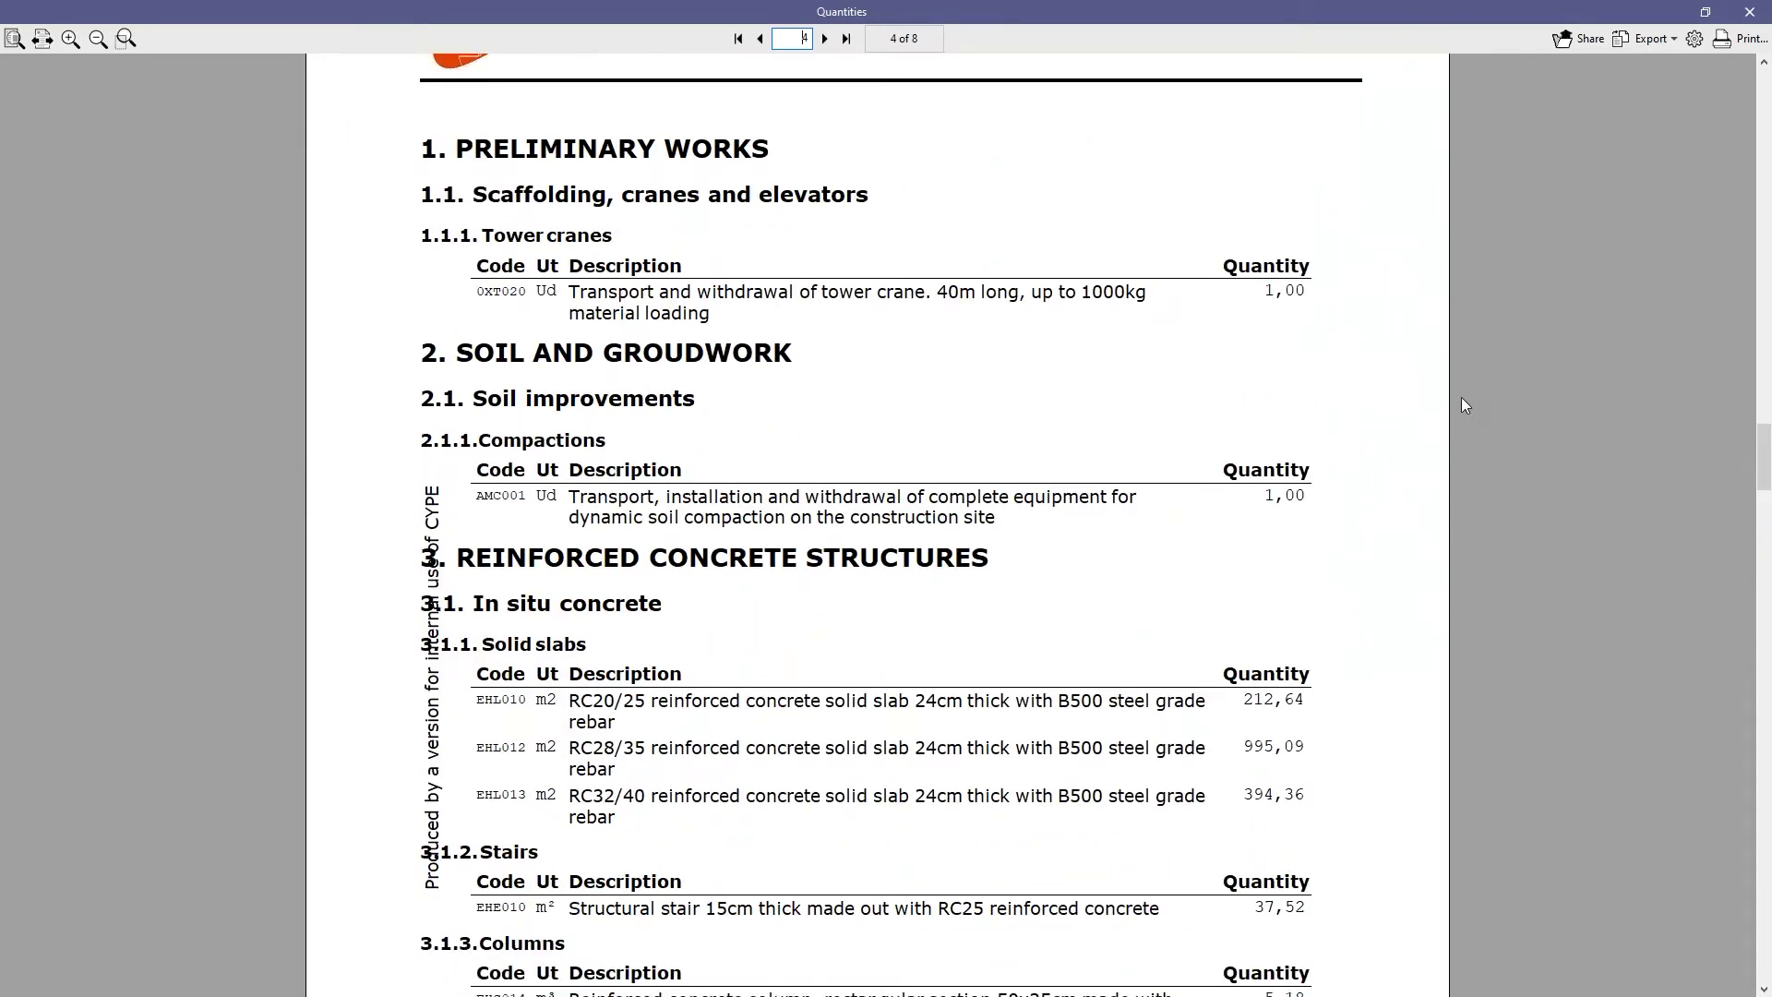
scroll(1464, 404, down, 2)
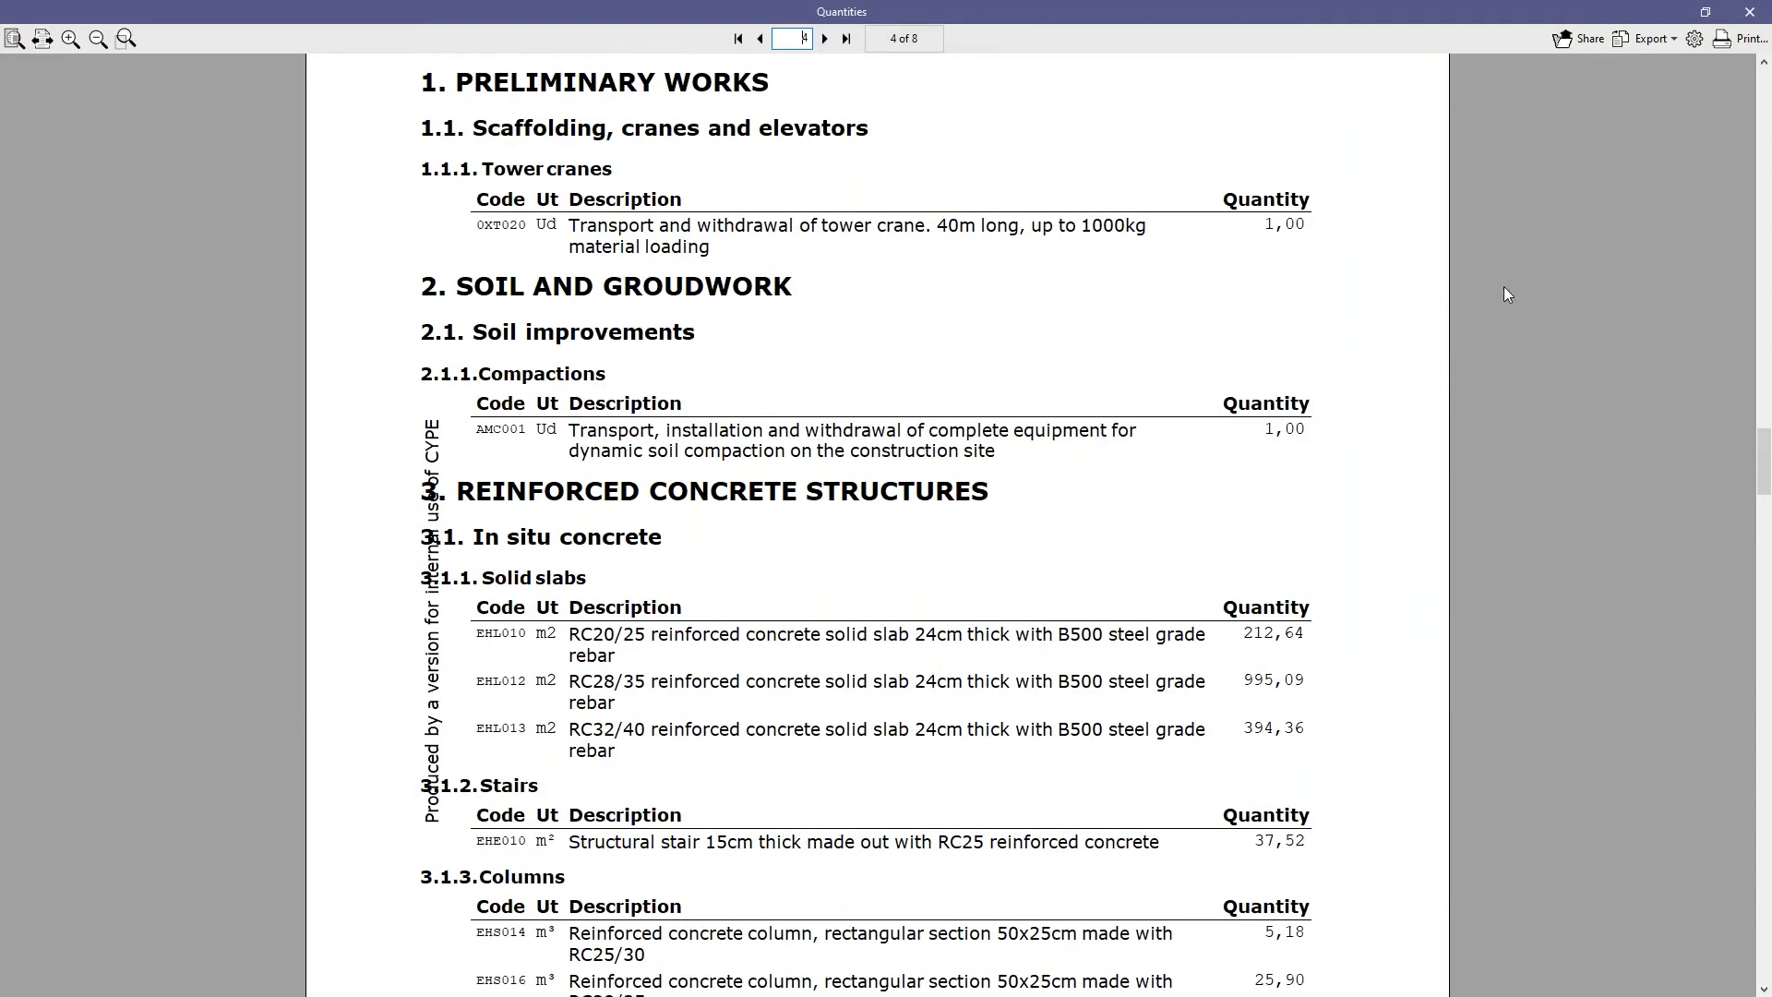
scroll(1399, 285, down, 2)
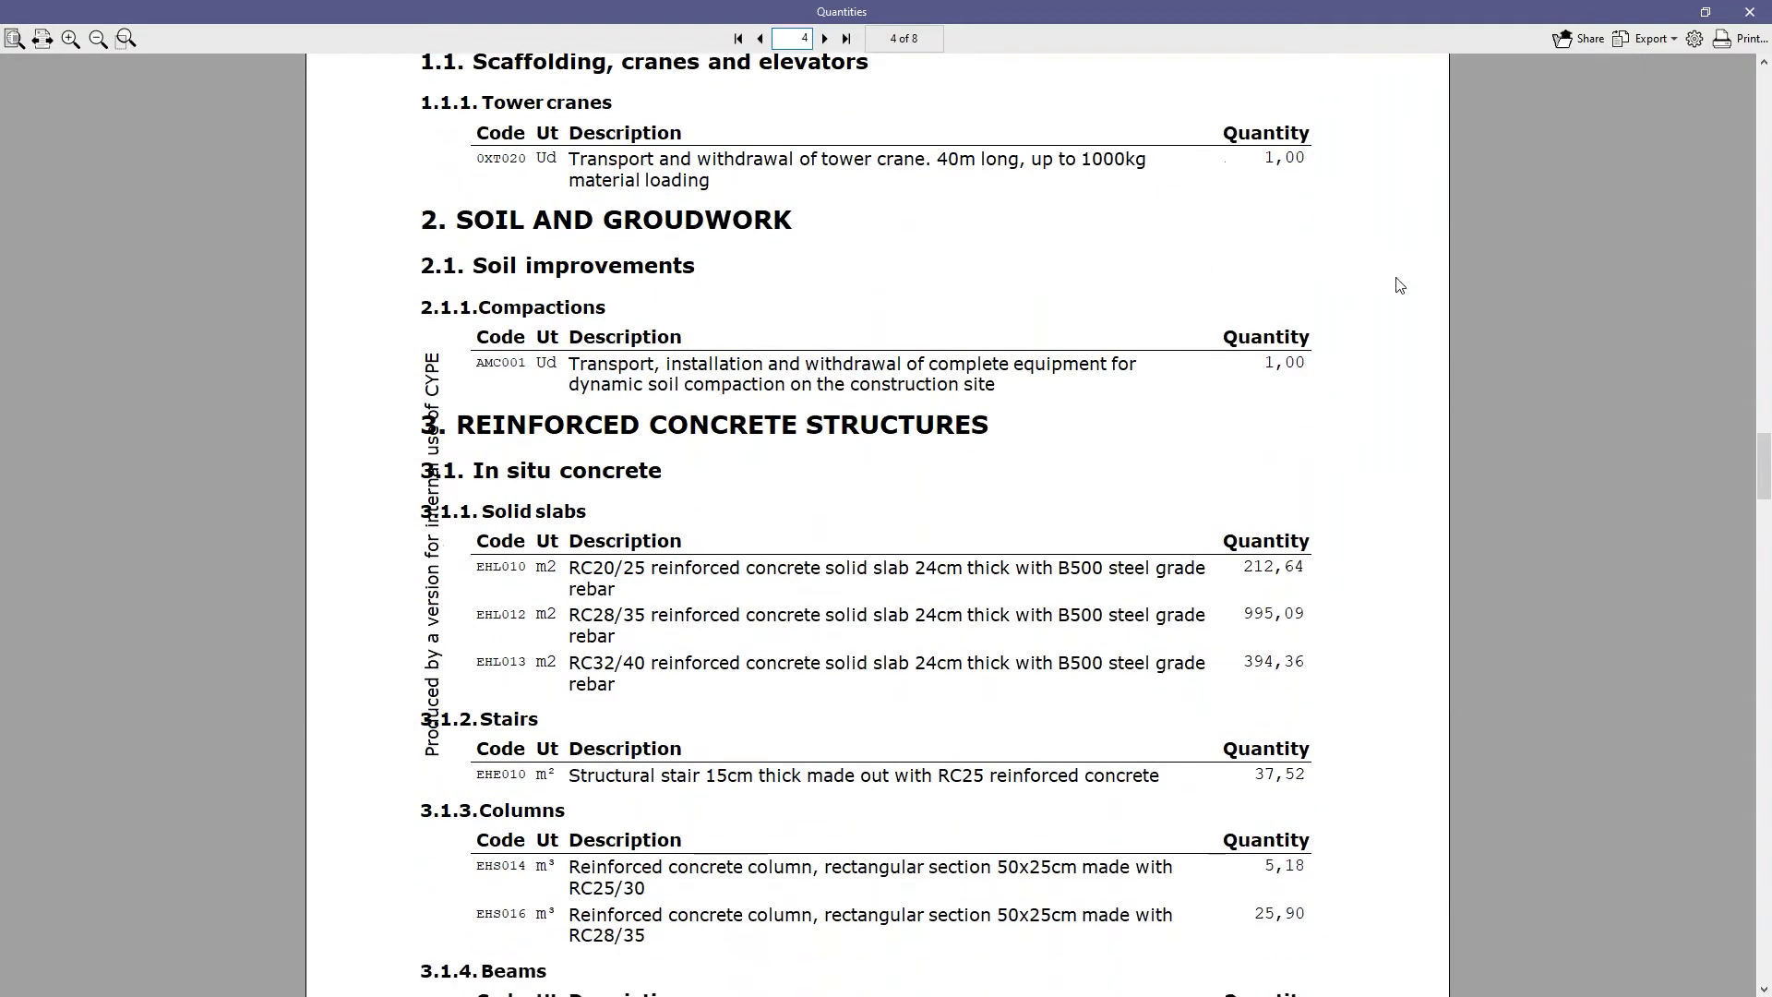
scroll(1384, 578, down, 5)
scroll(1386, 581, down, 20)
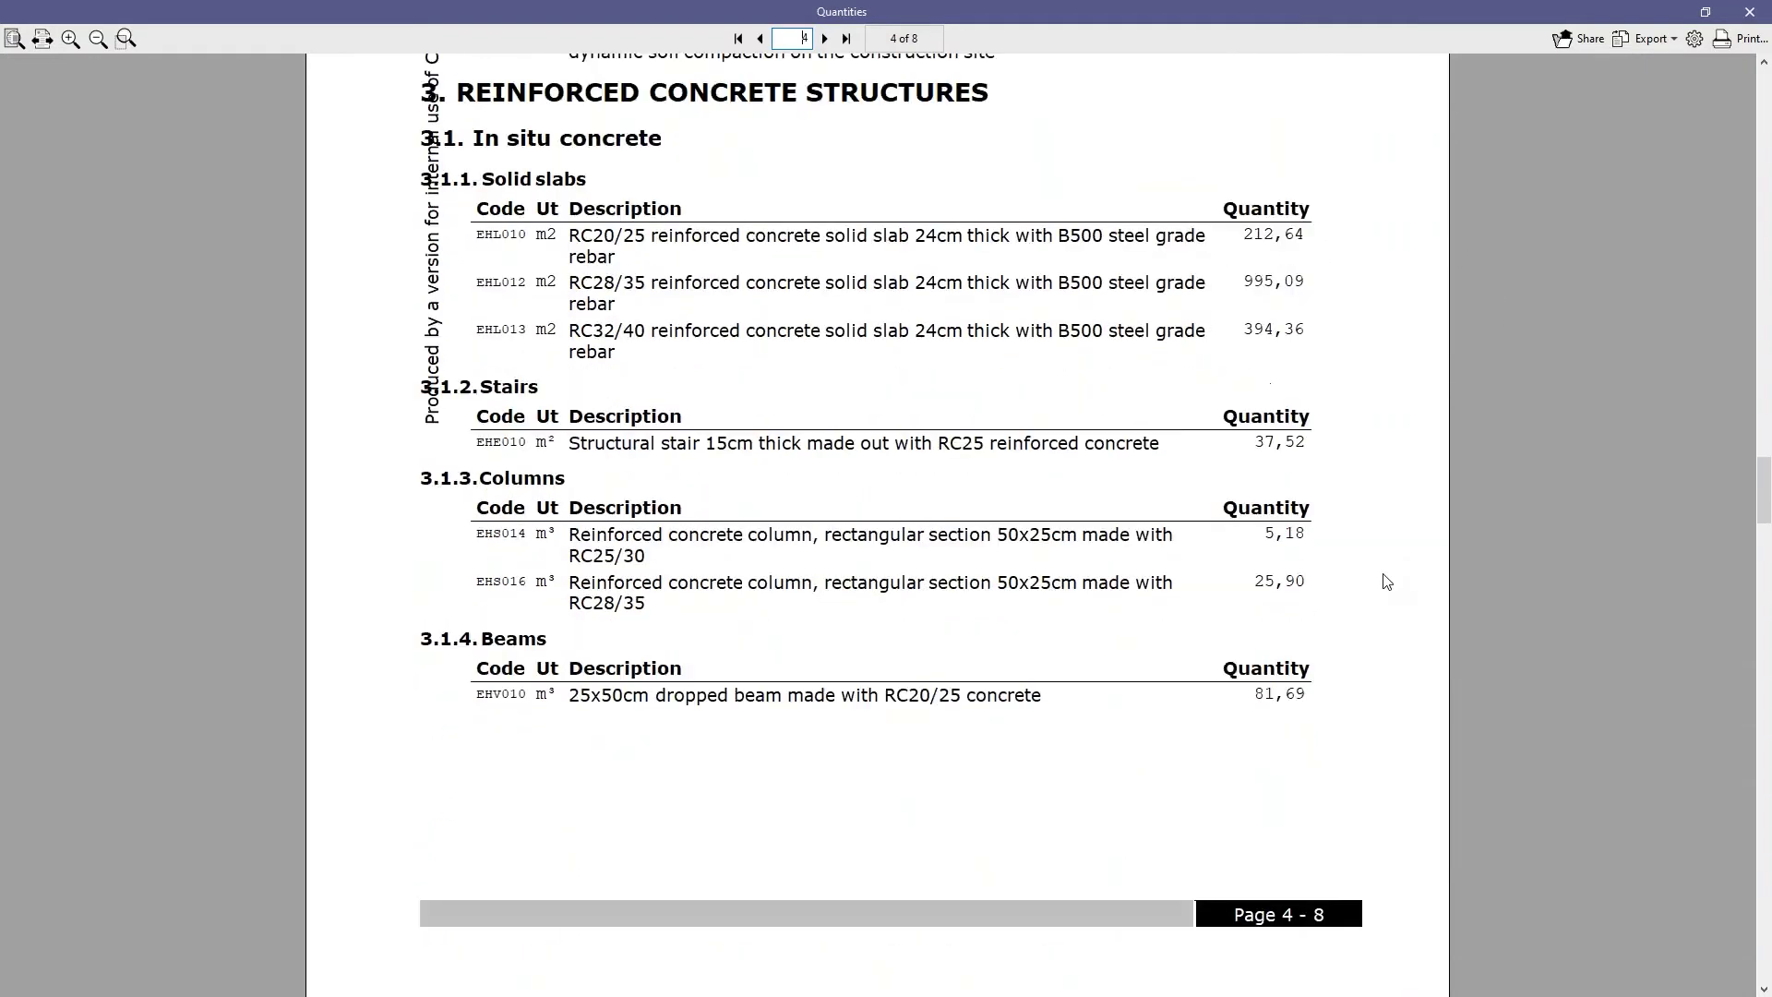
scroll(1387, 582, down, 12)
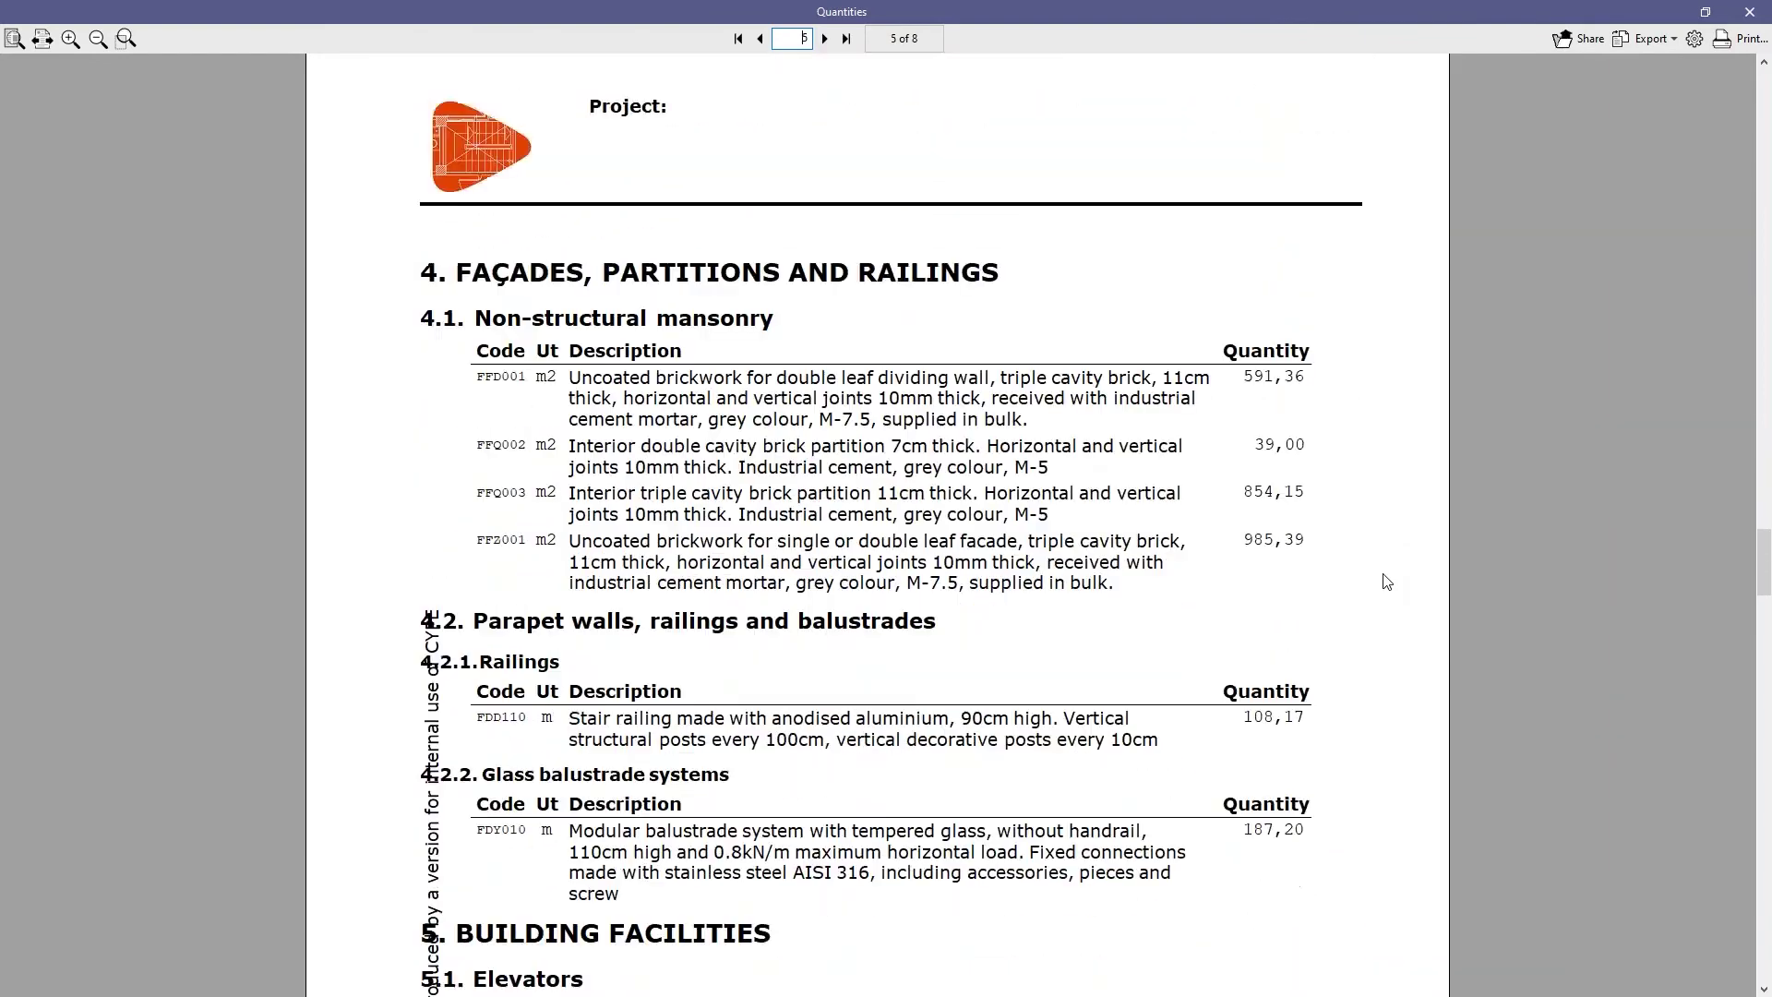
Close the Quantities report and generate the Priced bill of quantities report with the project details left blank.
click(1751, 16)
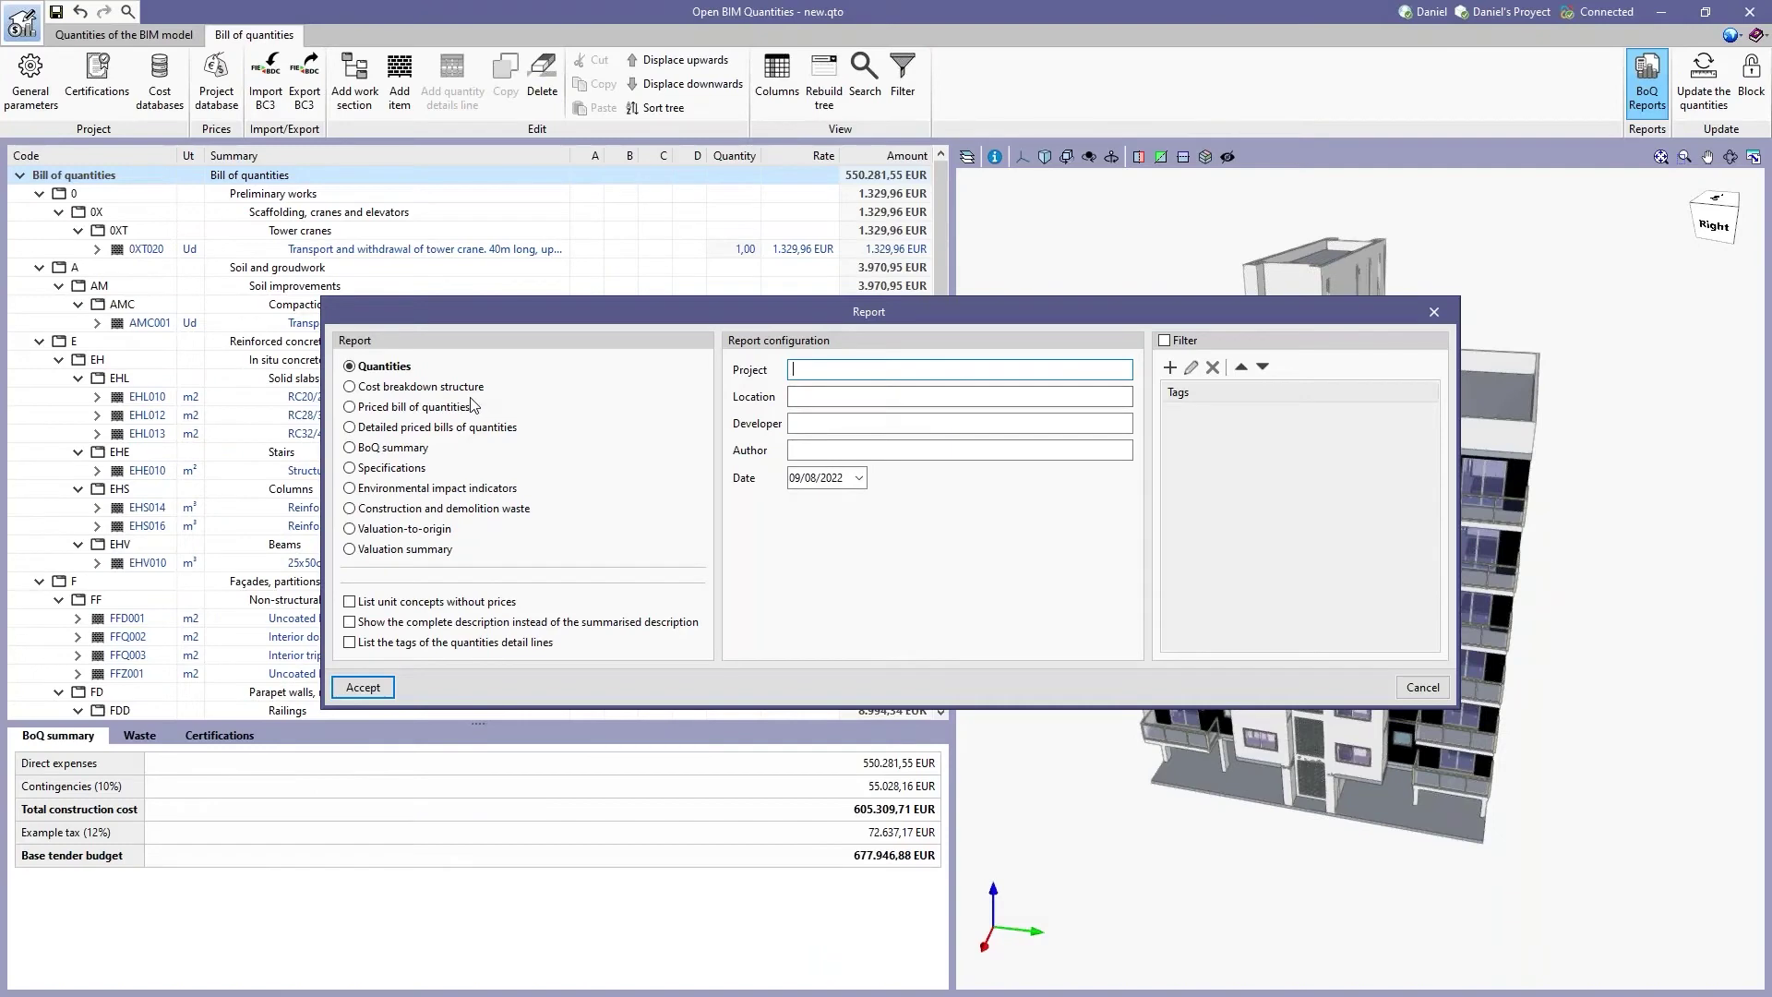
click(366, 408)
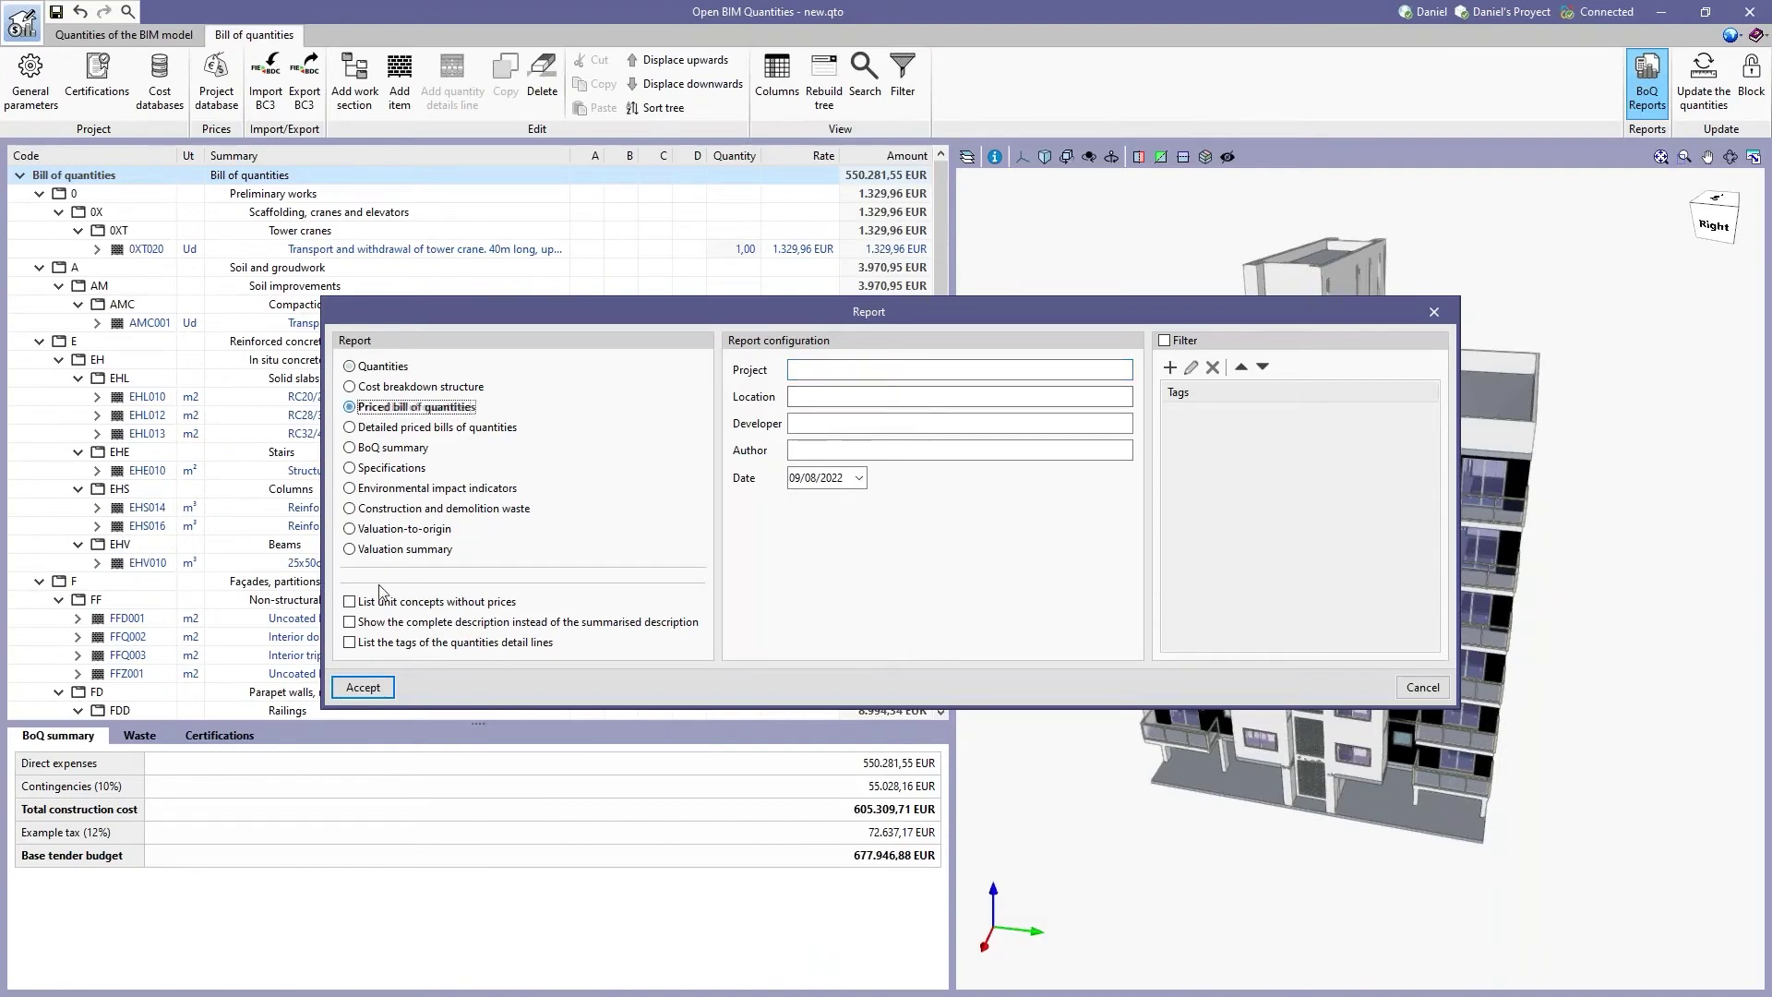
click(366, 689)
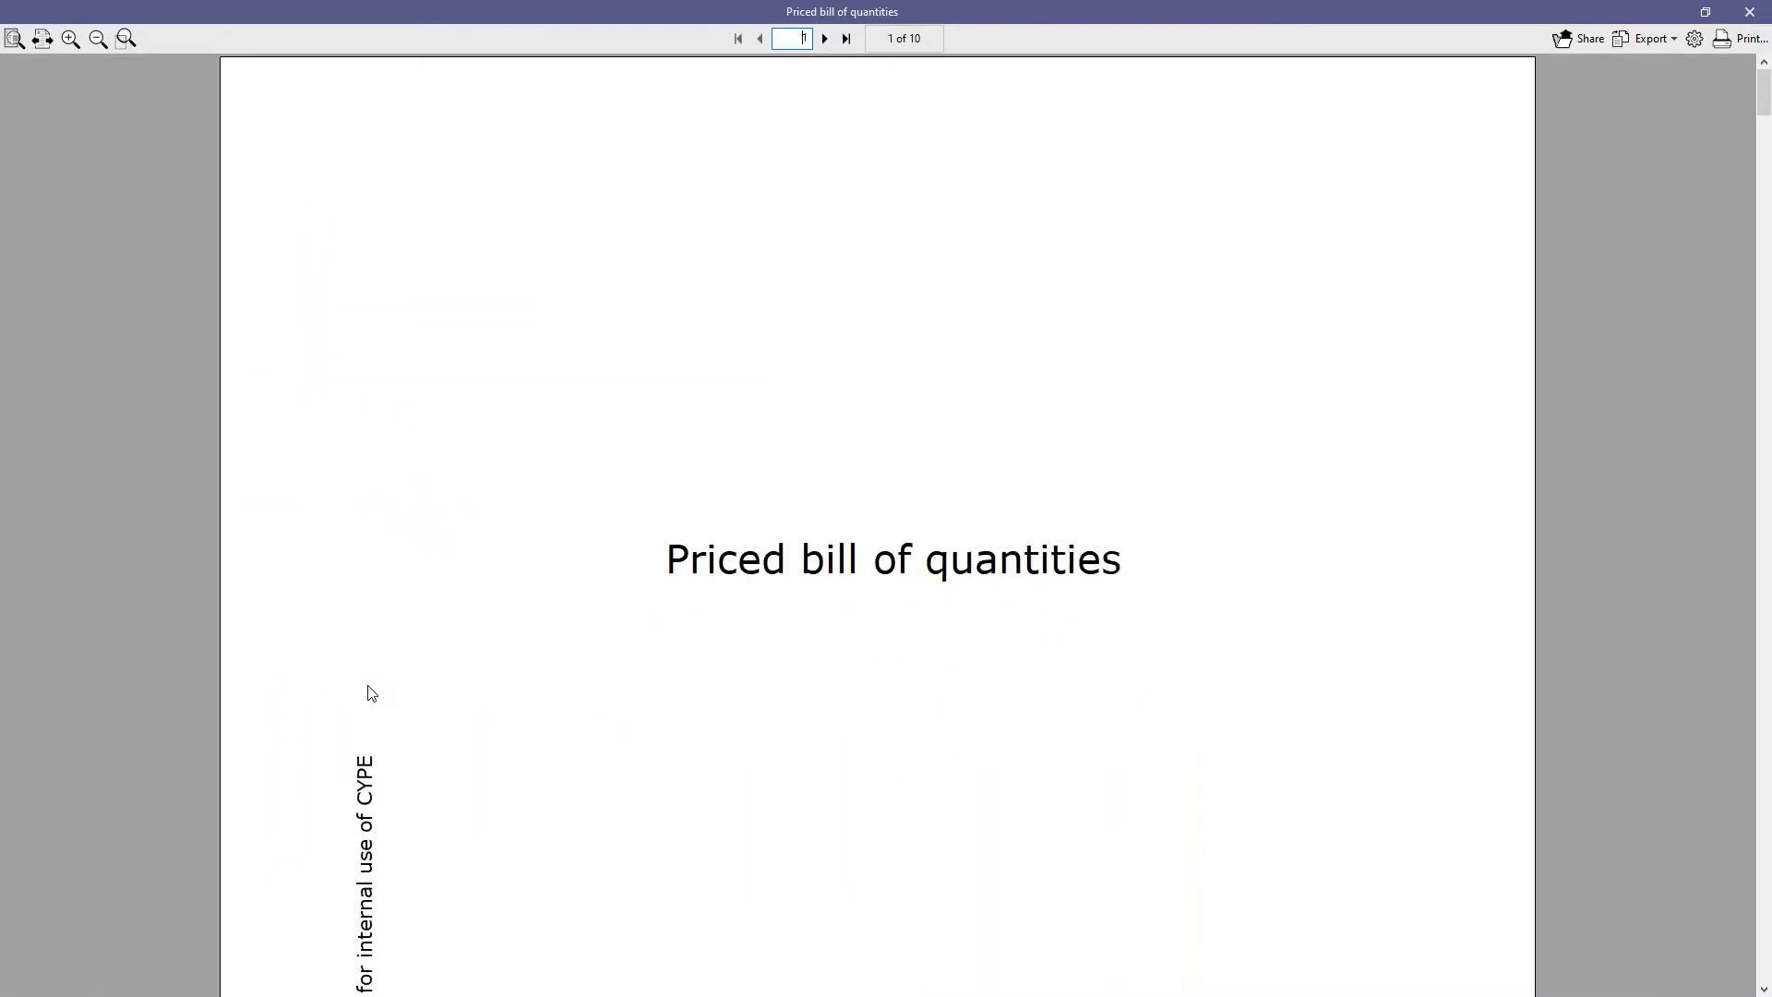
Read through the priced bill of quantities, examining its index and the rates and amounts of the first work sections.
scroll(370, 693, down, 1)
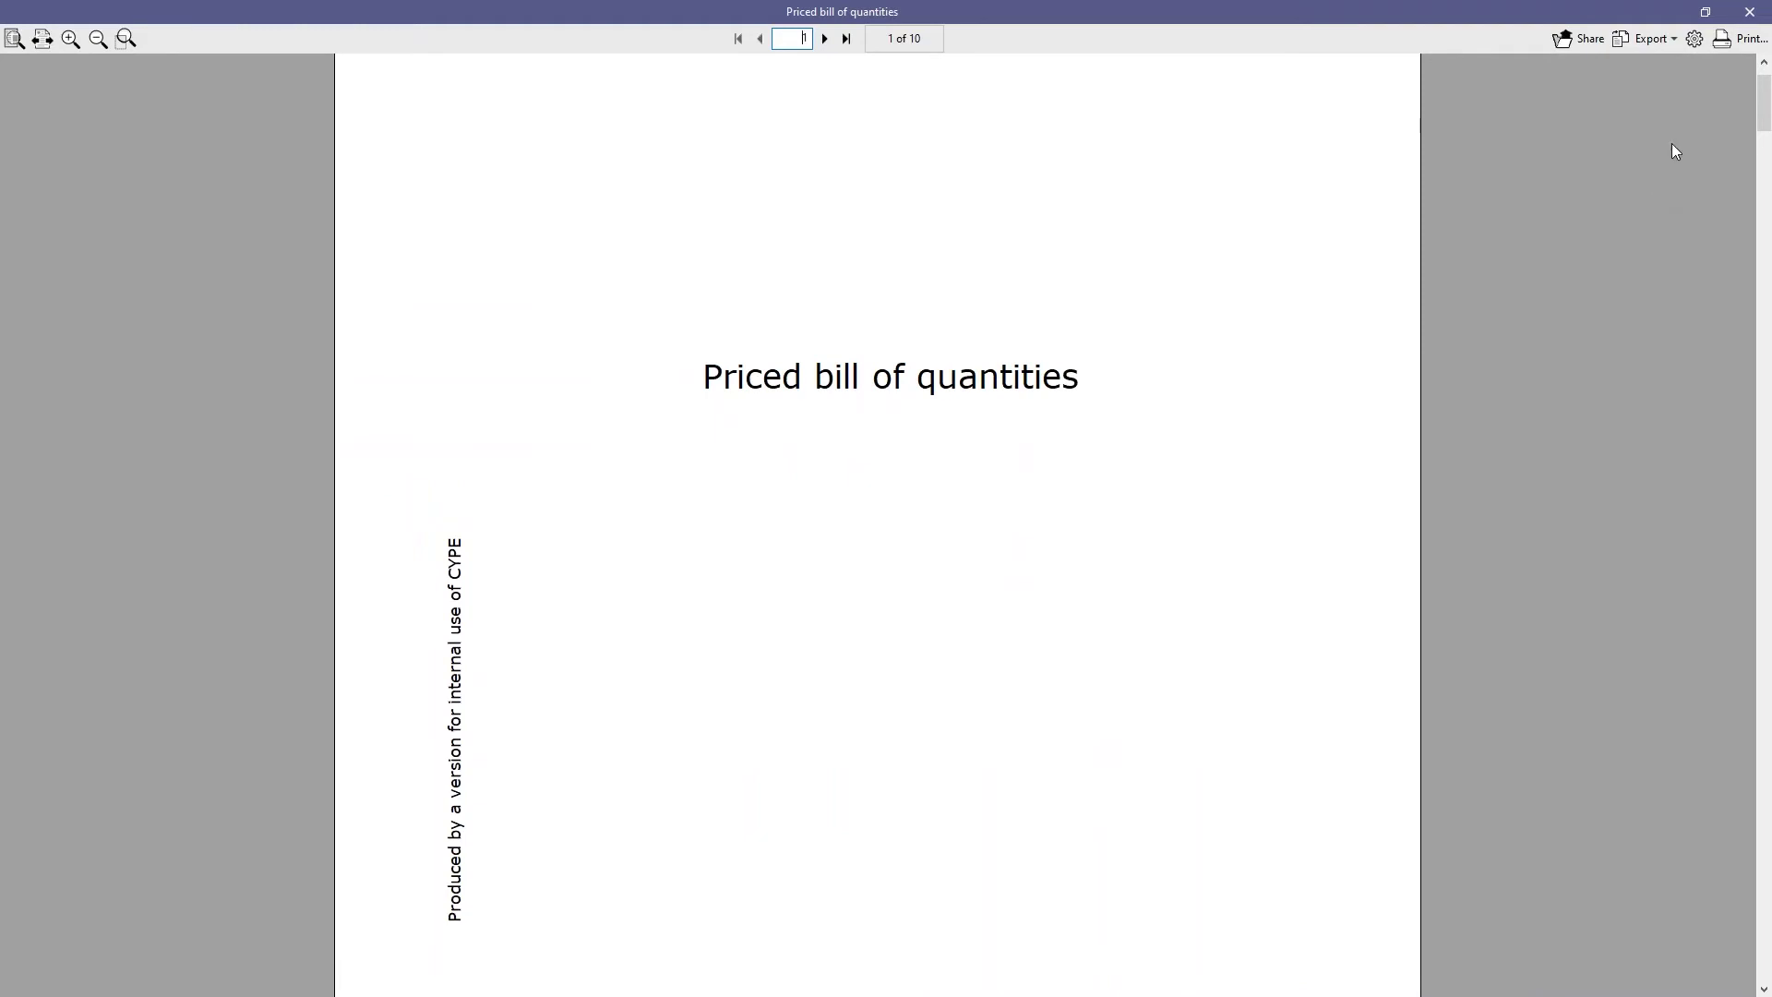
drag(1765, 91, 1765, 109)
drag(1765, 127, 1760, 176)
scroll(1548, 265, down, 2)
scroll(1548, 265, down, 2)
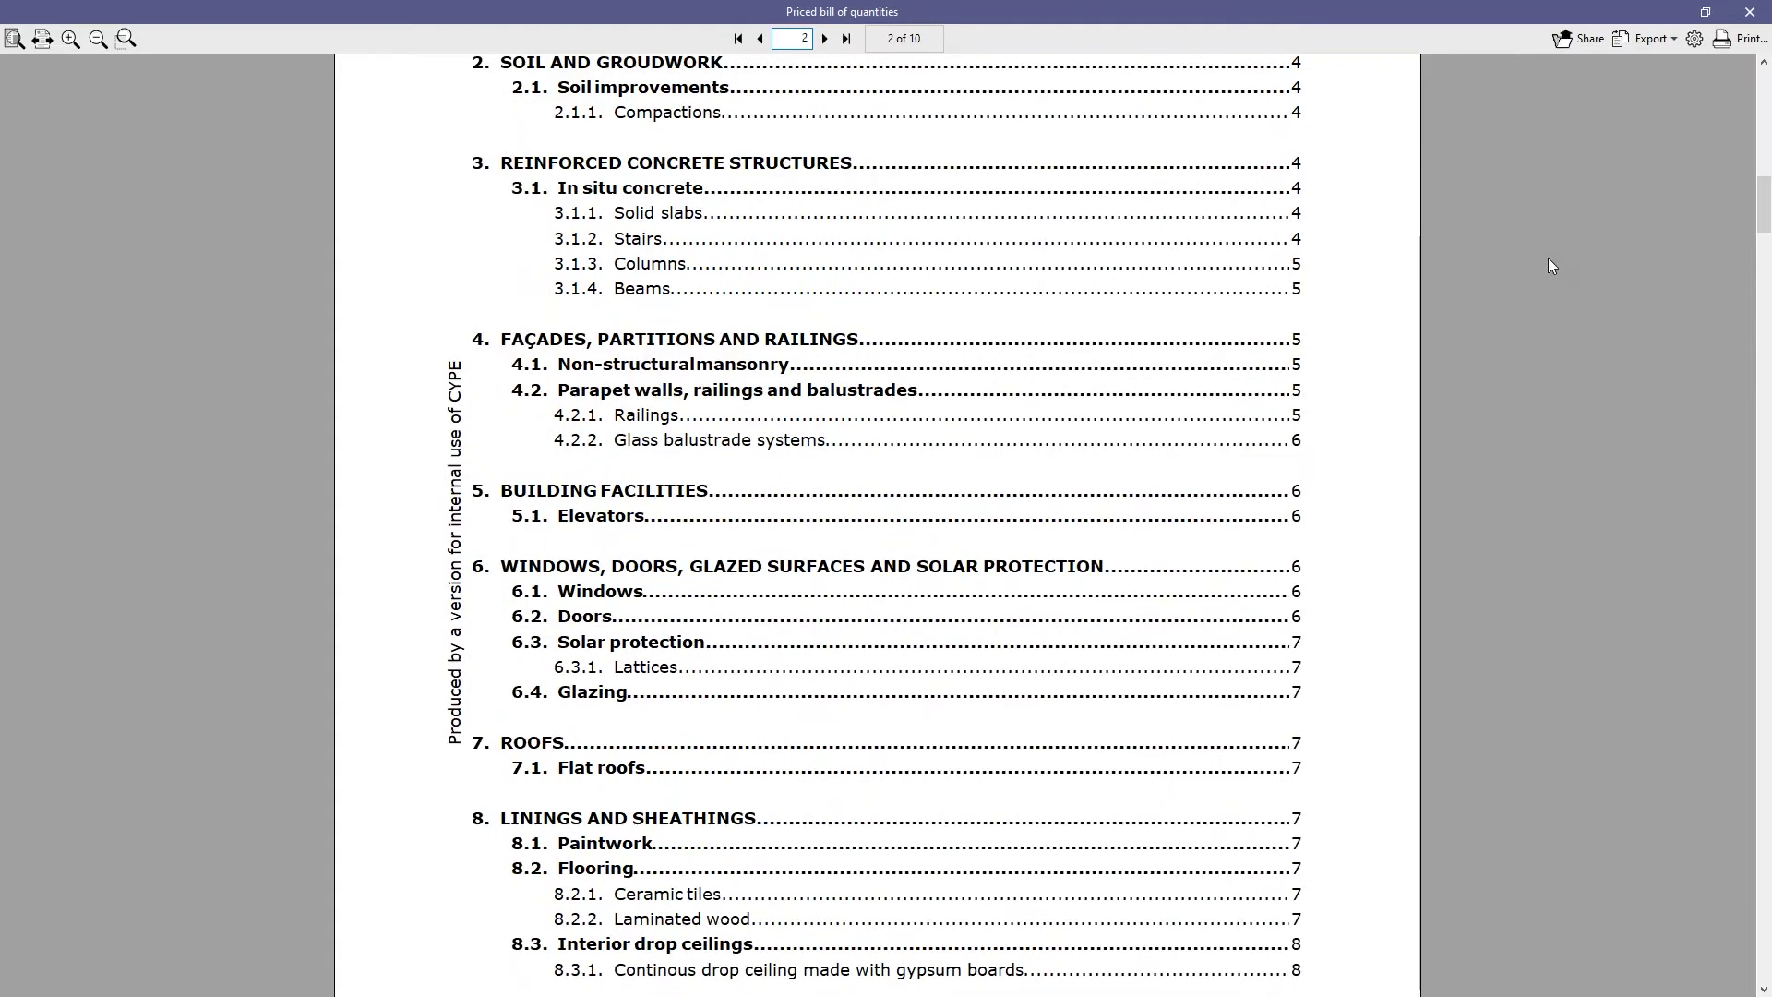
scroll(1548, 260, down, 2)
scroll(1548, 260, up, 2)
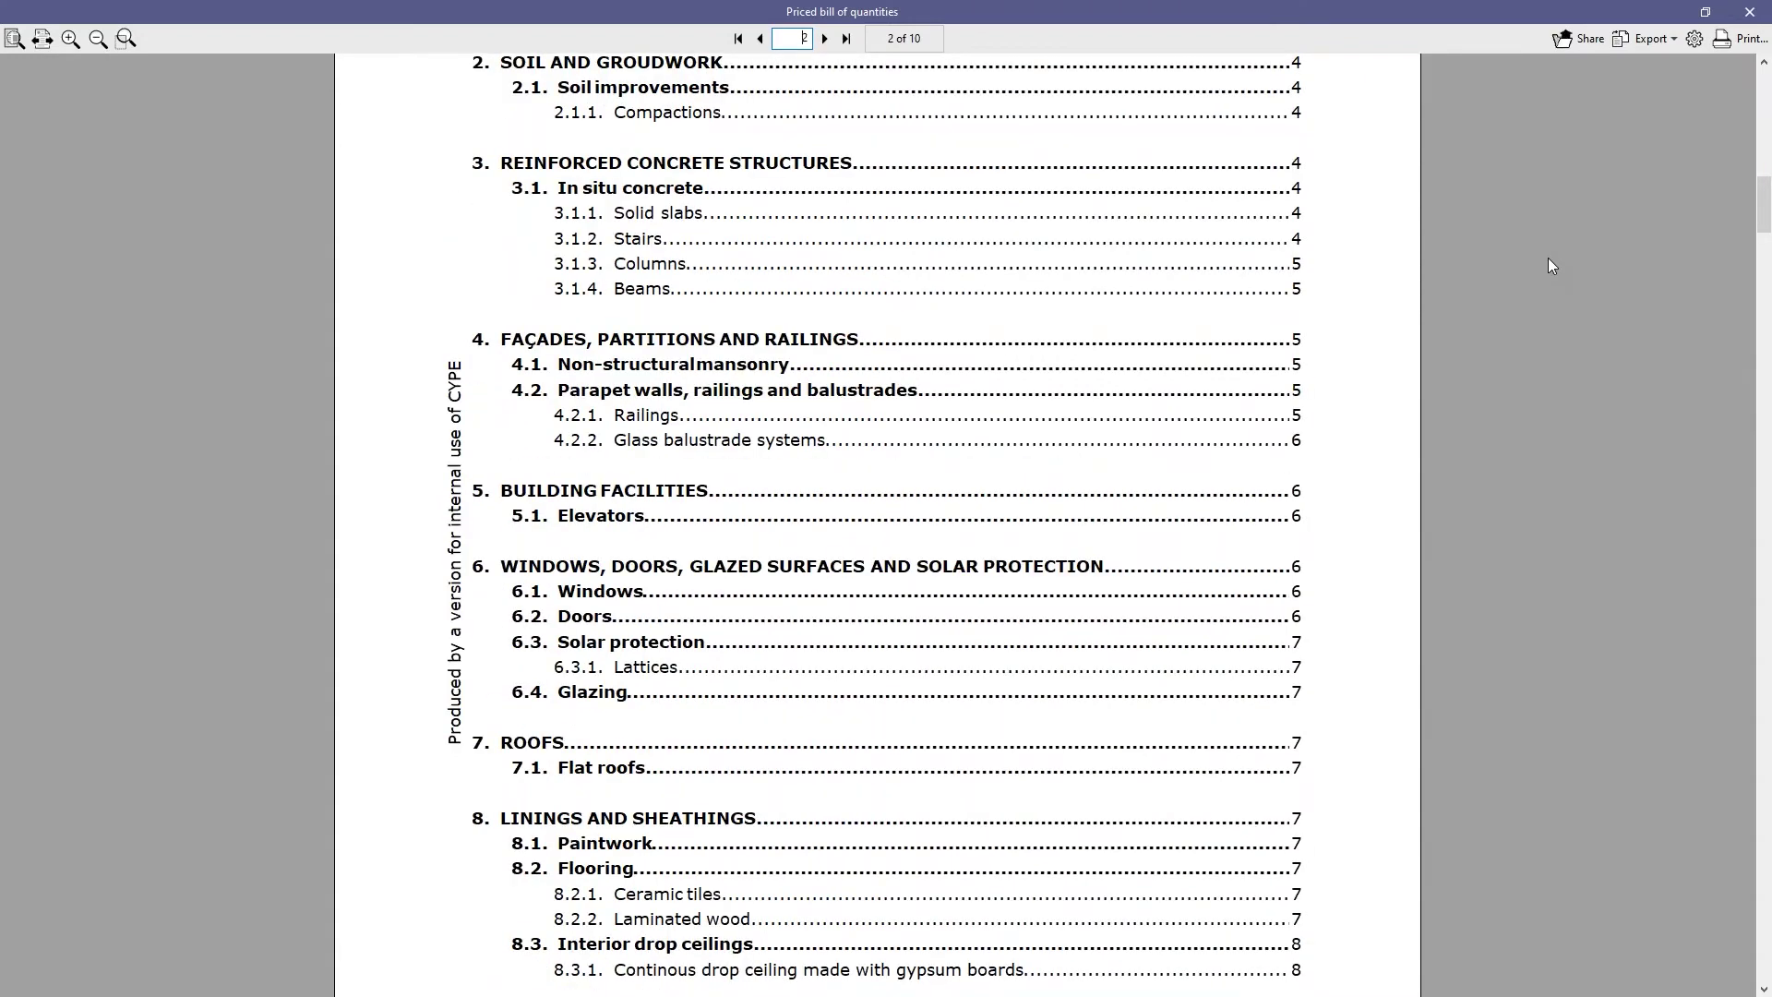
scroll(1548, 260, down, 11)
scroll(1549, 265, down, 15)
scroll(1549, 261, down, 10)
scroll(1548, 262, down, 2)
drag(1766, 389, 1758, 570)
Check the export formats offered for the priced bill of quantities and examine its remaining sections through to the last page.
click(1664, 47)
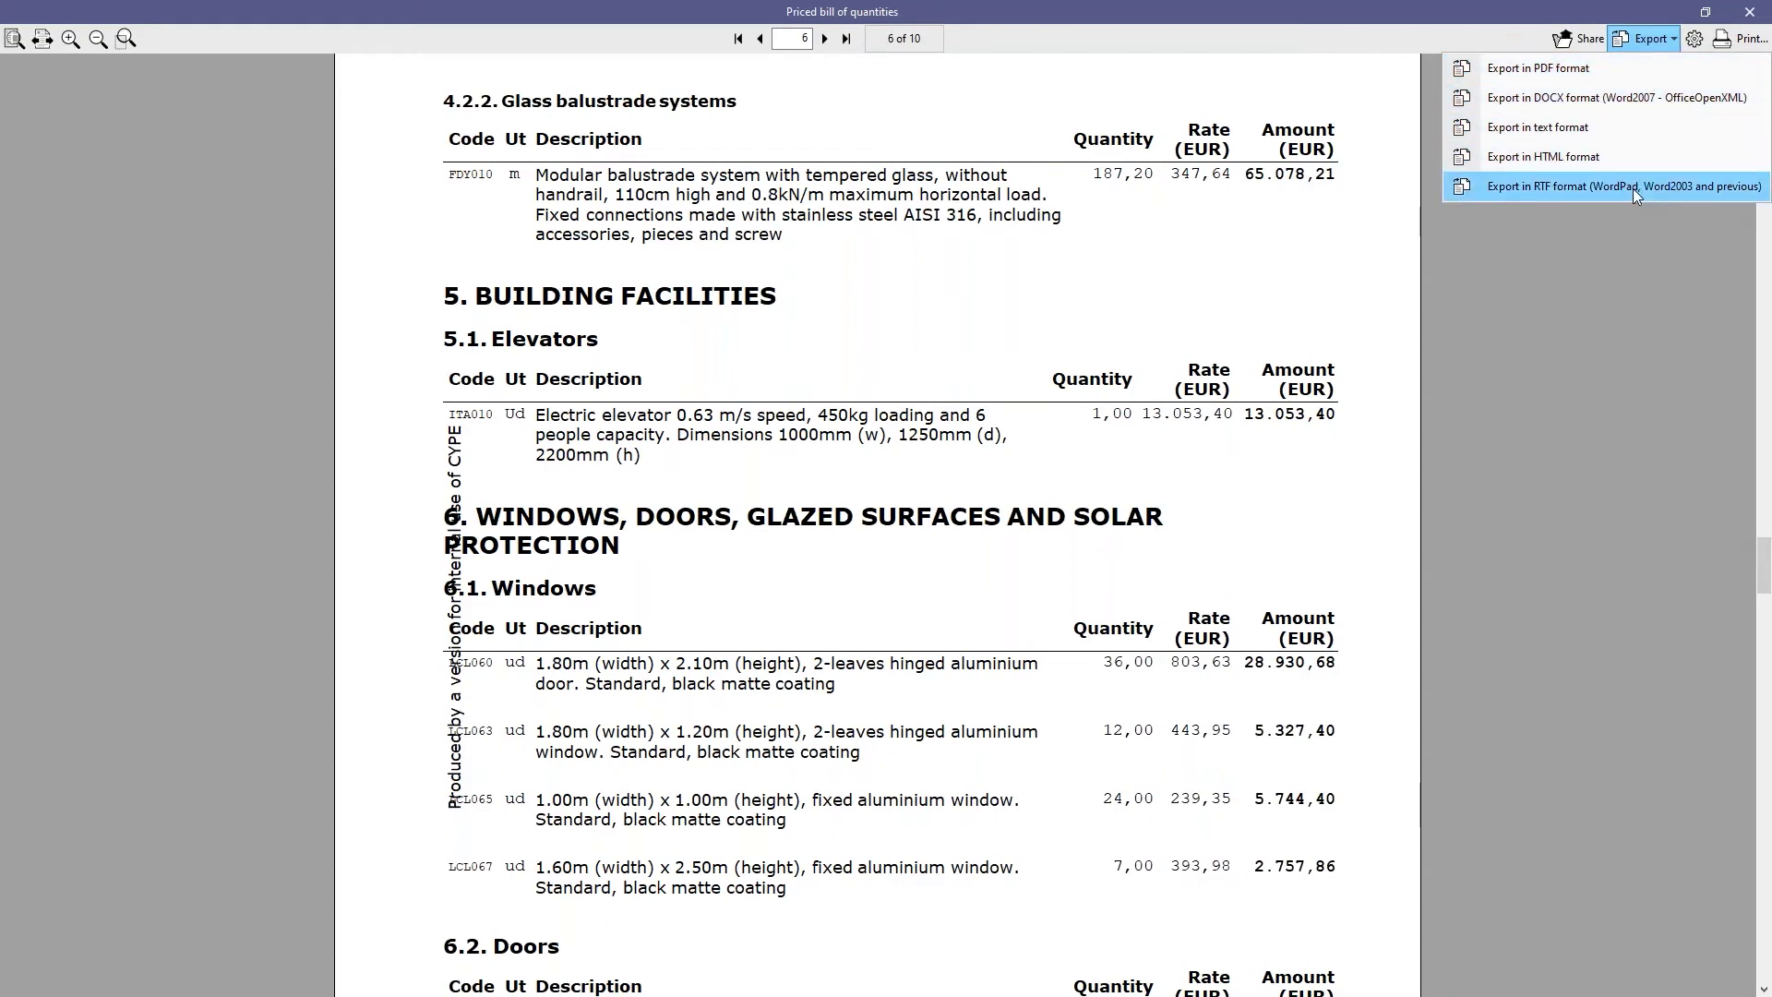
scroll(1516, 325, down, 5)
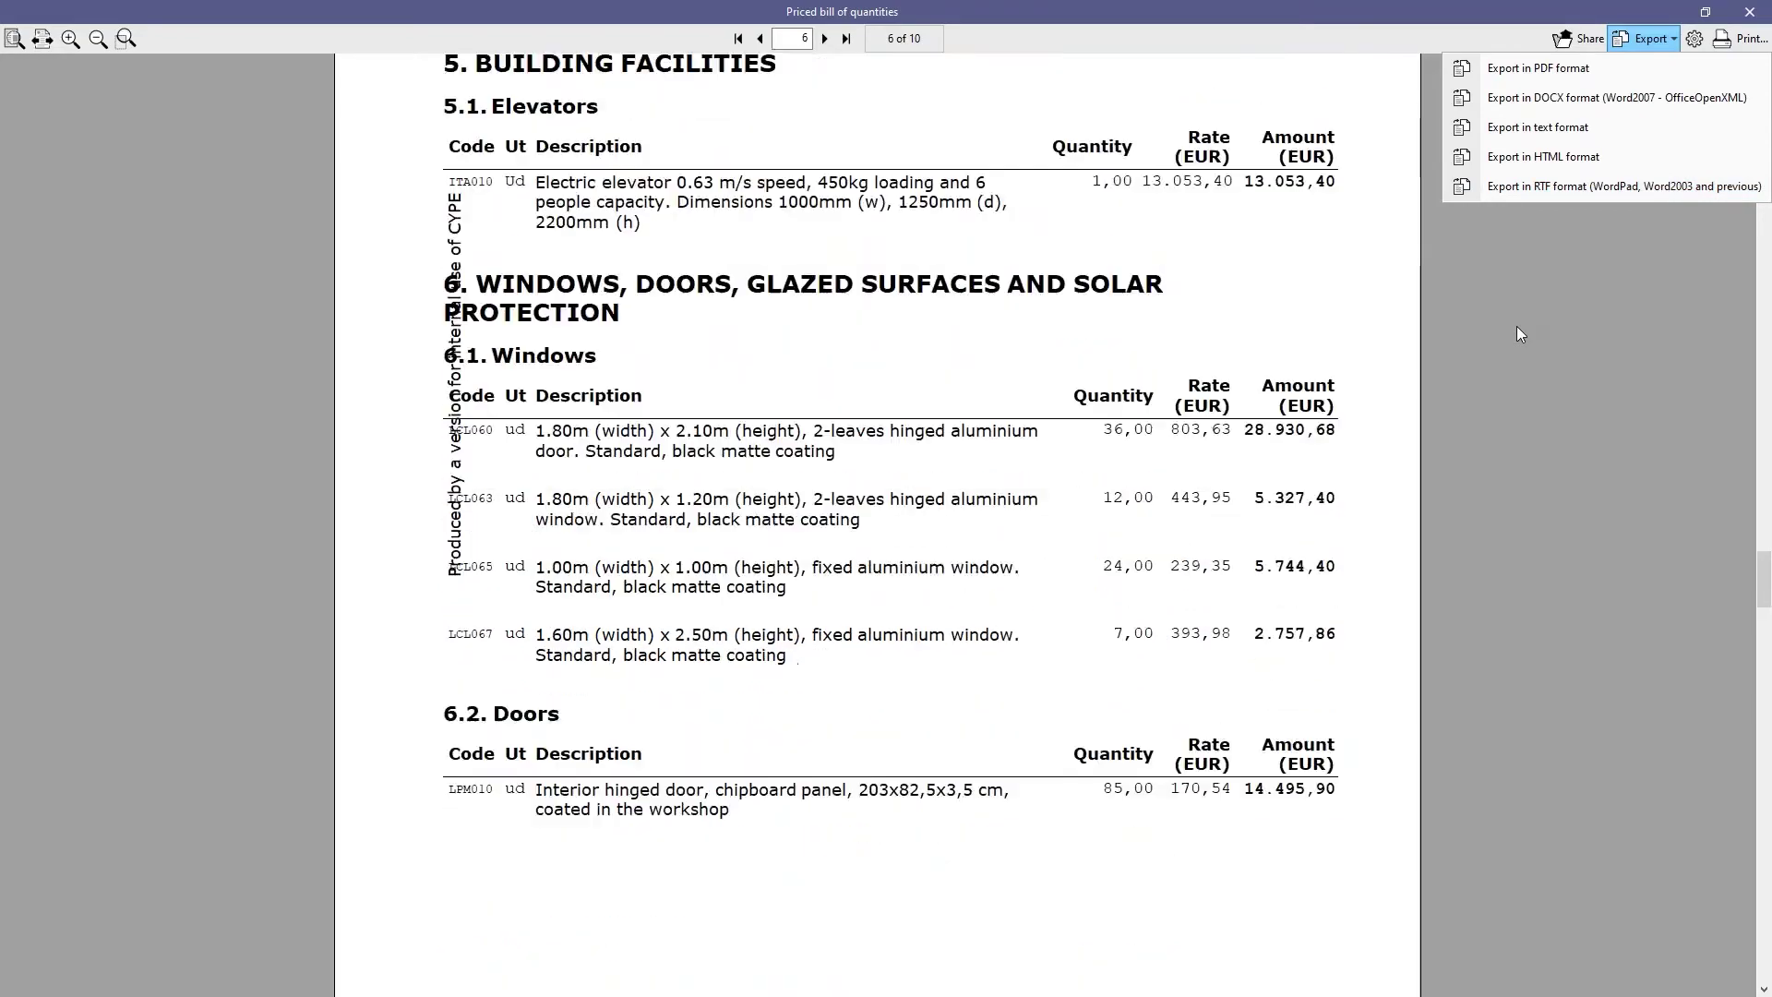
scroll(1517, 329, down, 5)
click(1517, 329)
scroll(1442, 487, down, 2)
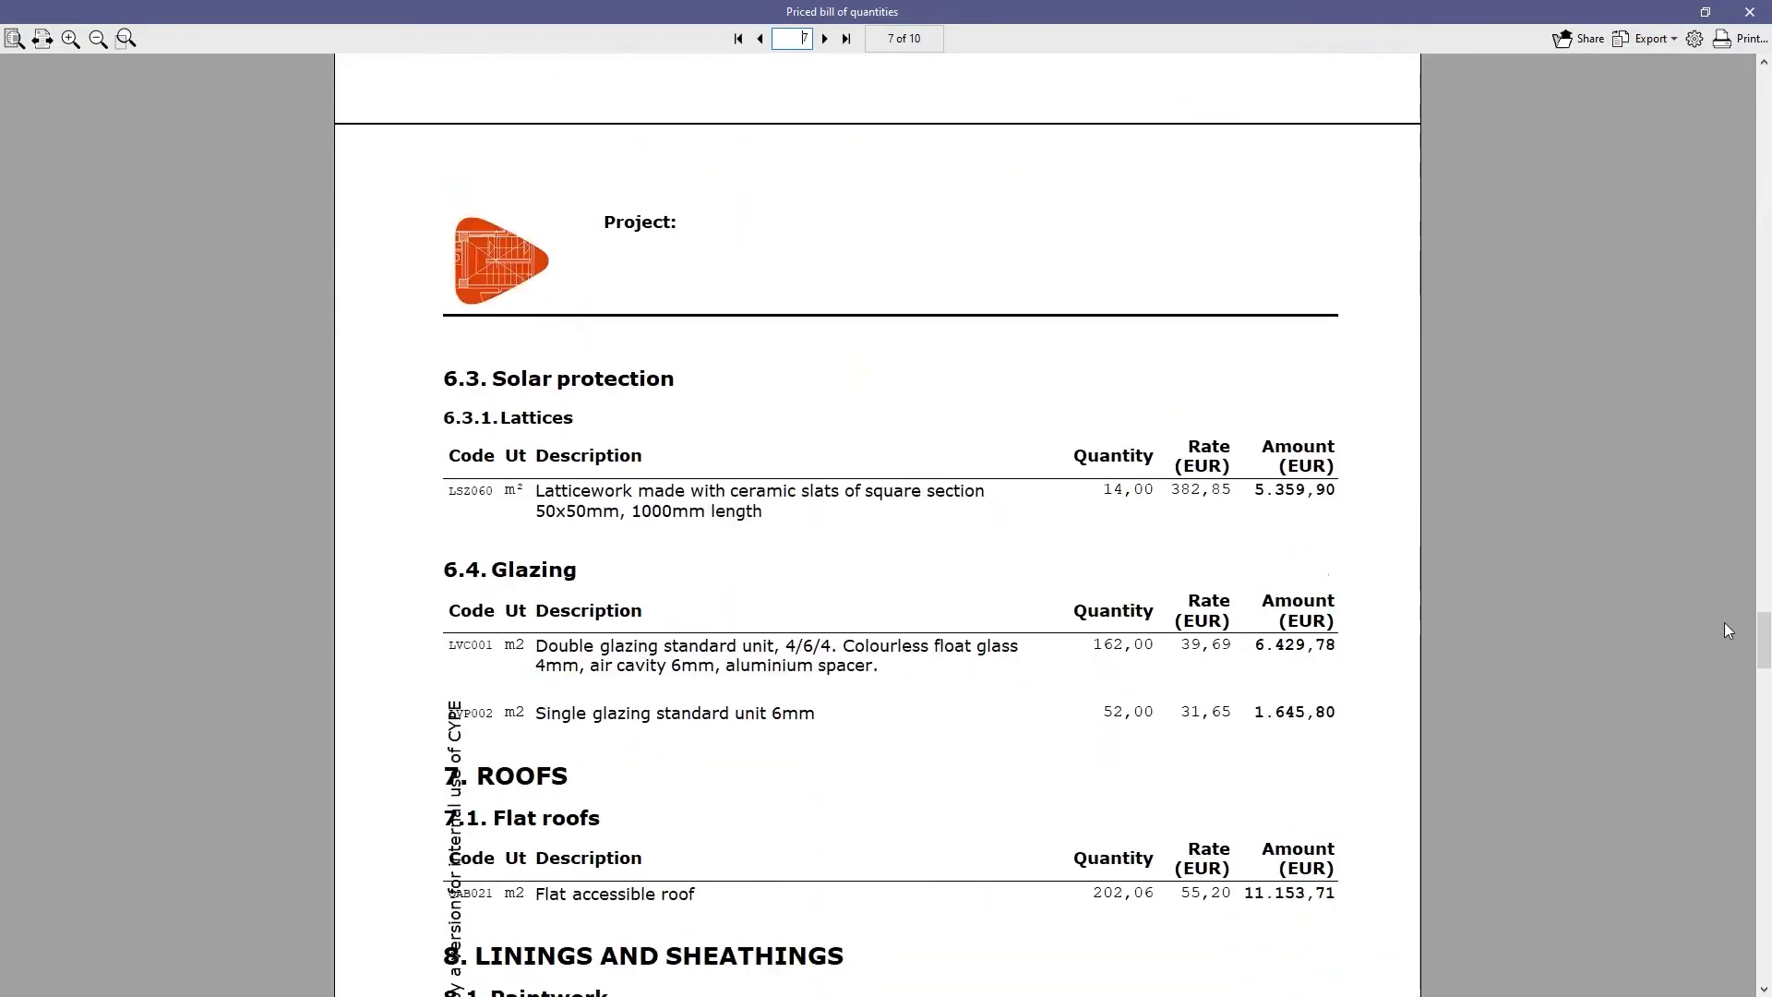
drag(1763, 638, 1742, 921)
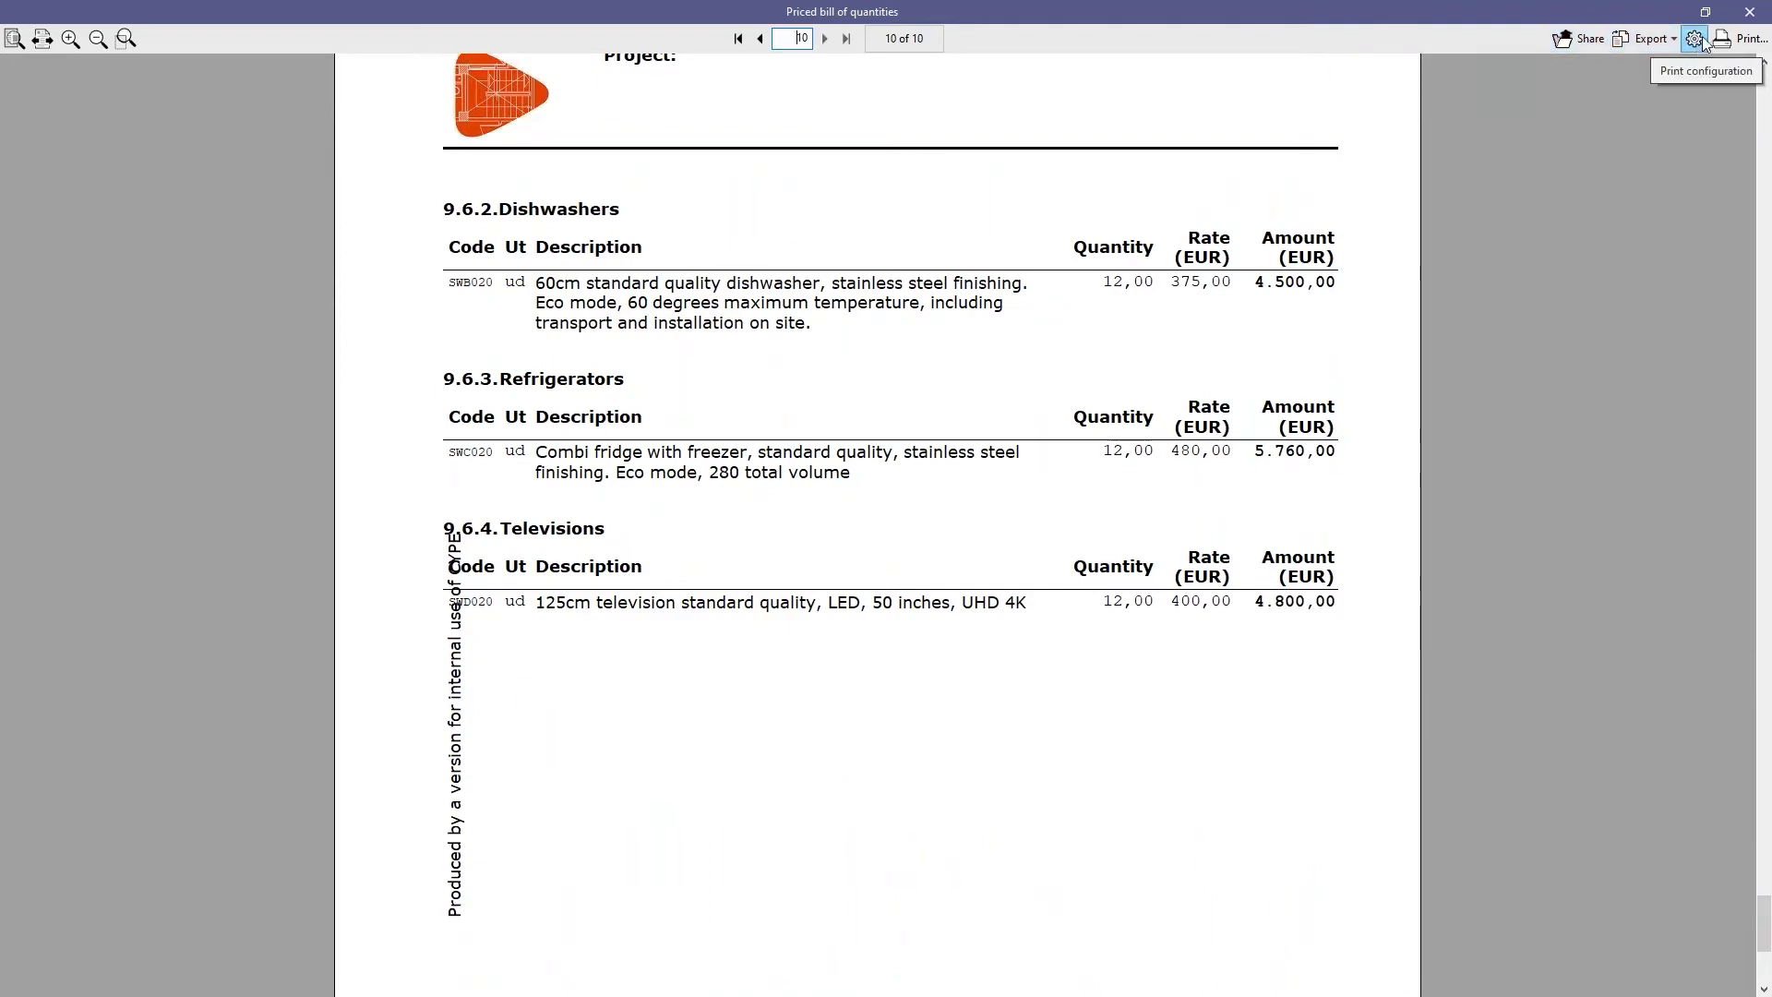
Close the priced bill of quantities and generate the Cost breakdown structure report with the project details left blank.
click(1749, 16)
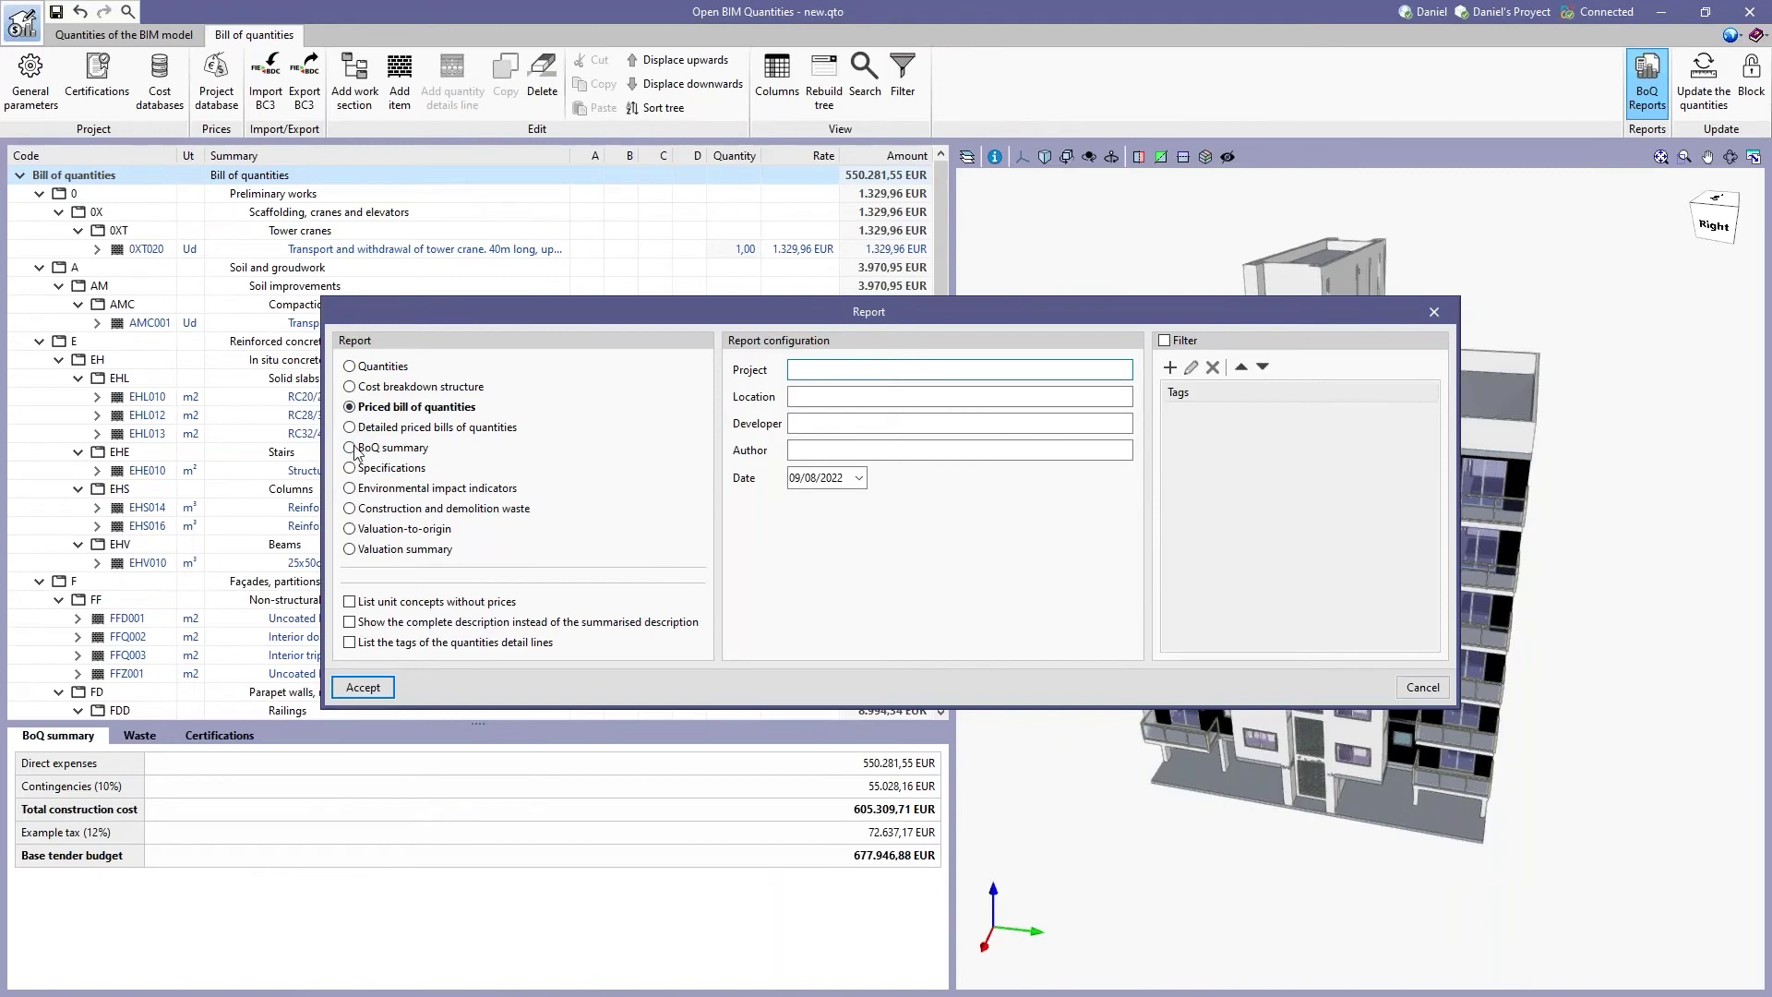
click(352, 448)
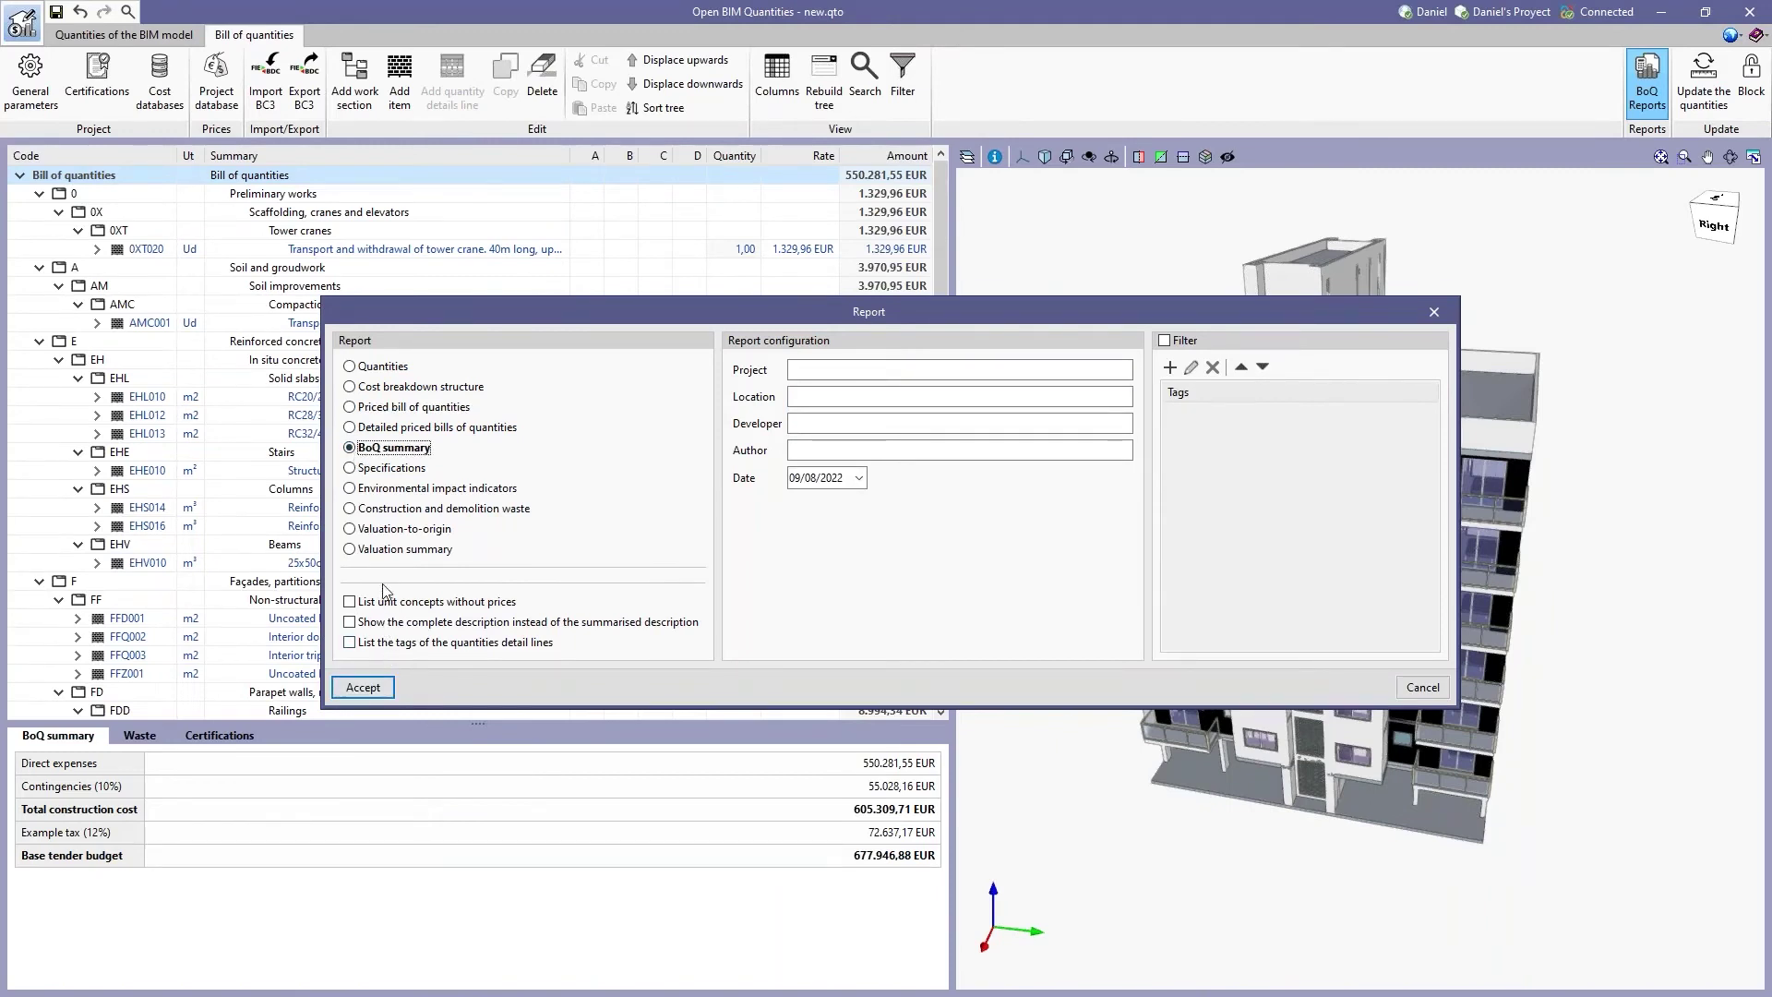
click(356, 387)
click(363, 688)
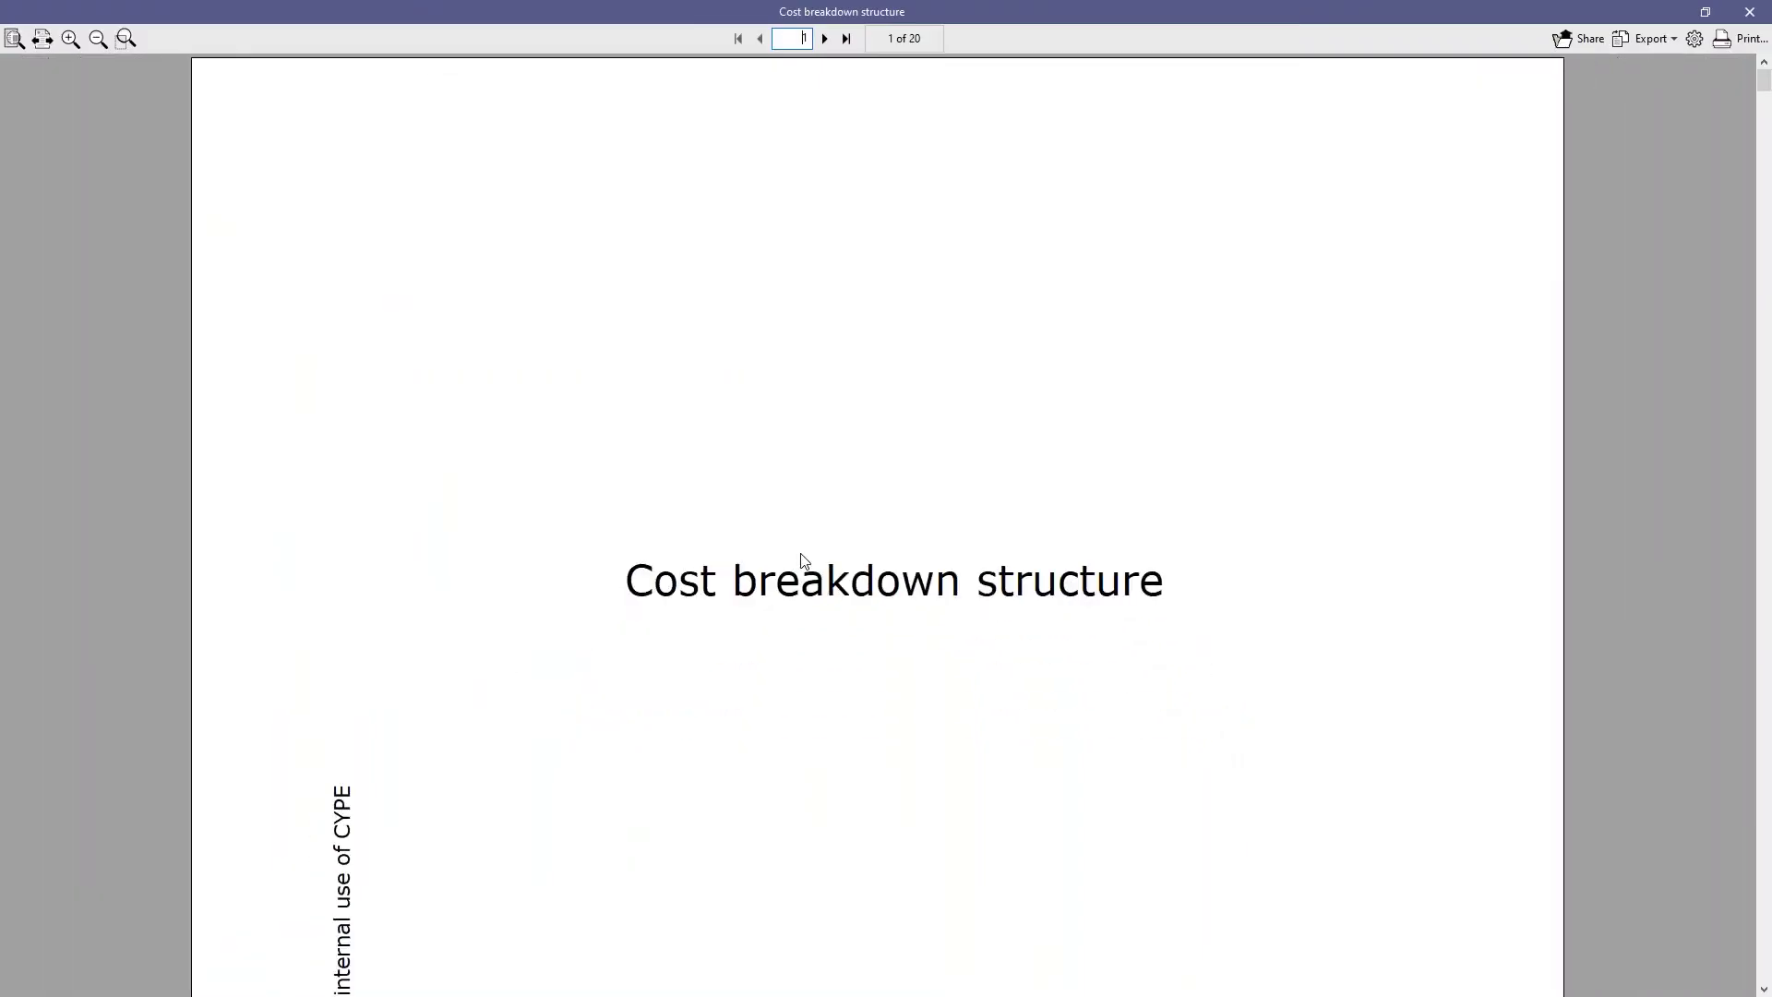
Examine the tower crane and soil compaction cost breakdowns from the report's index, check the export formats, and leave the reports.
drag(1764, 88, 1765, 129)
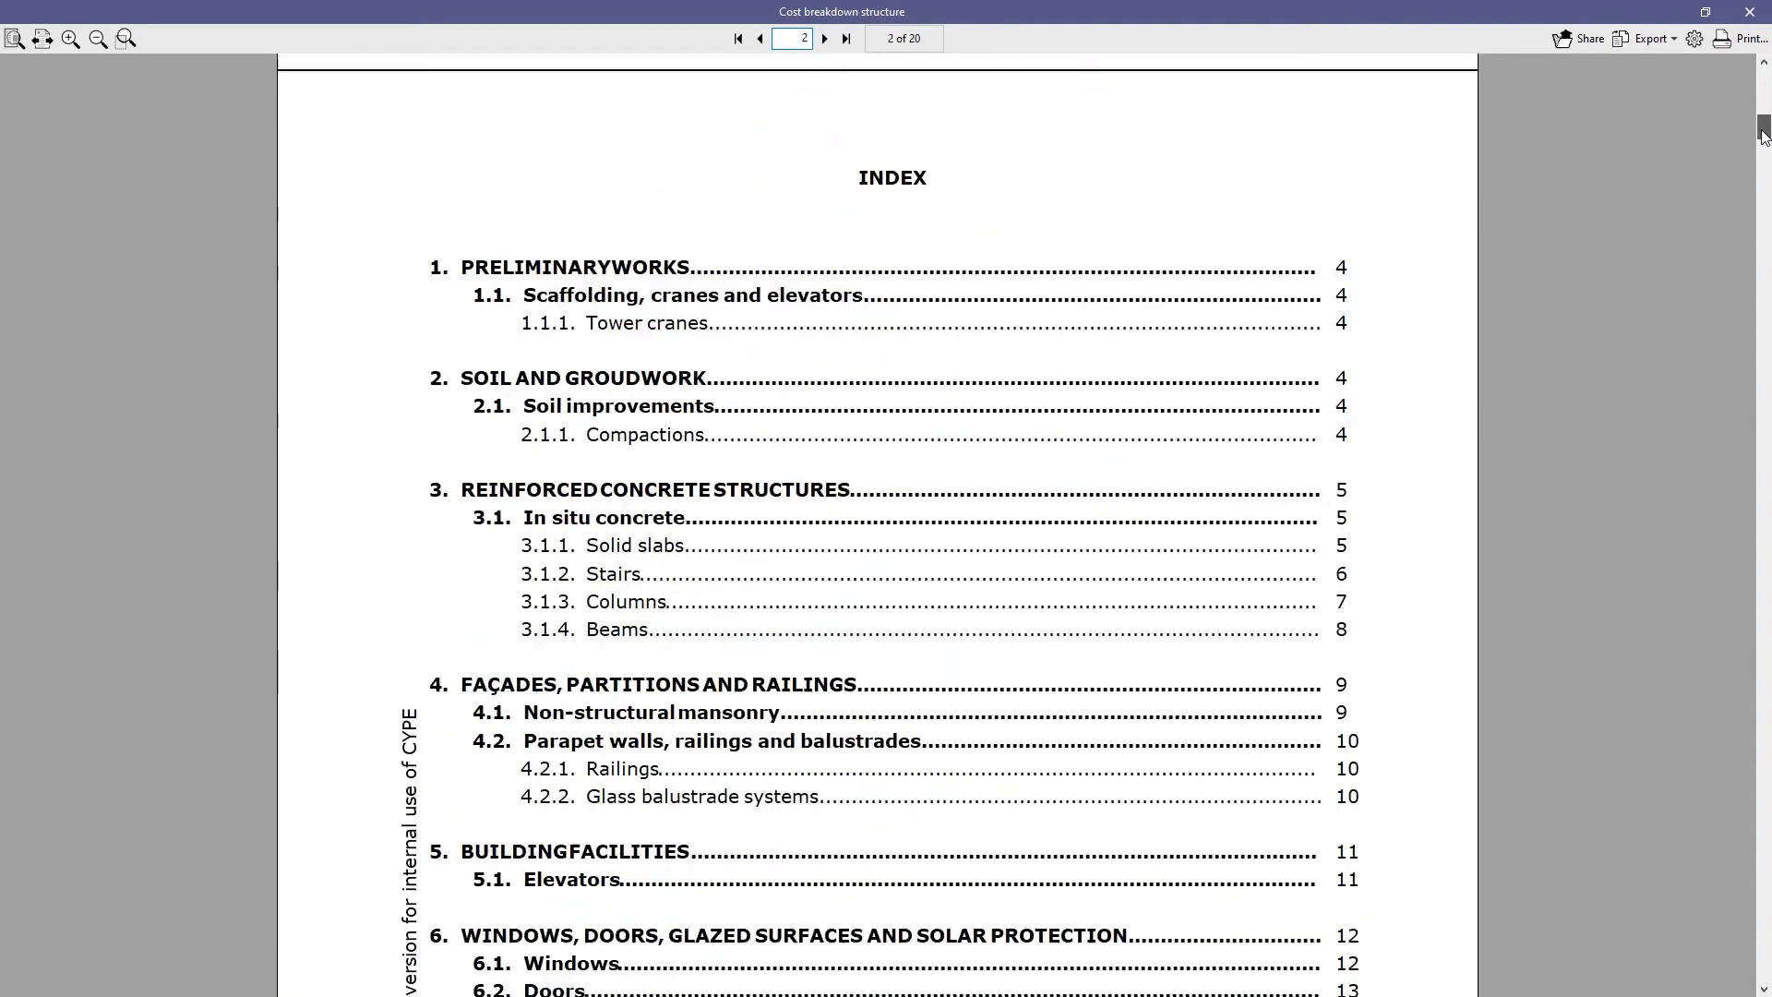
click(667, 341)
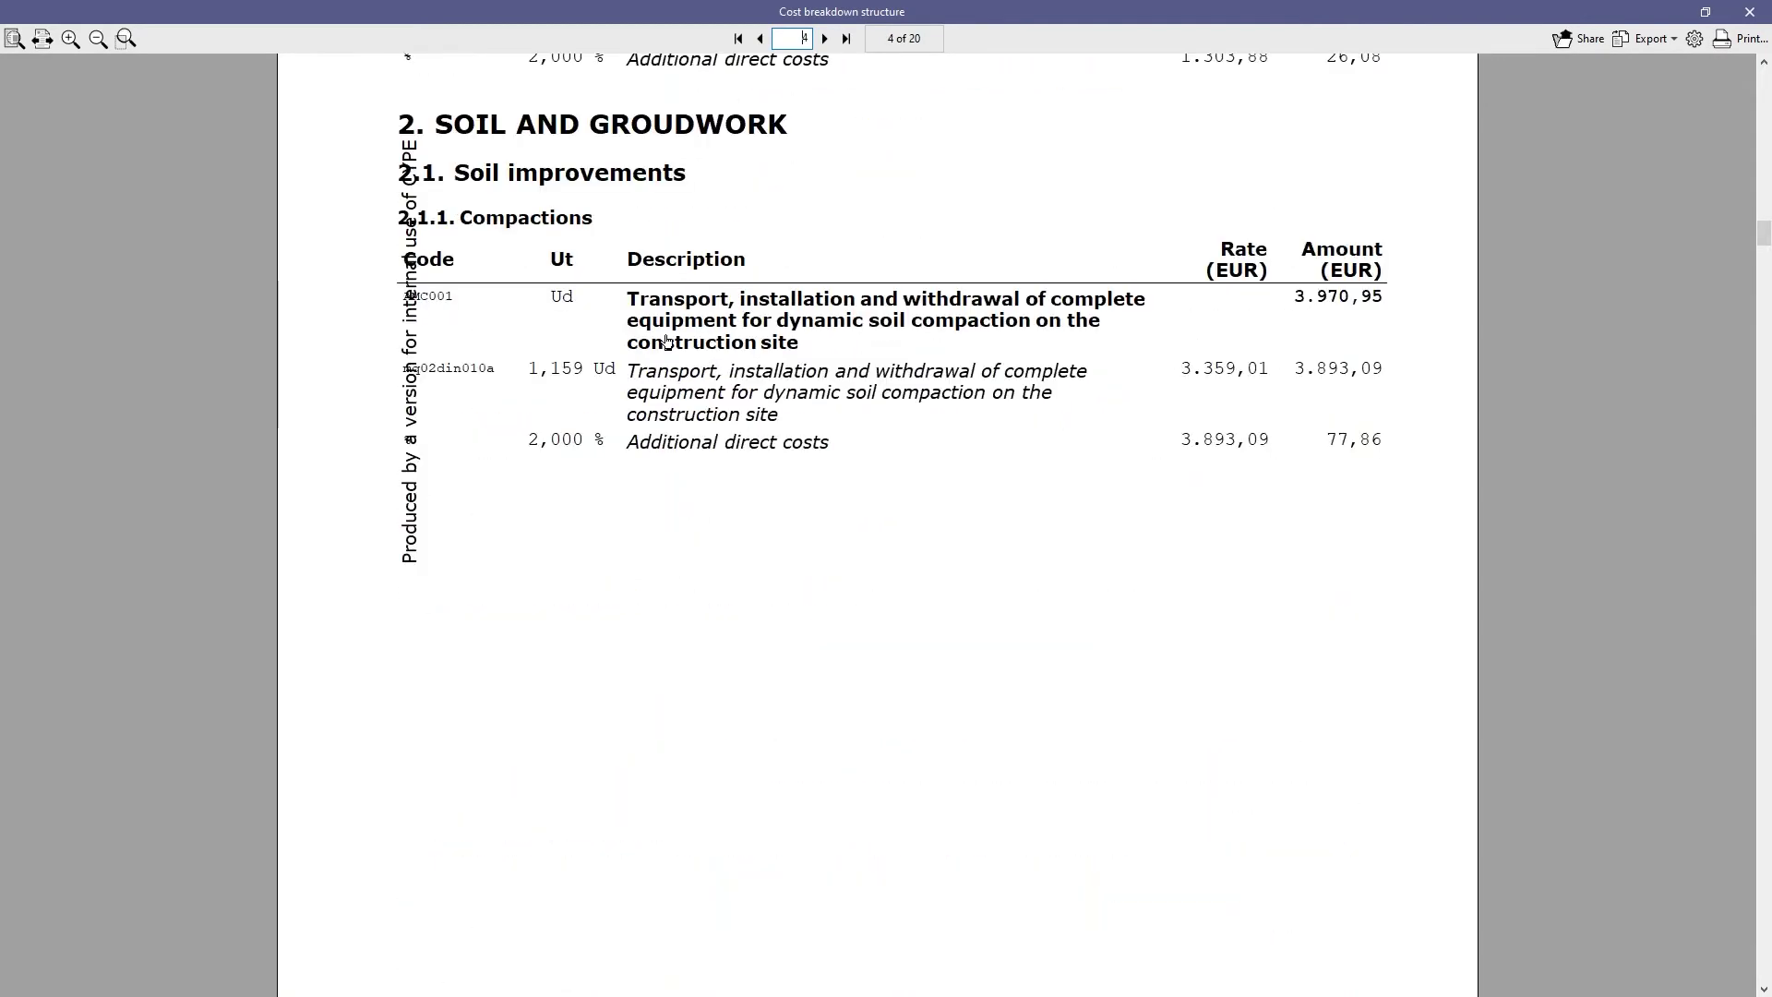
scroll(666, 341, up, 3)
click(1652, 39)
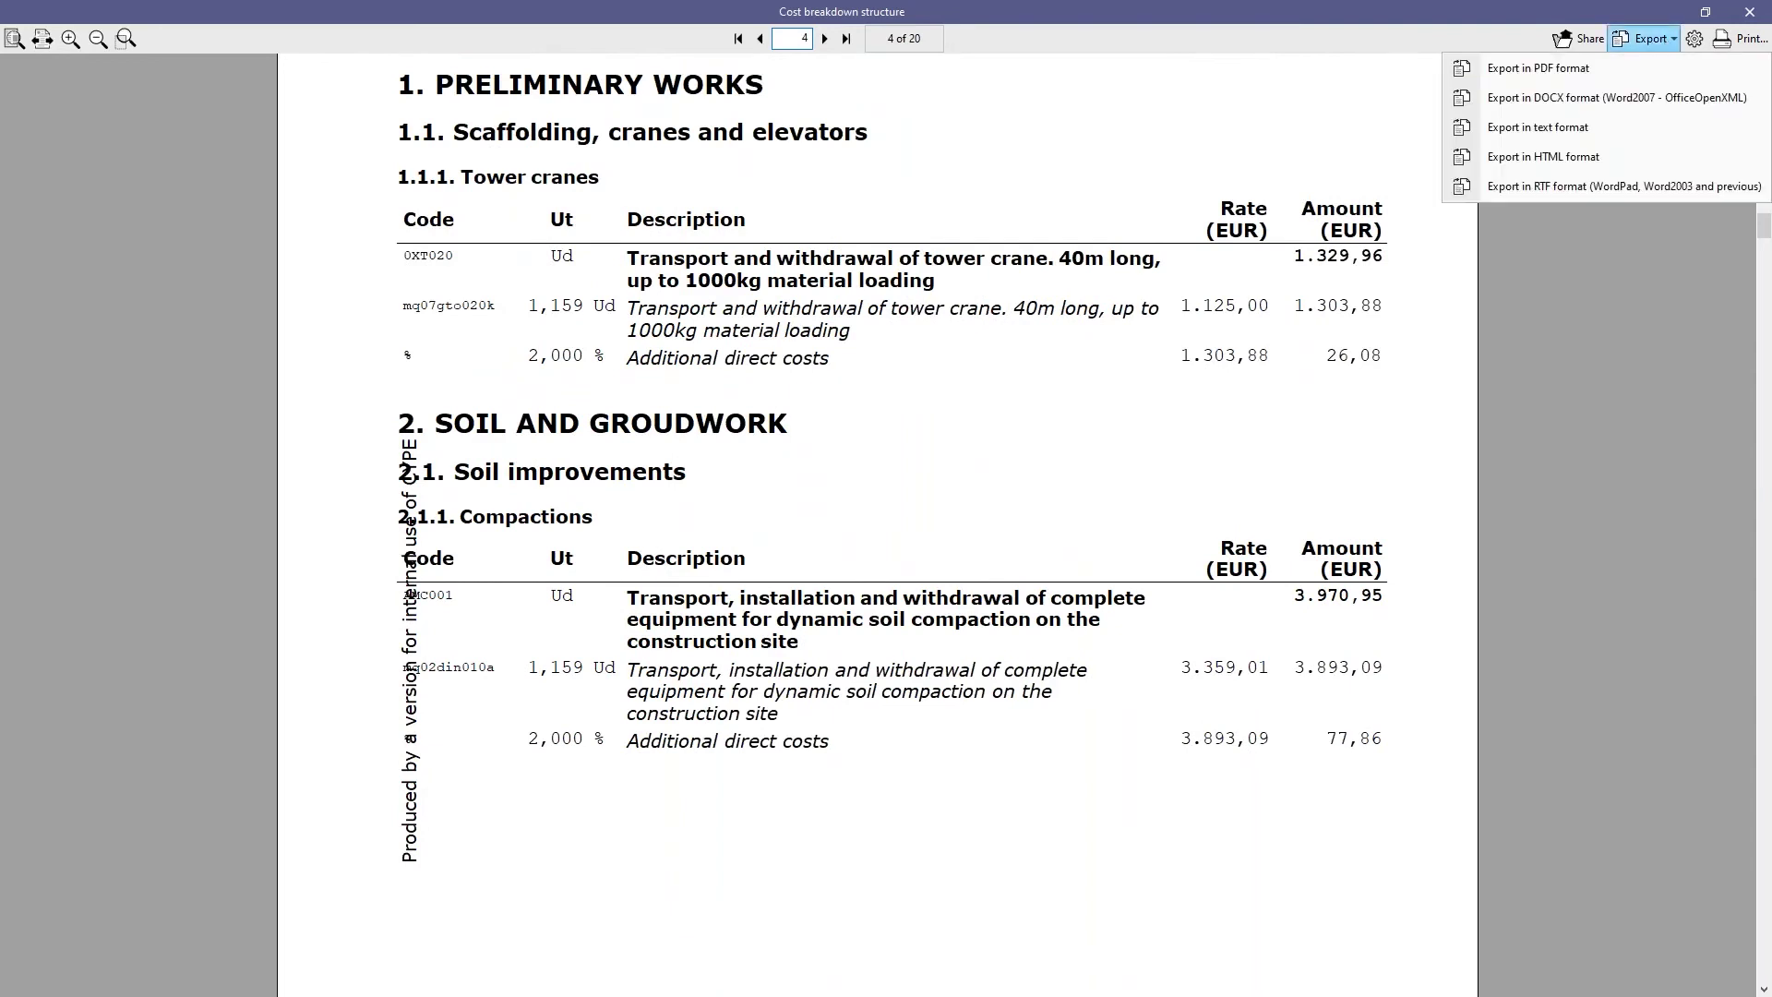
click(1646, 194)
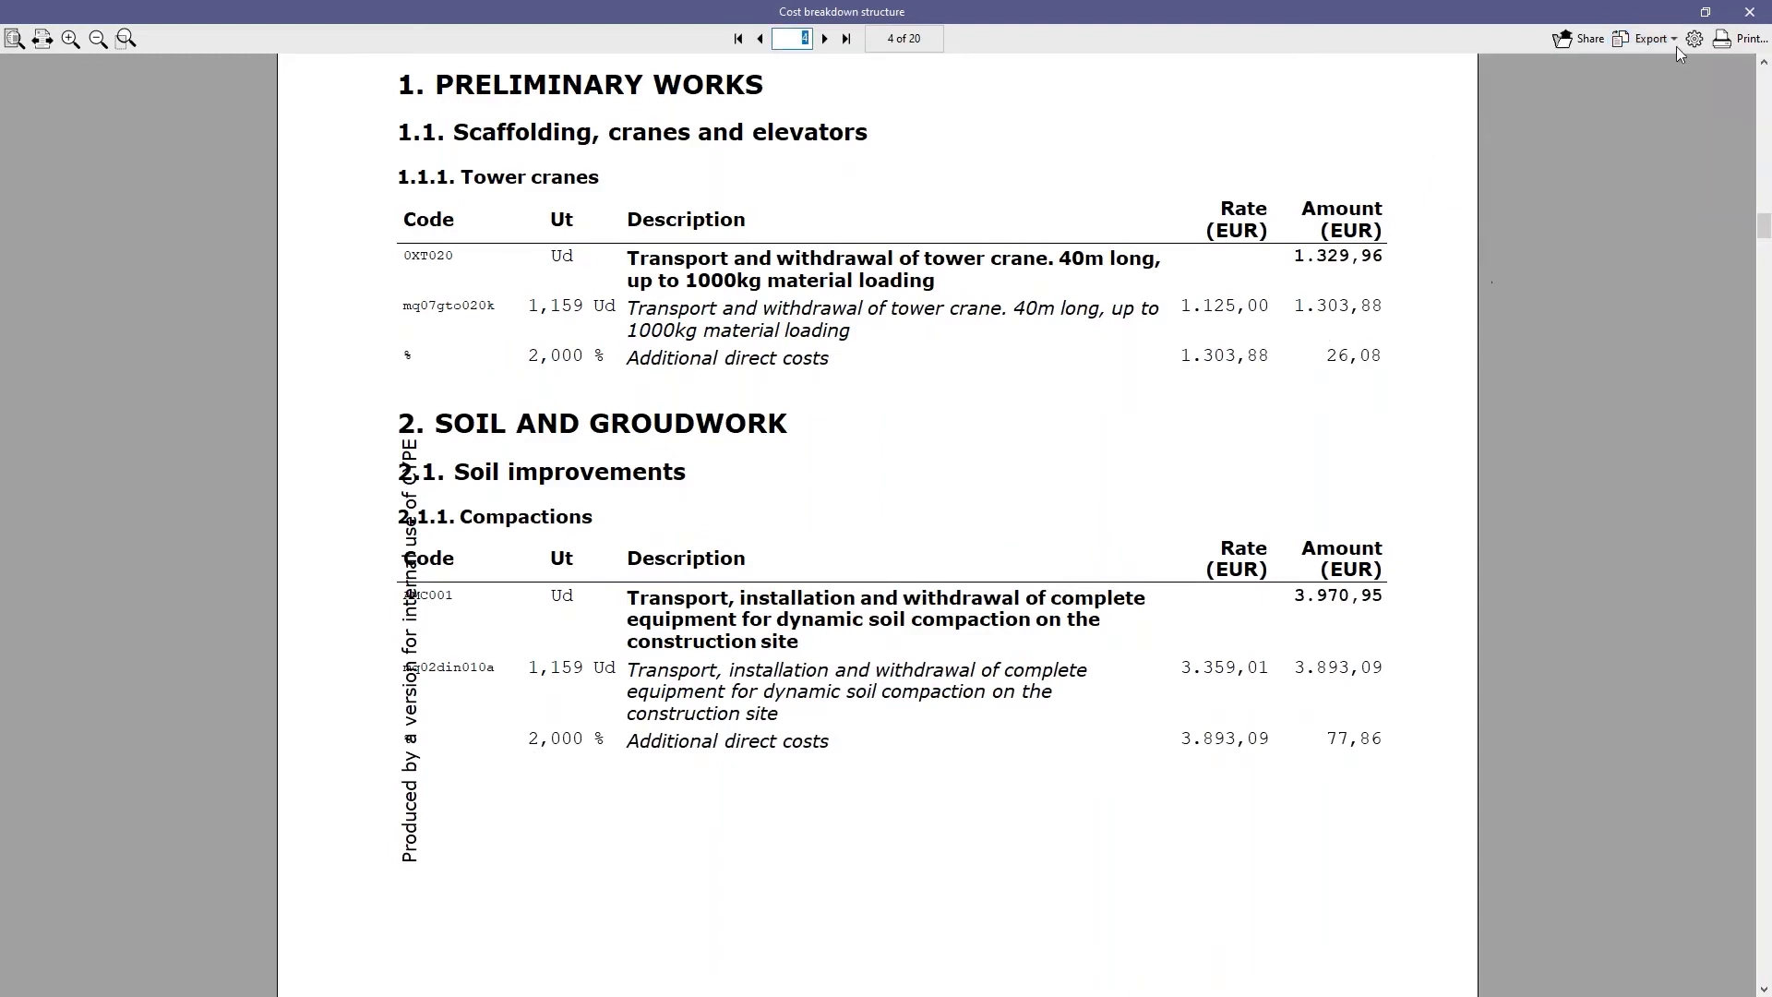
click(1747, 12)
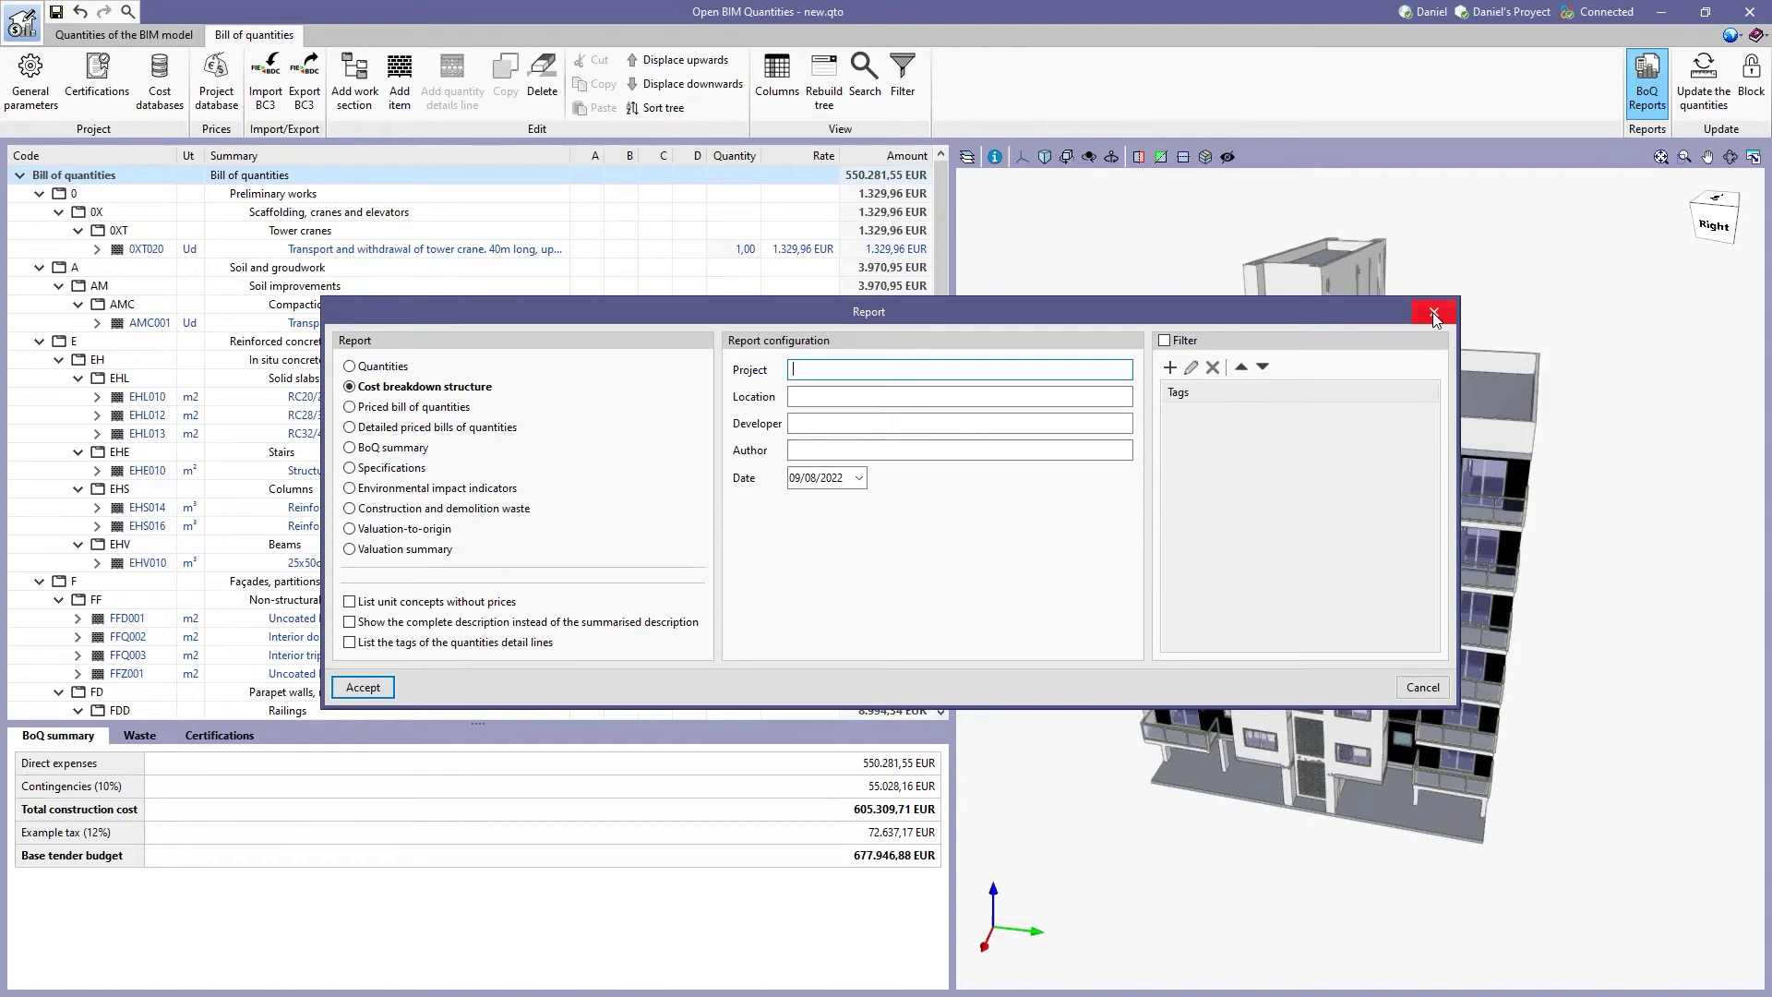
click(1433, 314)
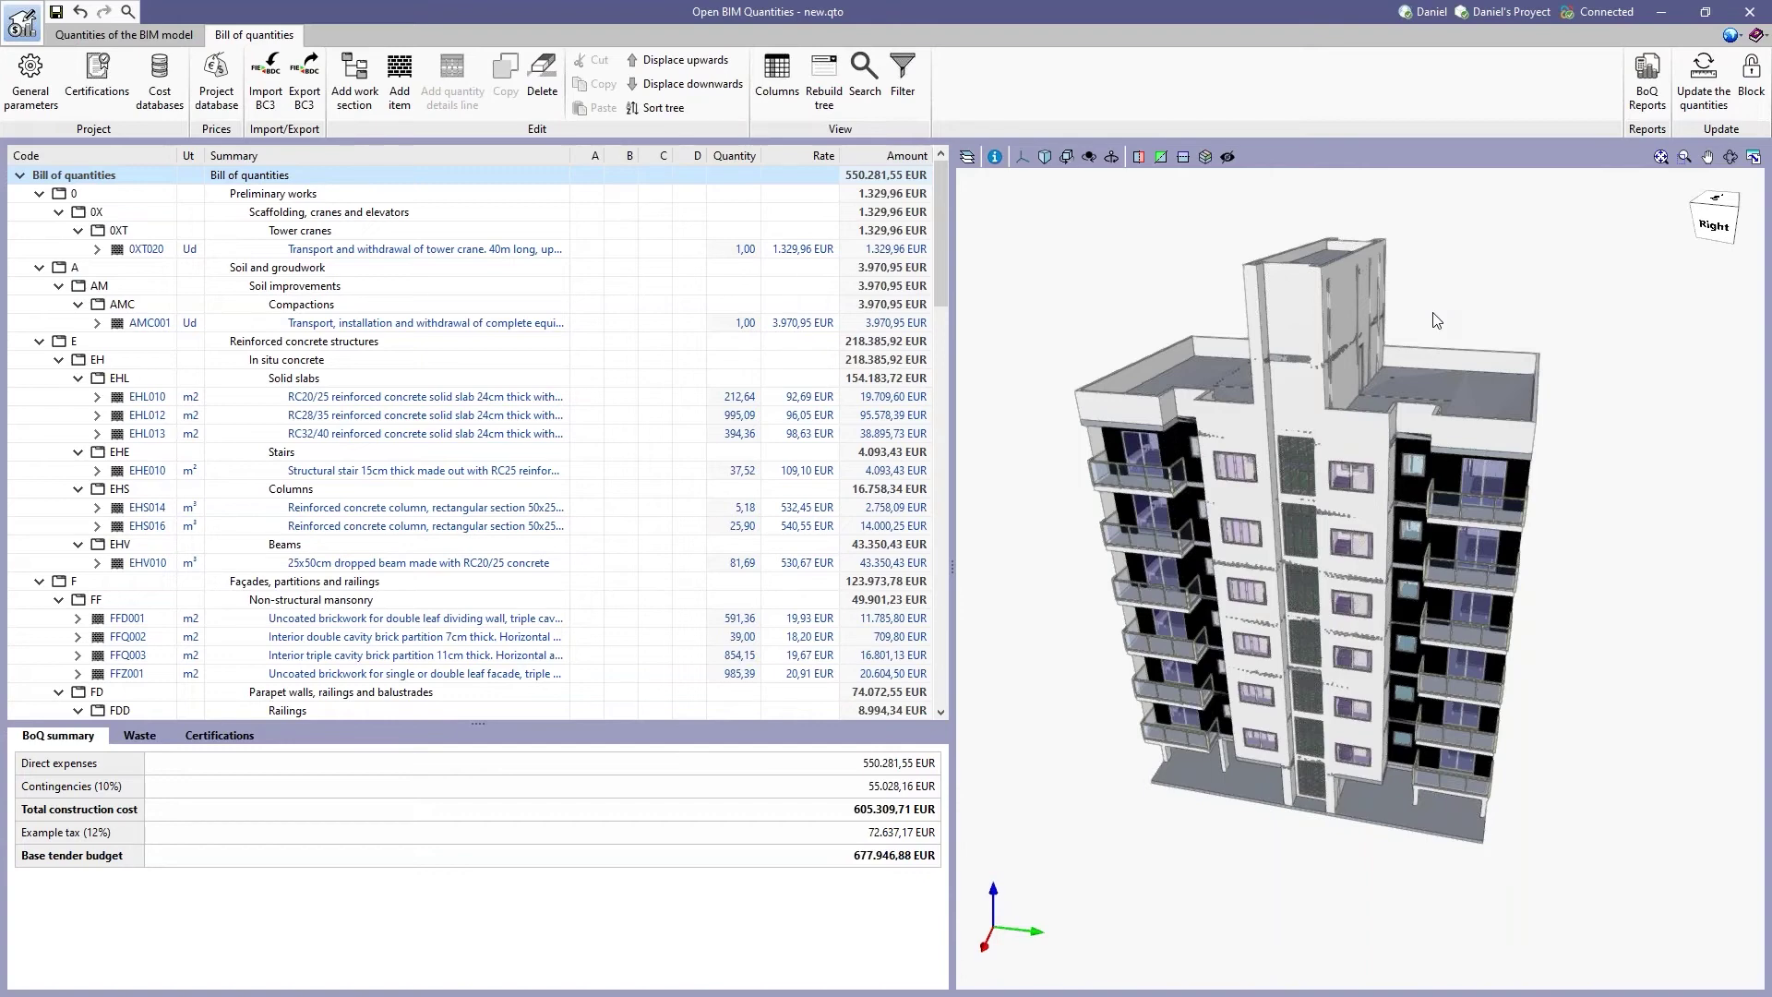
Review the Intro open bim NJ set of measurement rules from the BIM model quantities, and close it without editing.
click(130, 41)
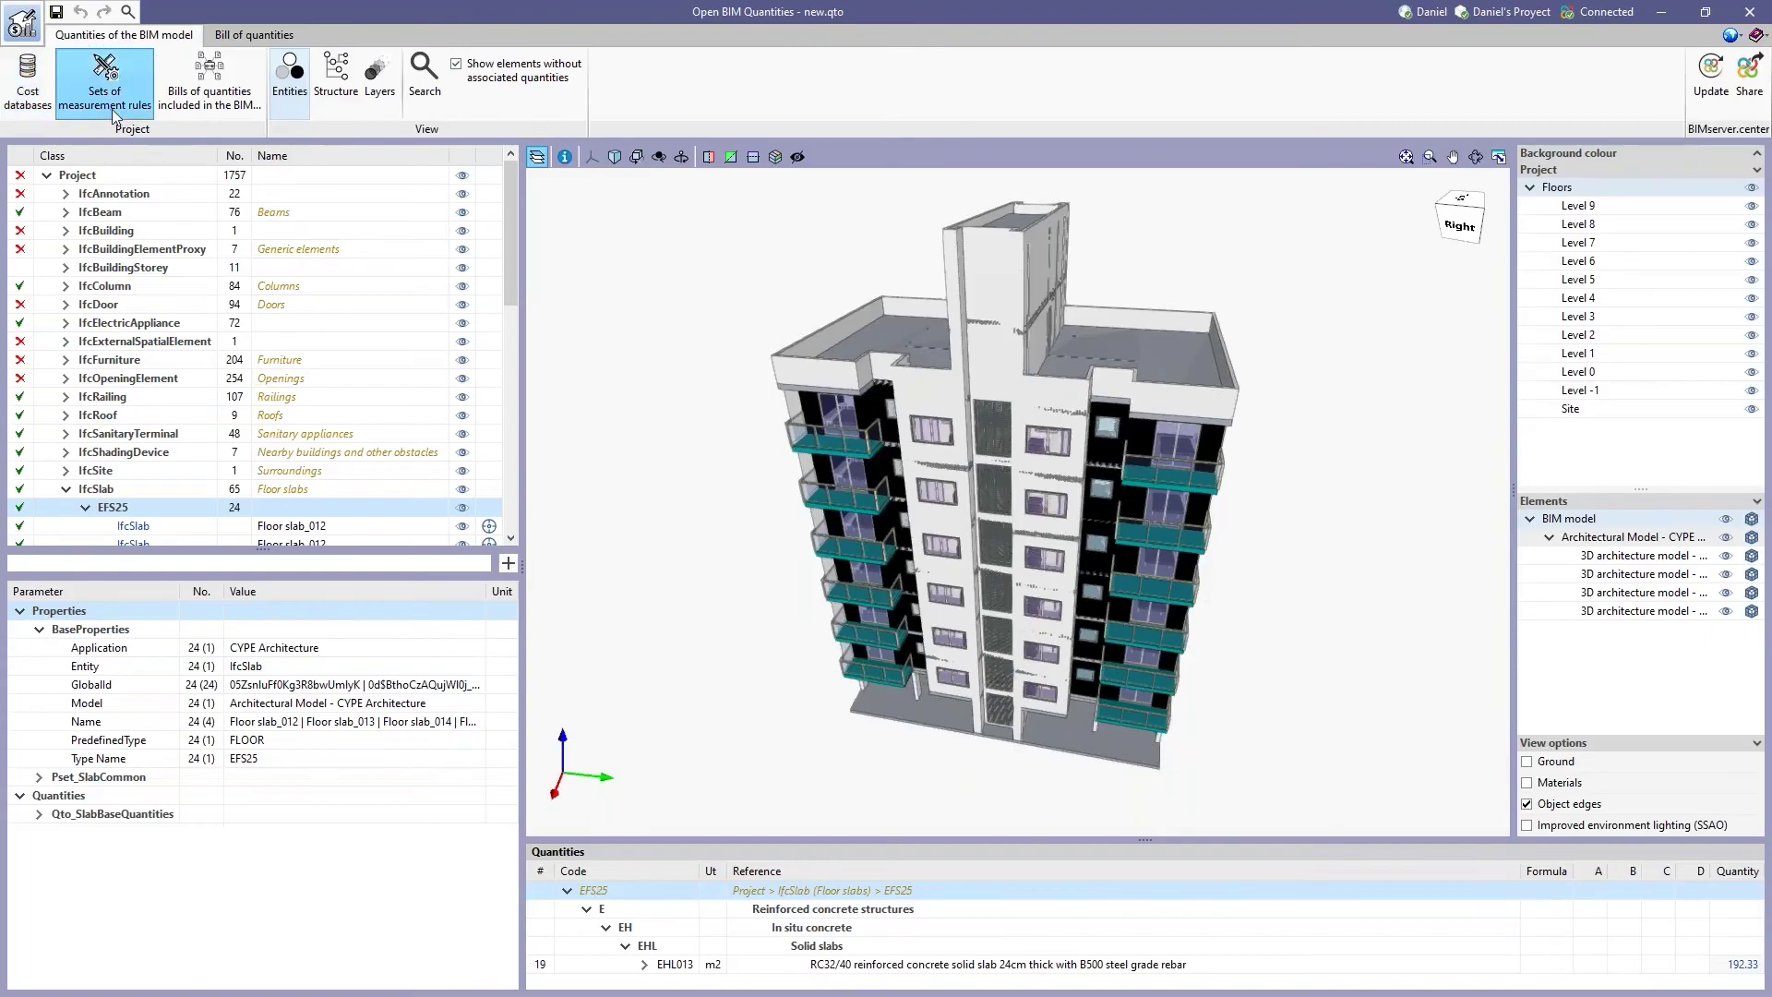
click(104, 74)
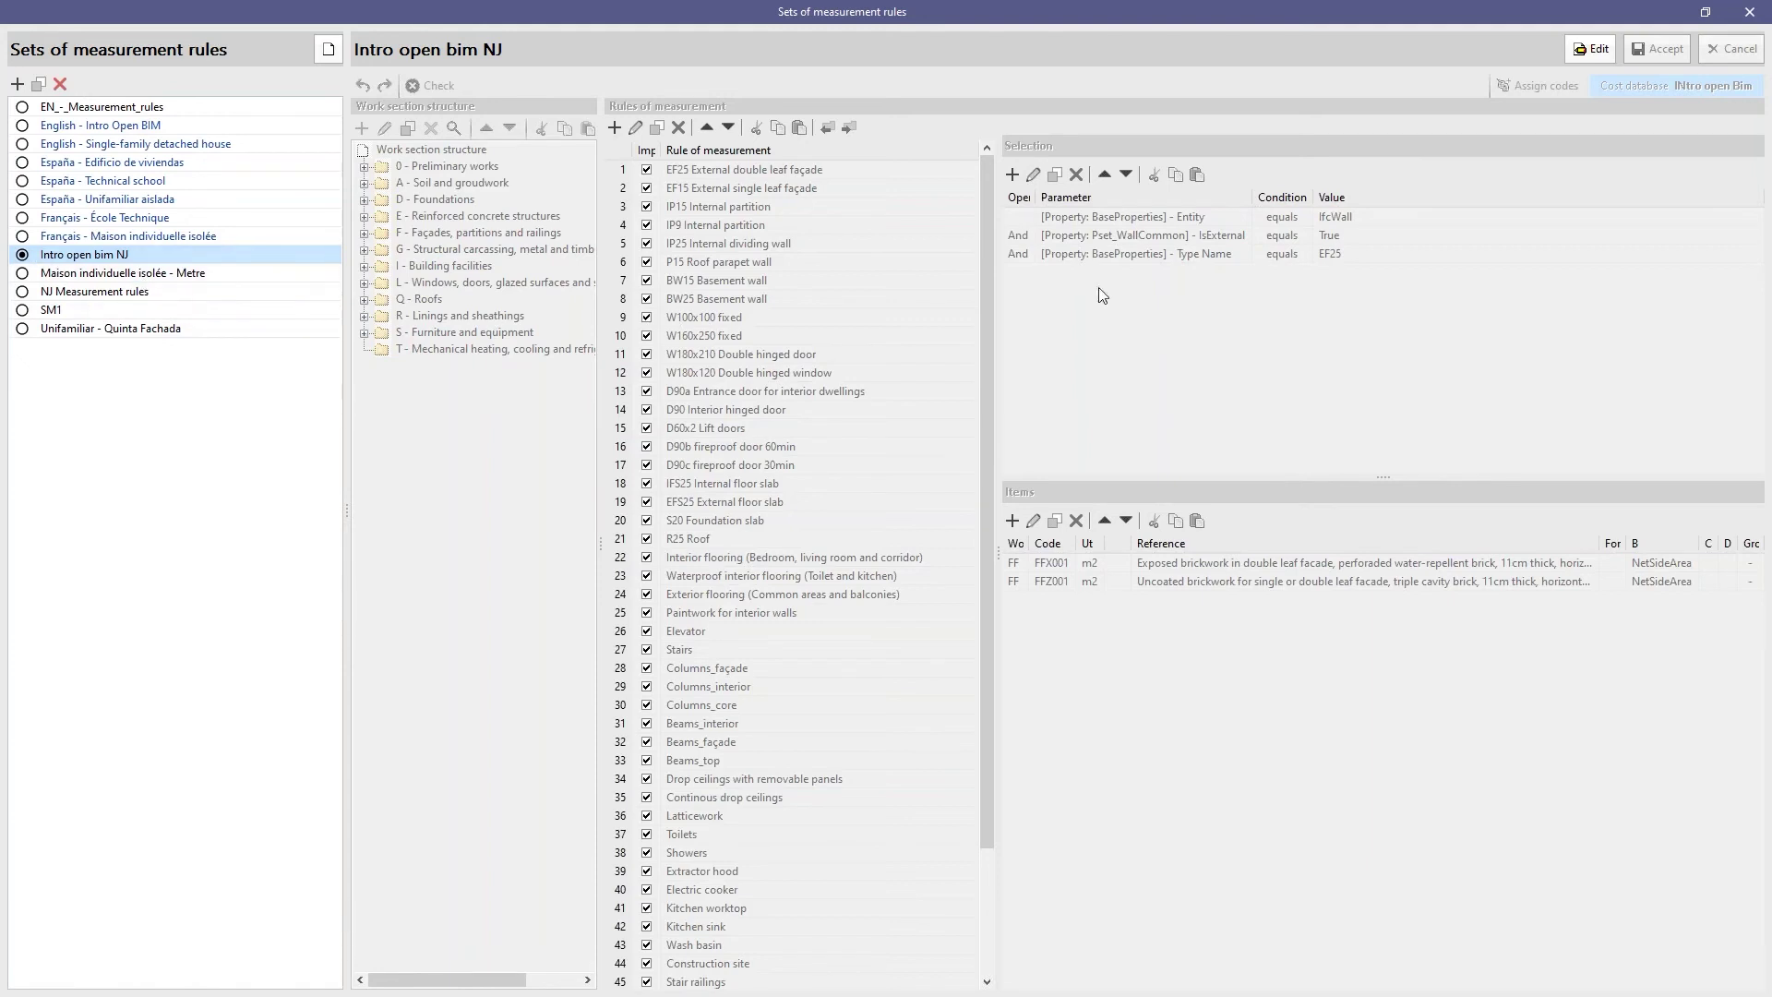
click(1747, 13)
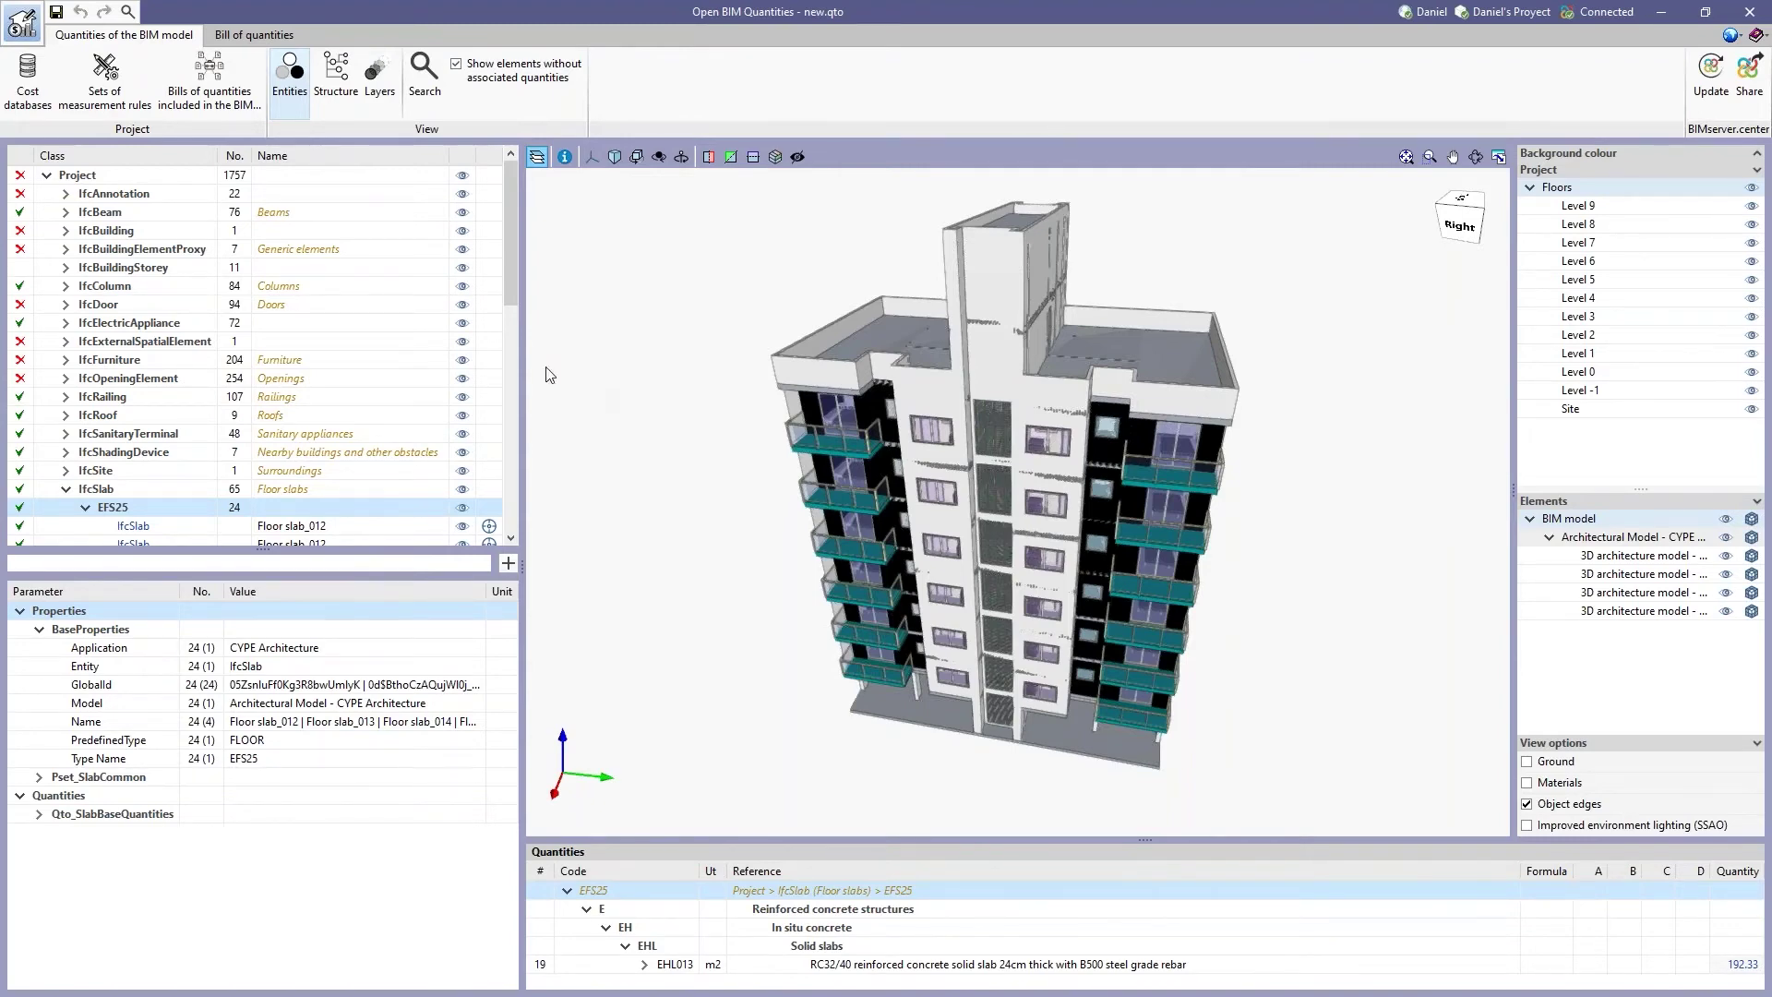
Return to the bill of quantities, view the building from other angles and look over the available BoQ reports without generating one.
click(268, 40)
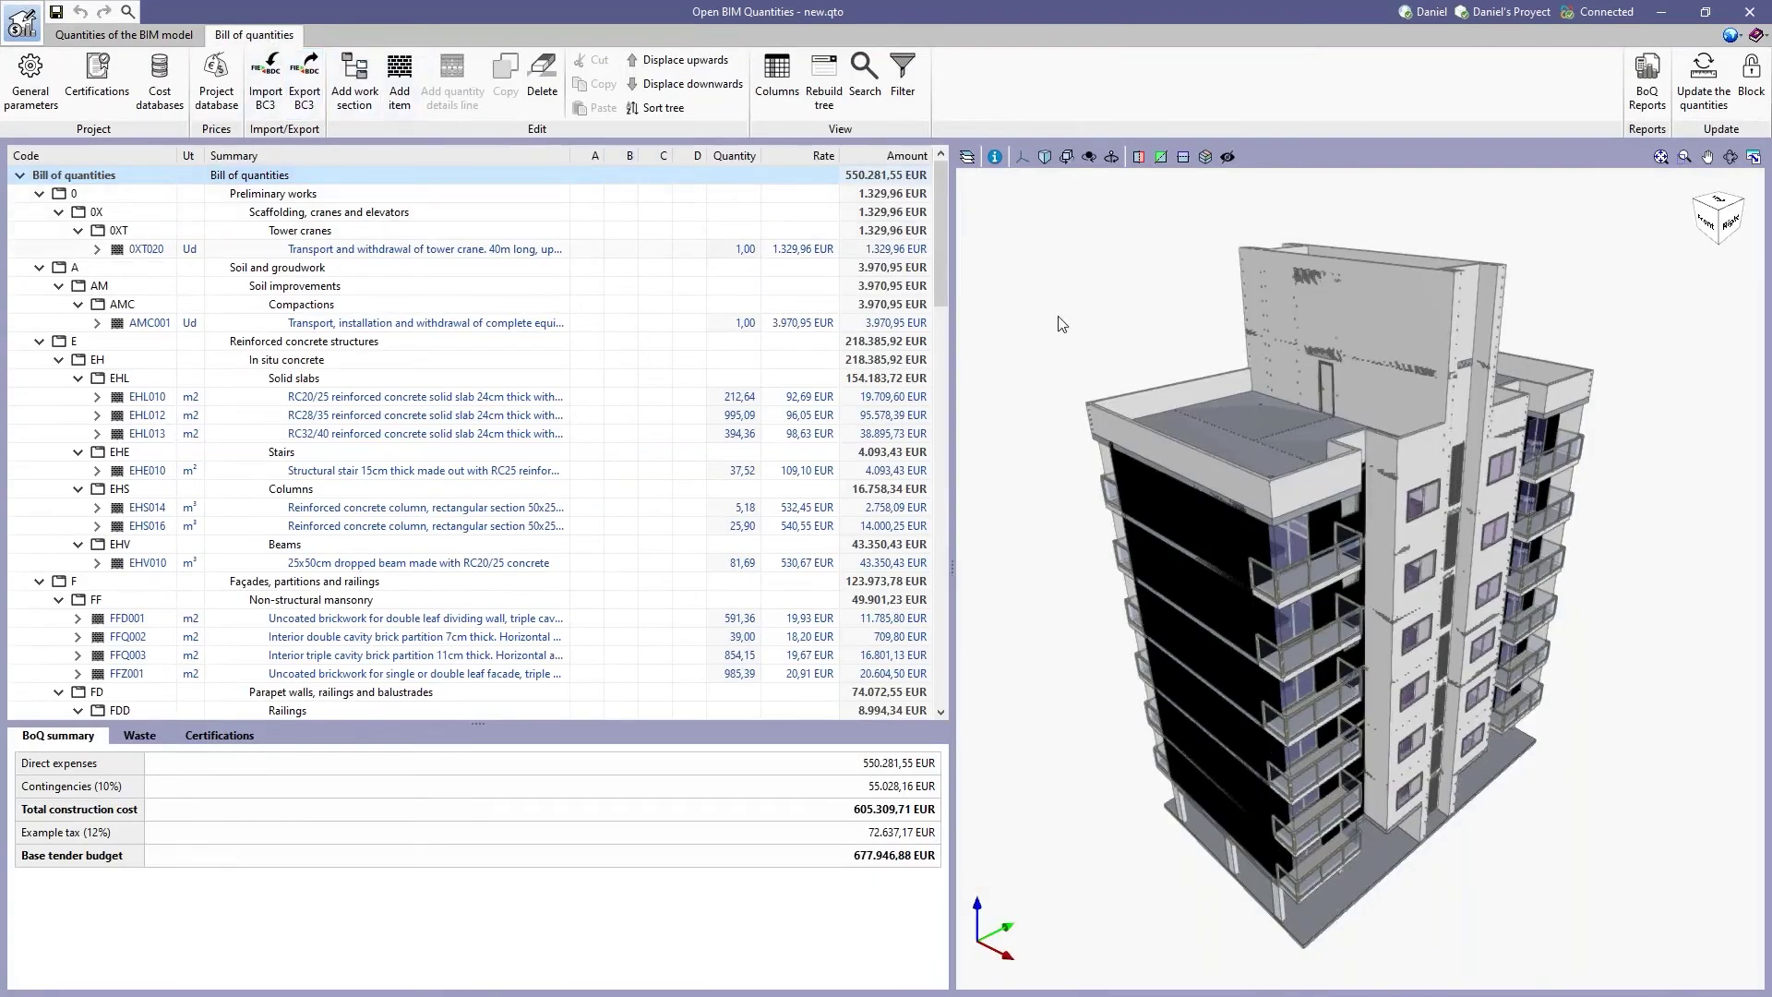
drag(1062, 324, 1027, 319)
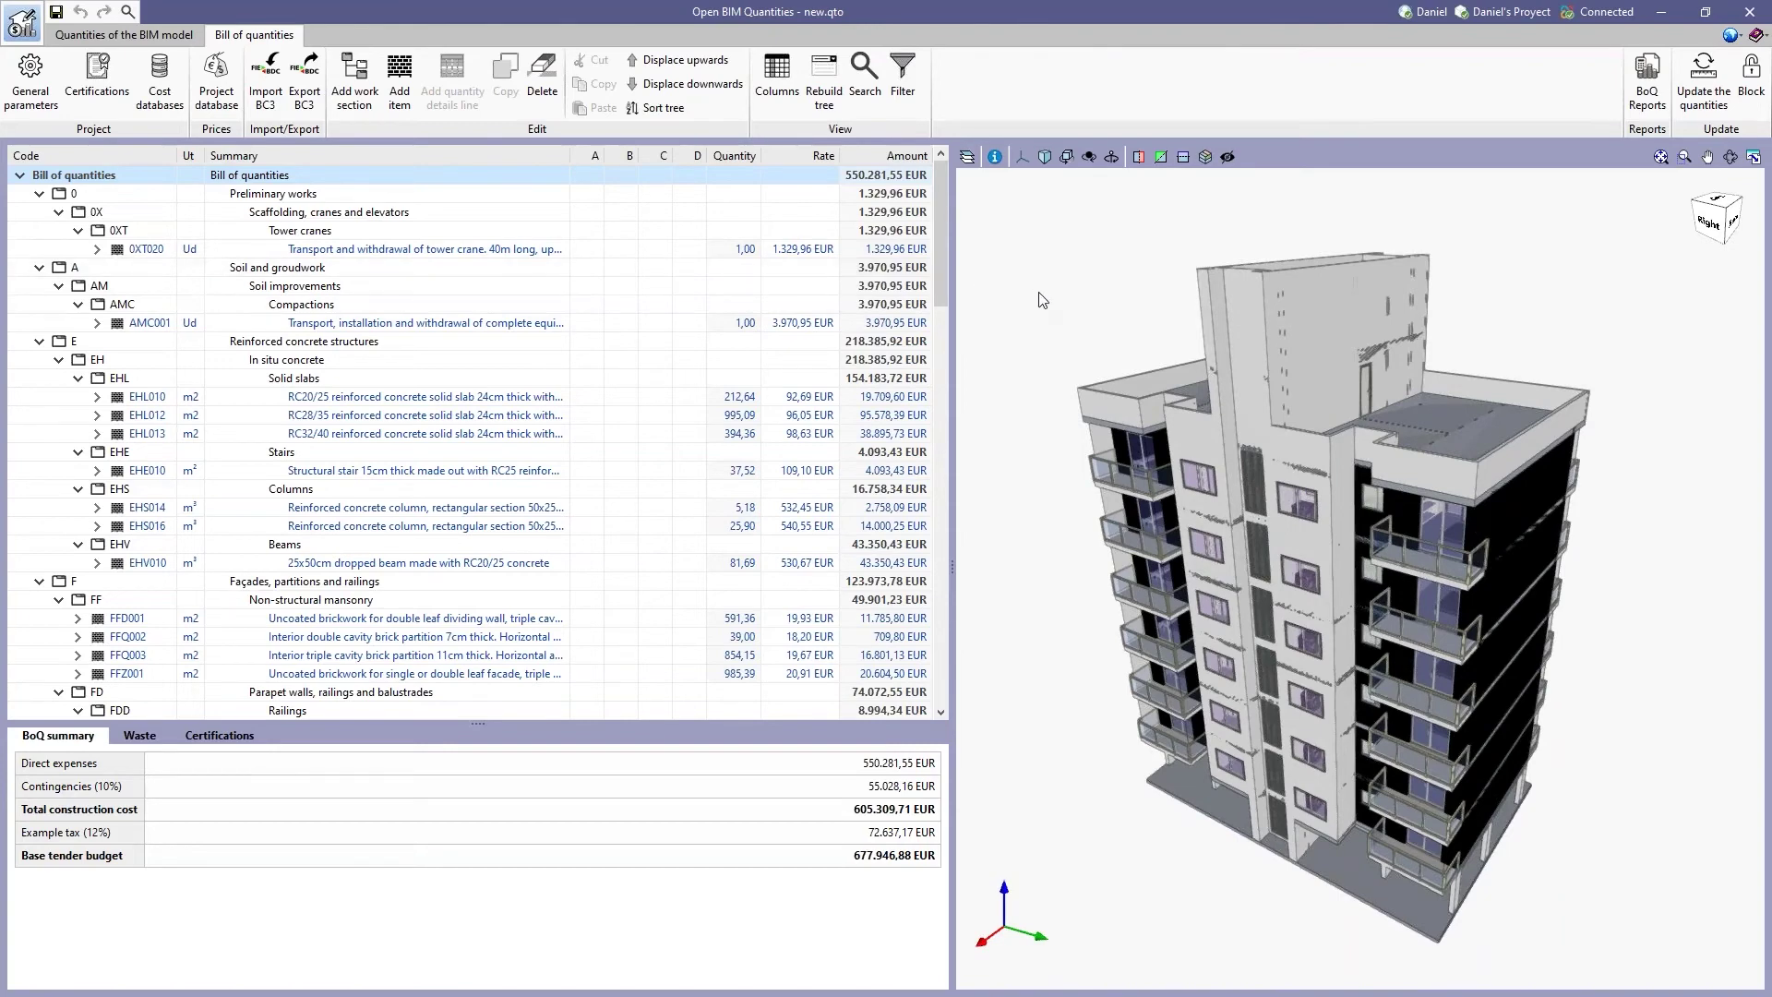
click(1648, 83)
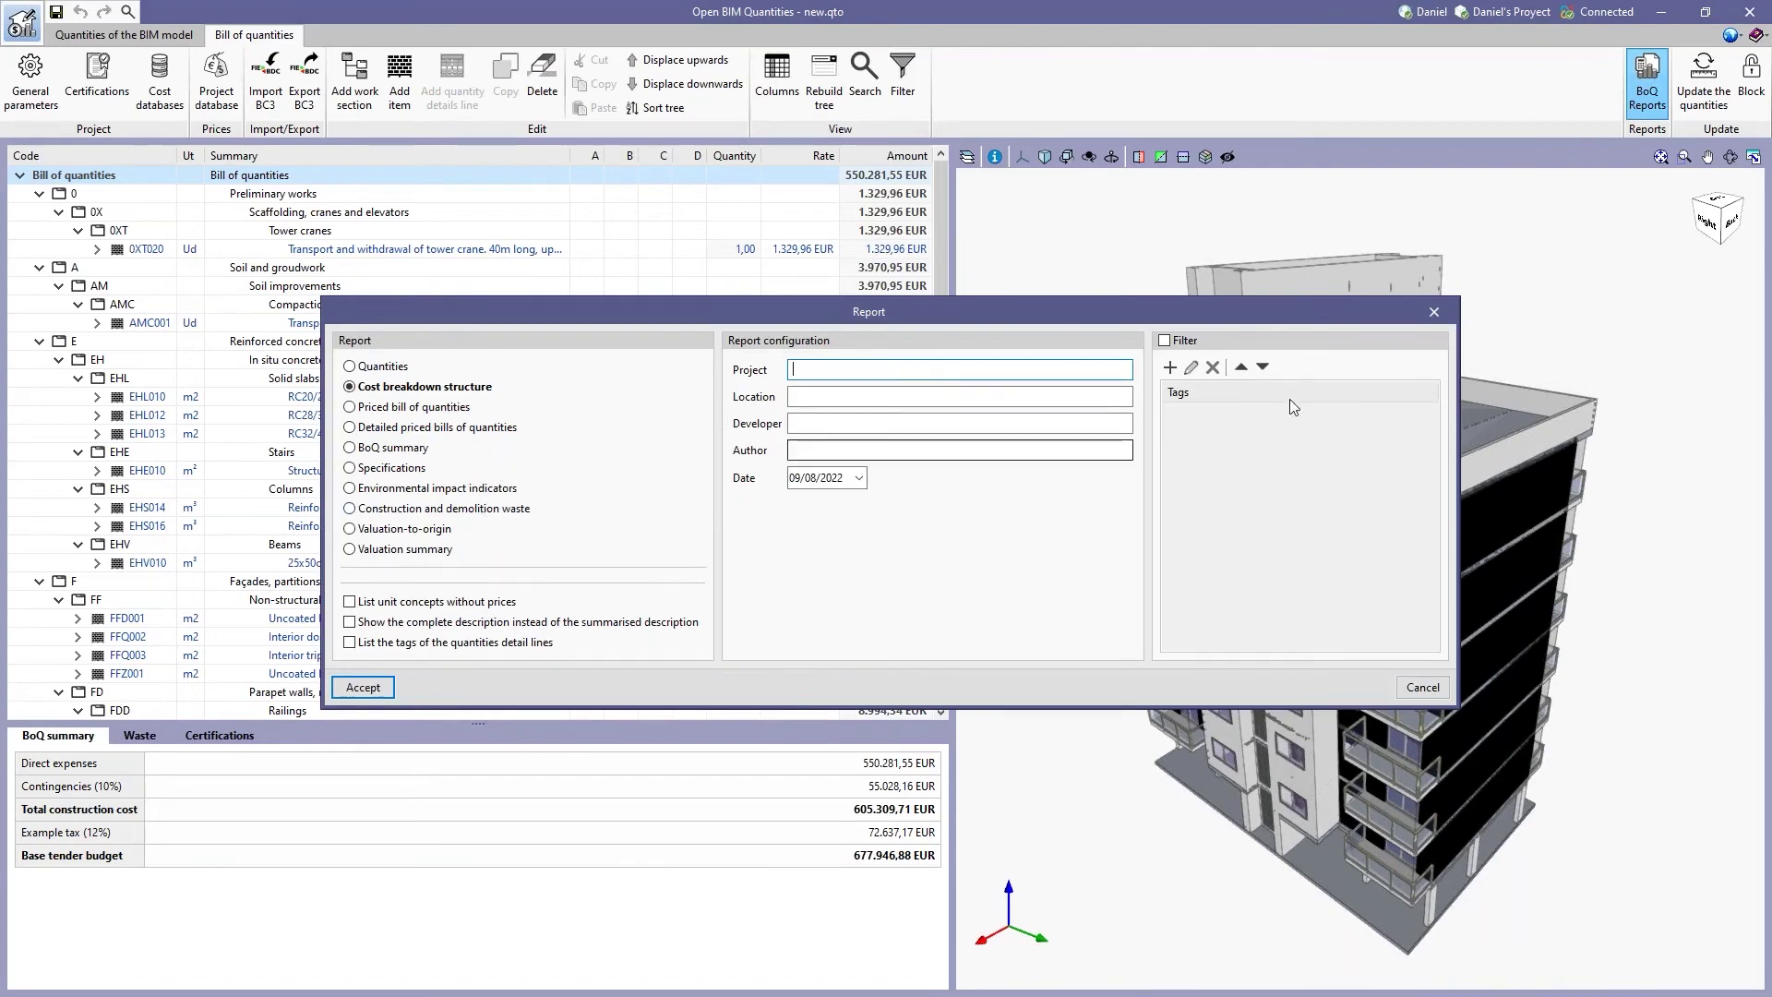
click(1434, 313)
drag(1087, 580, 1218, 660)
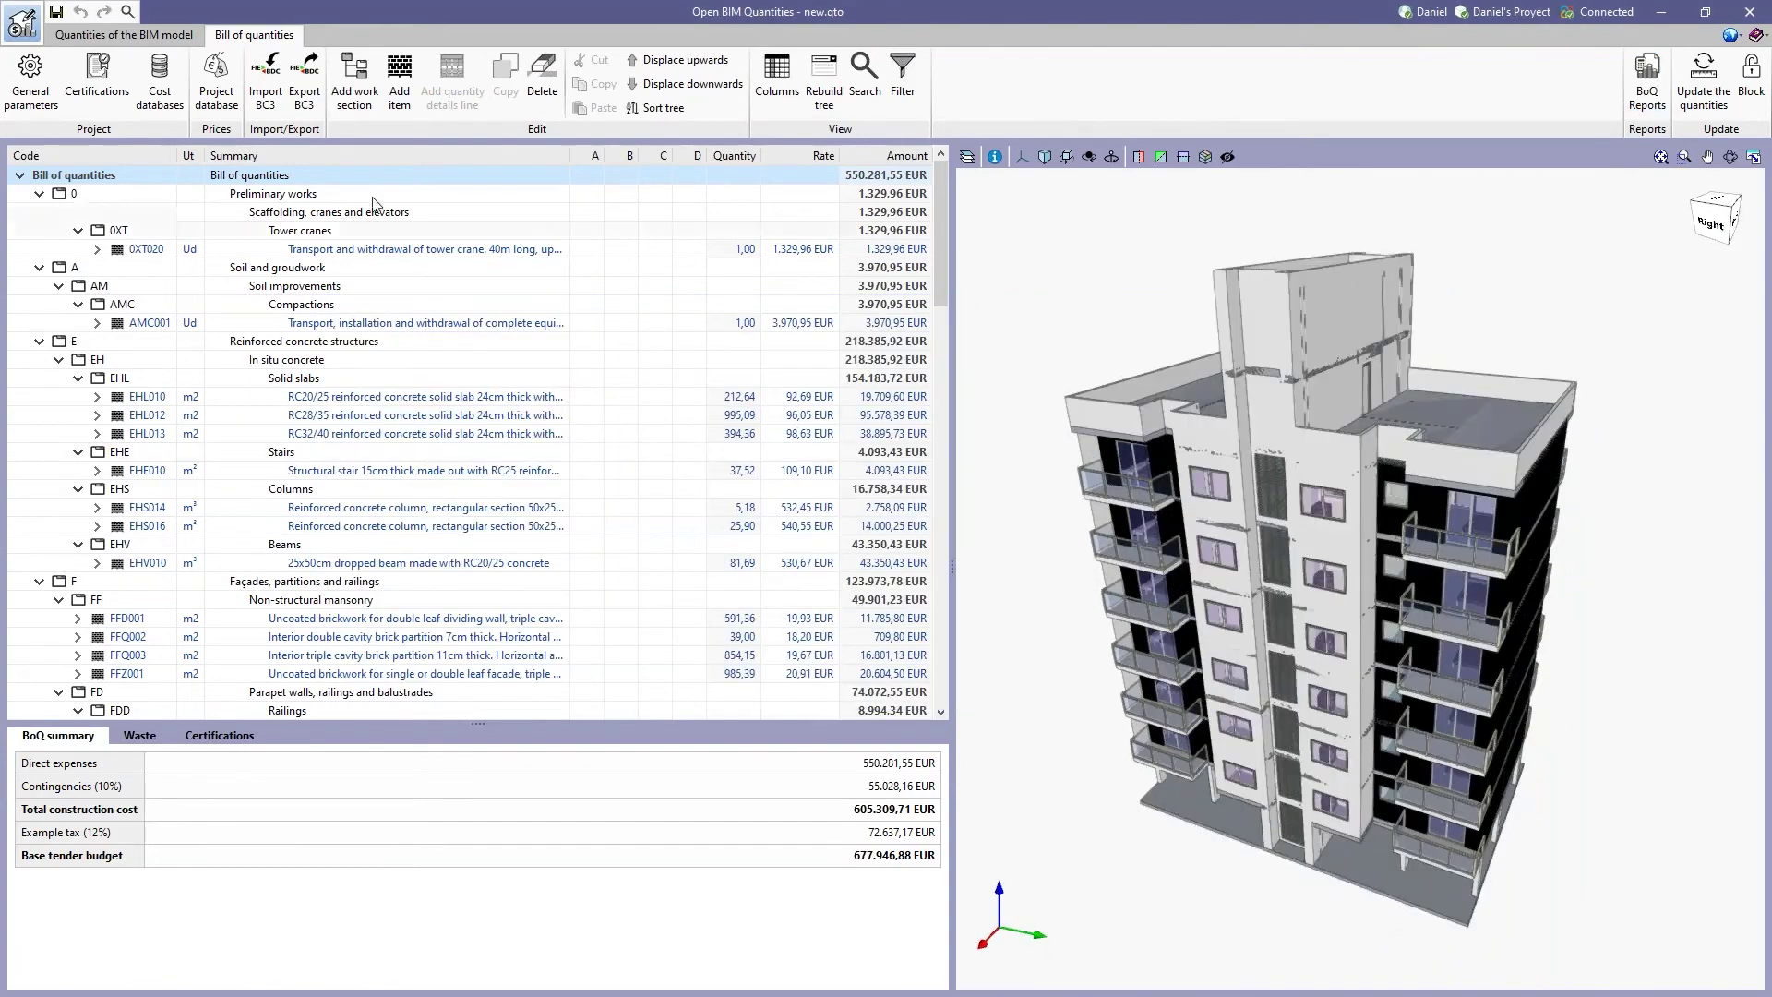
Open the cost databases from the BIM model quantities and view the new-database options for importing a BC3 file, without creating one.
click(121, 37)
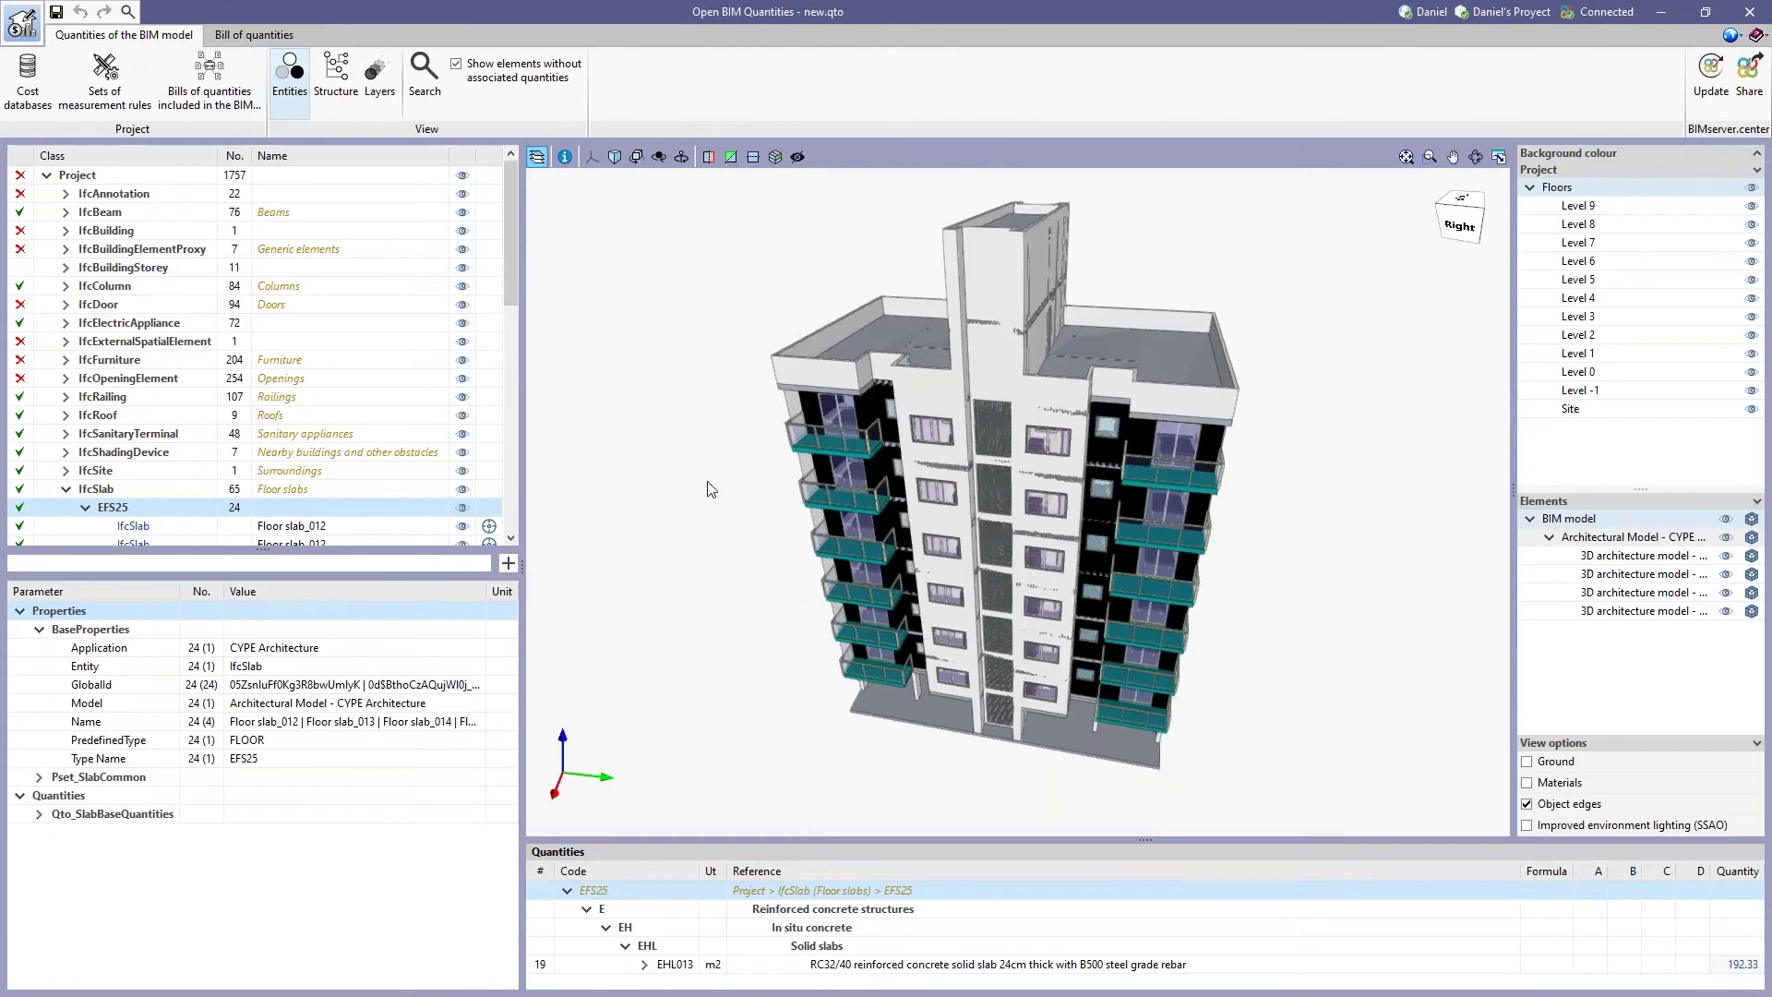
middle_drag(711, 490, 682, 489)
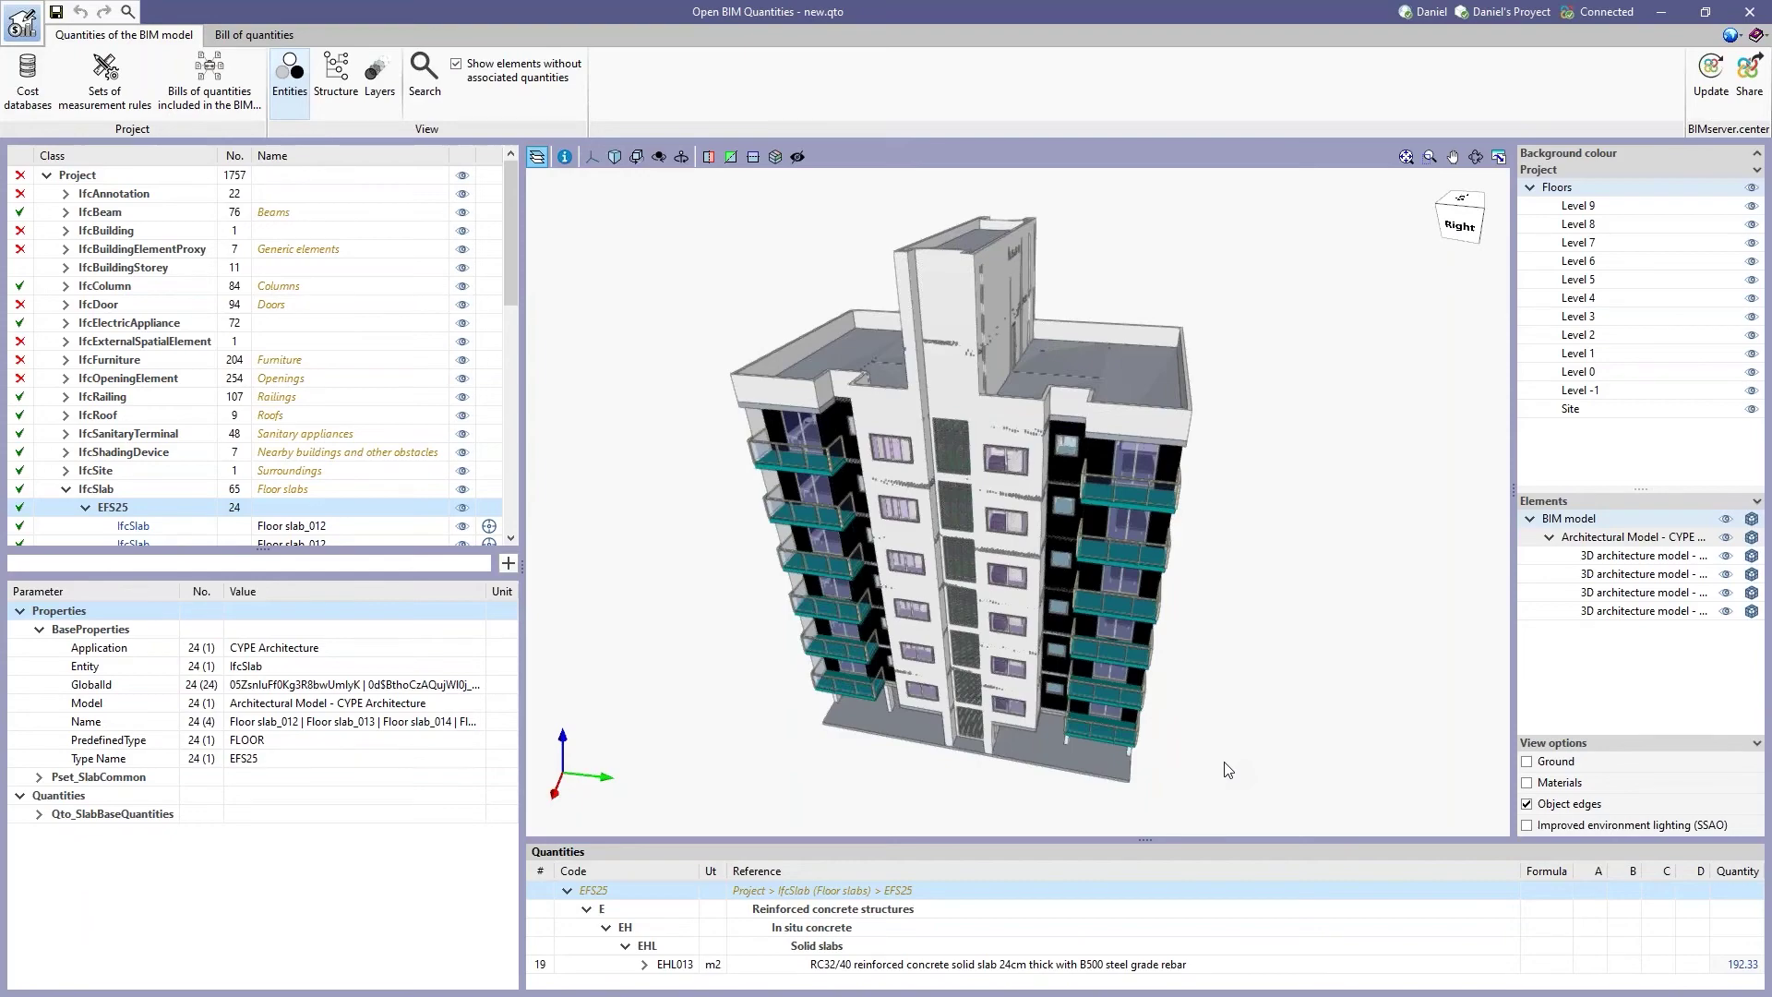
click(41, 115)
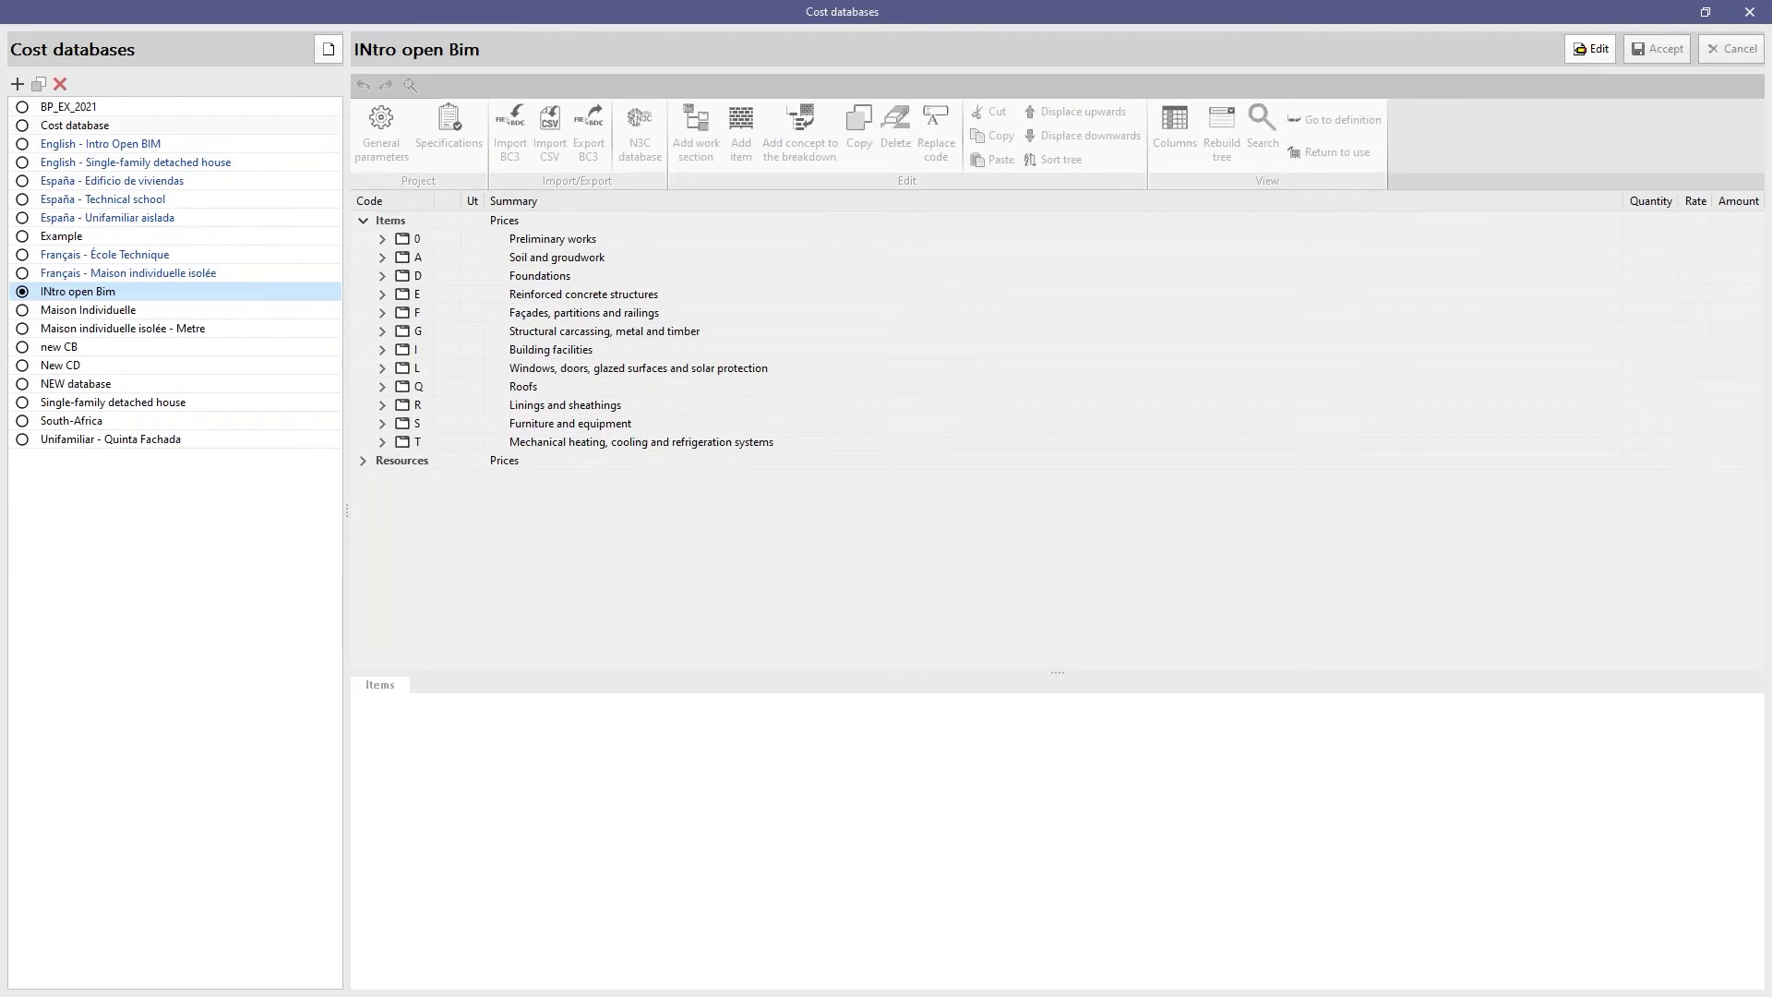
click(17, 84)
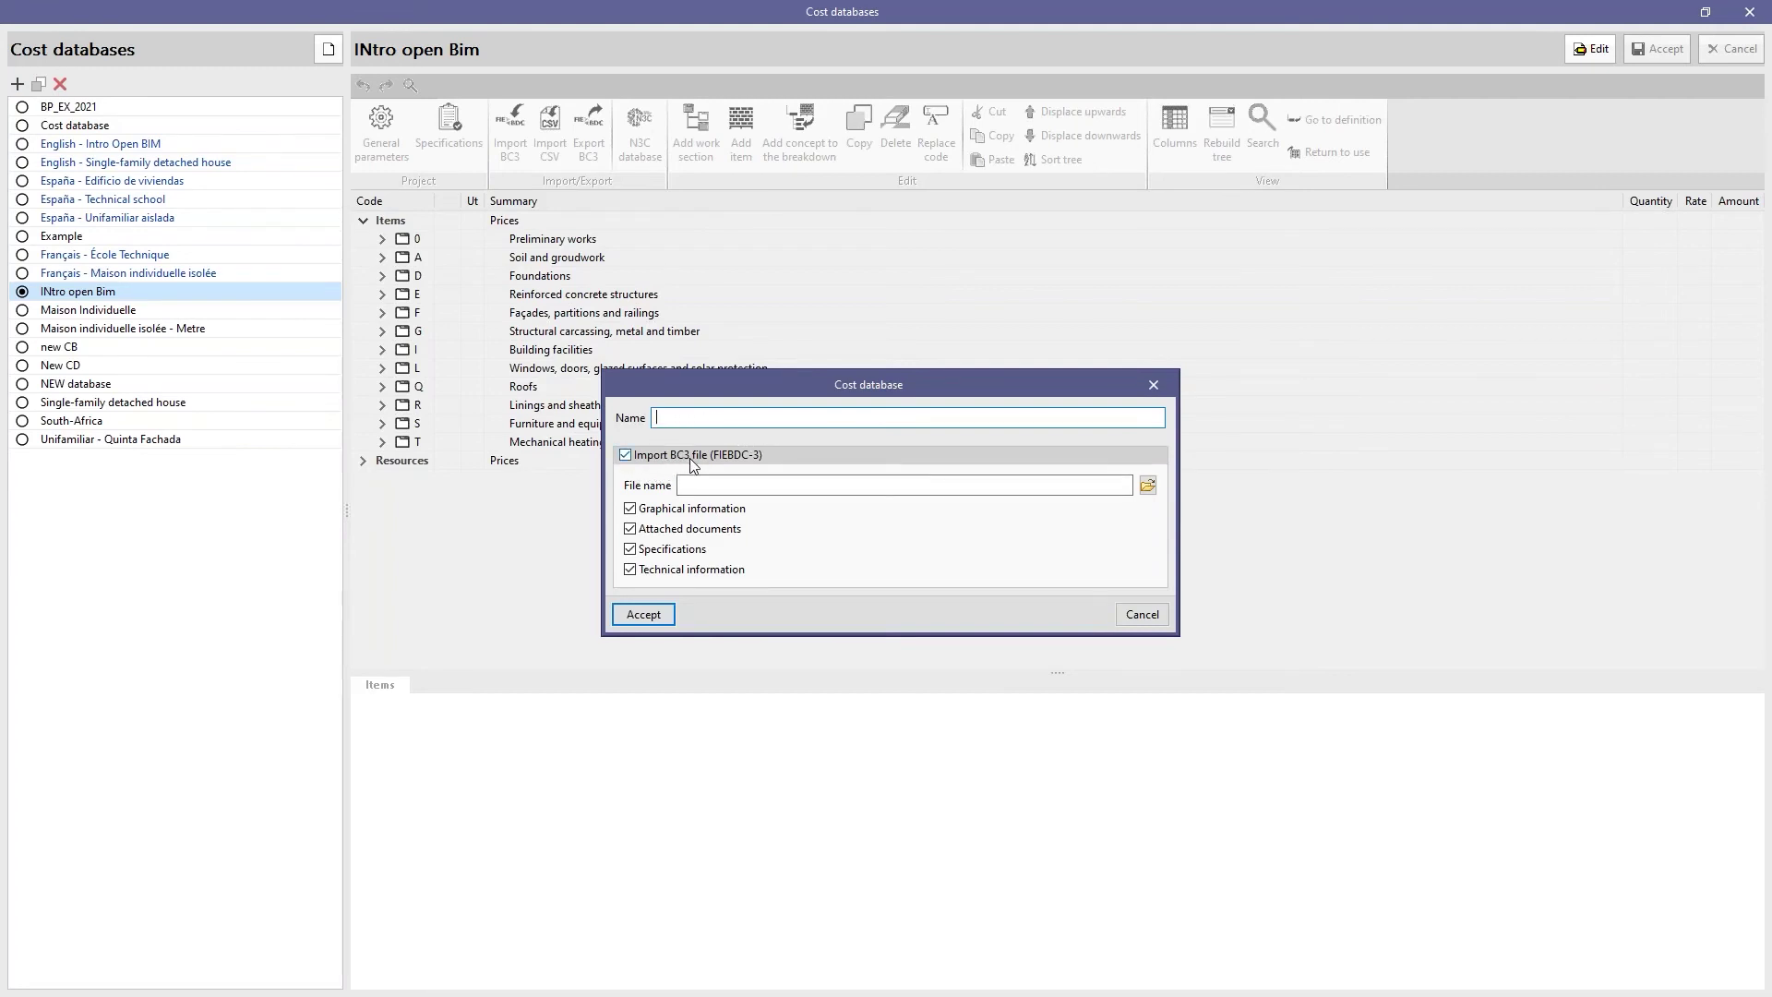
click(1153, 386)
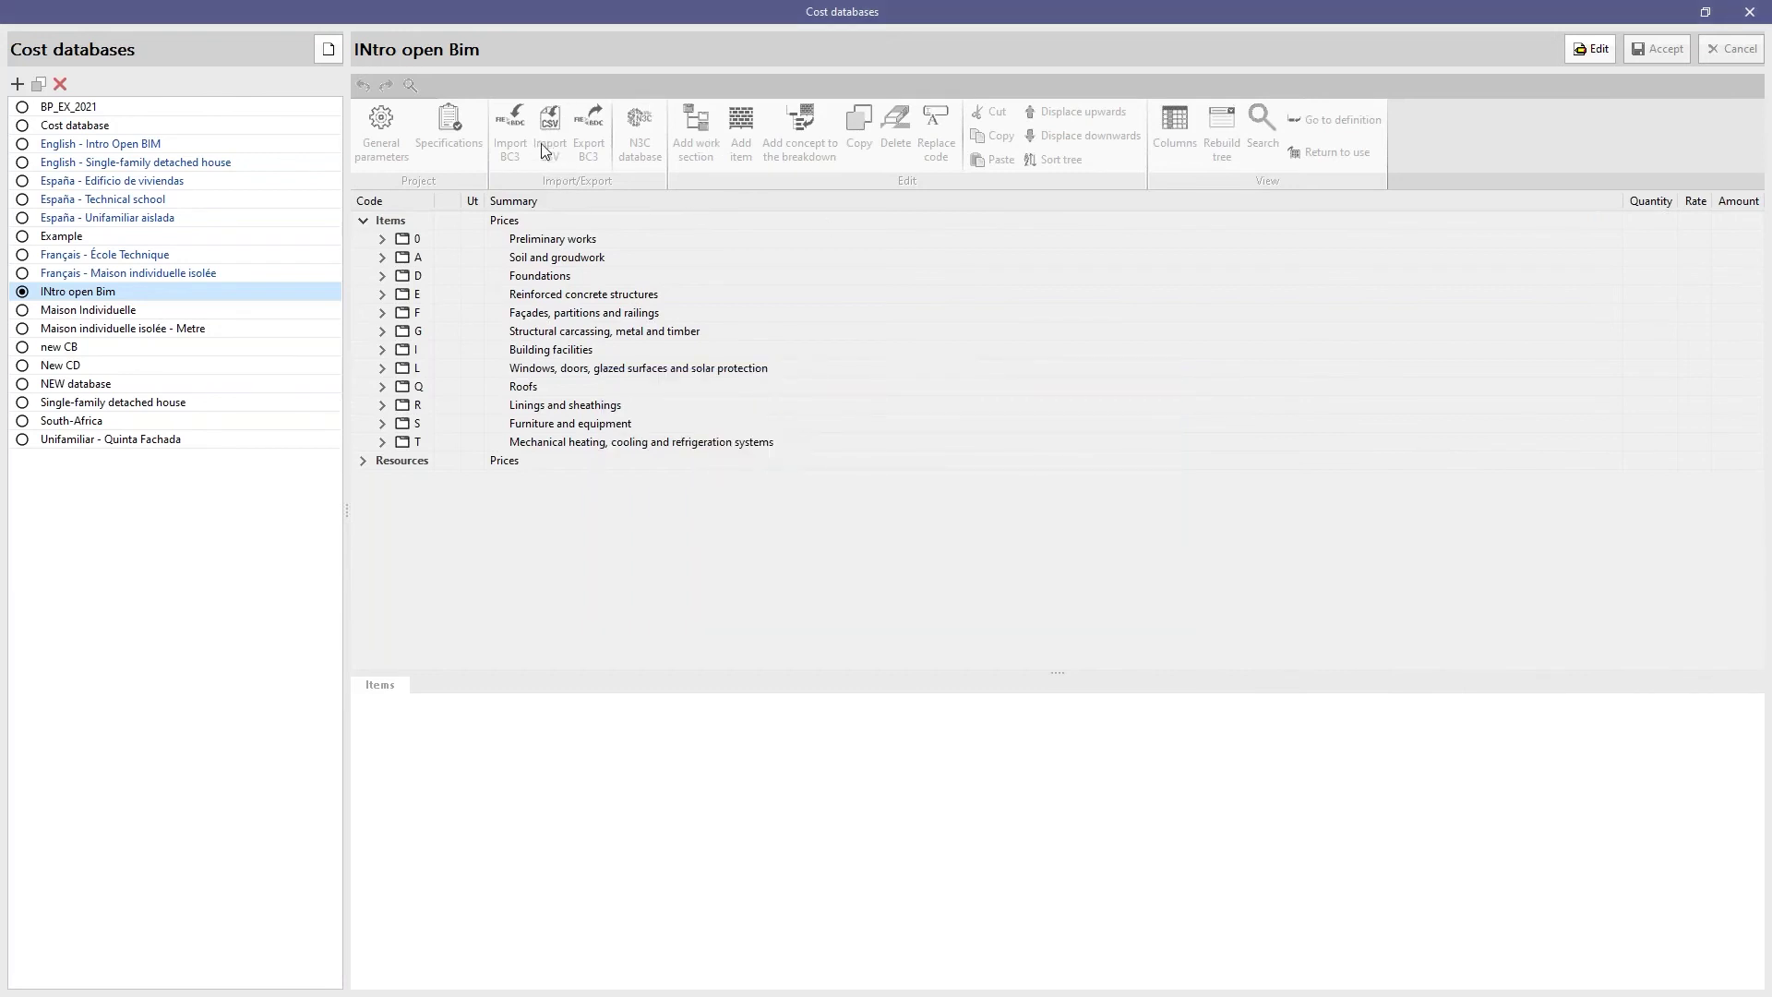
Open the INtro open Bim cost database for editing, expand its Resources and Windows section, and view the new work section form without creating one.
click(1591, 49)
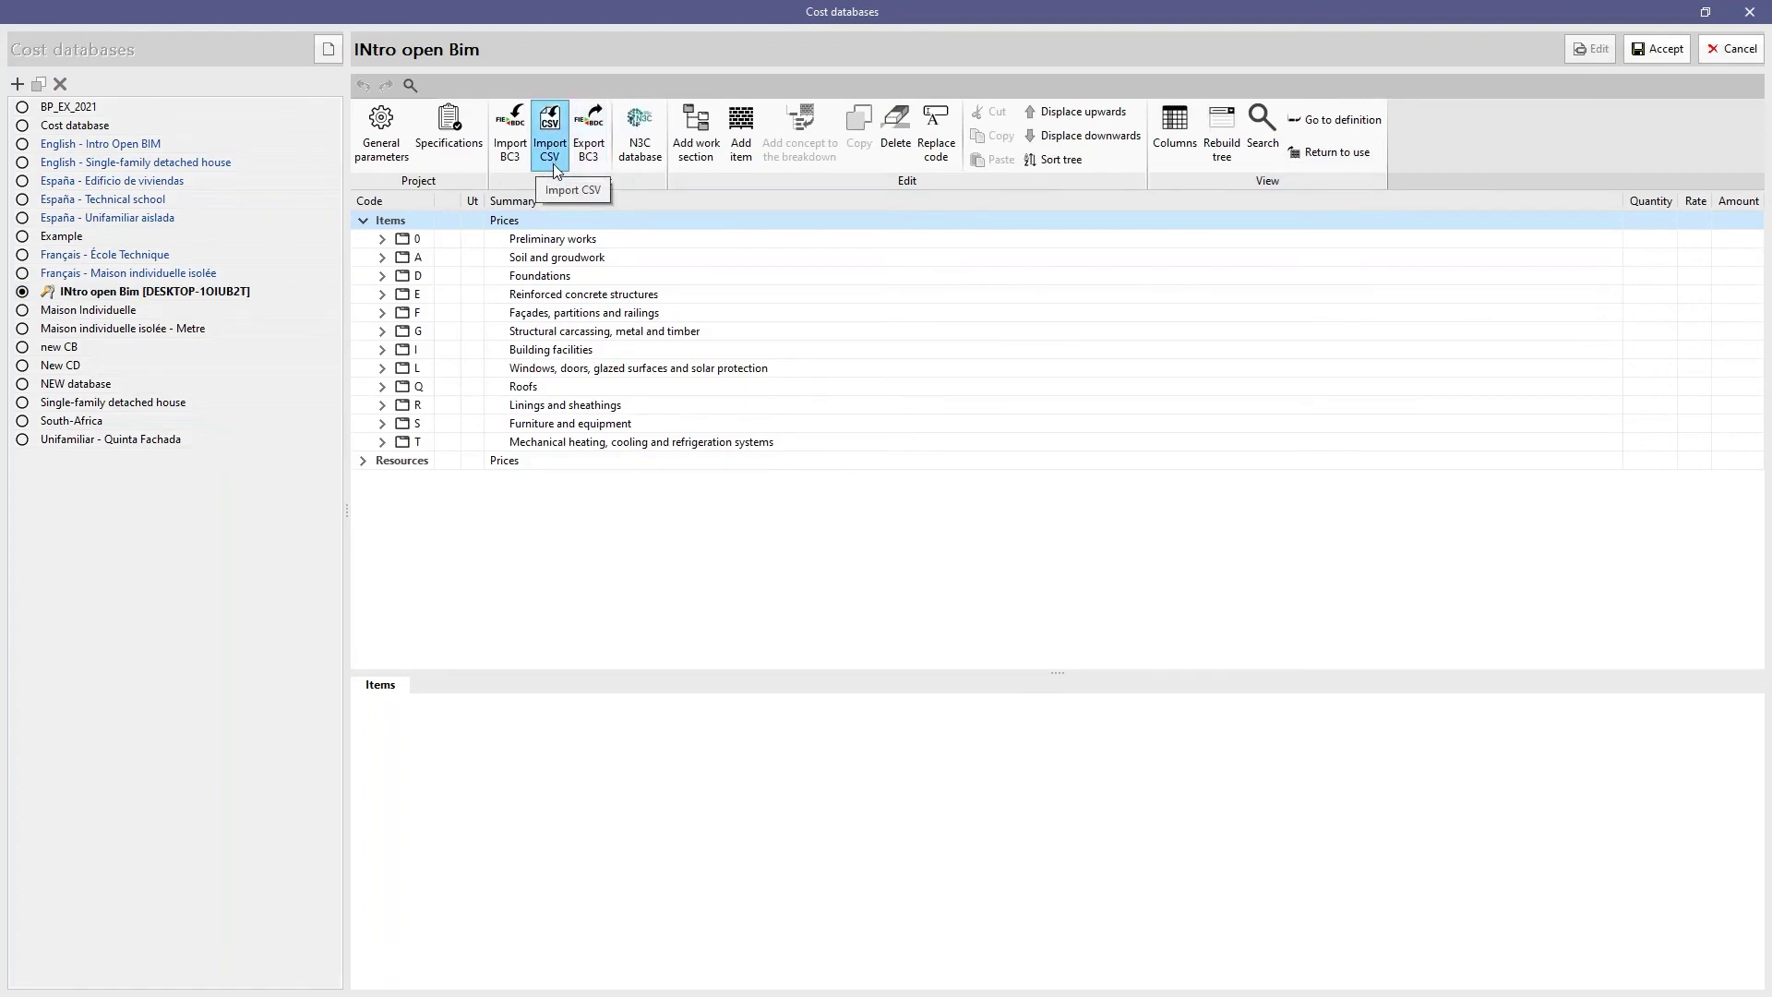
click(354, 465)
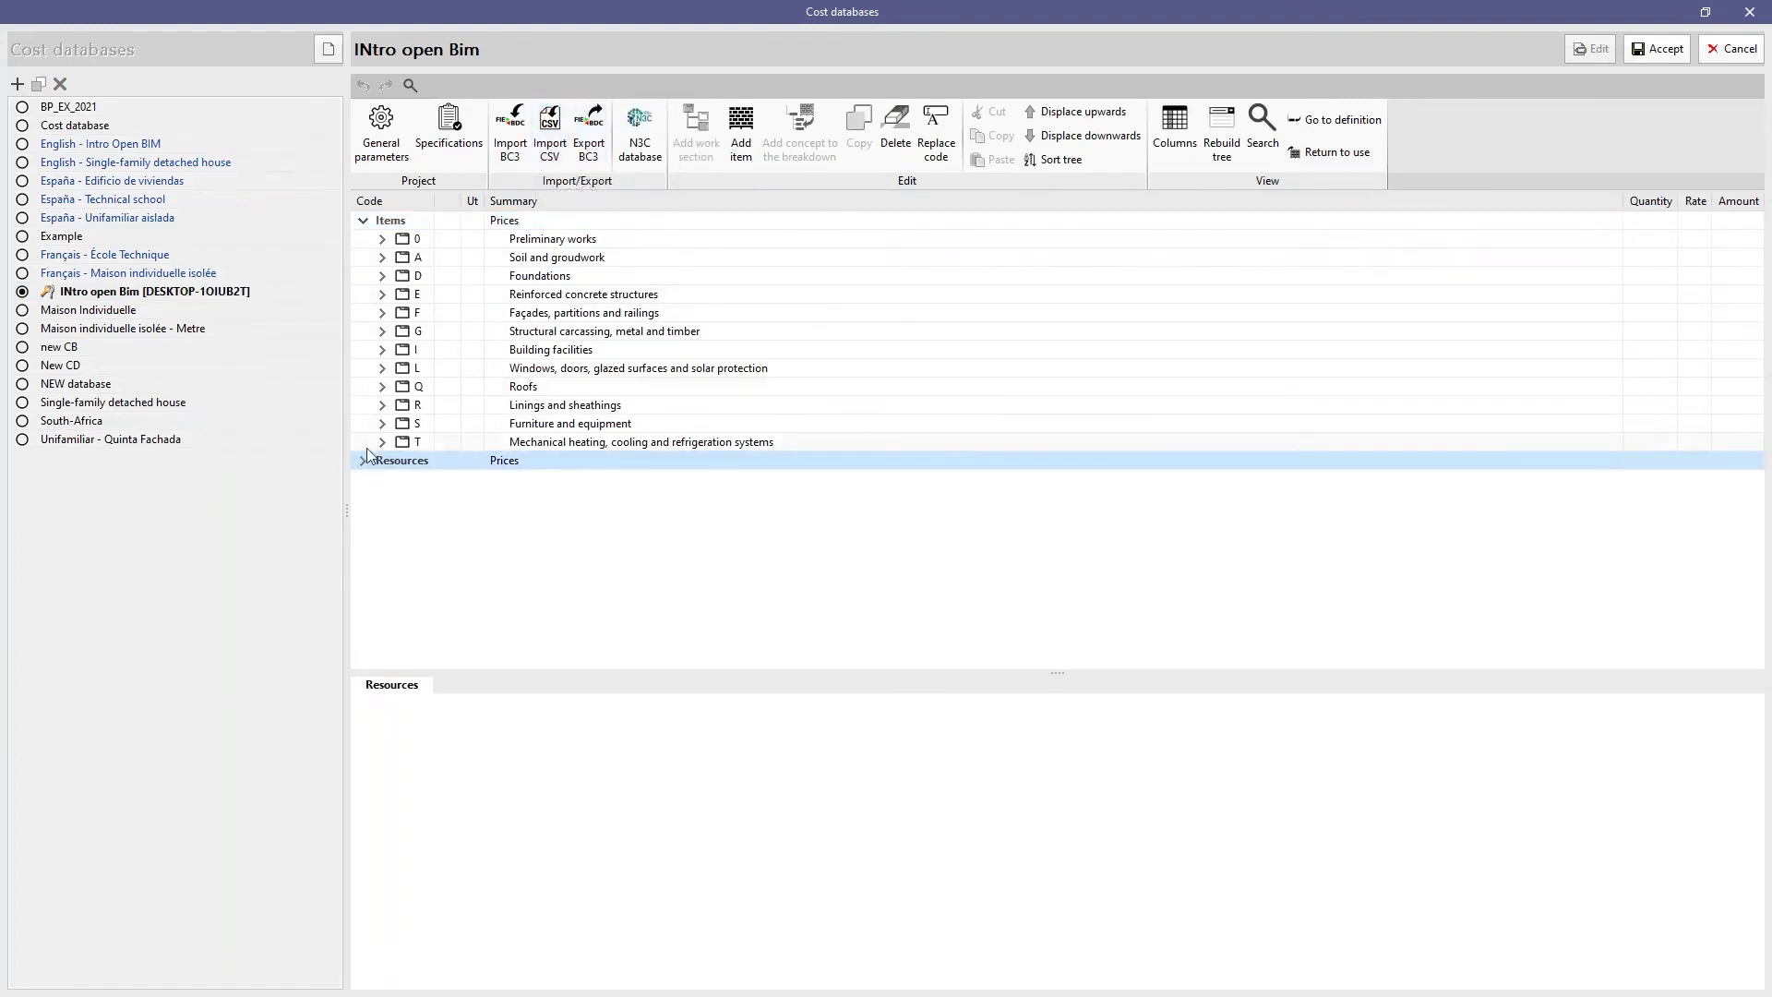
click(363, 462)
click(382, 368)
click(402, 387)
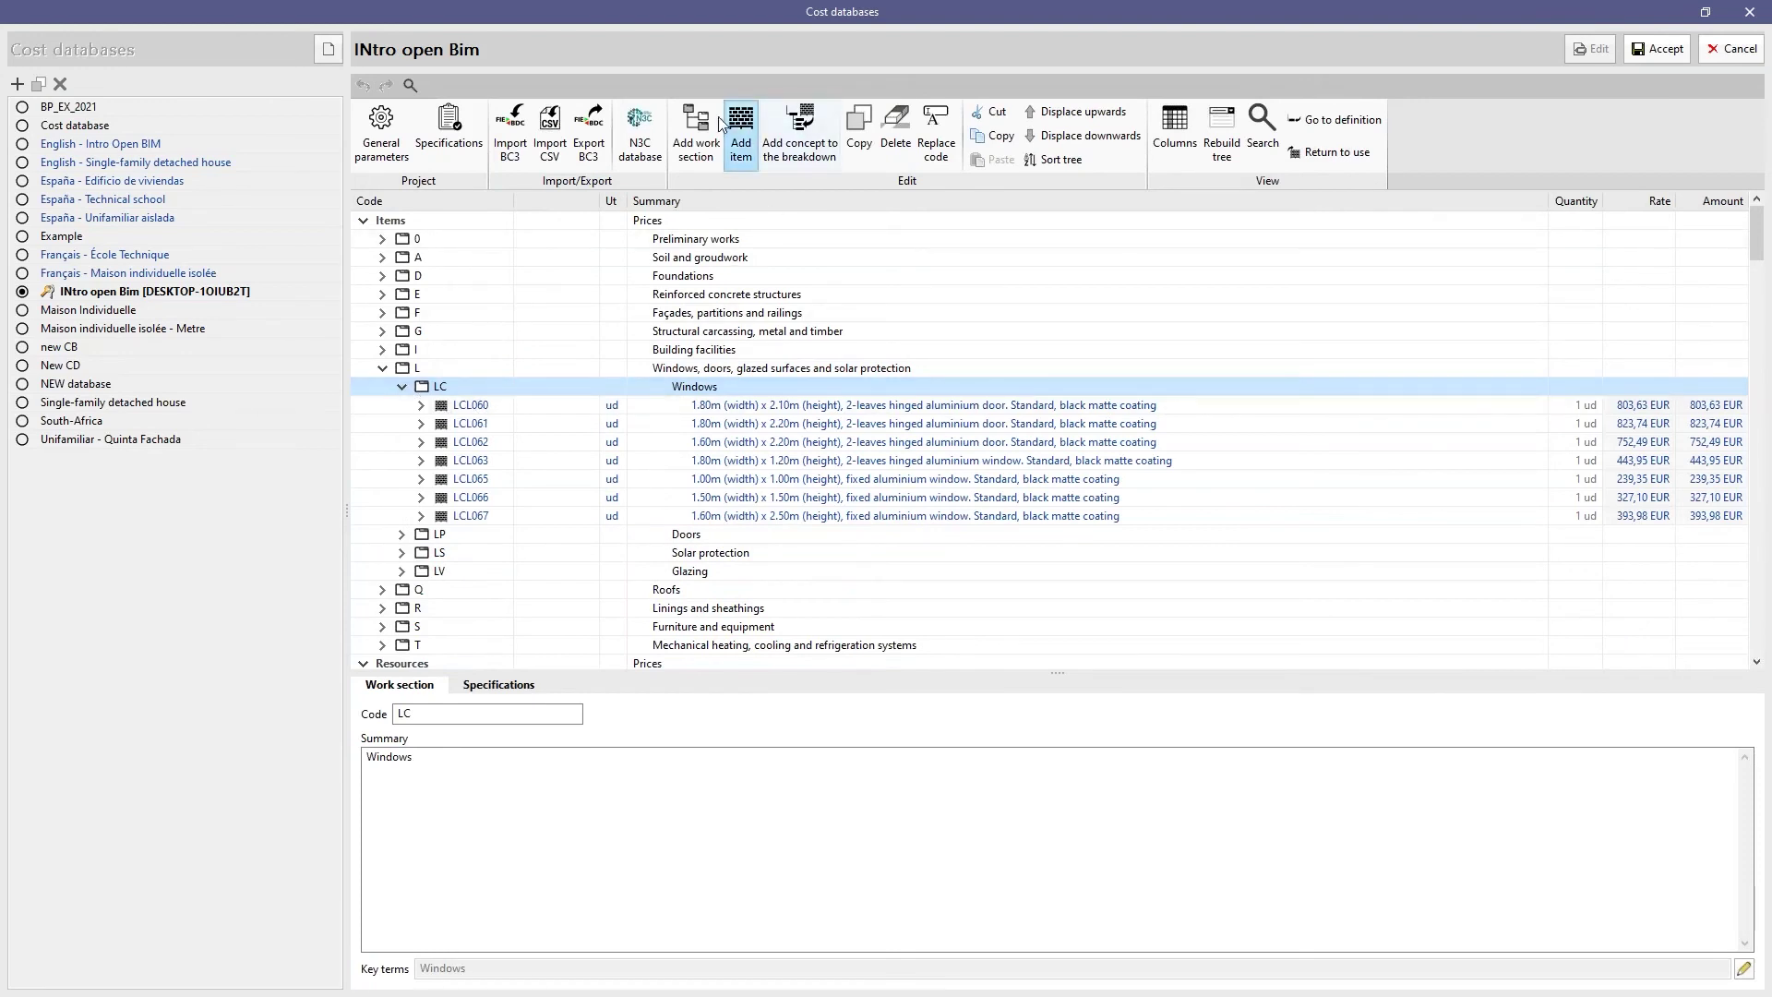
click(696, 134)
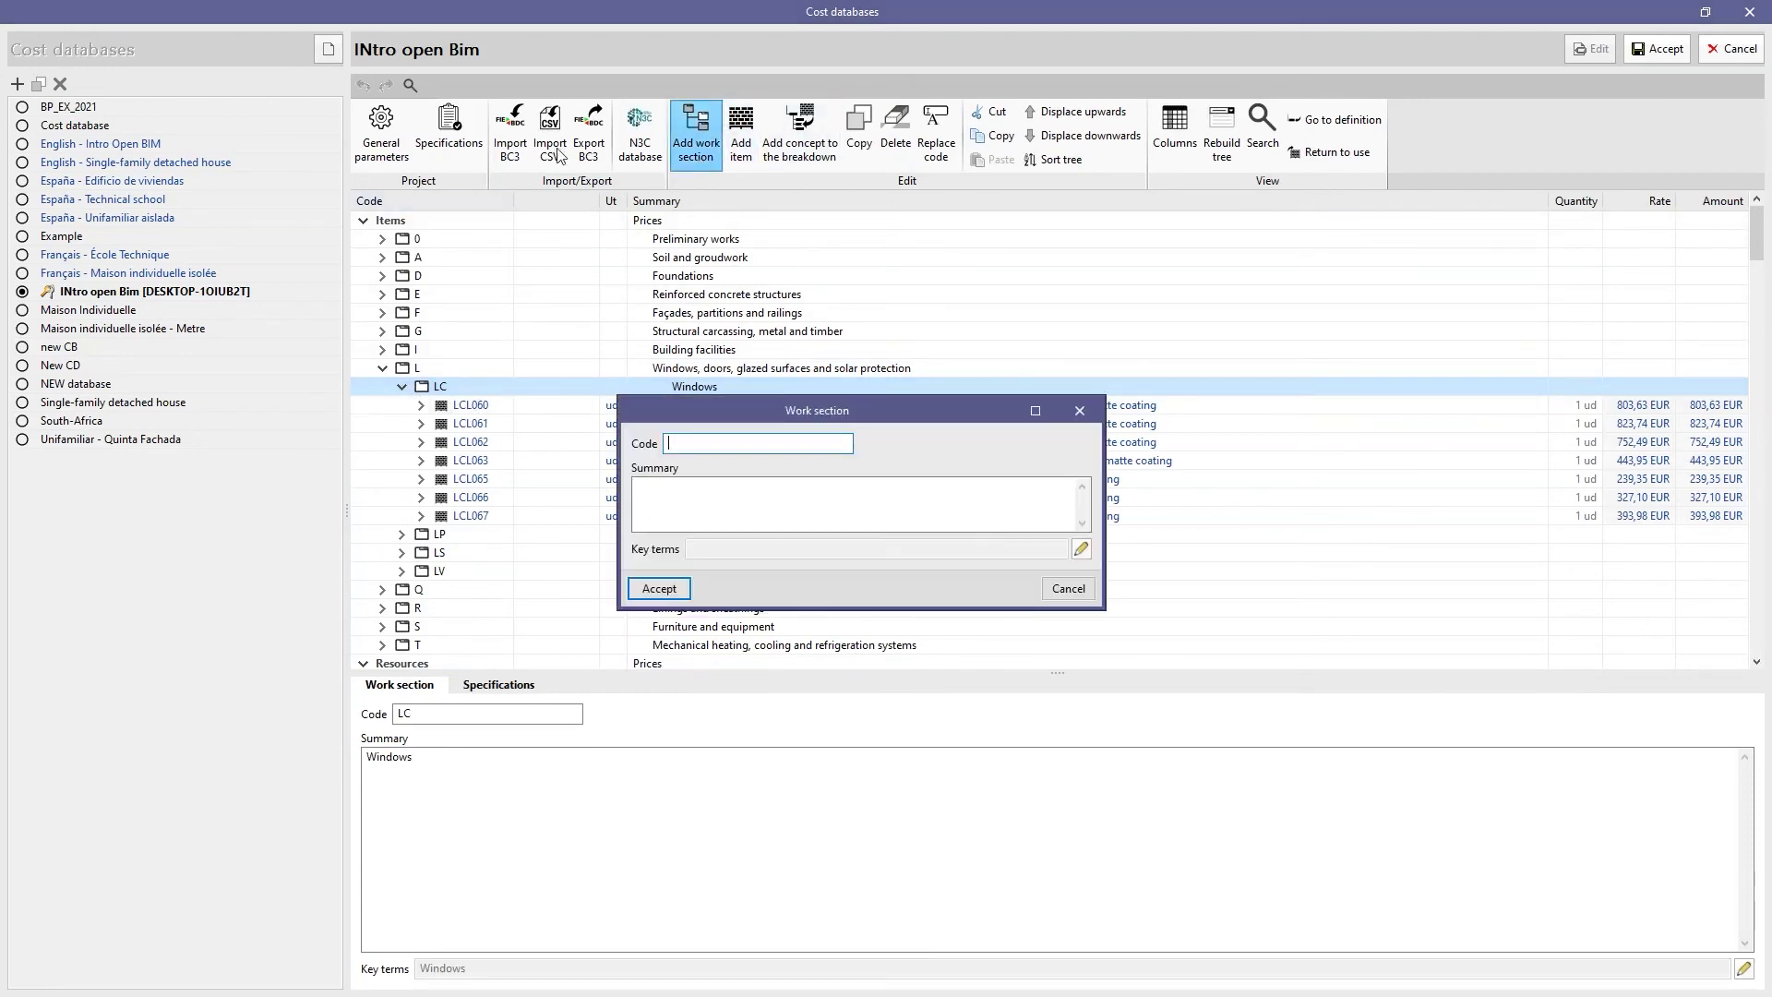
click(1080, 410)
Examine the exposed water-repellent brick resource's description, graphics, documents, specifications and technical information, and close the cost database discarding changes.
scroll(707, 412, down, 6)
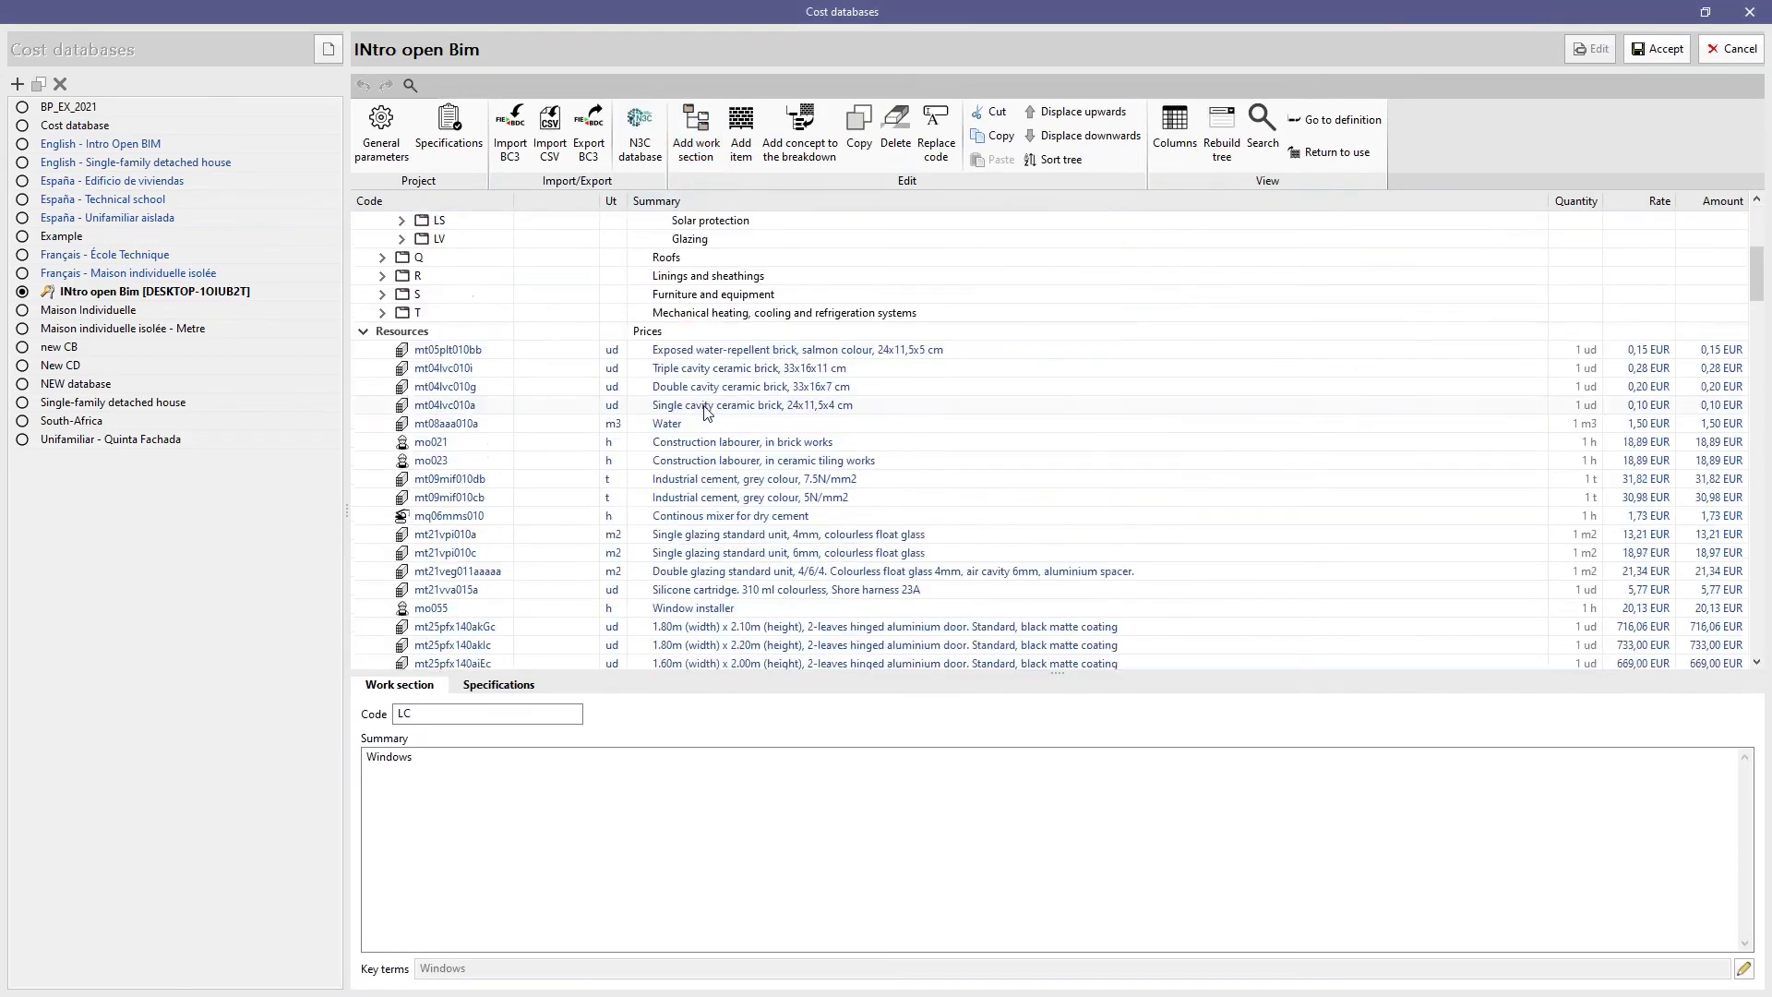
scroll(628, 402, up, 2)
click(481, 355)
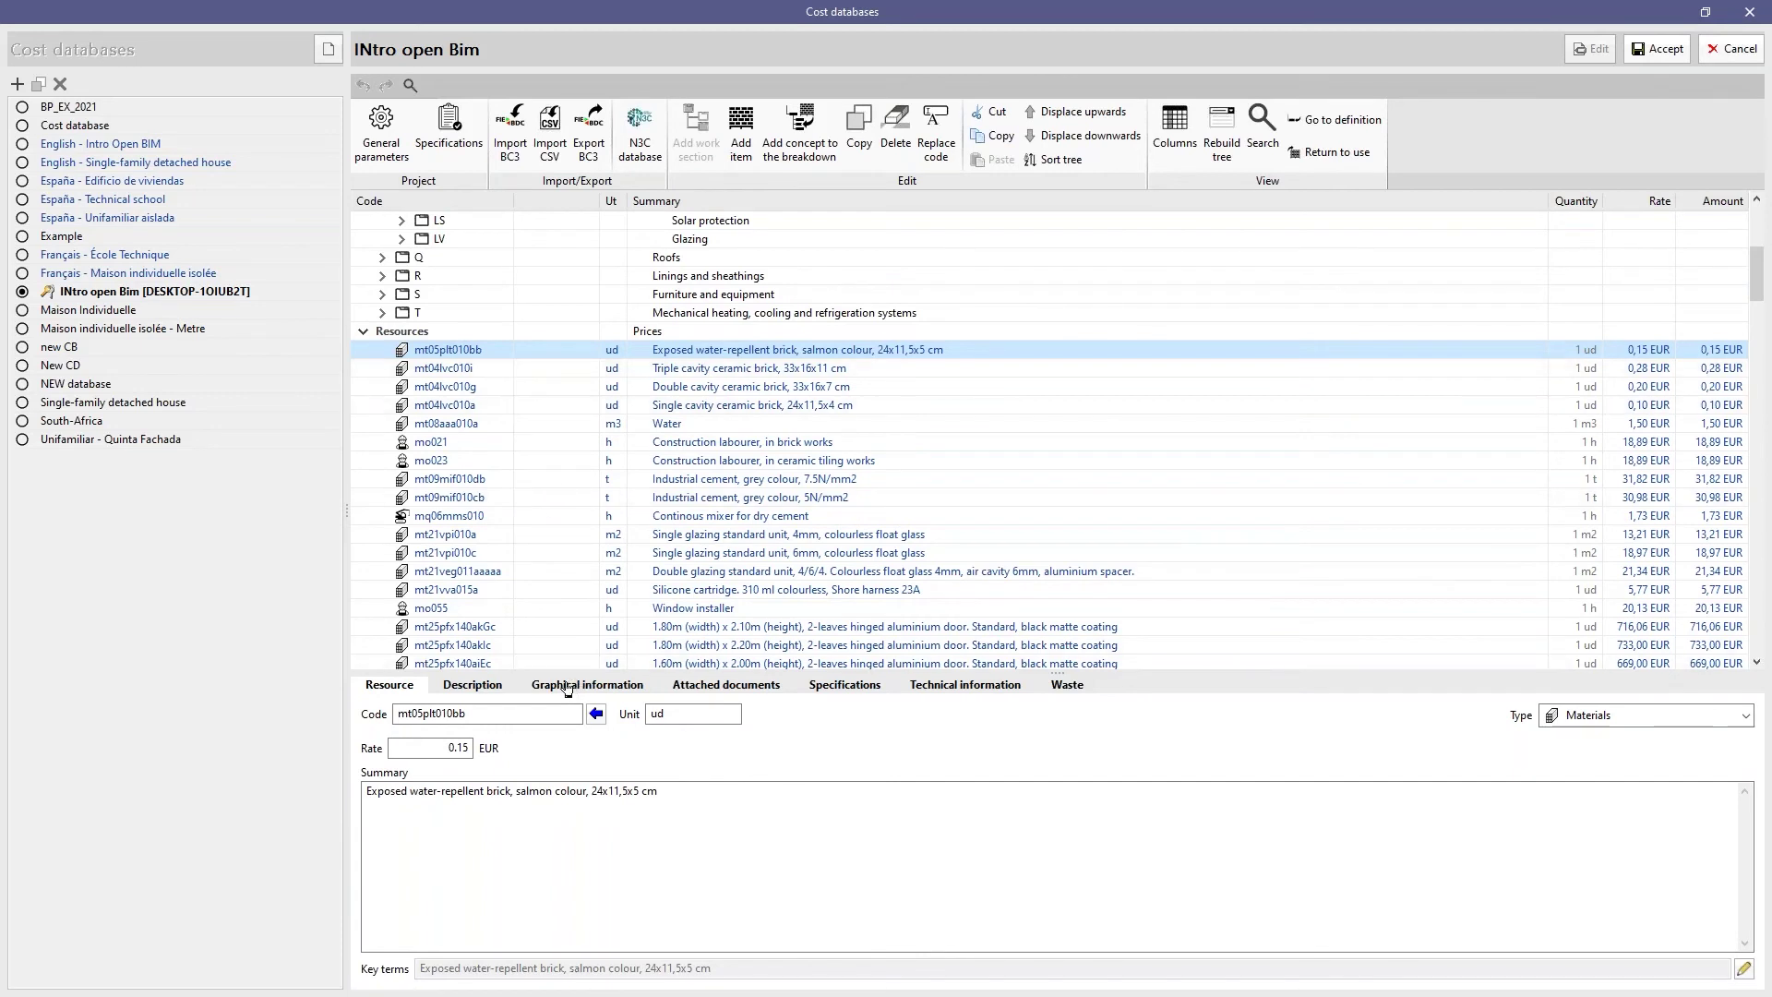
click(482, 687)
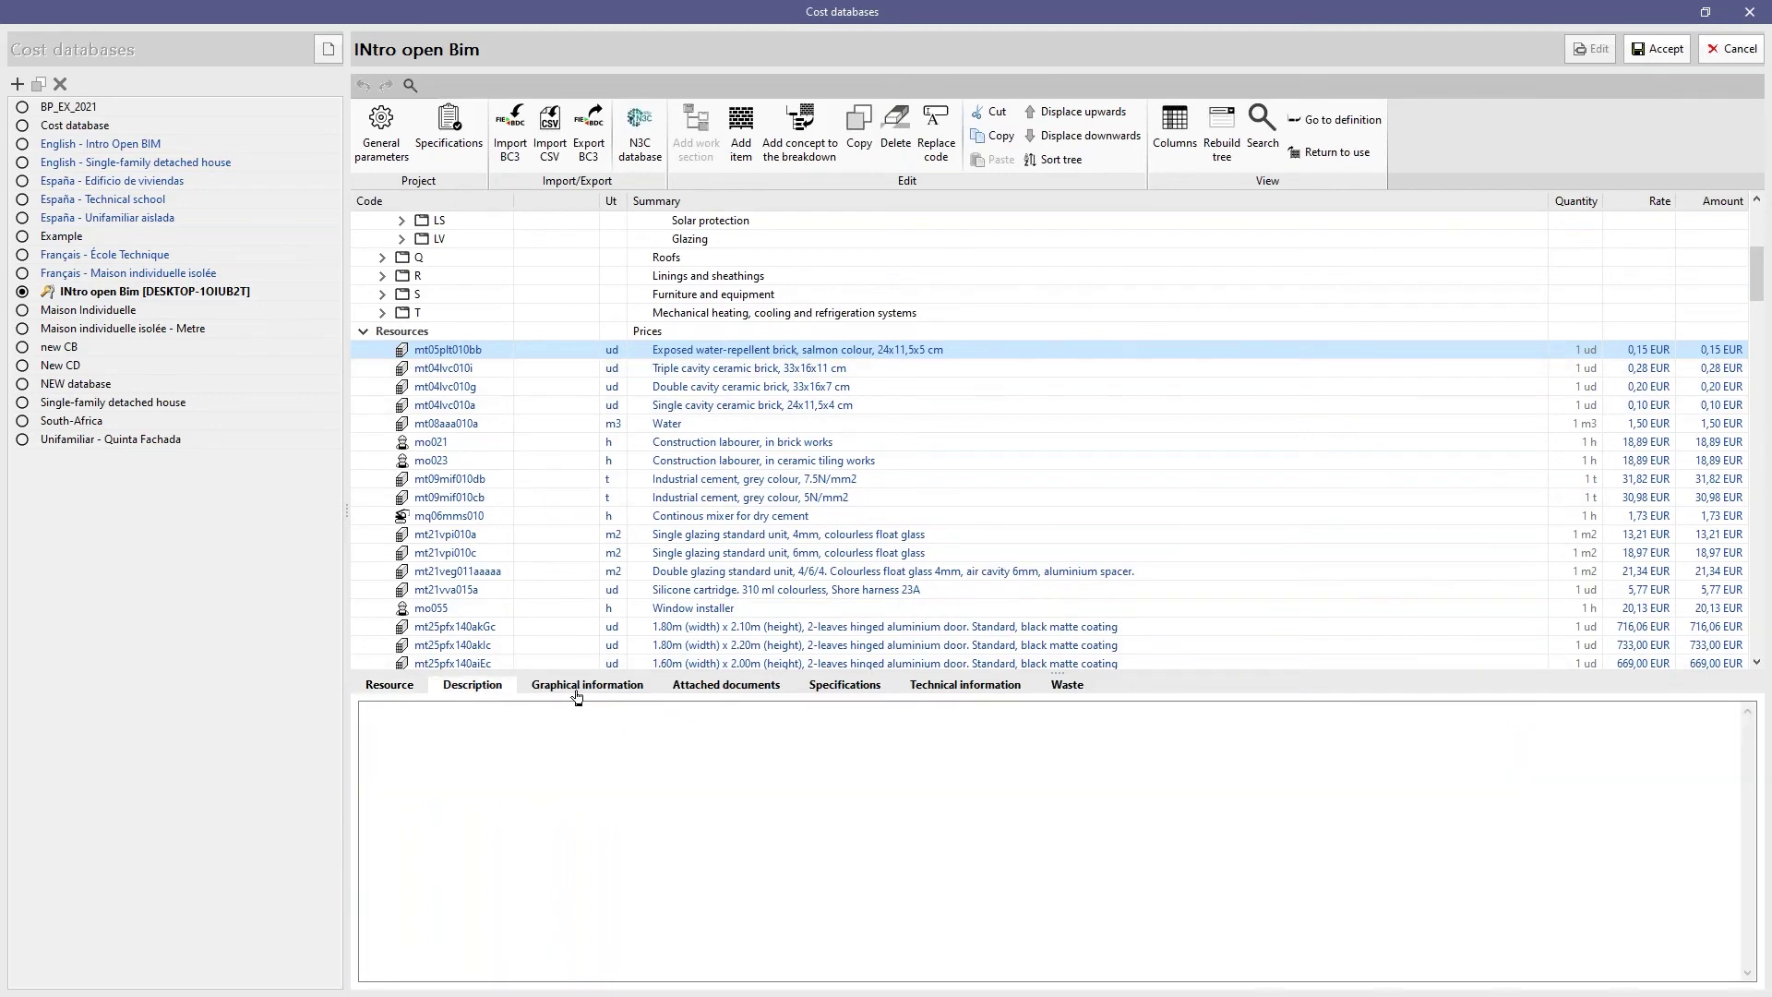
click(577, 694)
click(727, 690)
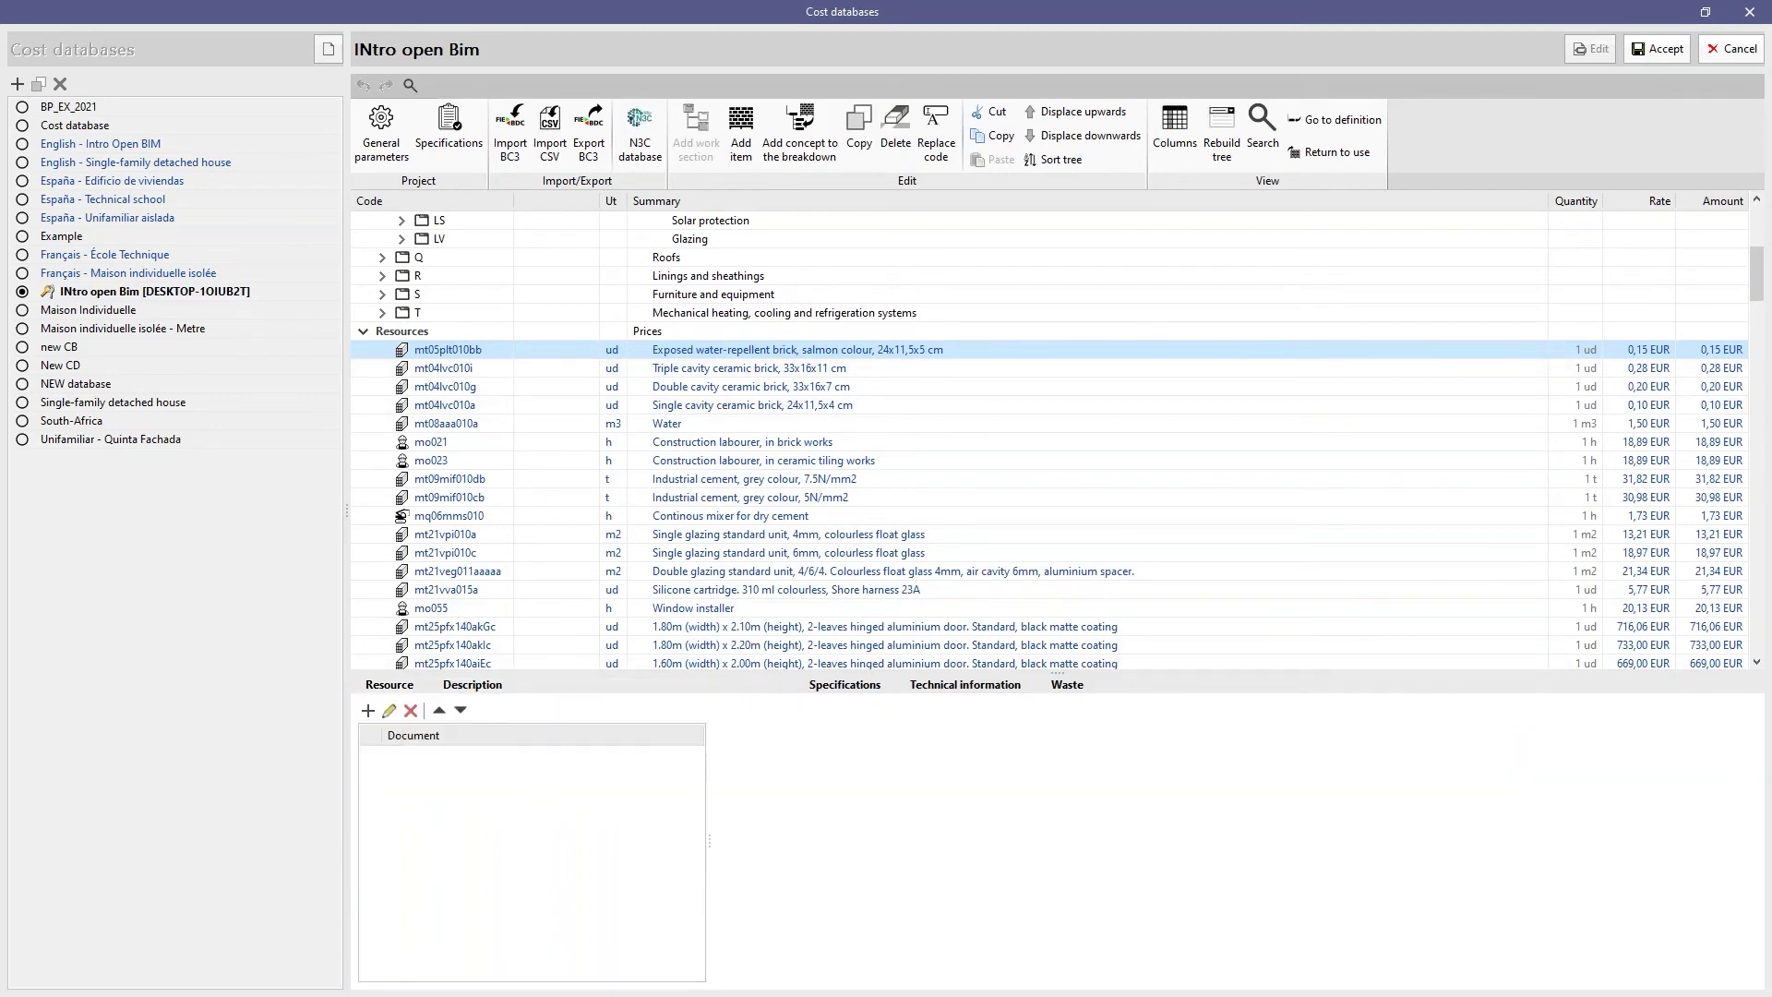
click(863, 692)
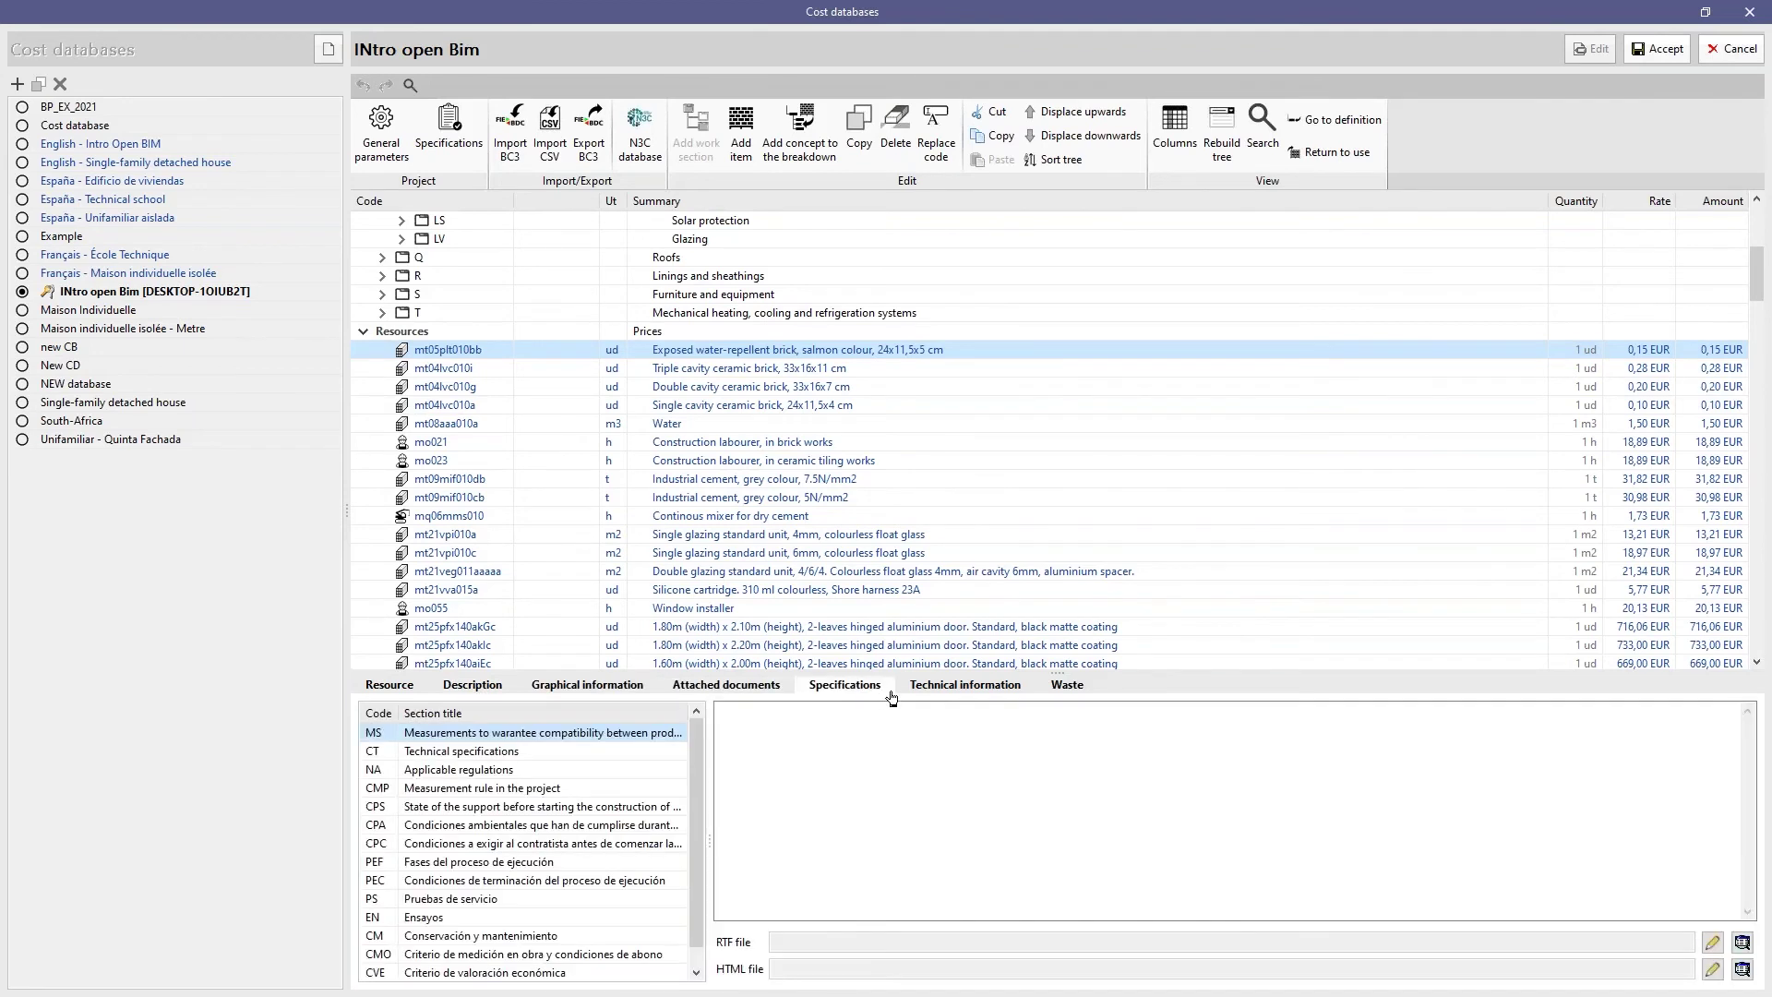
click(941, 692)
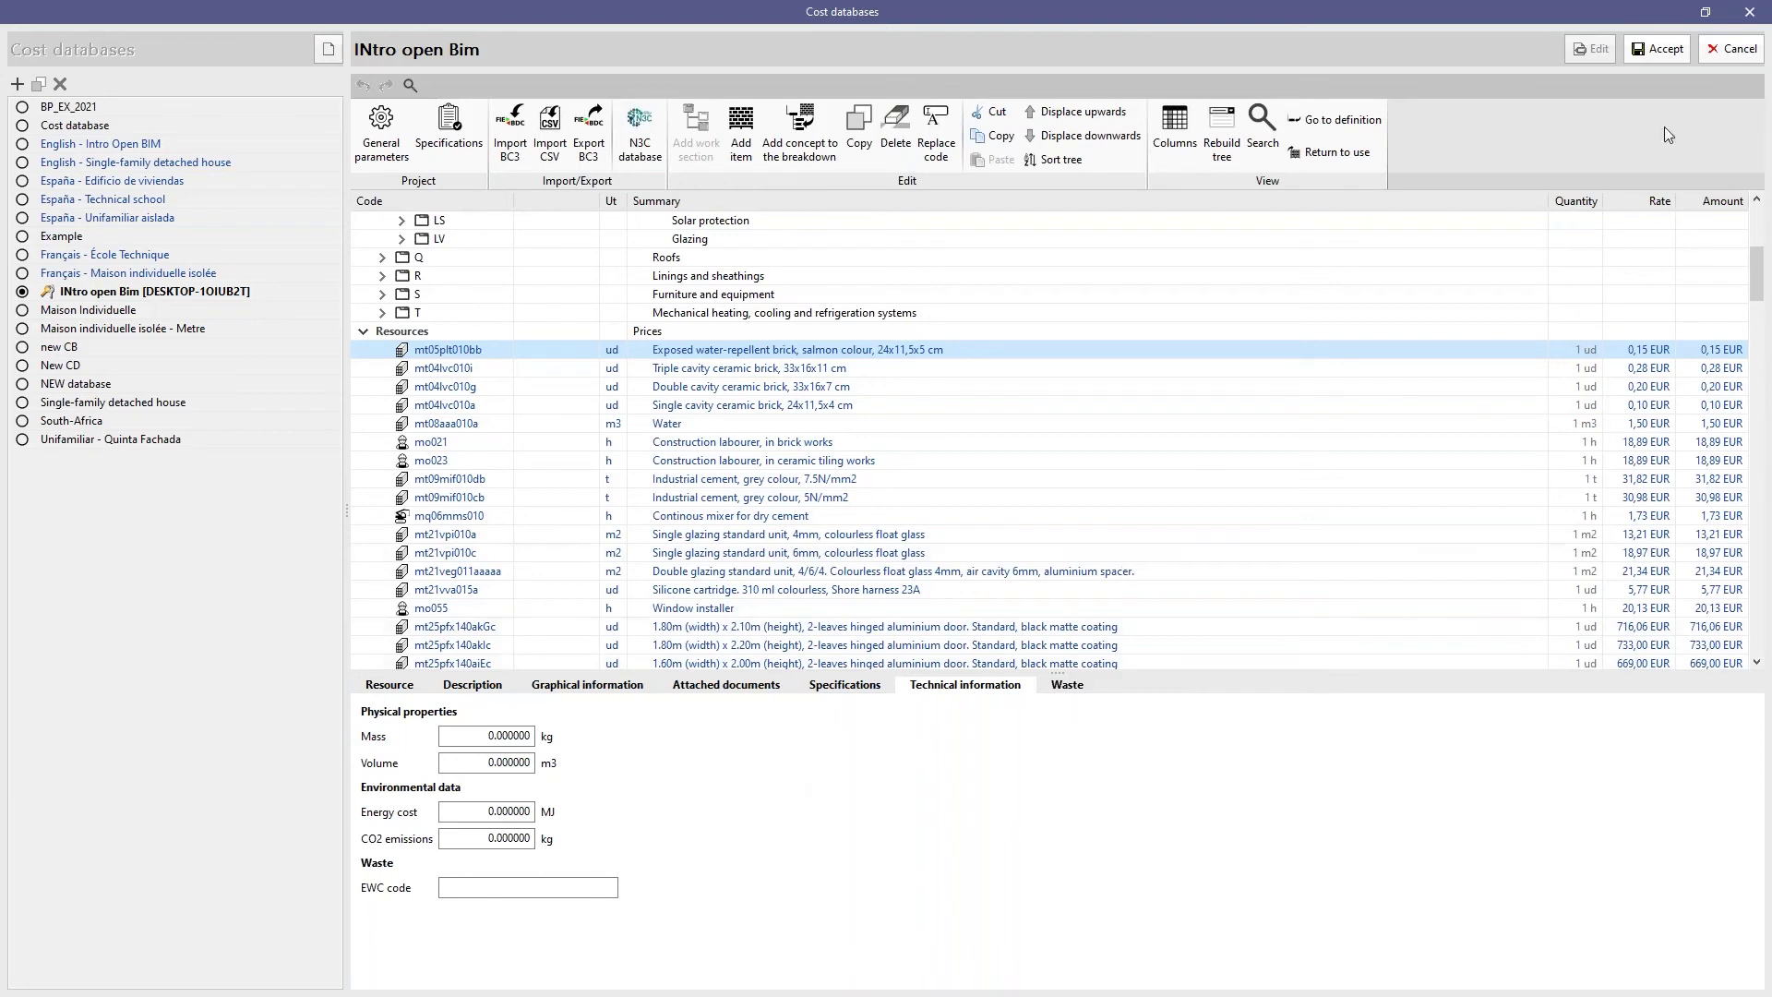
click(1714, 57)
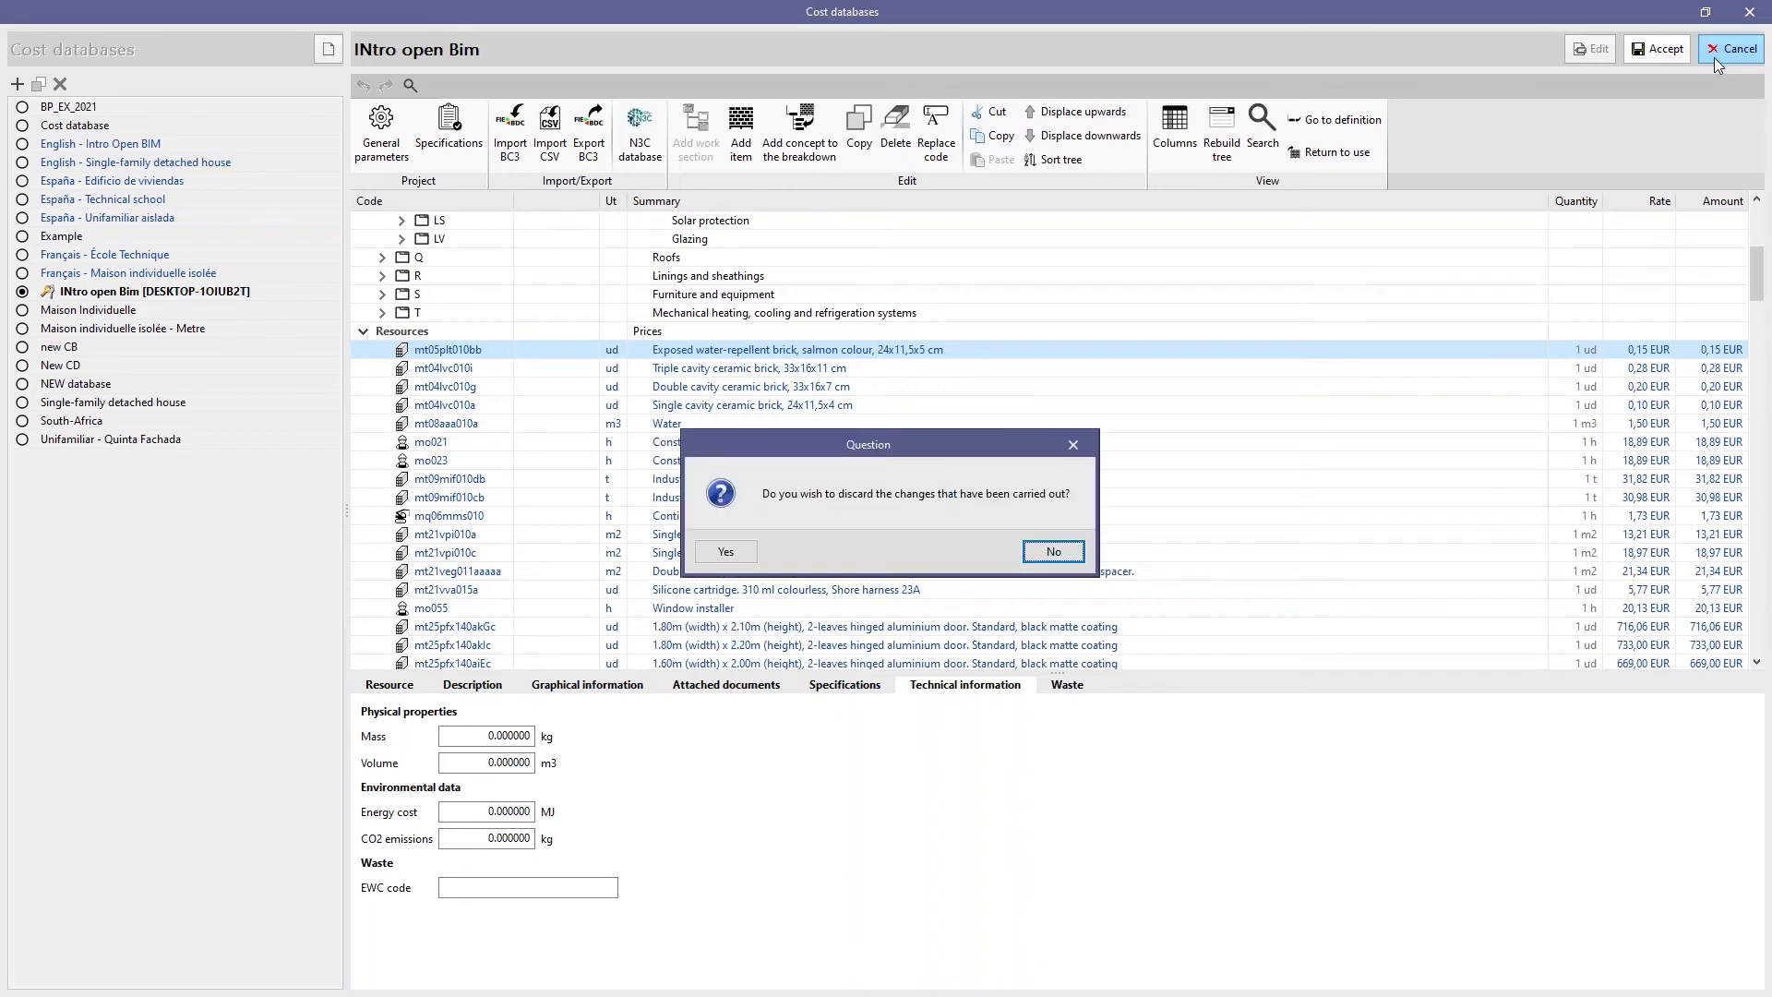
click(718, 551)
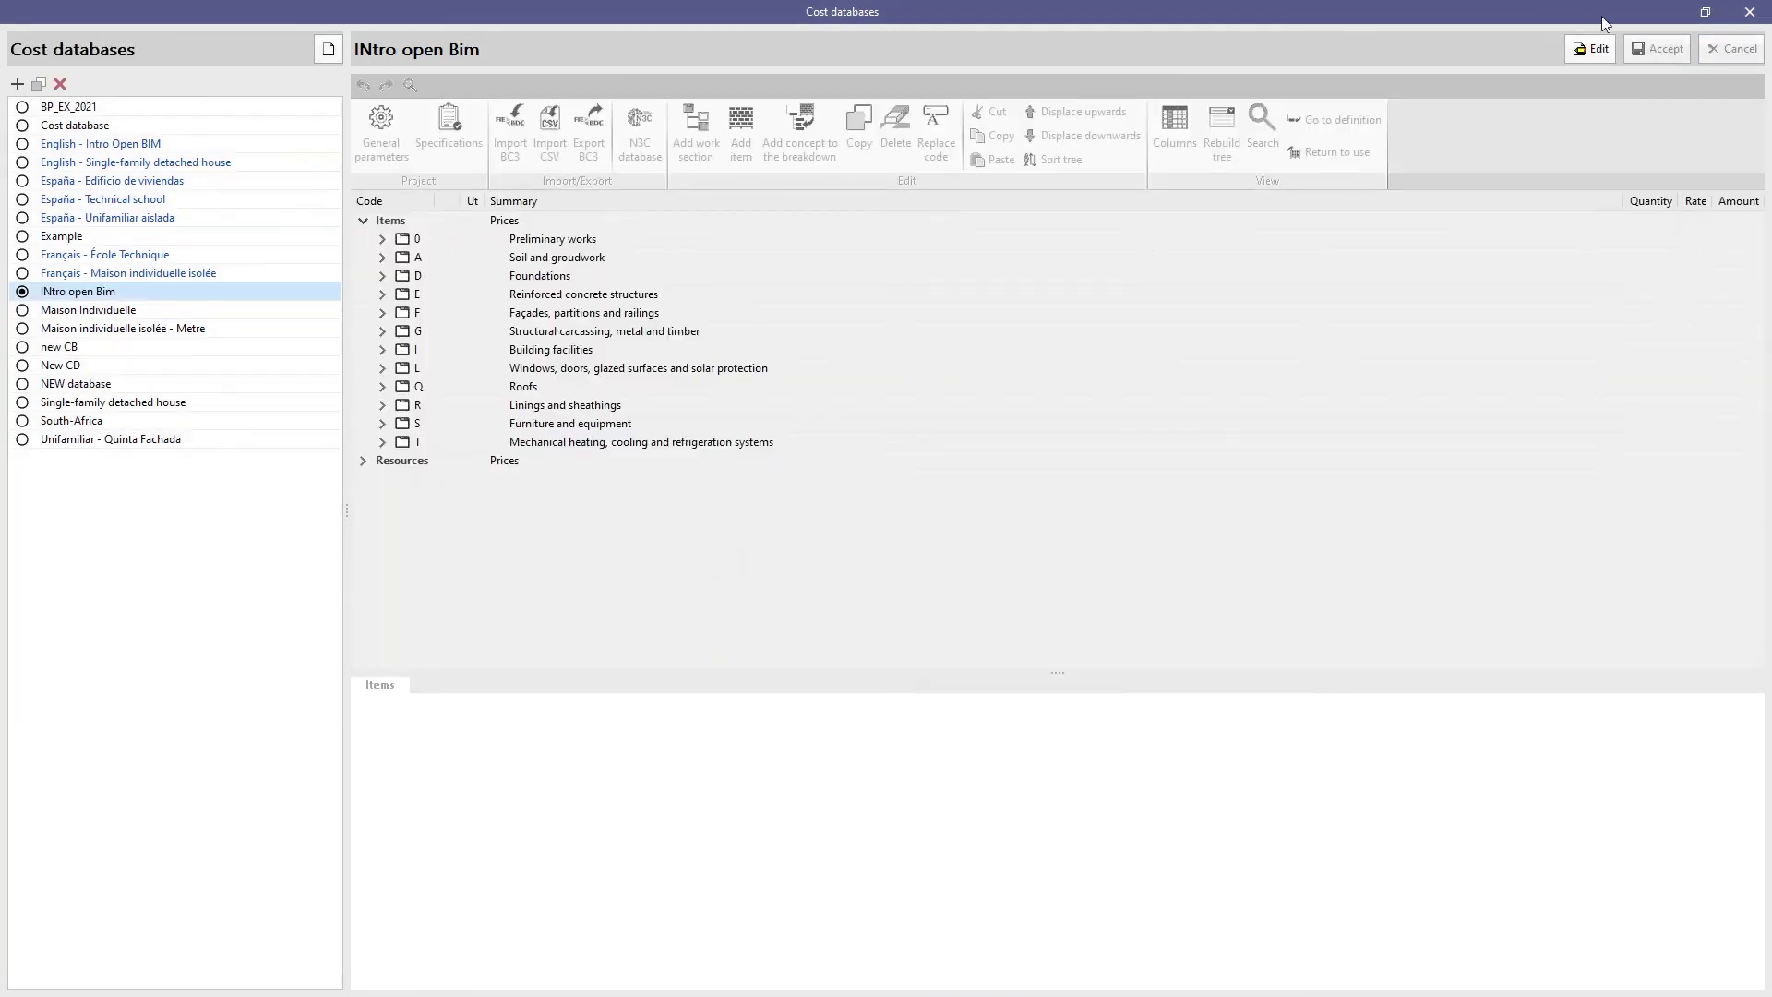
click(1749, 12)
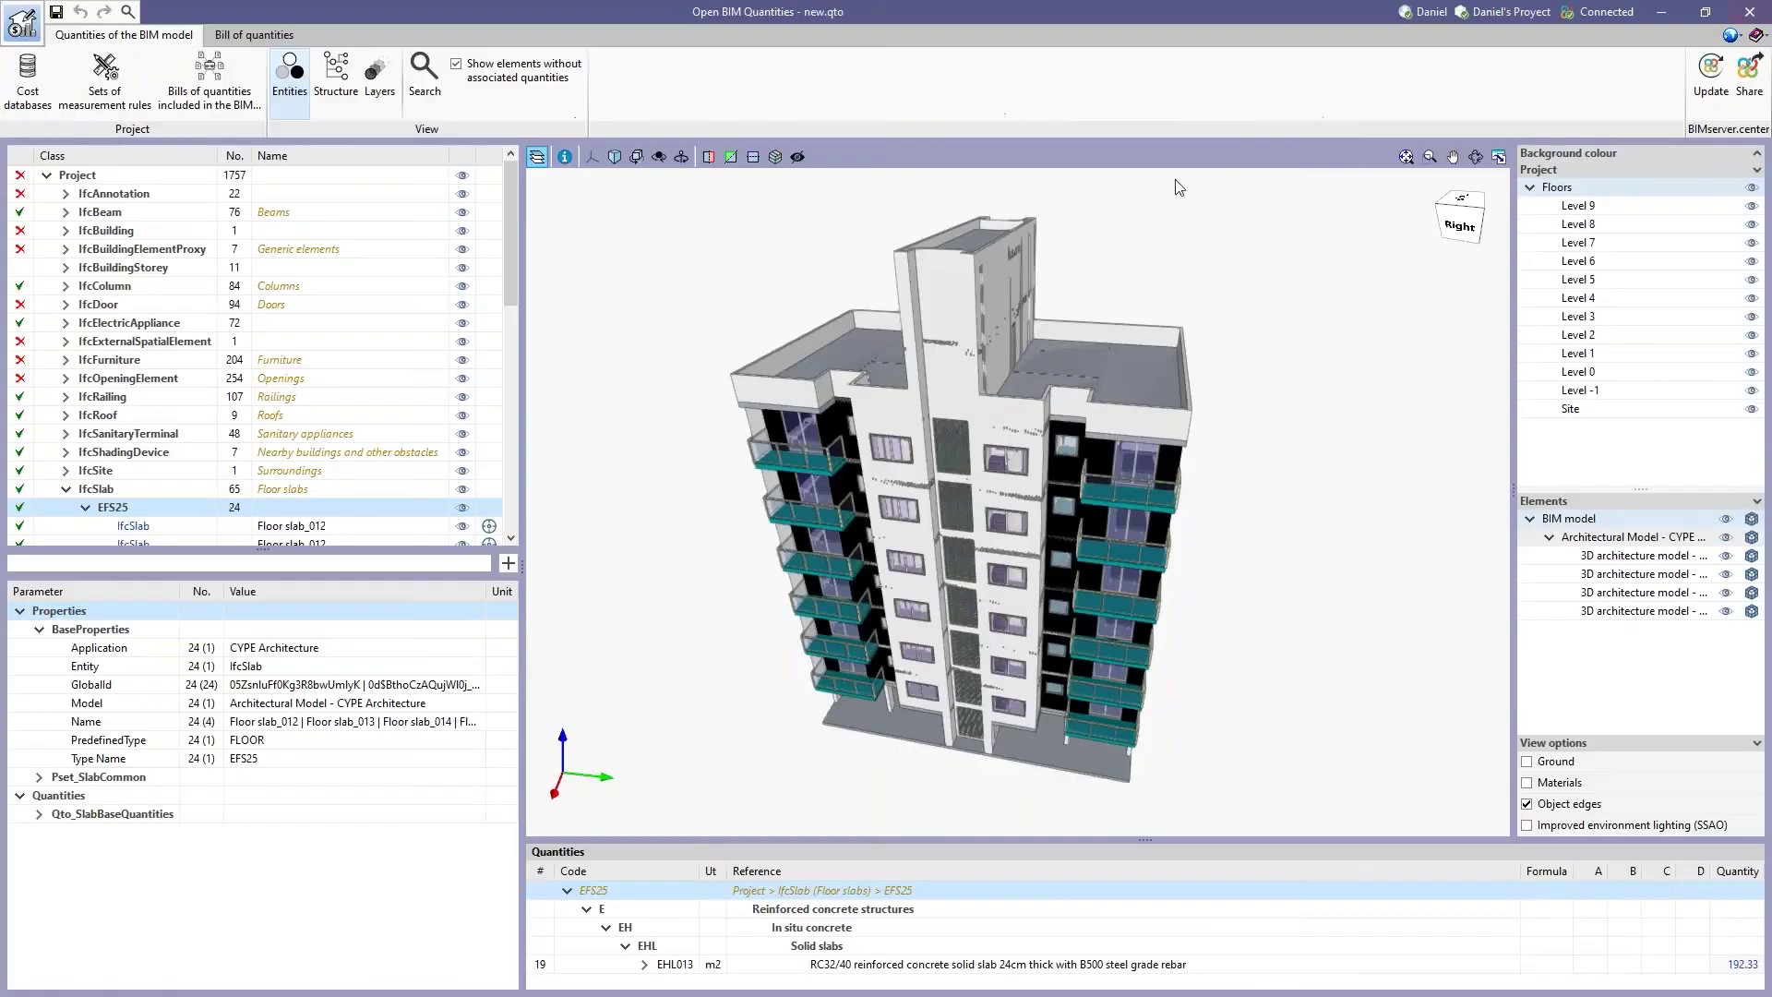
In the Intro open bim NJ measurement rules, view code assignment for item FFQ001 under non-structural masonry, and close without saving.
click(117, 123)
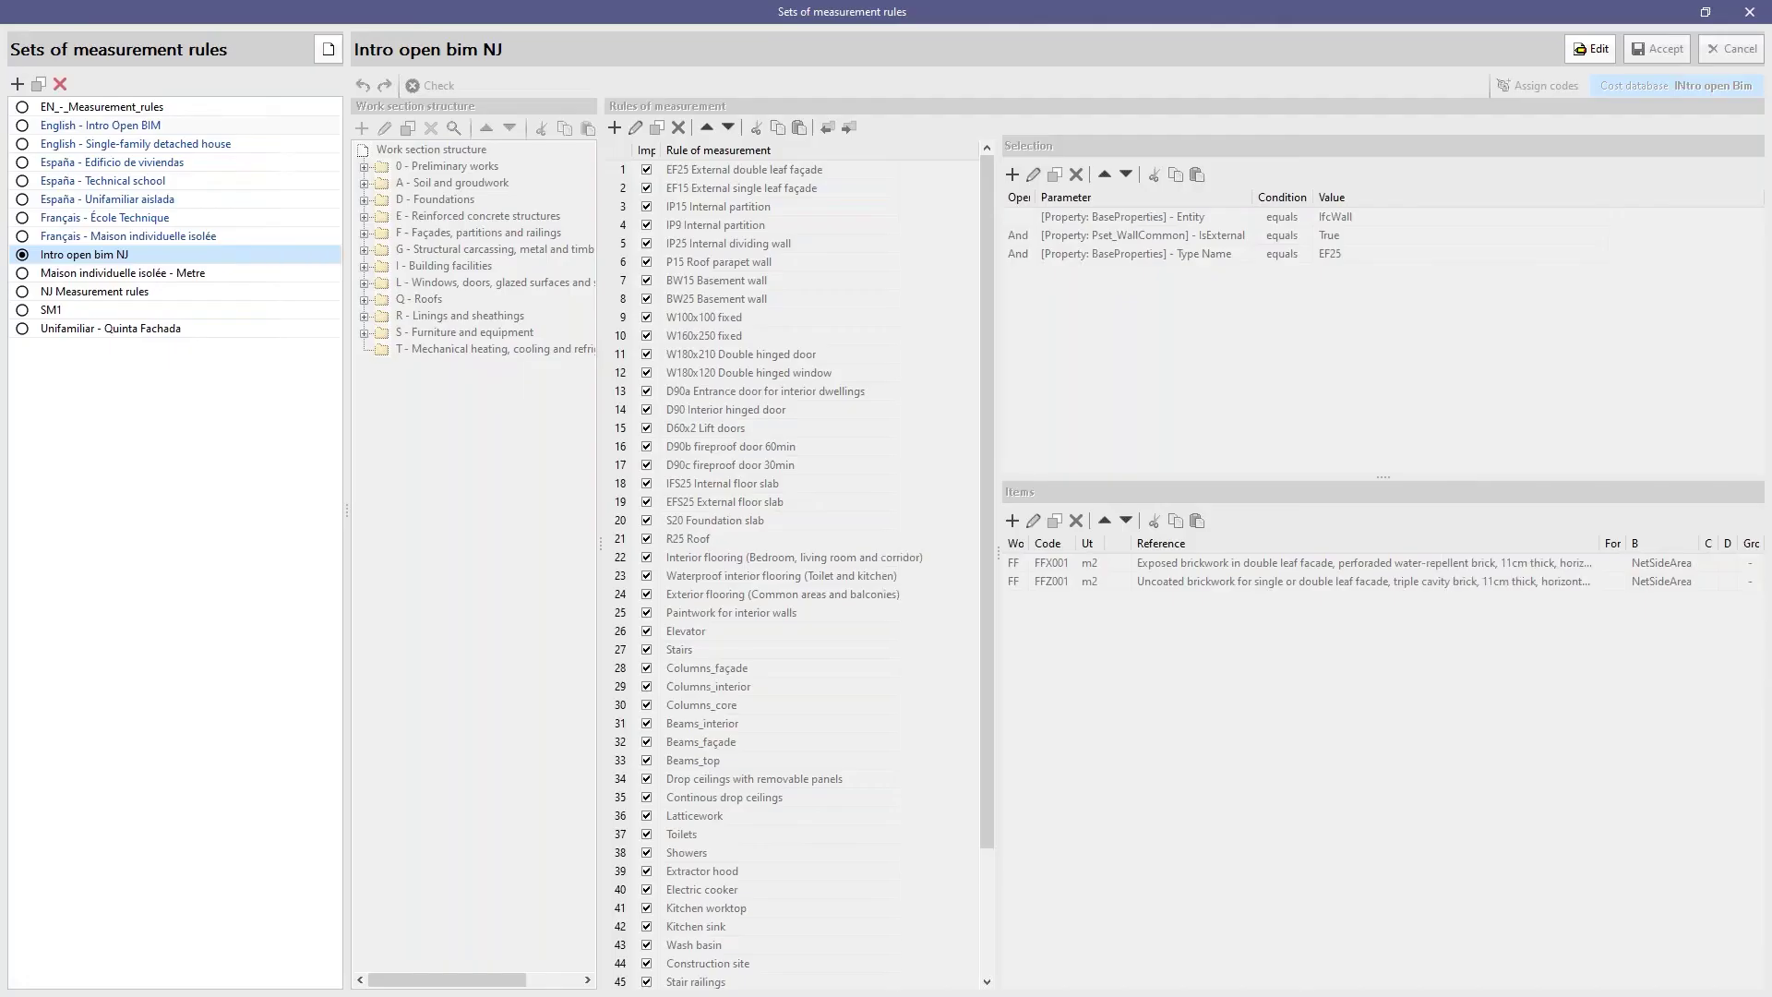
click(1608, 47)
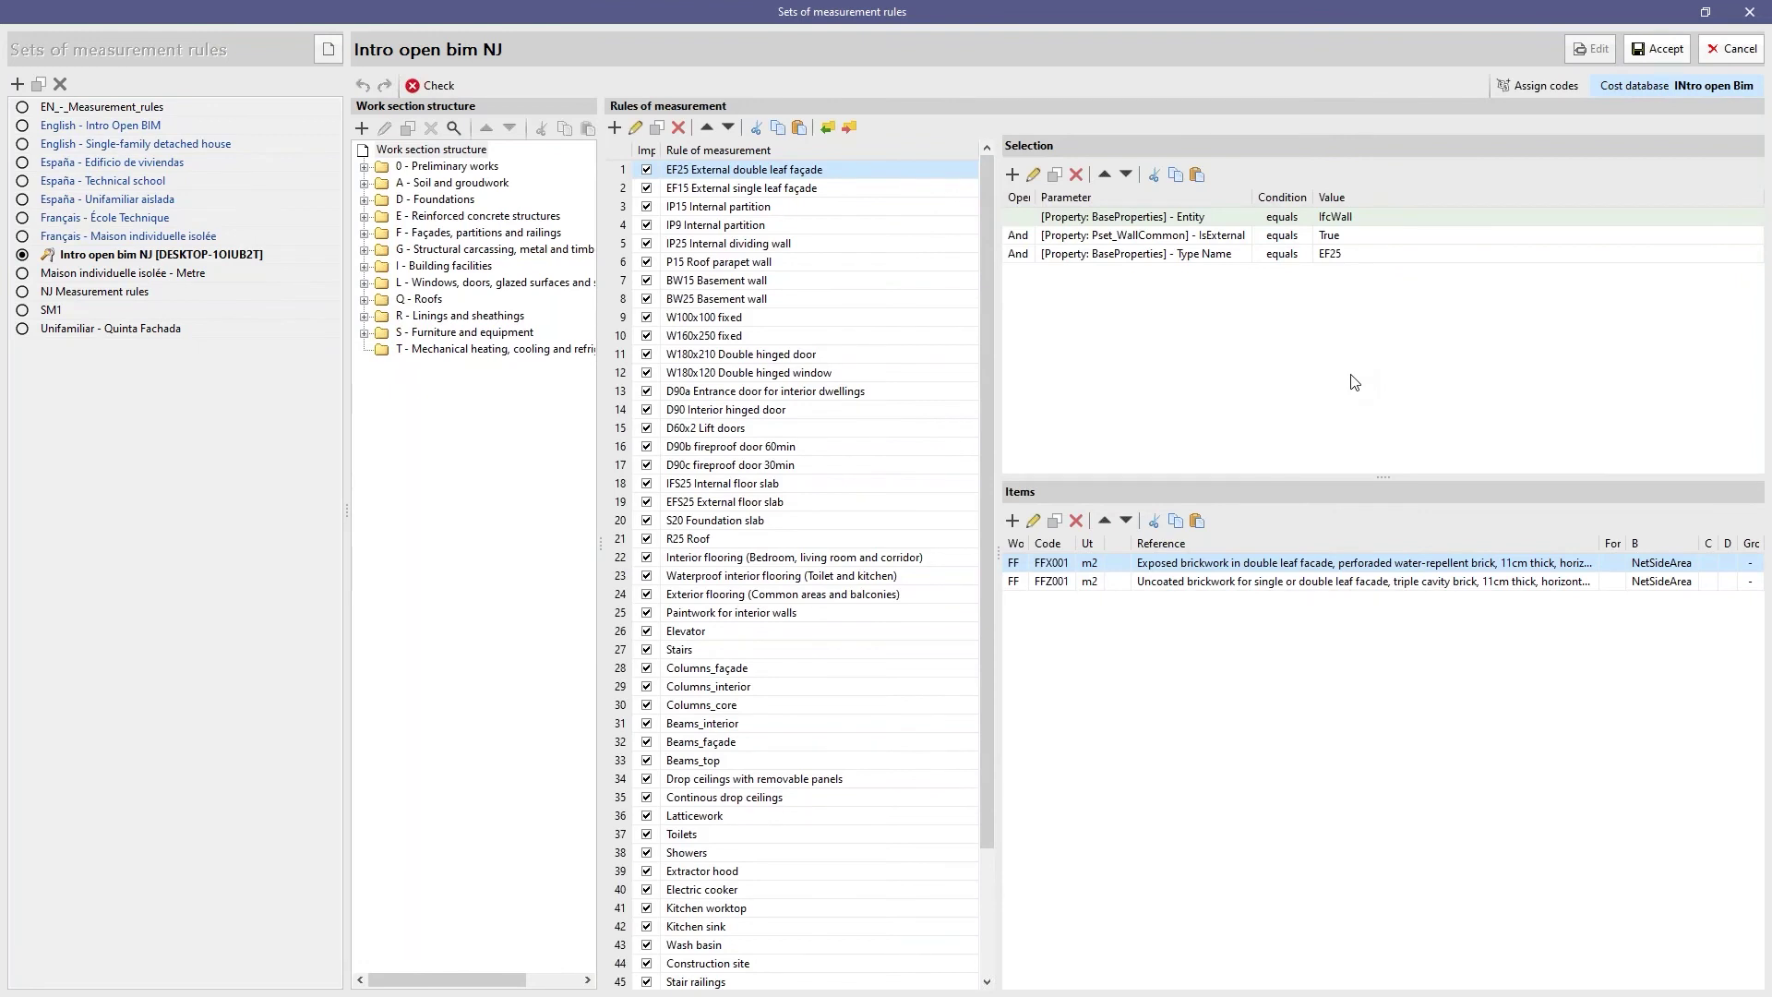
click(1532, 86)
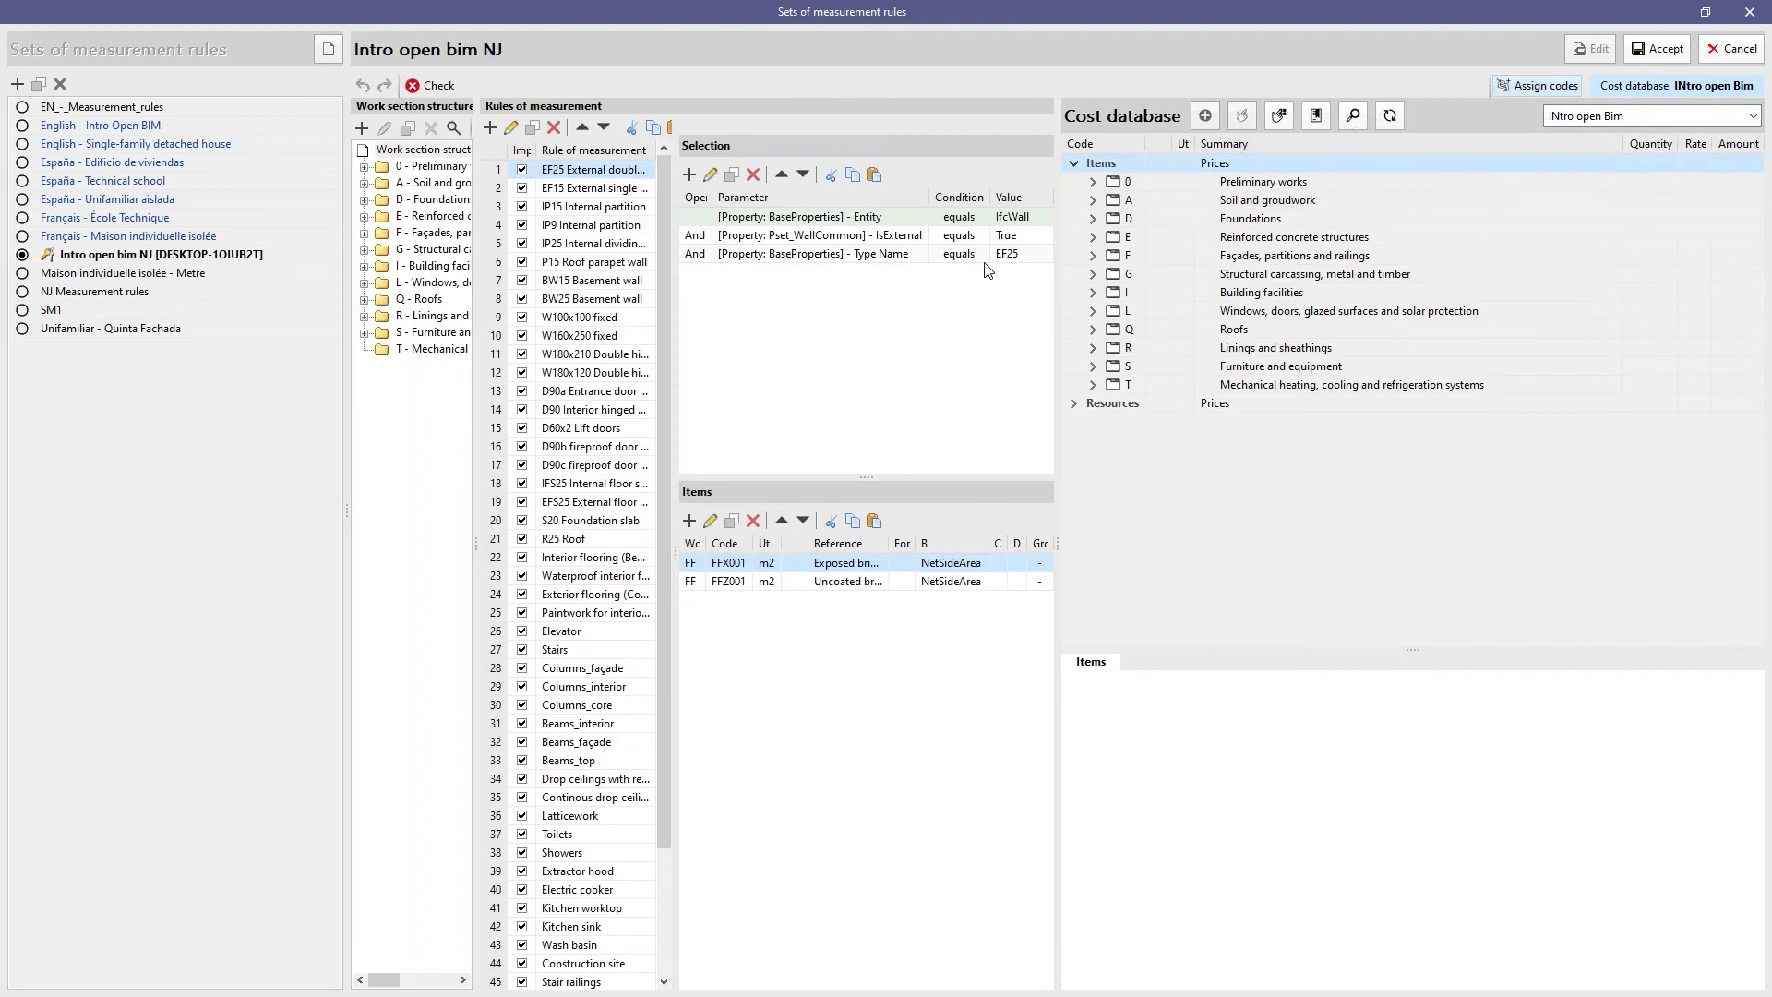
click(1093, 255)
click(1112, 274)
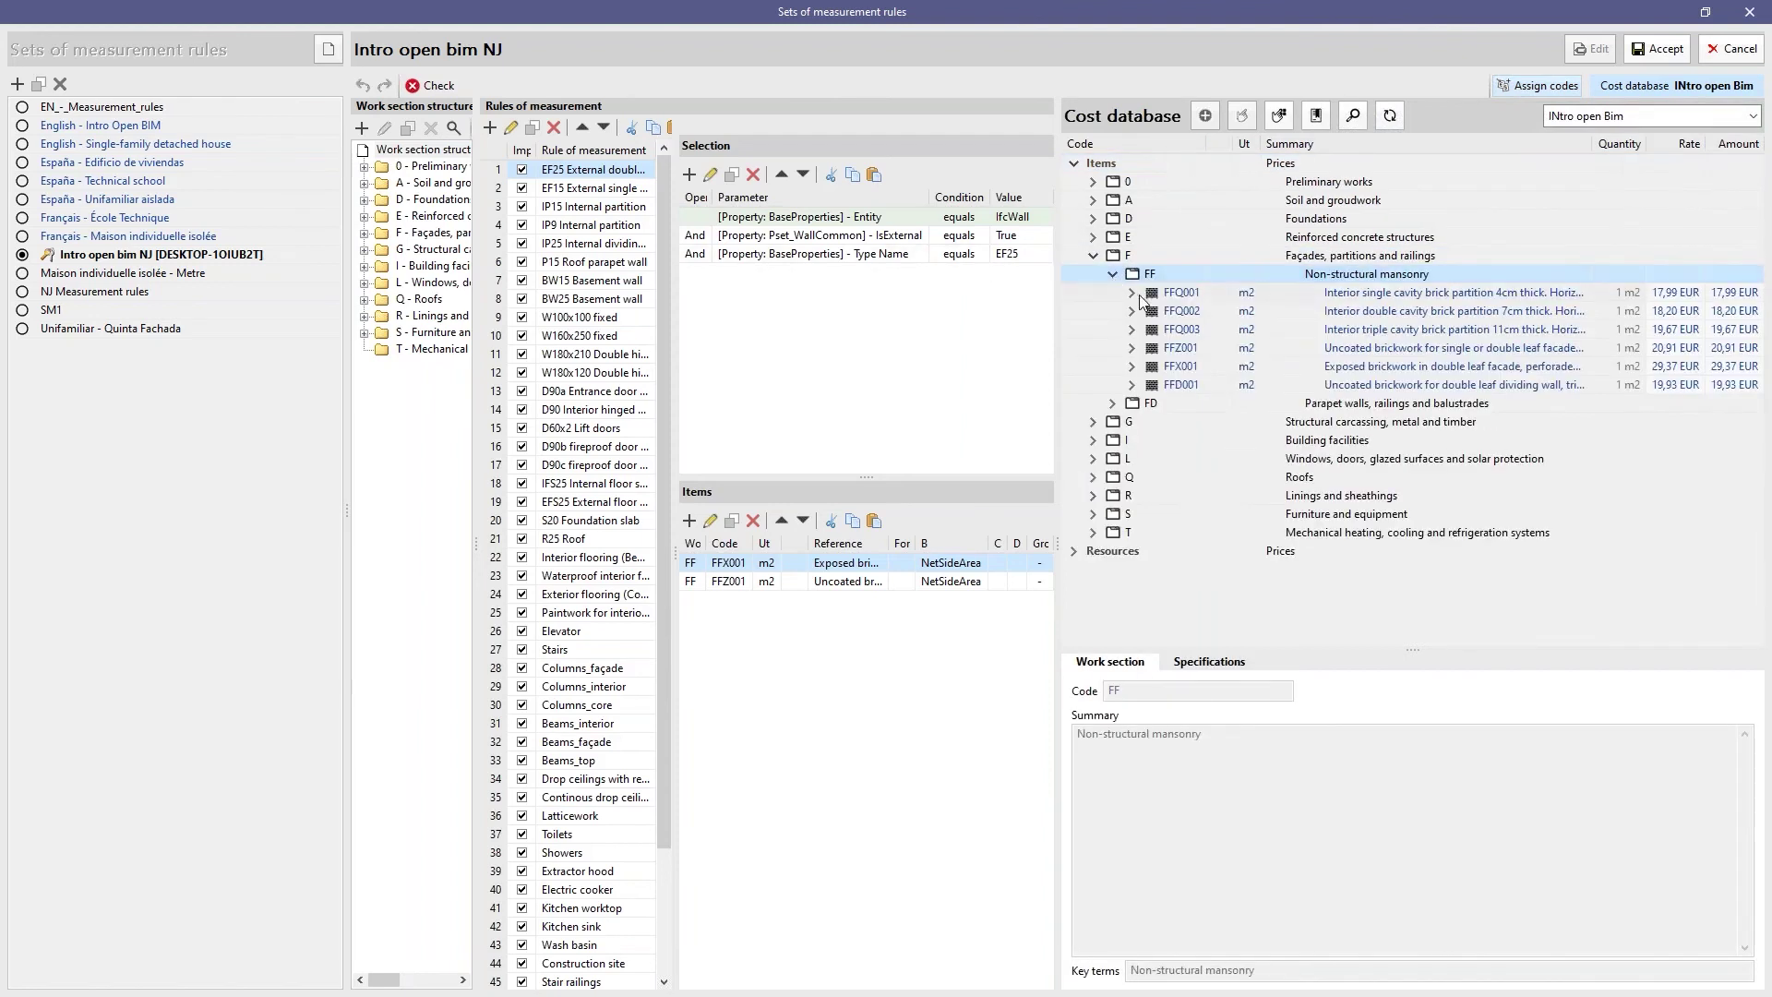
click(1176, 294)
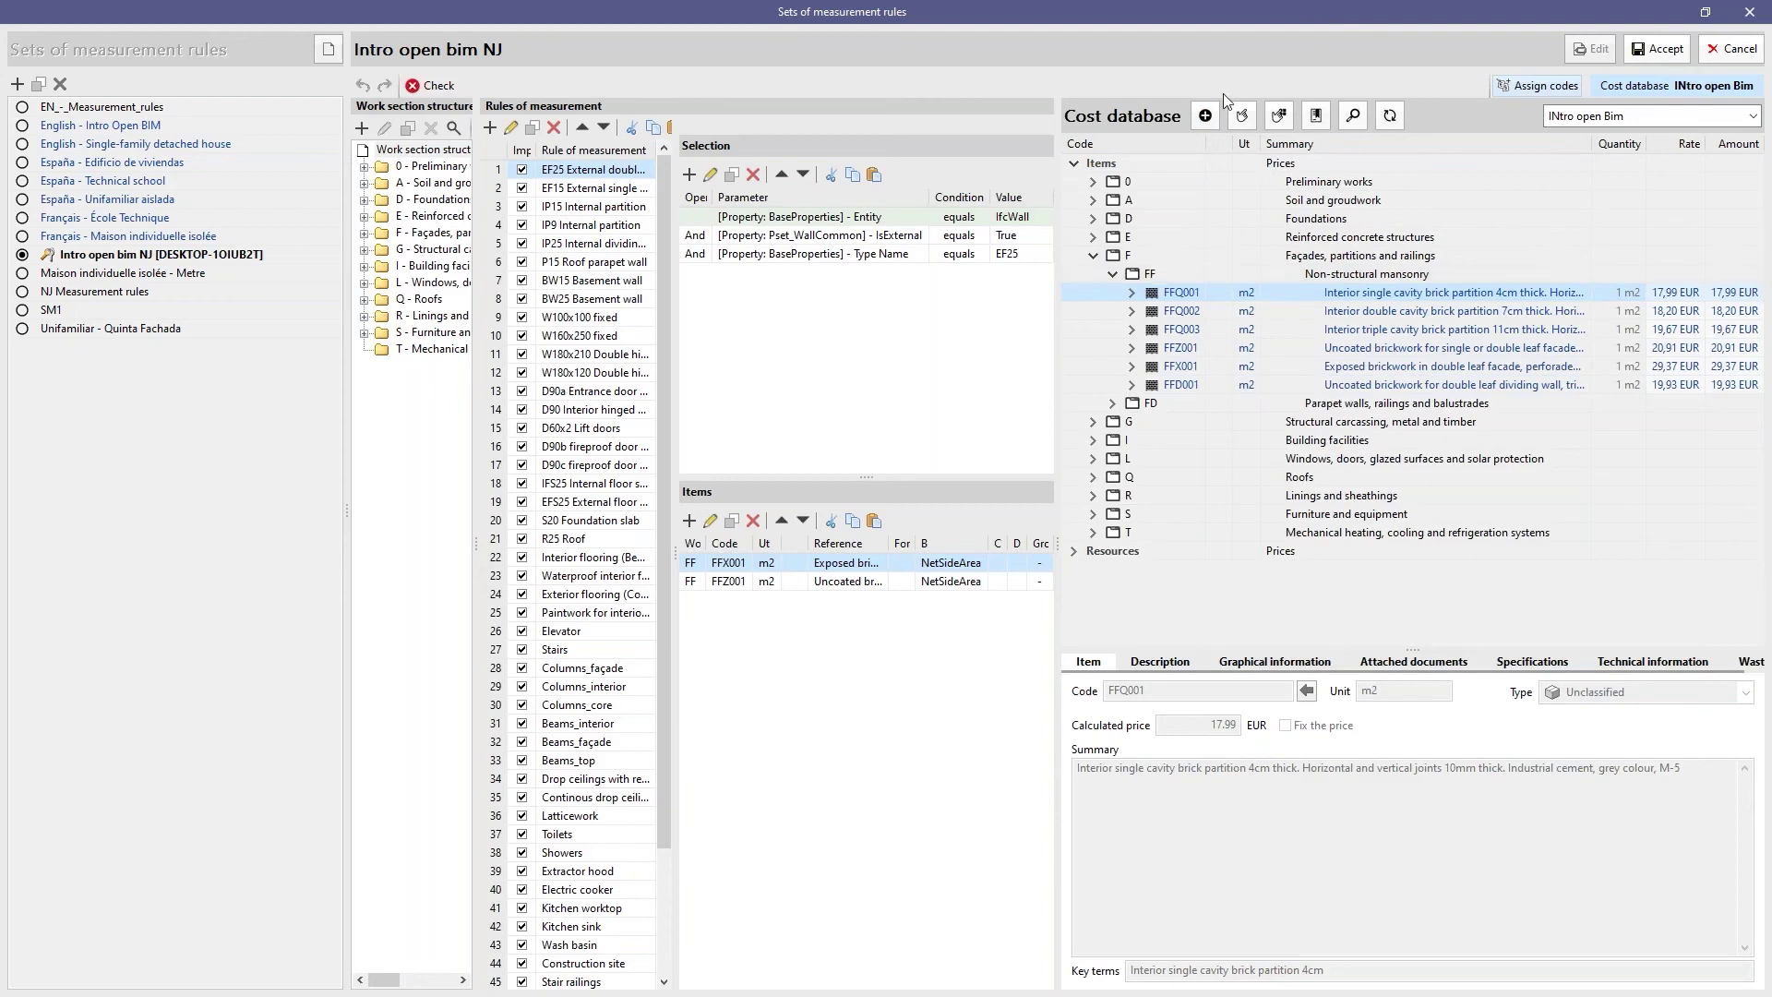
click(1724, 52)
click(1750, 11)
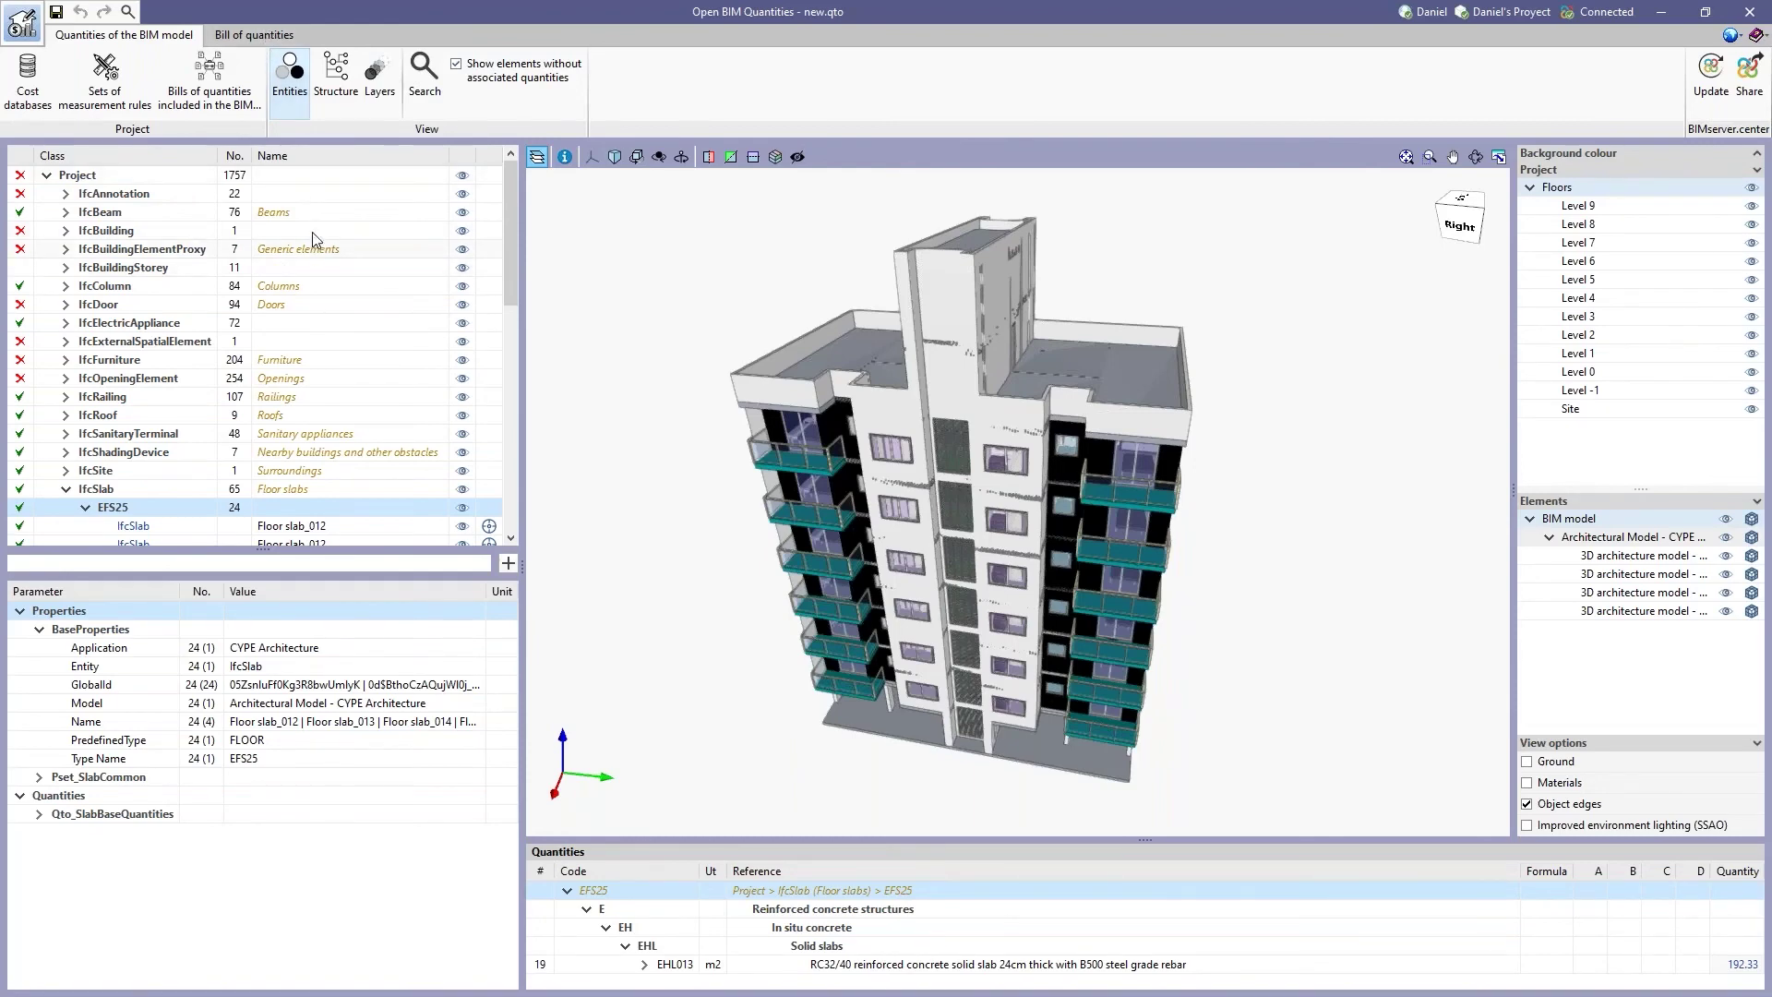
Review the bill of quantities' general parameters for decimals and percentages, and look over its cost databases without changing anything.
click(259, 34)
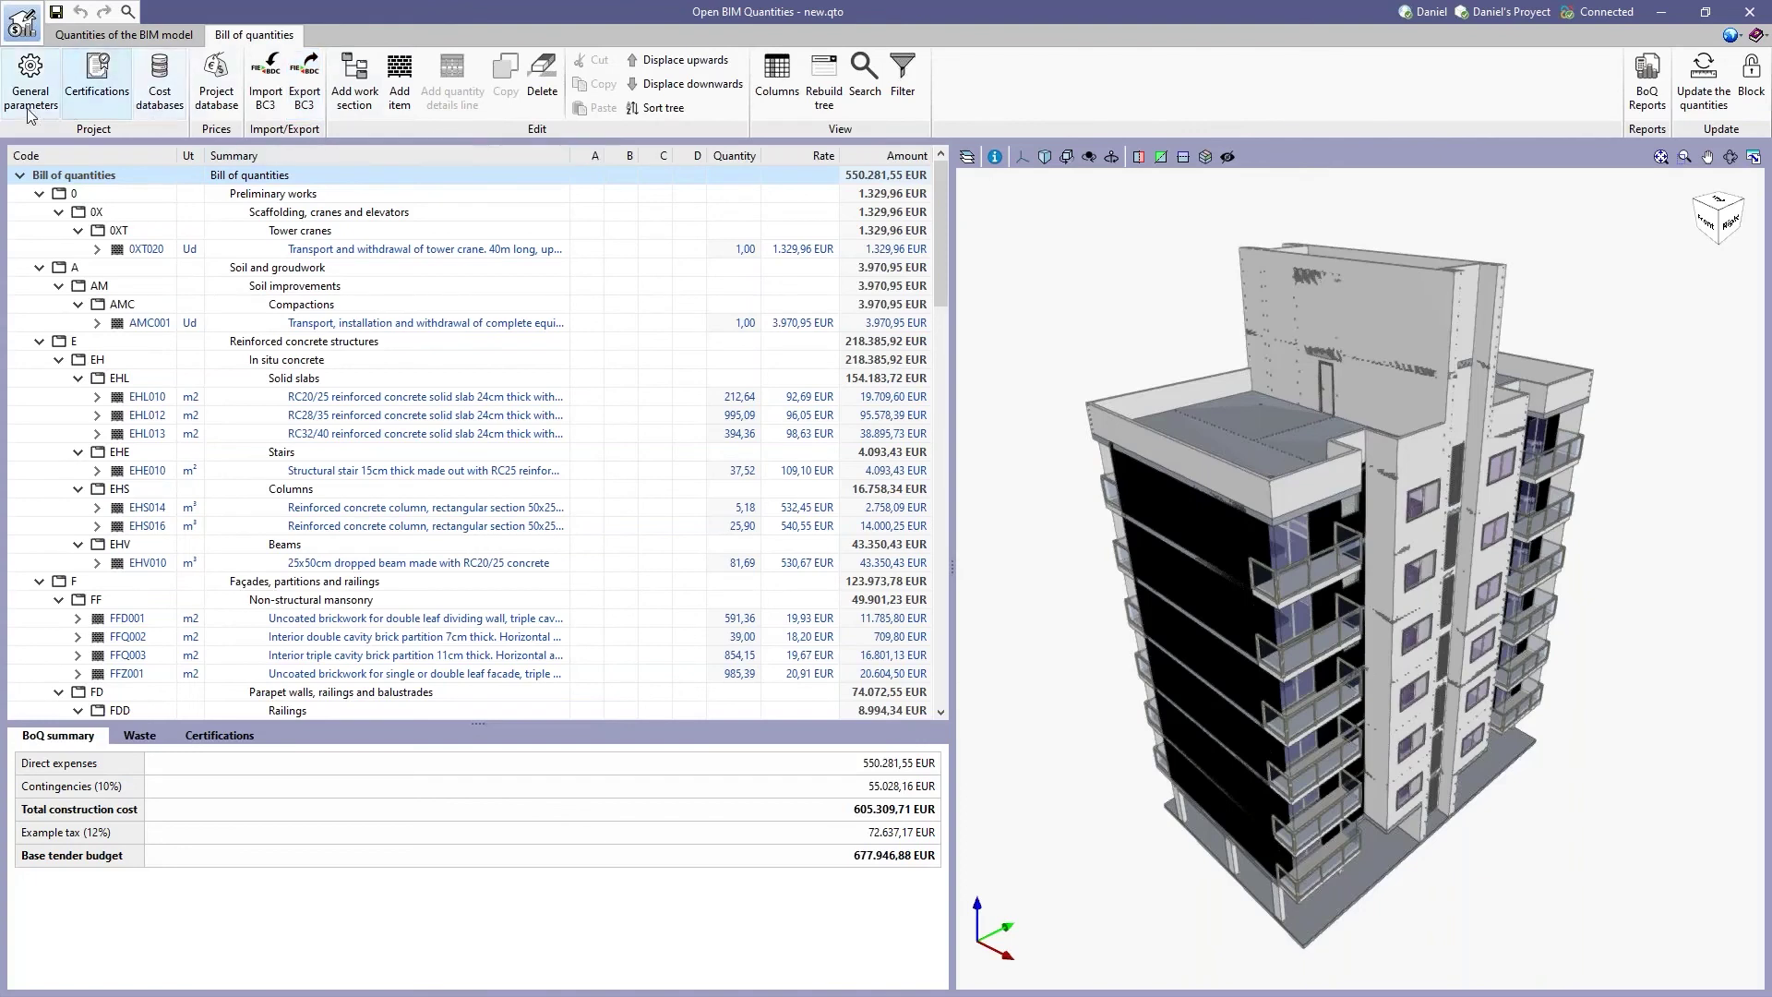
click(31, 79)
click(778, 315)
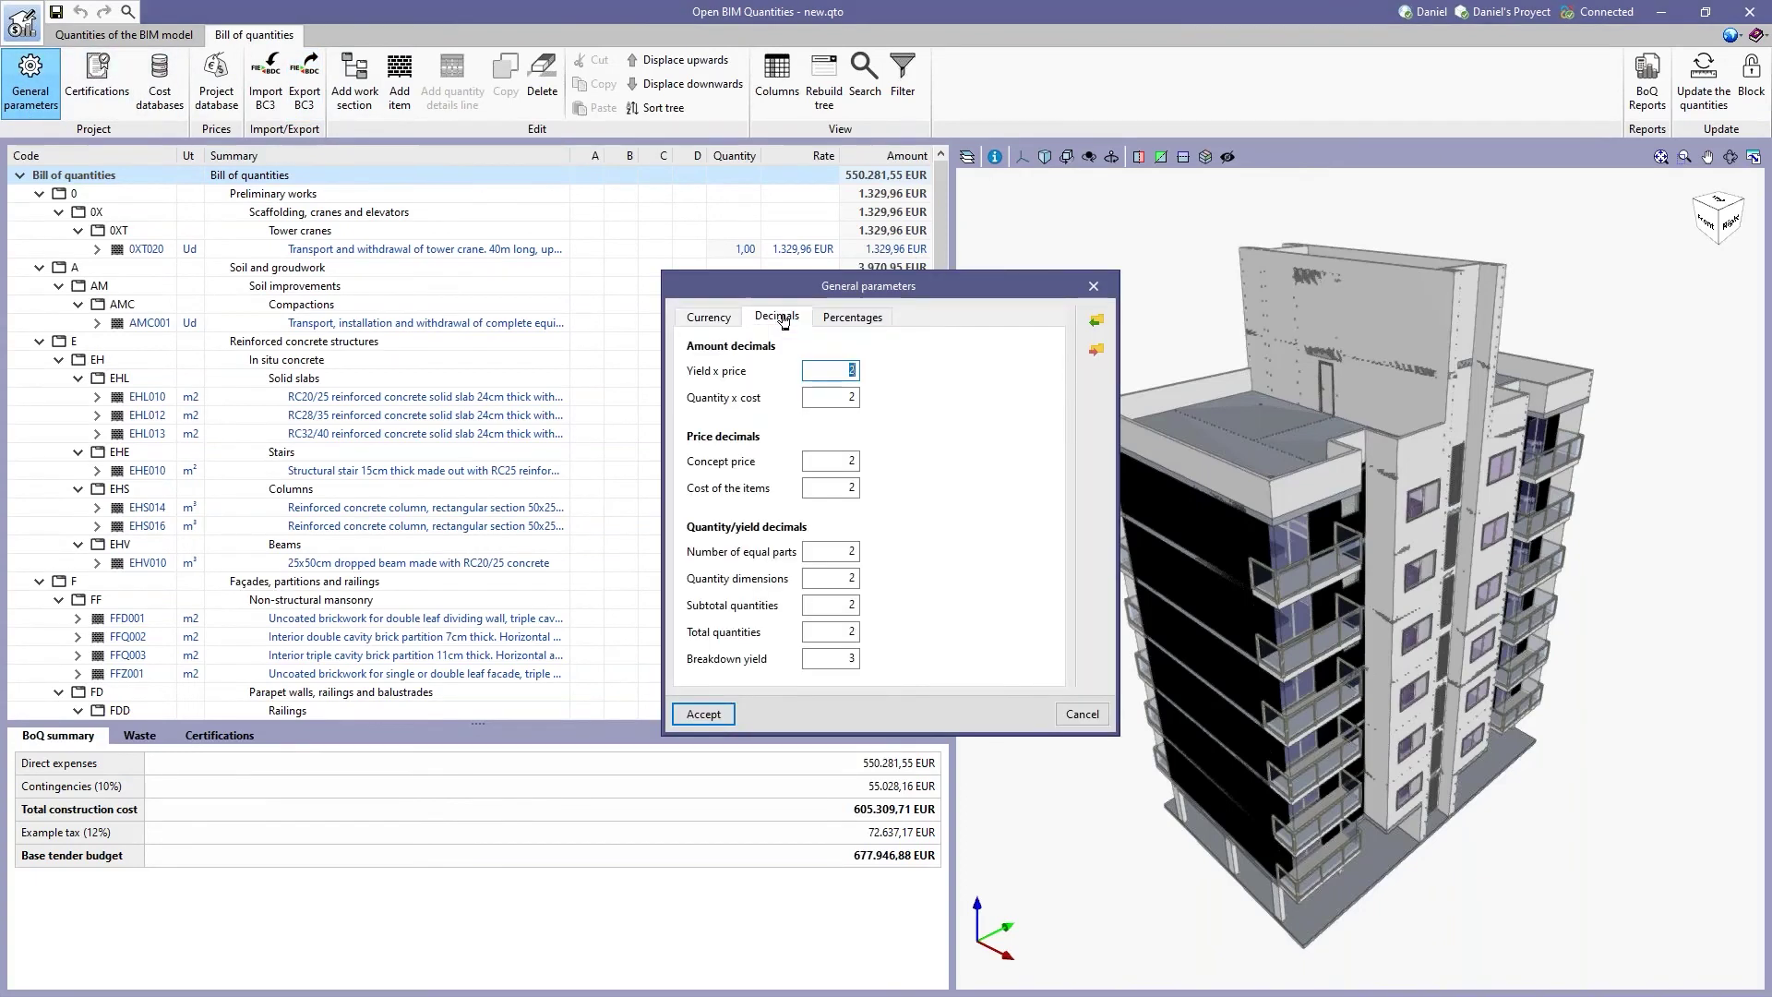
click(853, 317)
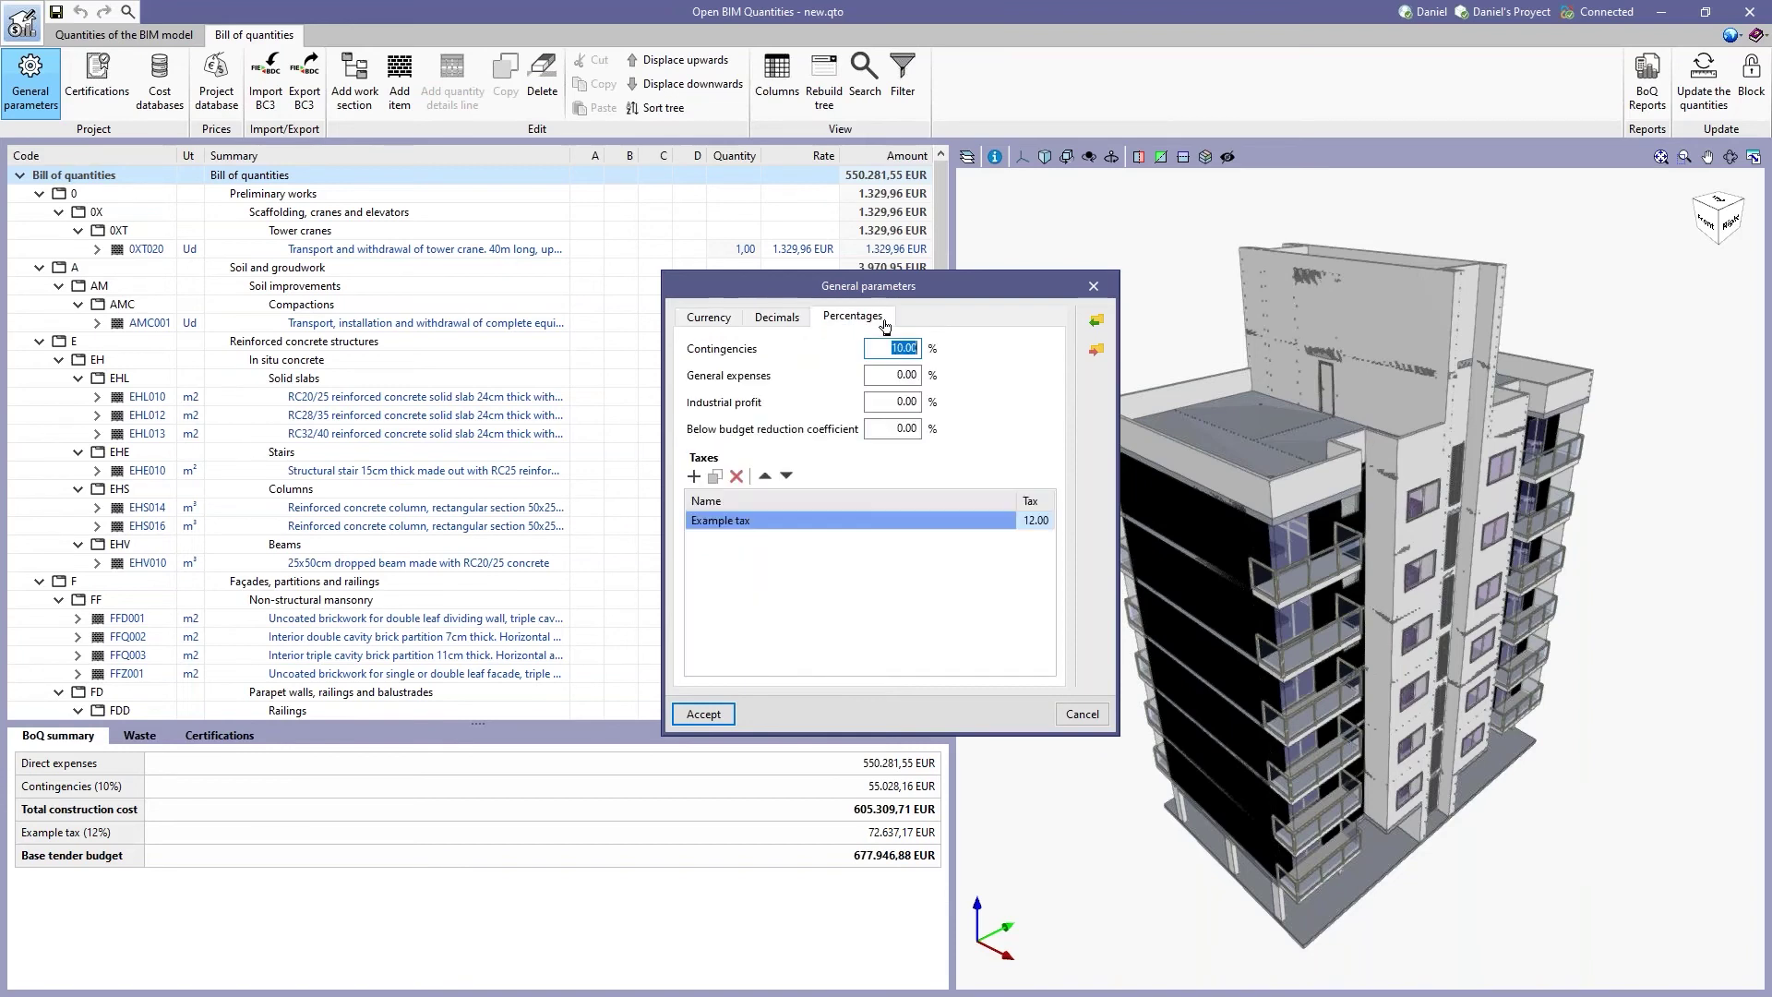
drag(1005, 284, 956, 255)
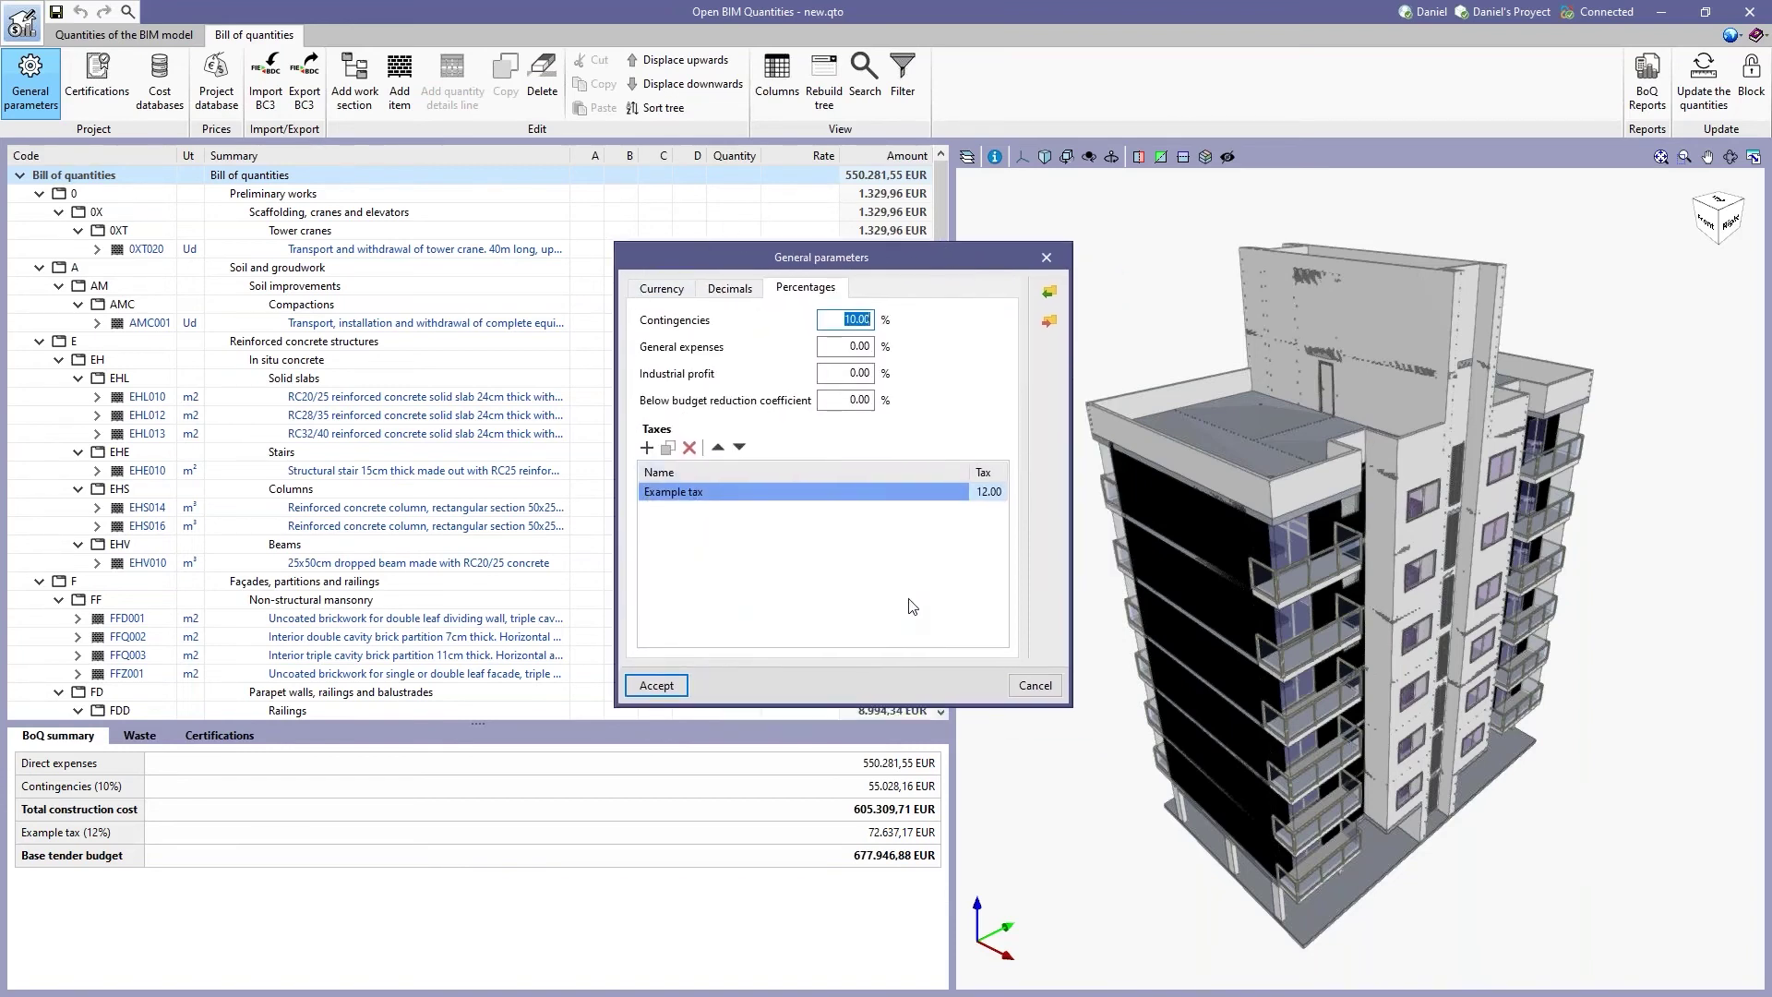
click(1047, 257)
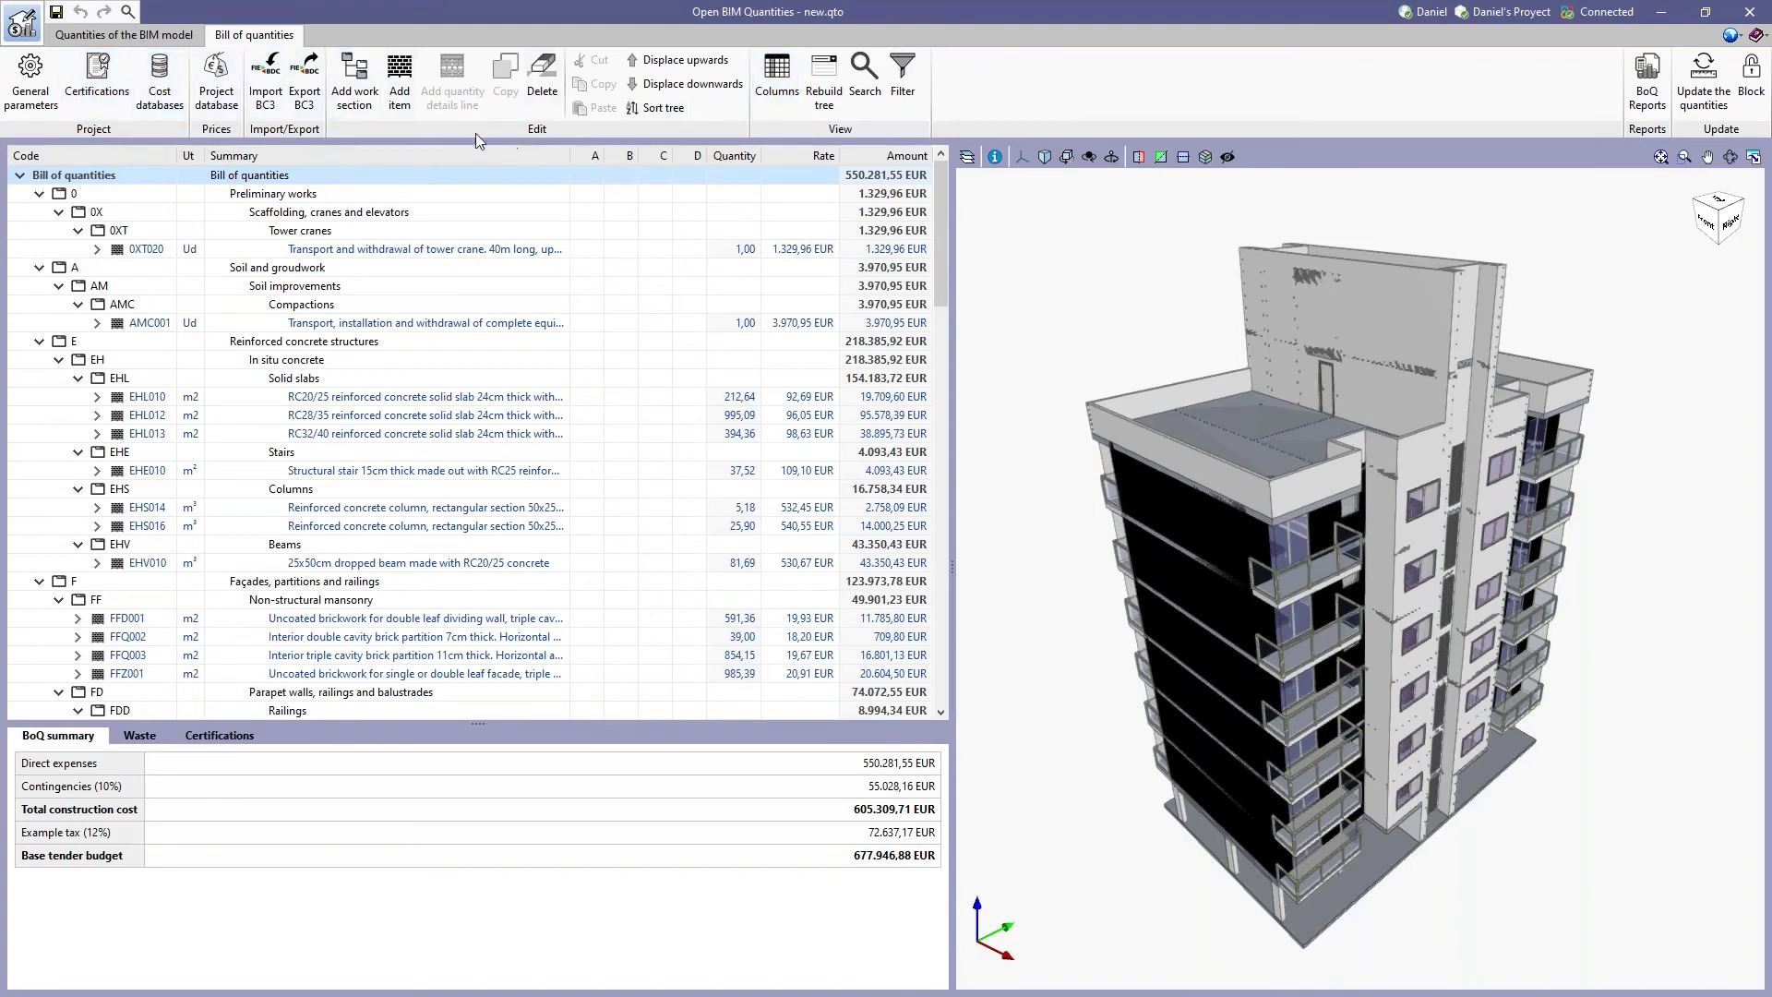
click(161, 118)
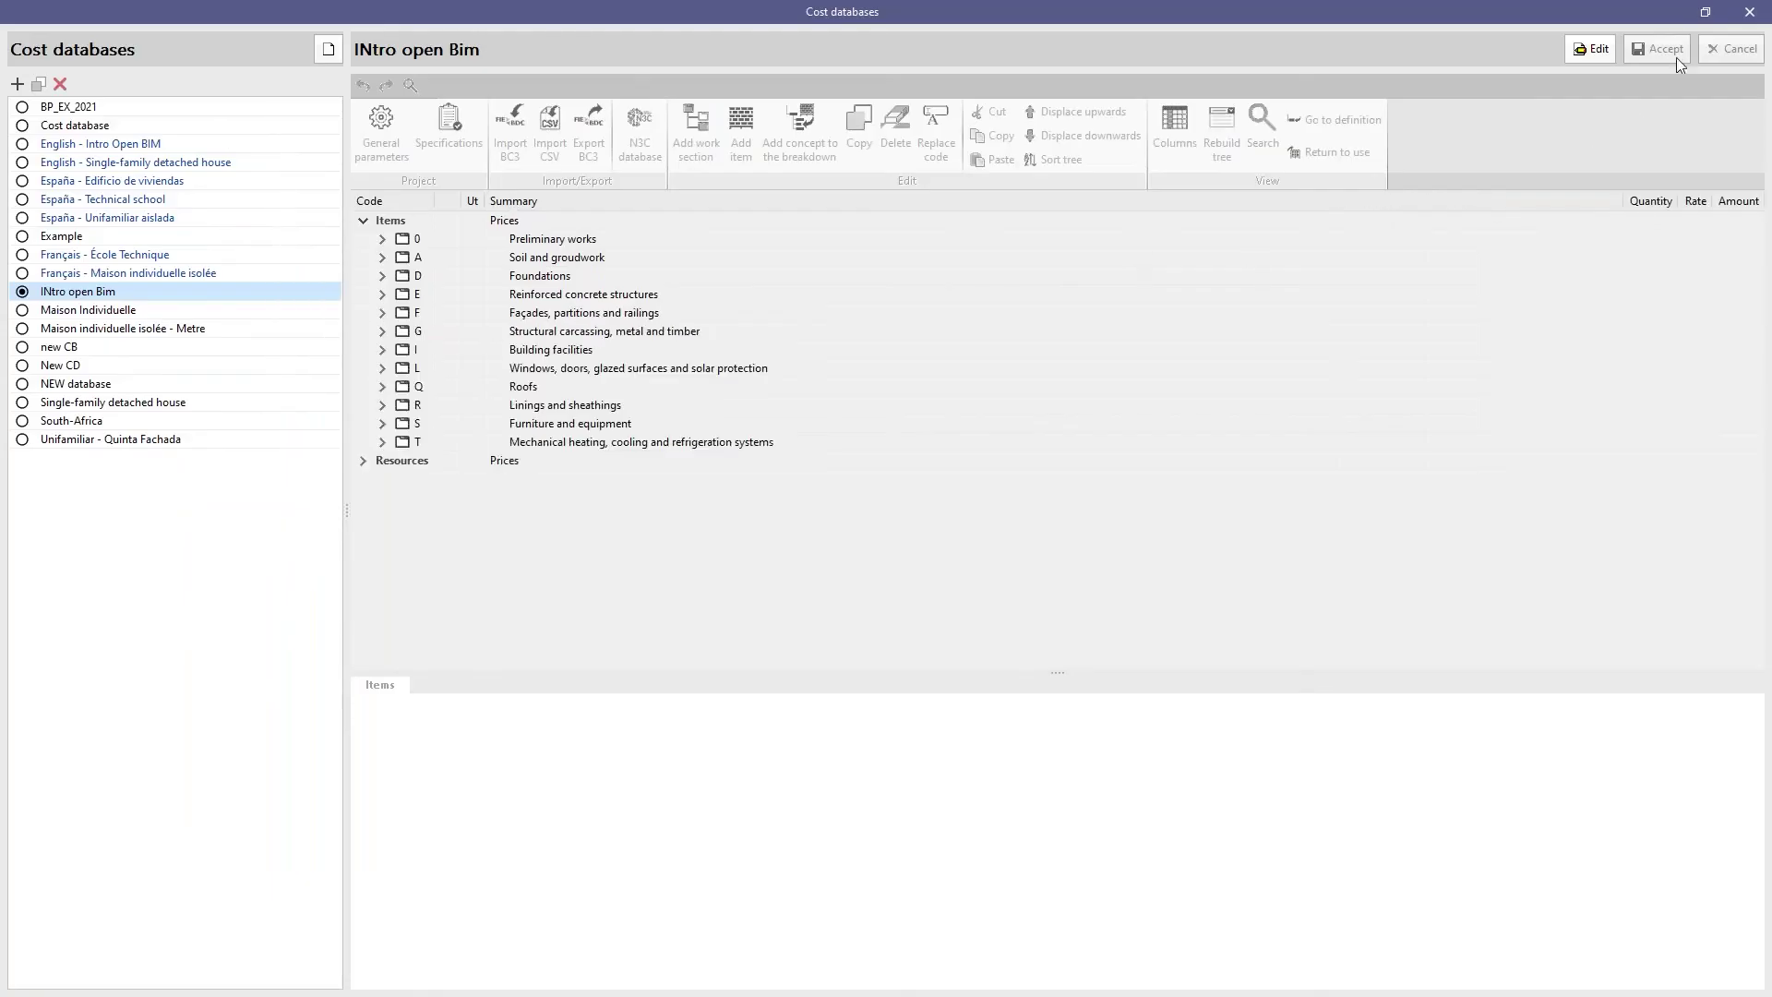
click(1749, 11)
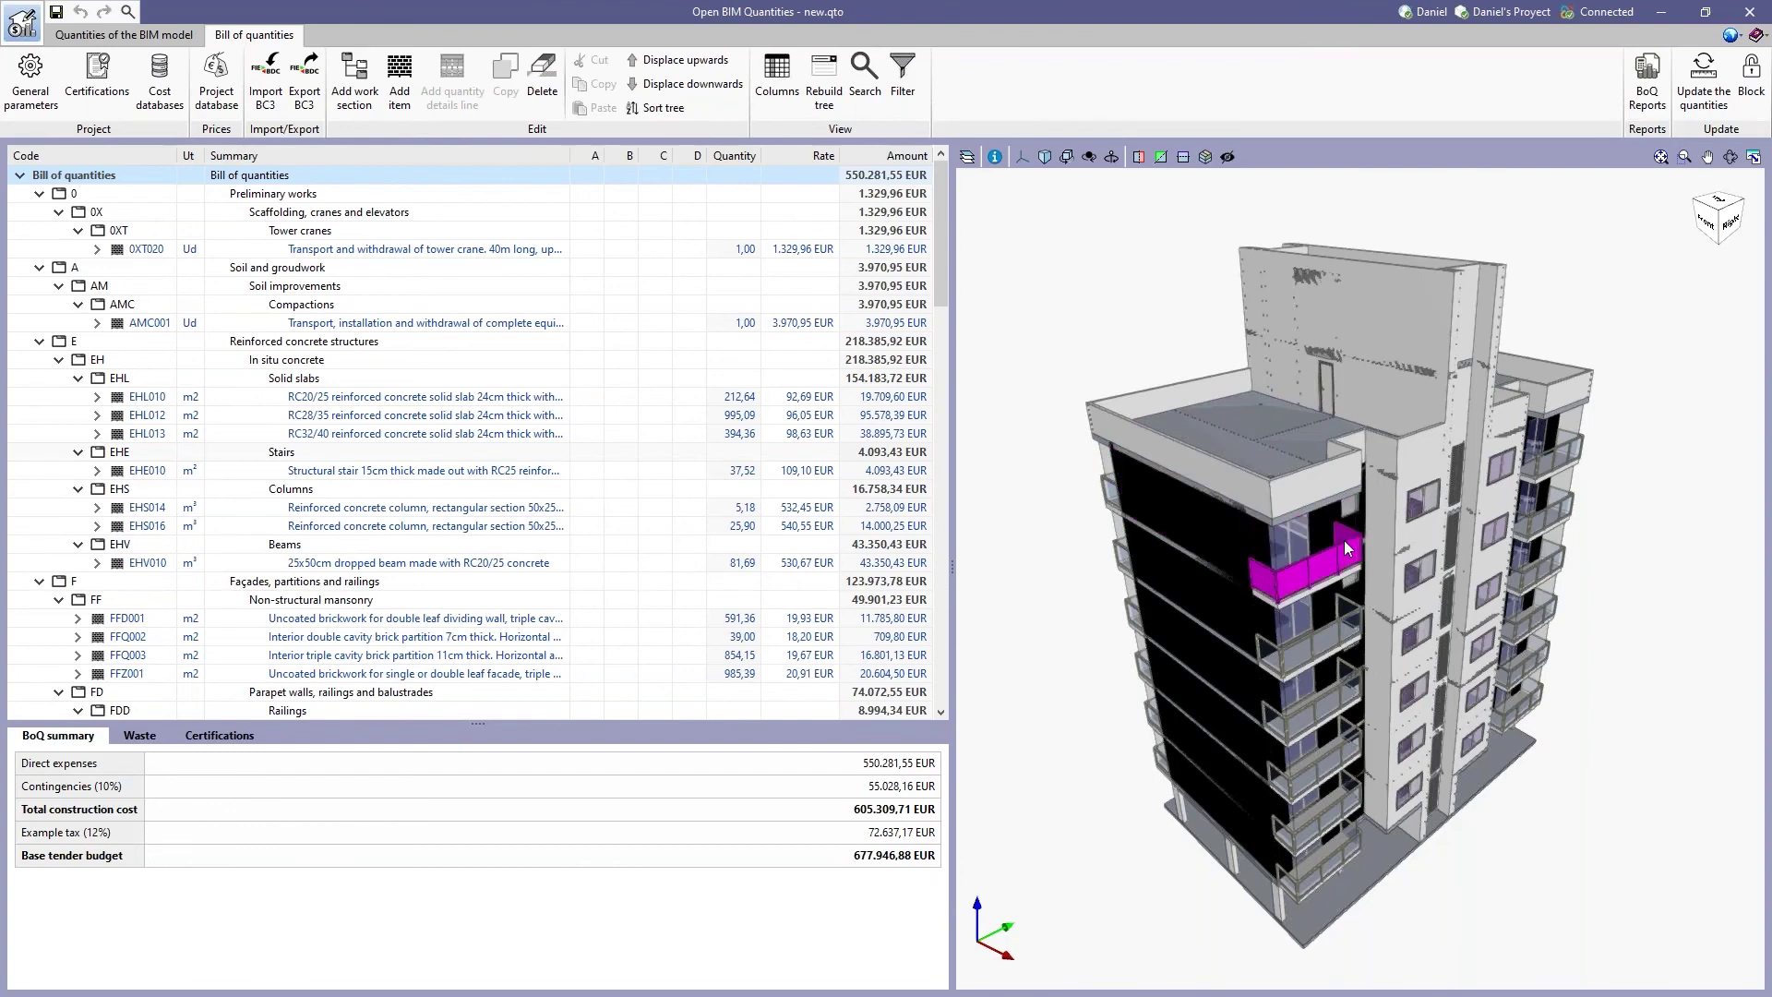
Trace the uppermost façade window from the 3D model to its quantity line in the bill of quantities and view it highlighted from an angle.
click(1426, 501)
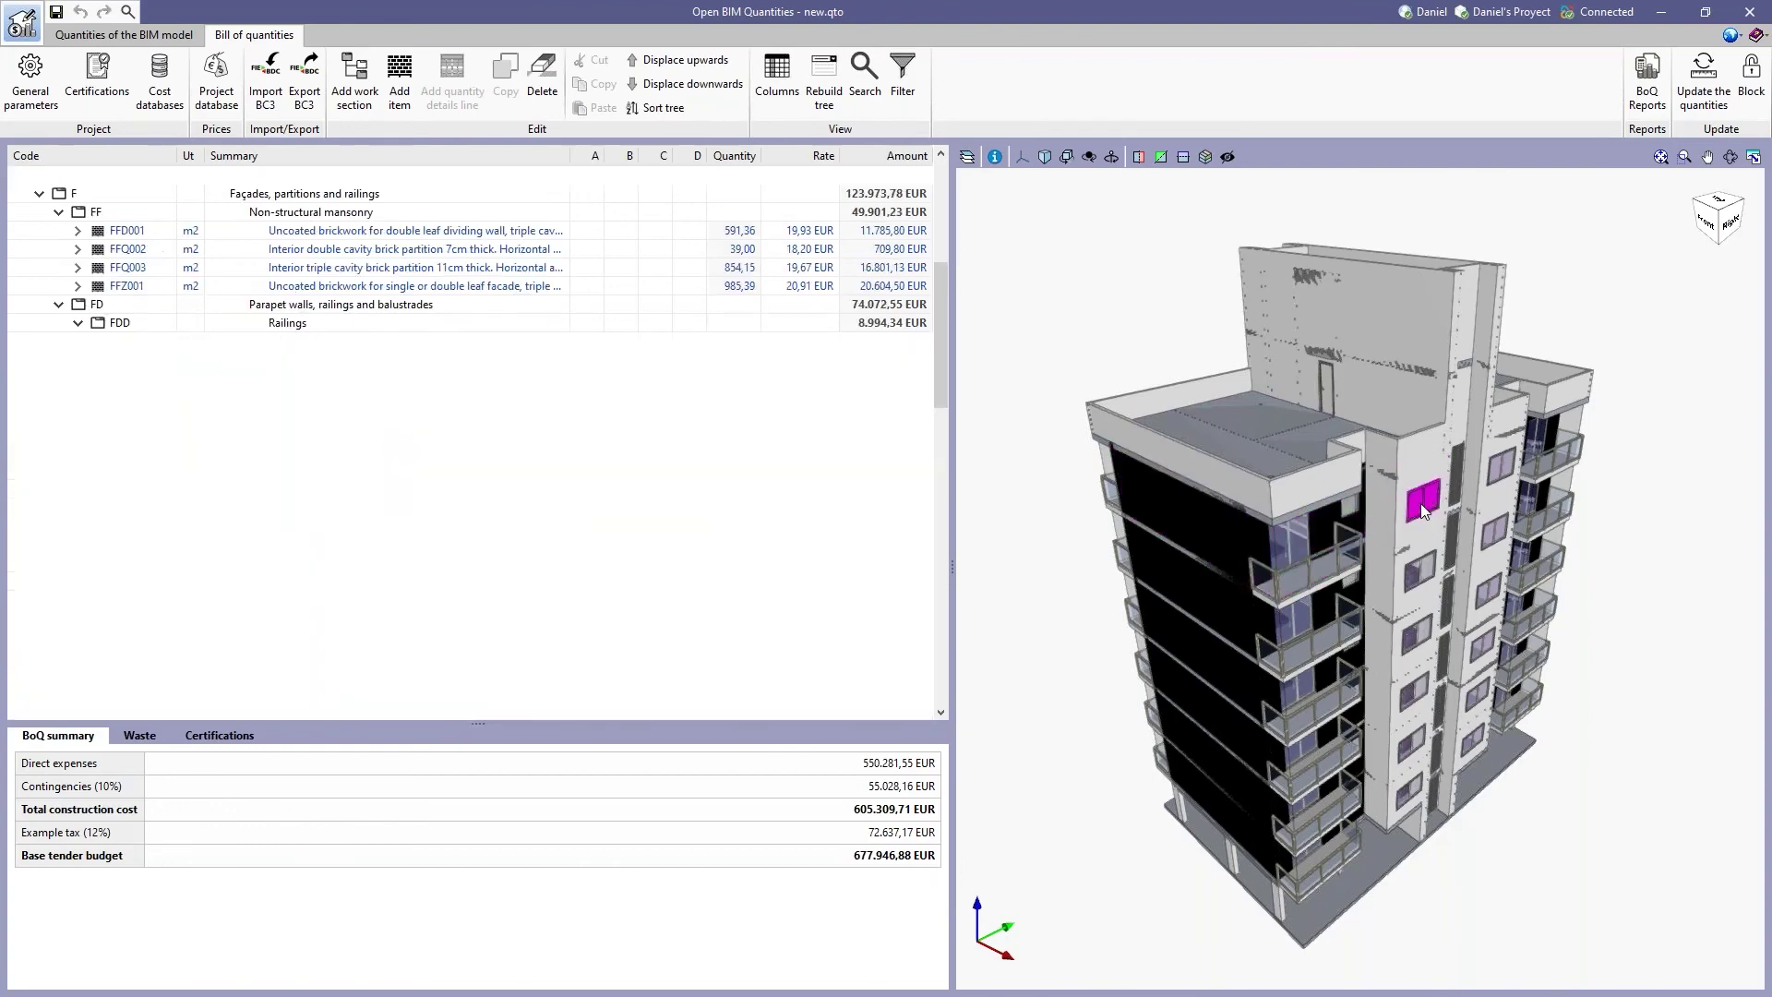
scroll(923, 476, down, 4)
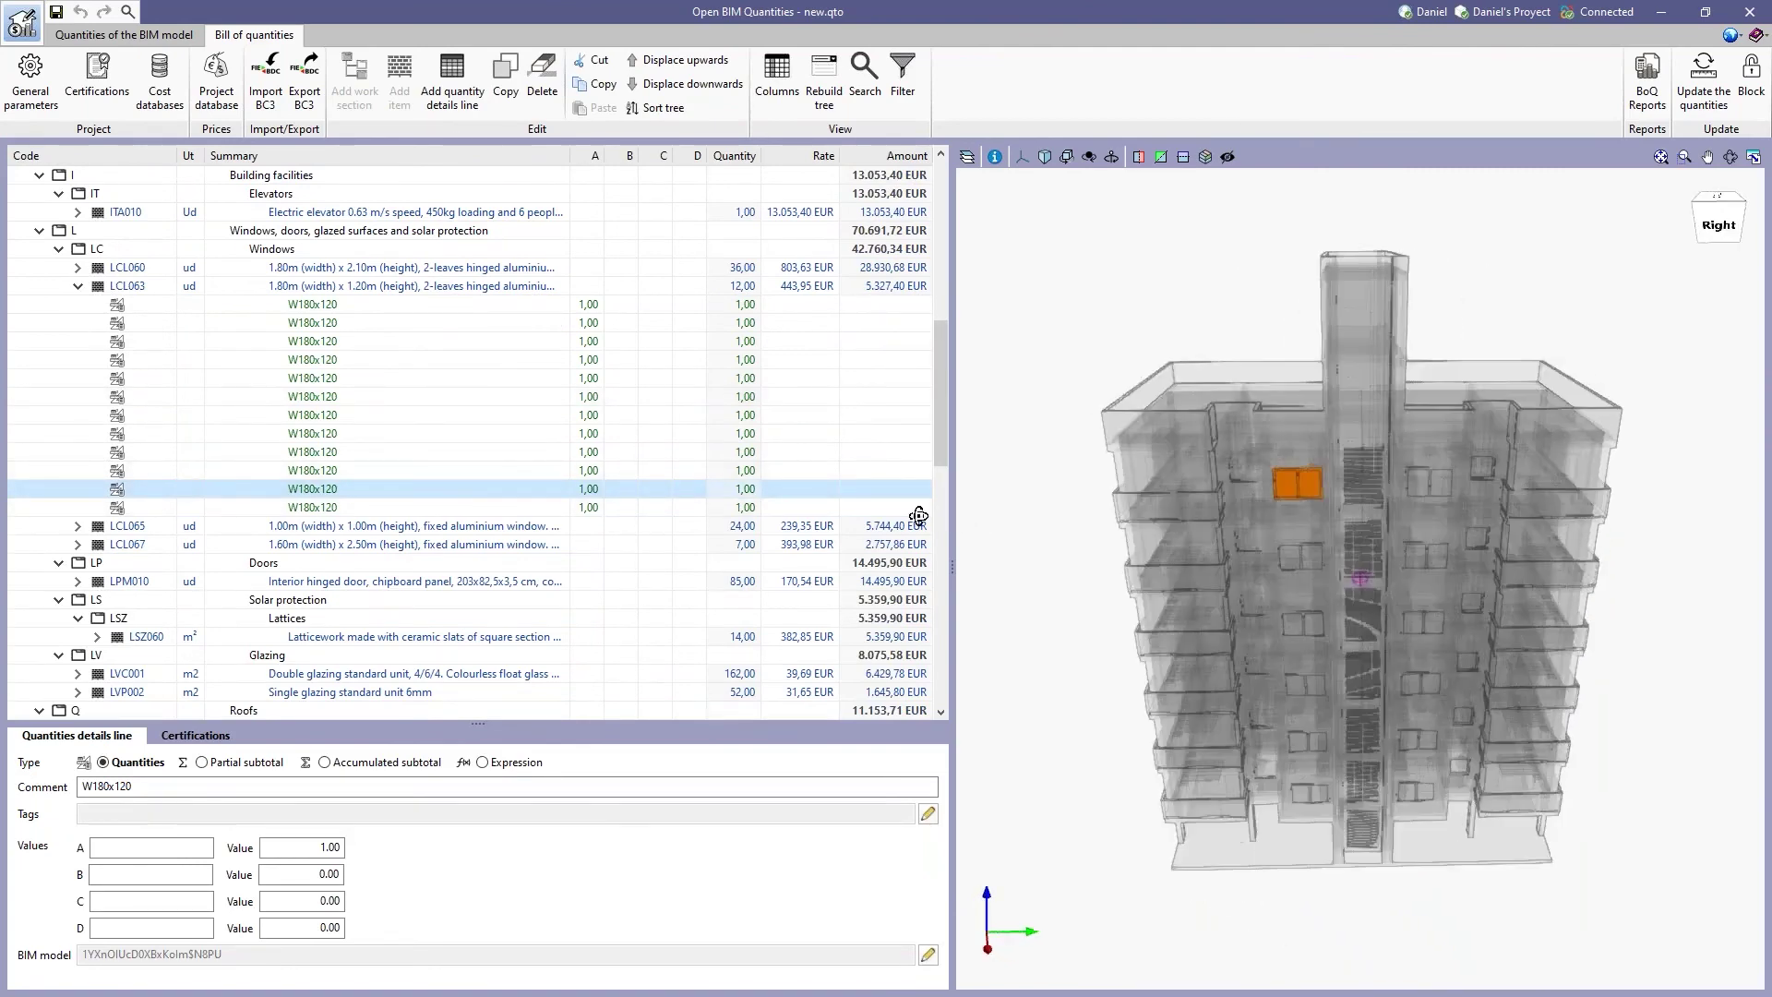
drag(1043, 521, 1005, 530)
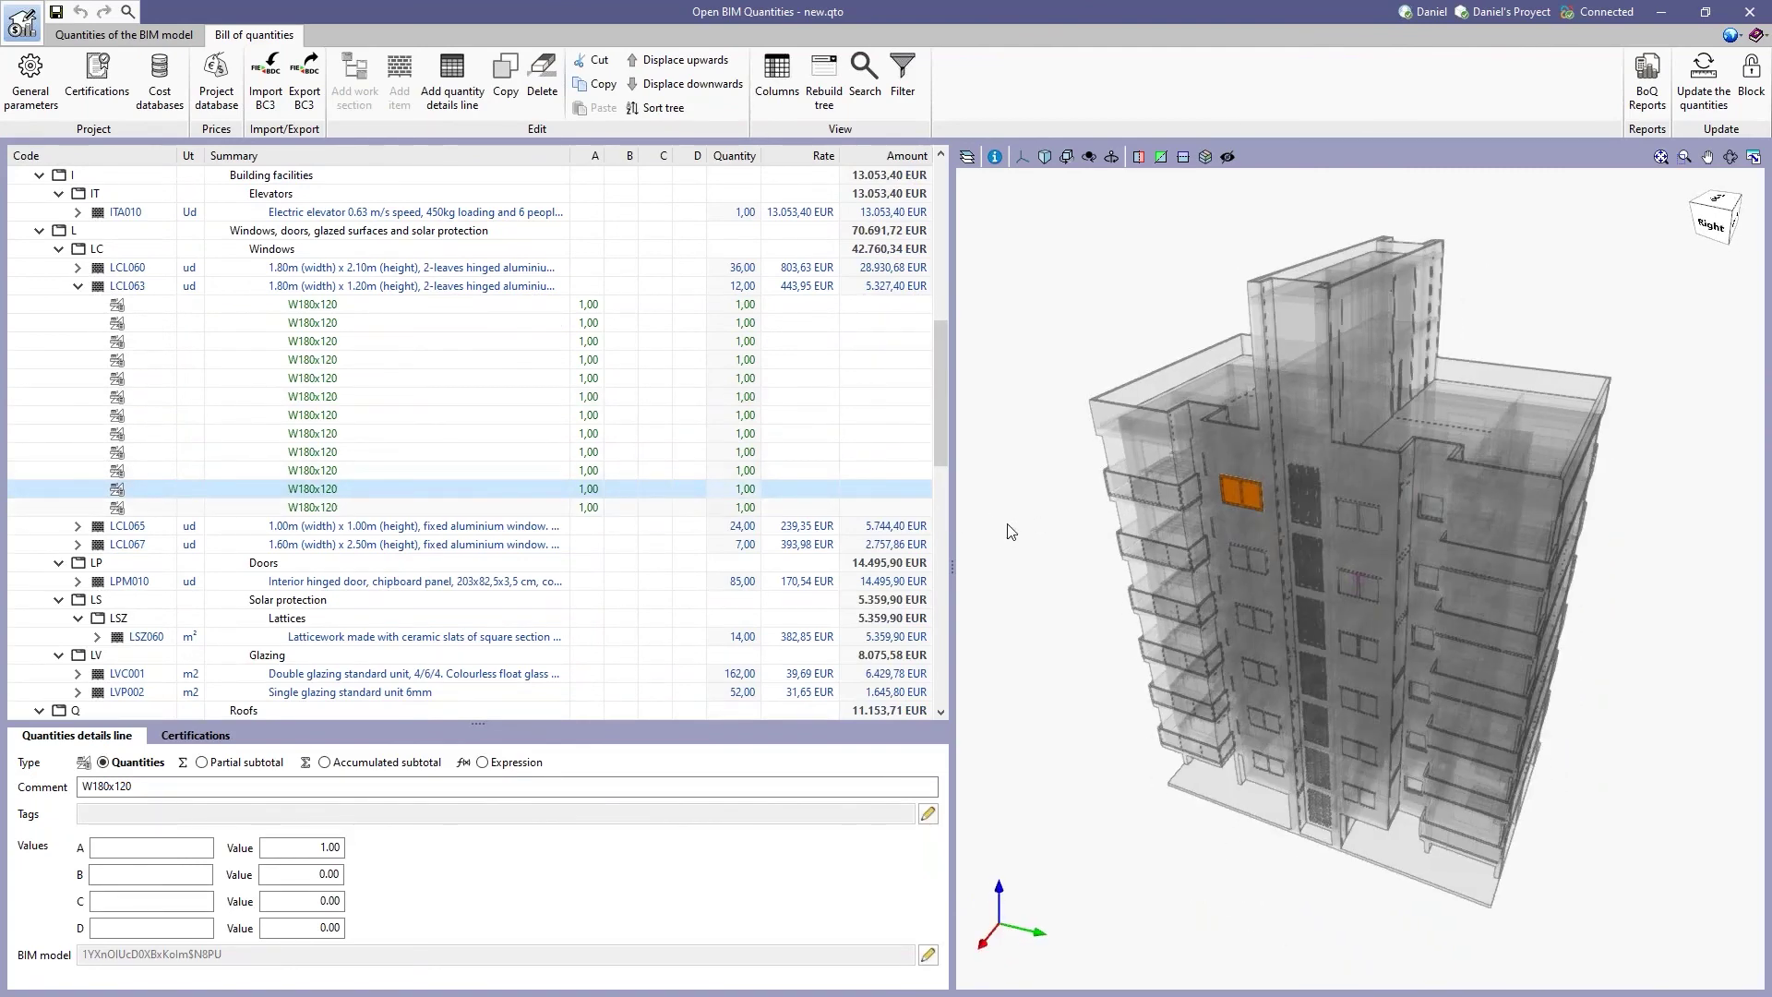